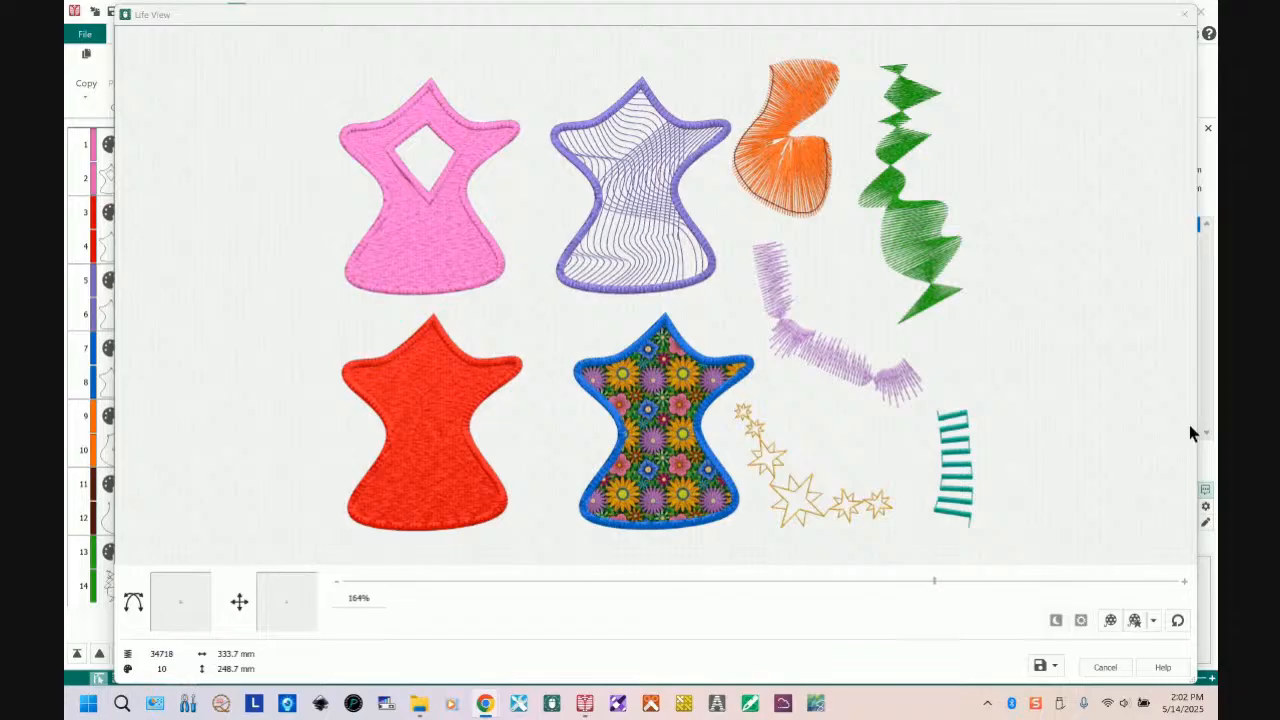
- Leave the Life View preview and review all objects in the sample design's stitch sequence
click(1110, 669)
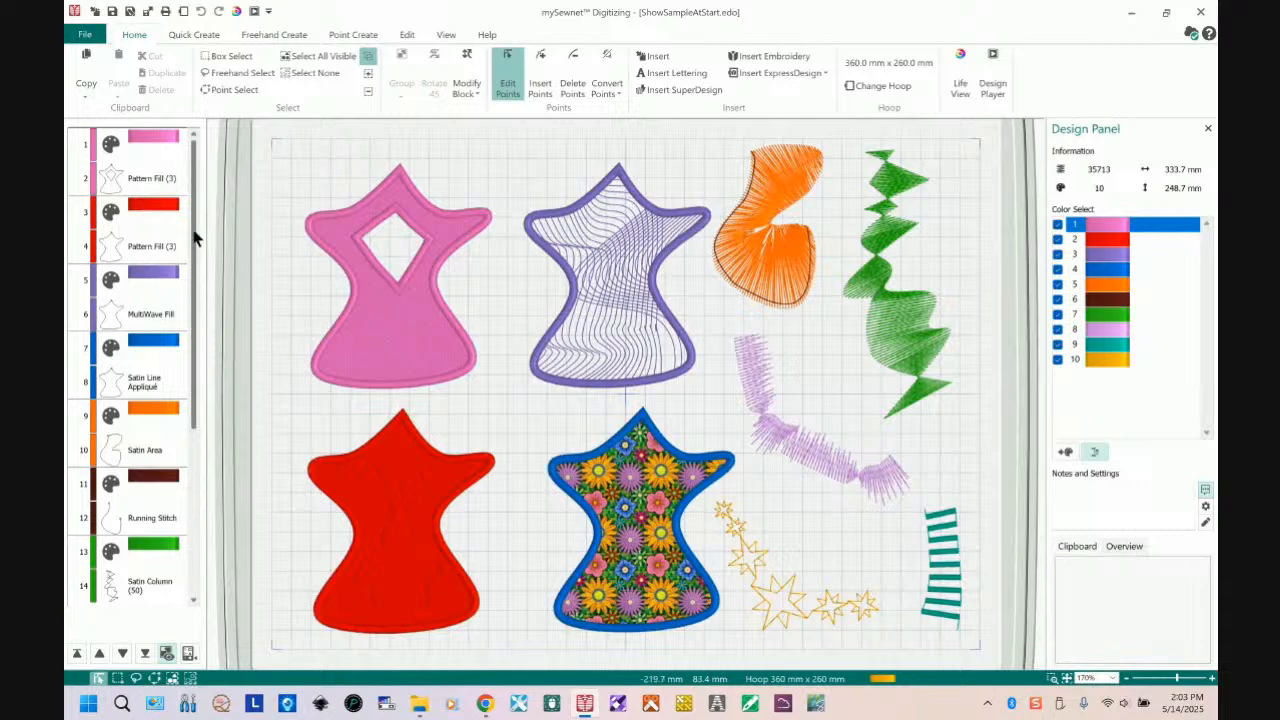
drag(195, 240, 199, 420)
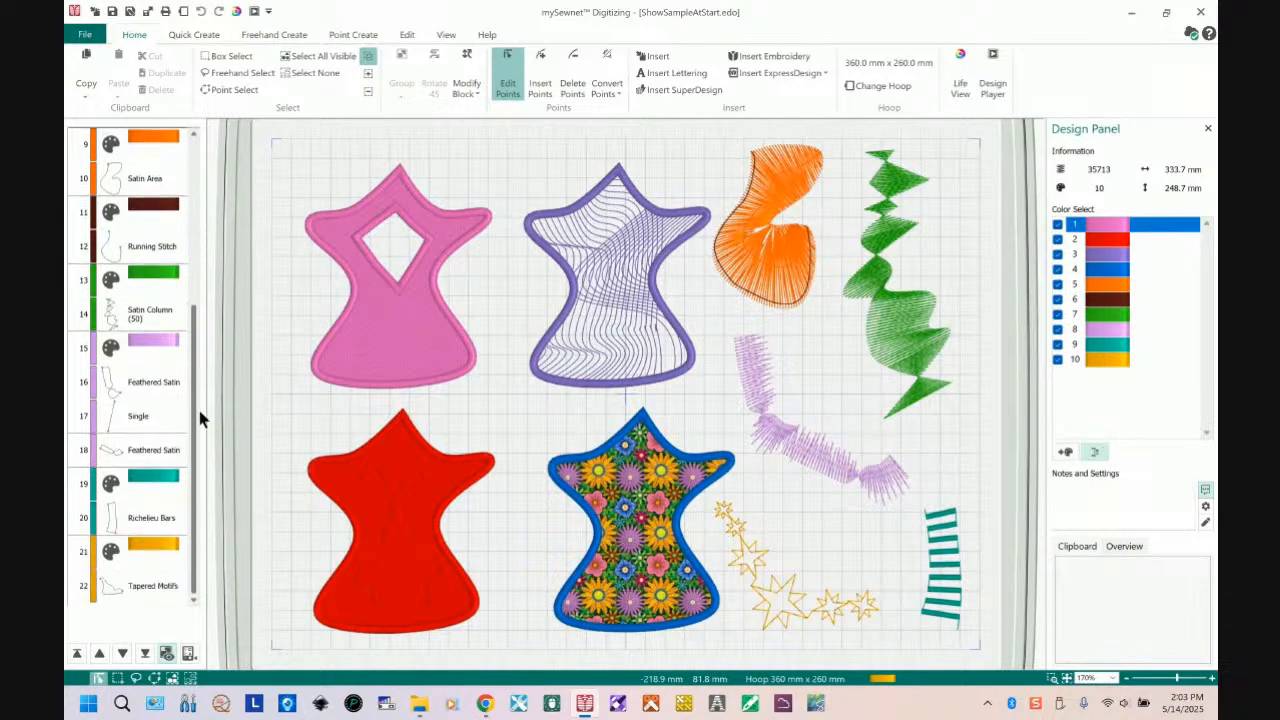
drag(200, 482, 194, 200)
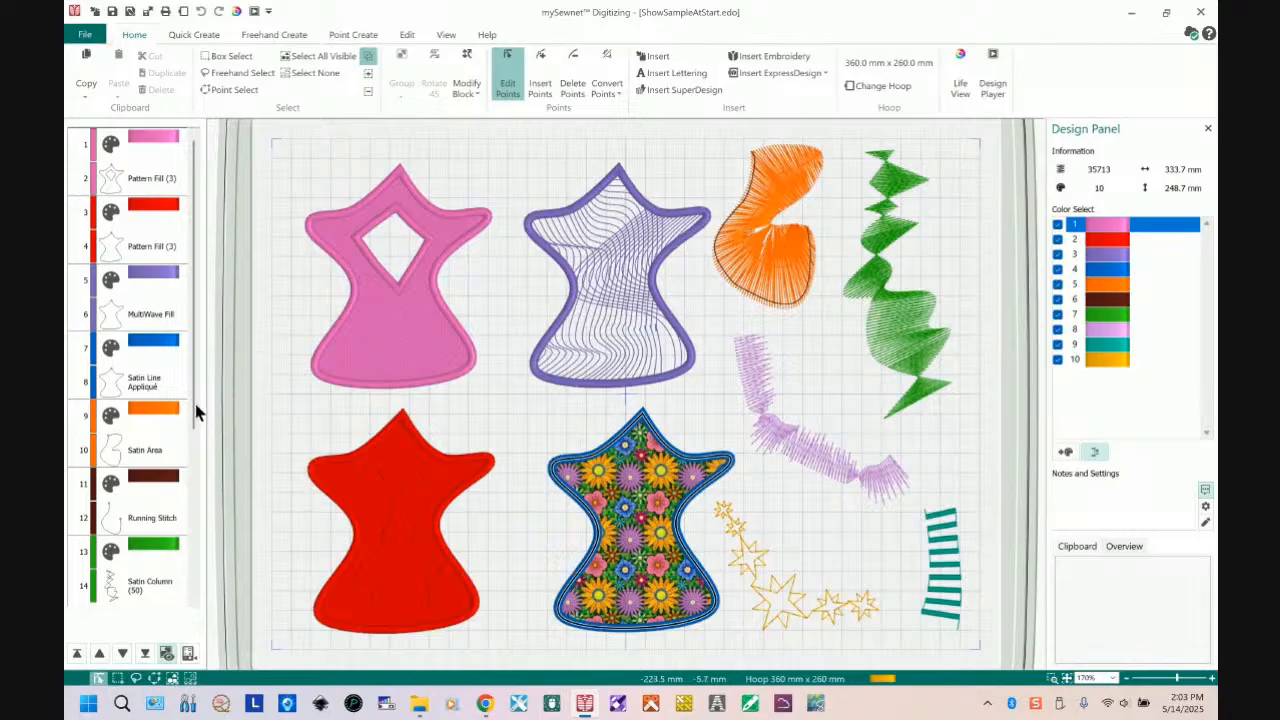
drag(194, 414, 200, 590)
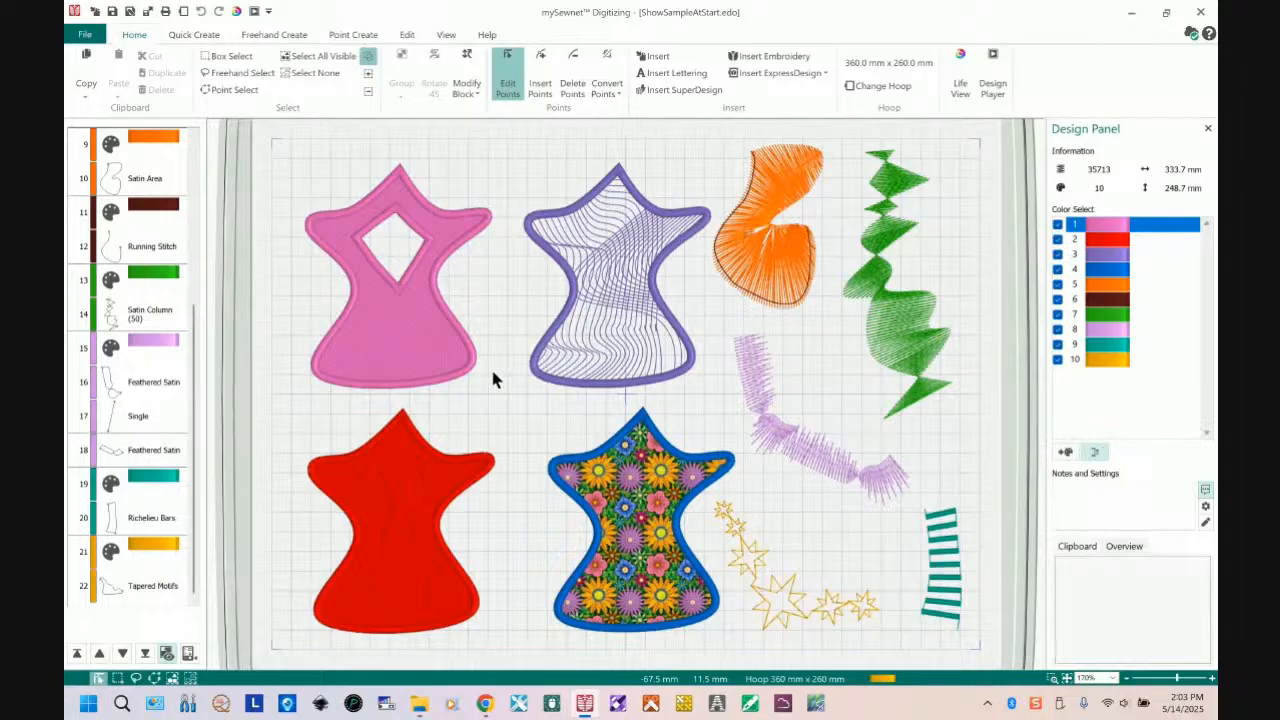
- Create a blank design in a new project window without using the ExpressDesign Wizard
click(86, 35)
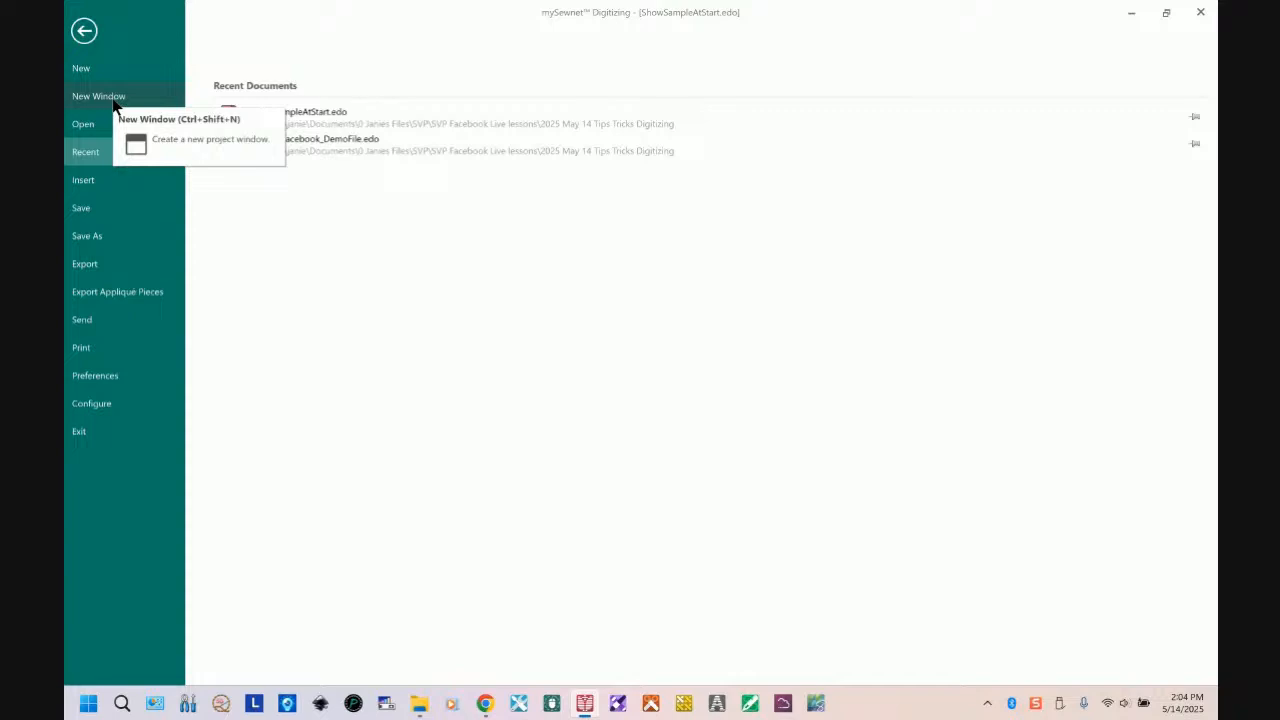
click(113, 98)
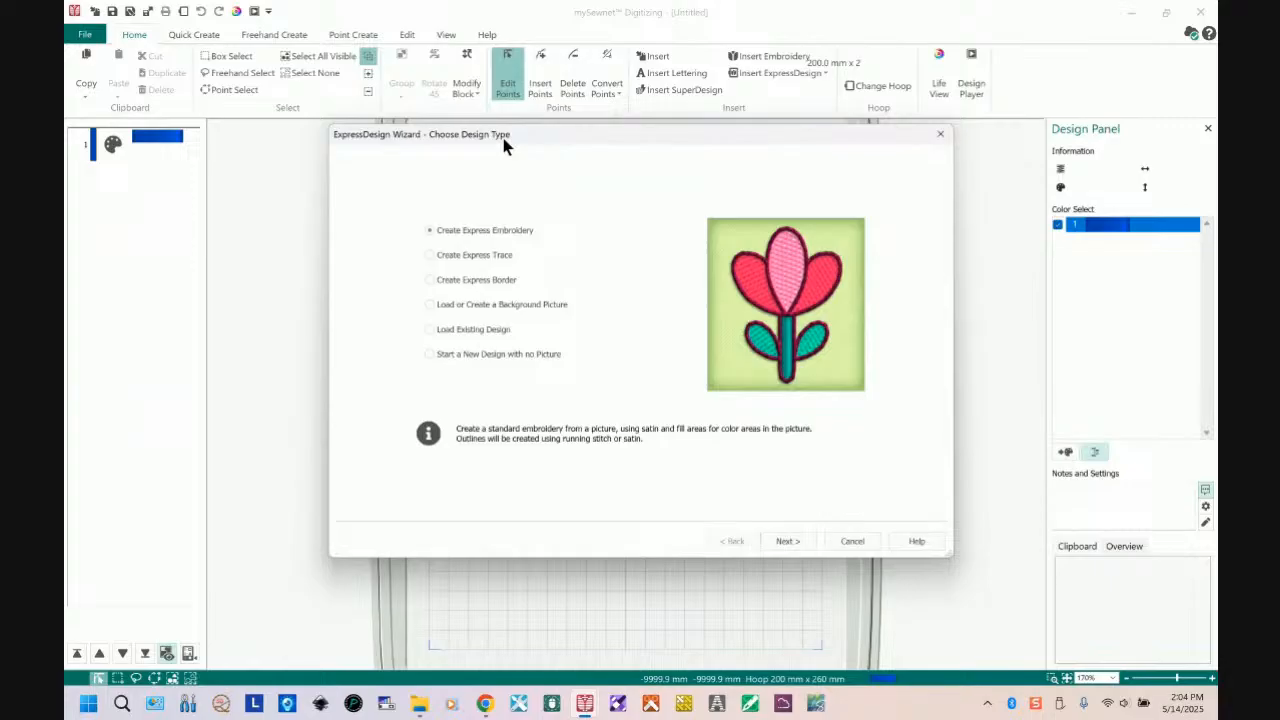
click(853, 542)
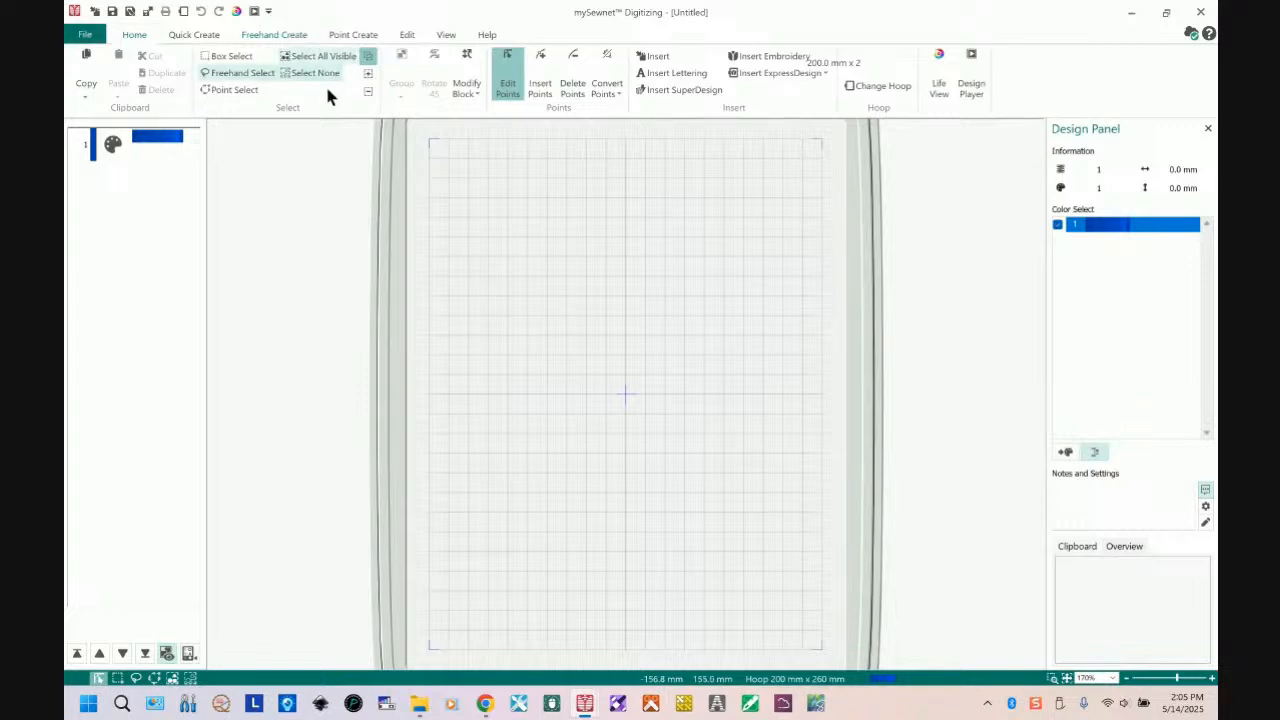
- Set the hoop to 360mm x 260mm - Universal Large Hoop 5 with the Rotated orientation
click(184, 12)
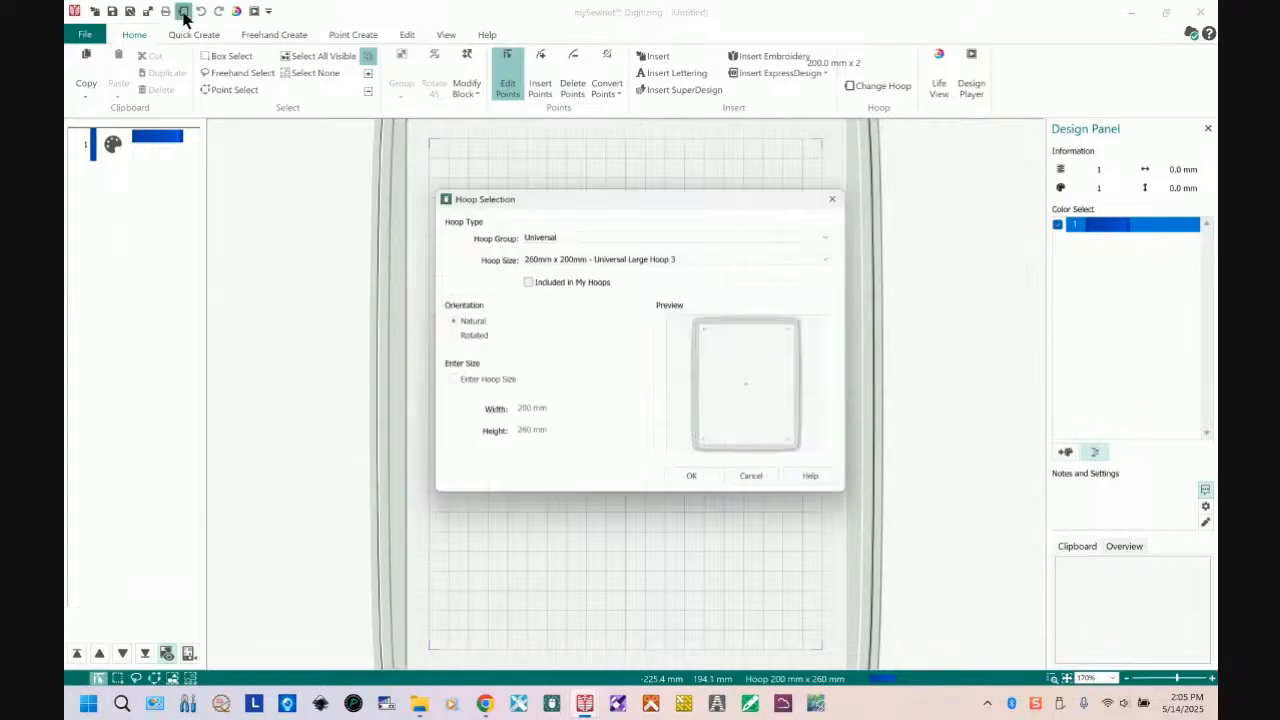
click(695, 257)
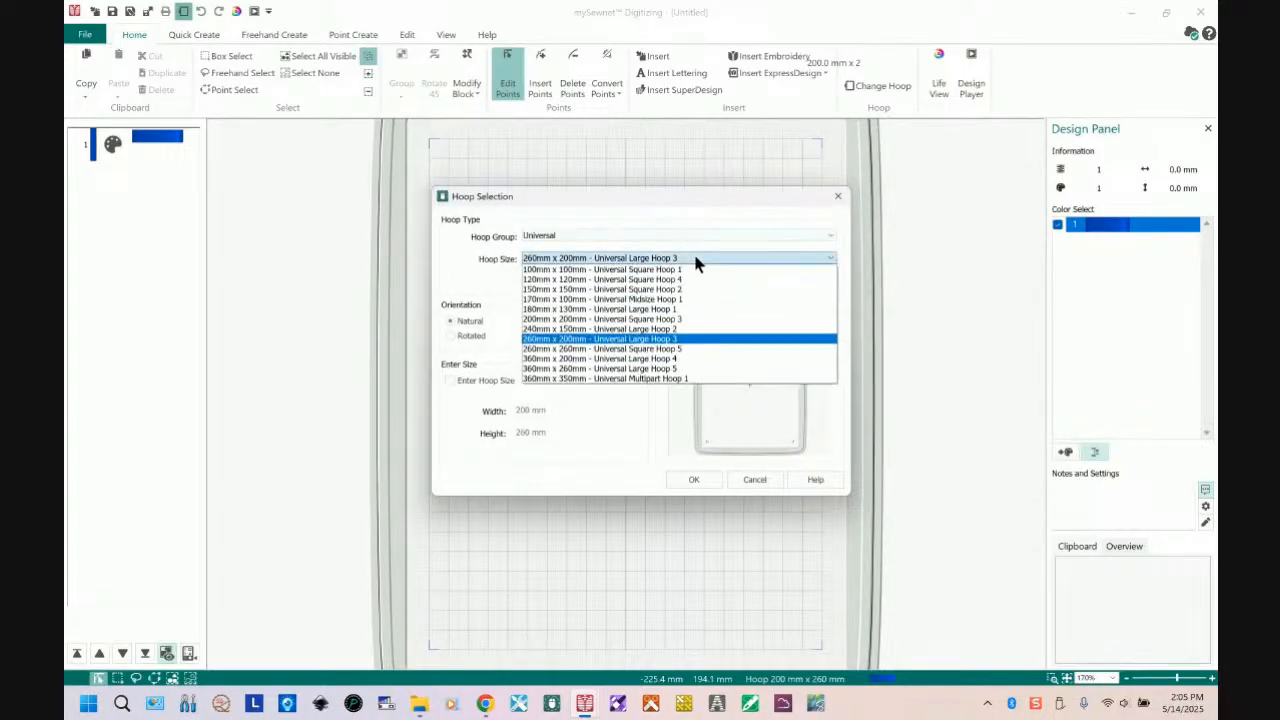
click(604, 370)
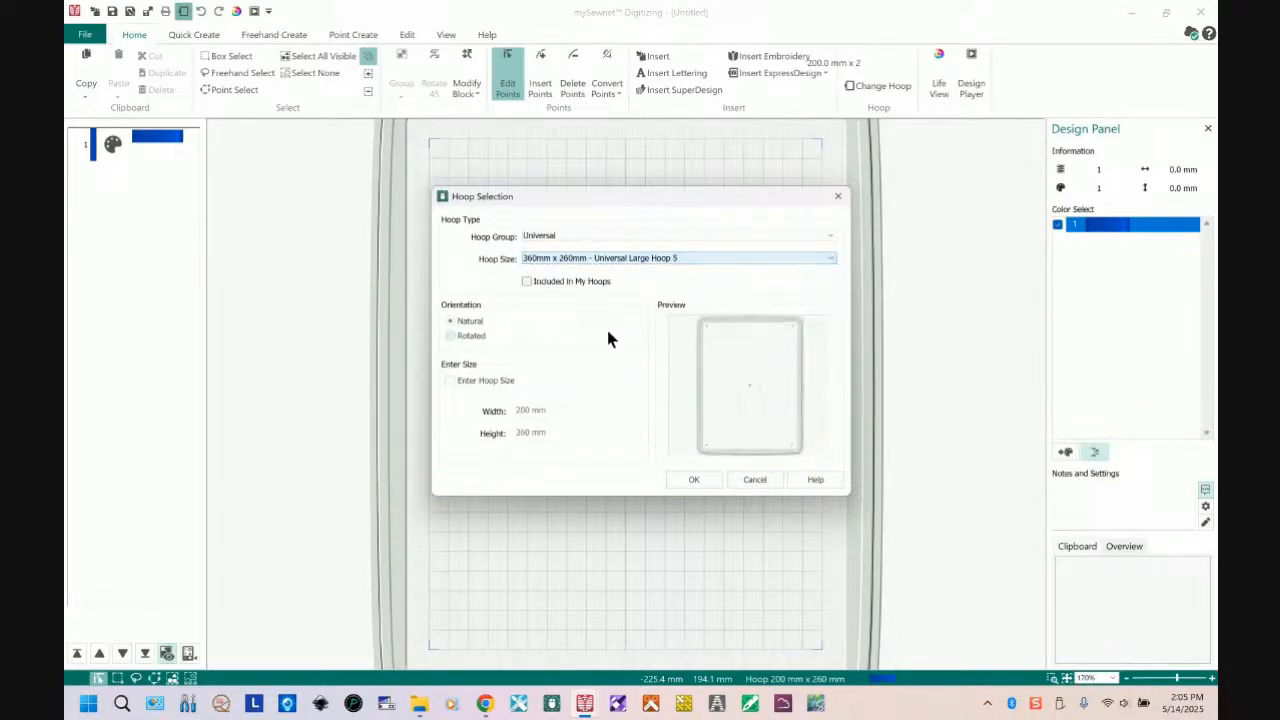
click(450, 336)
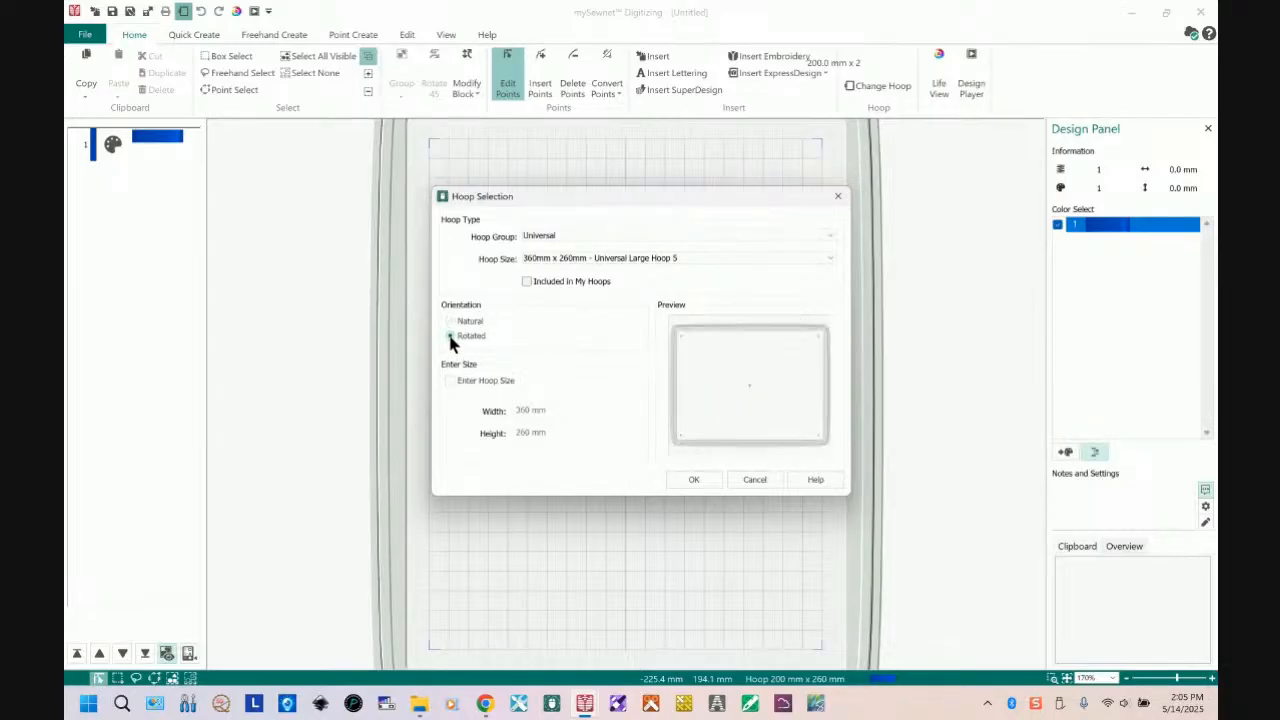
click(706, 481)
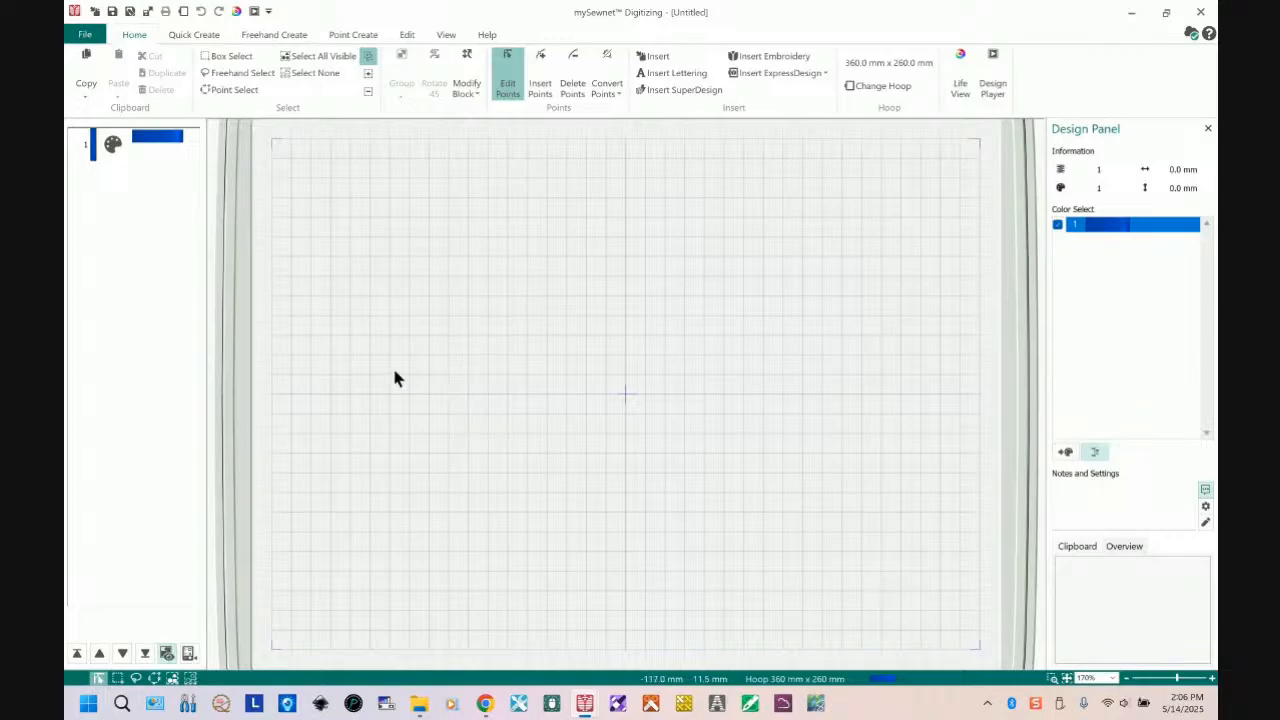
- Compare the Quick Create, Freehand Create and Point Create toolsets, ending with the point-based tools
click(195, 38)
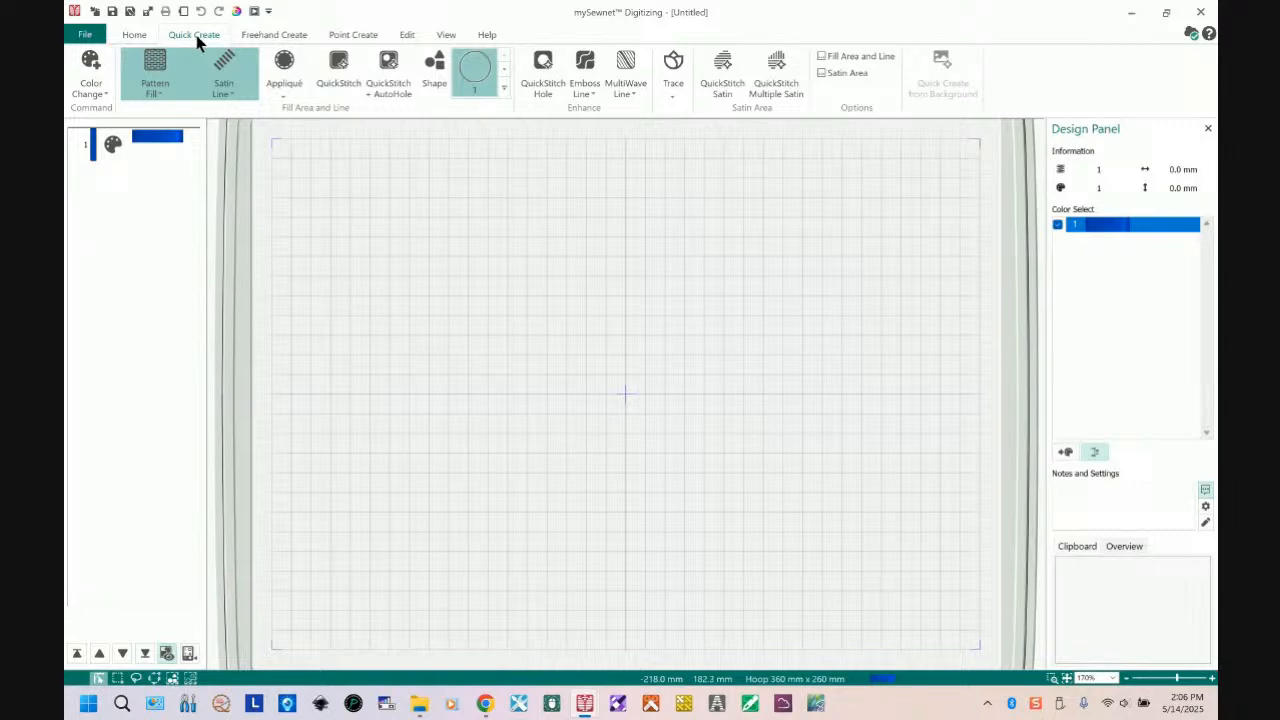
click(280, 40)
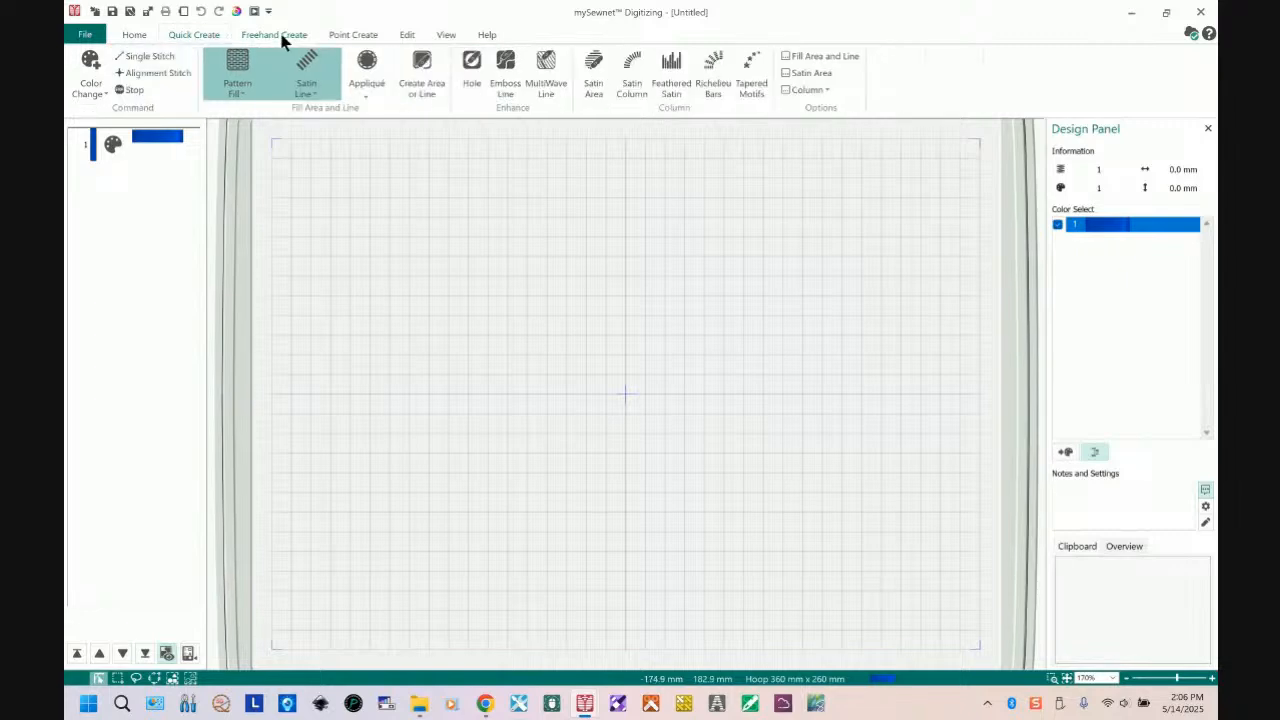
click(364, 40)
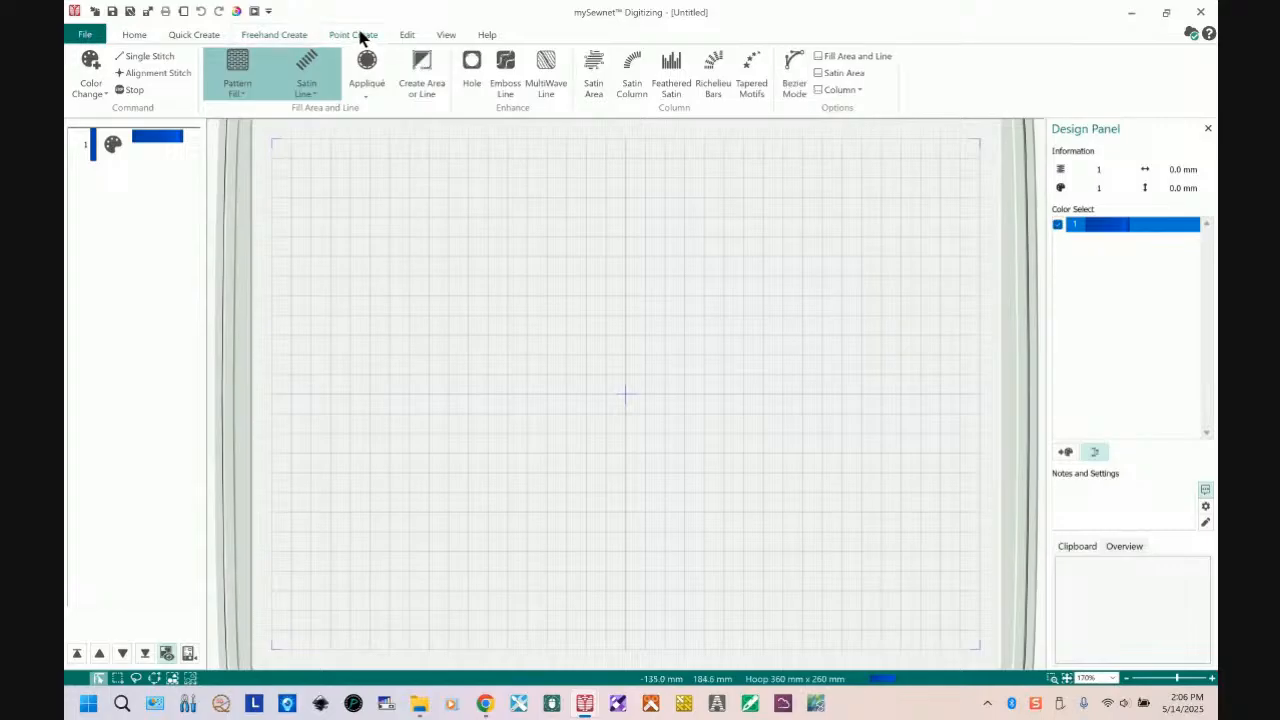
click(276, 40)
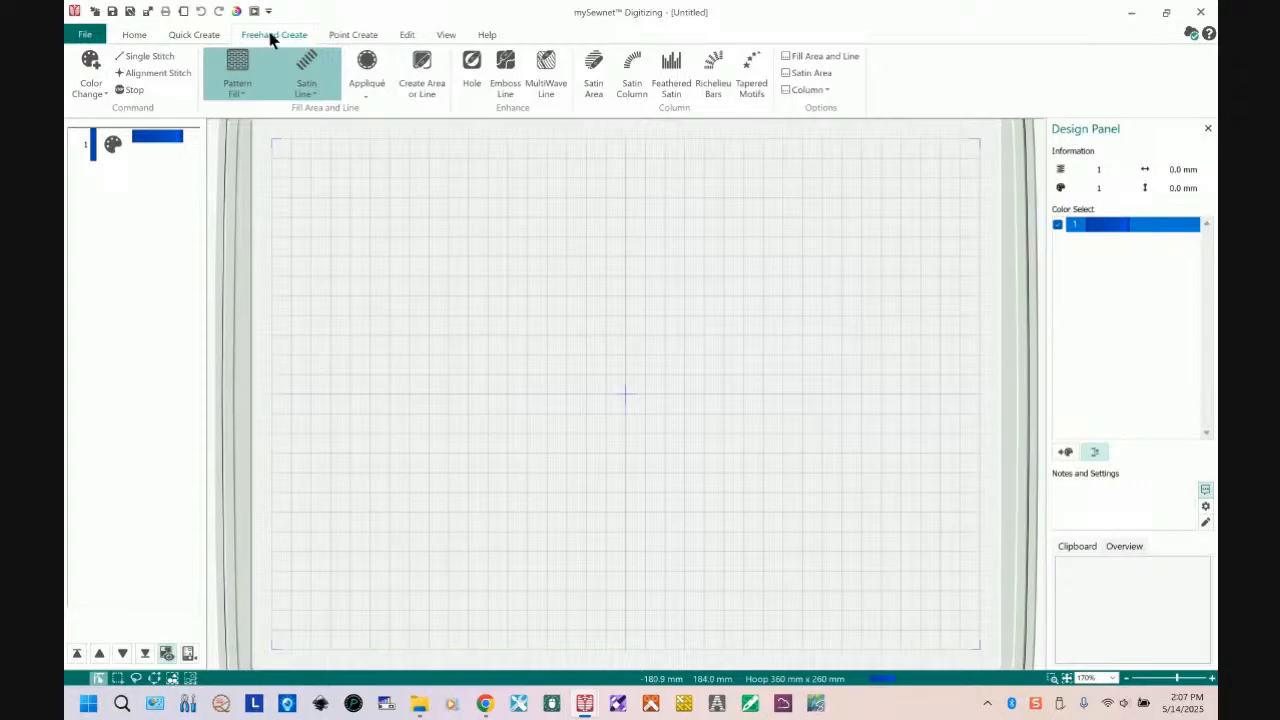
click(357, 41)
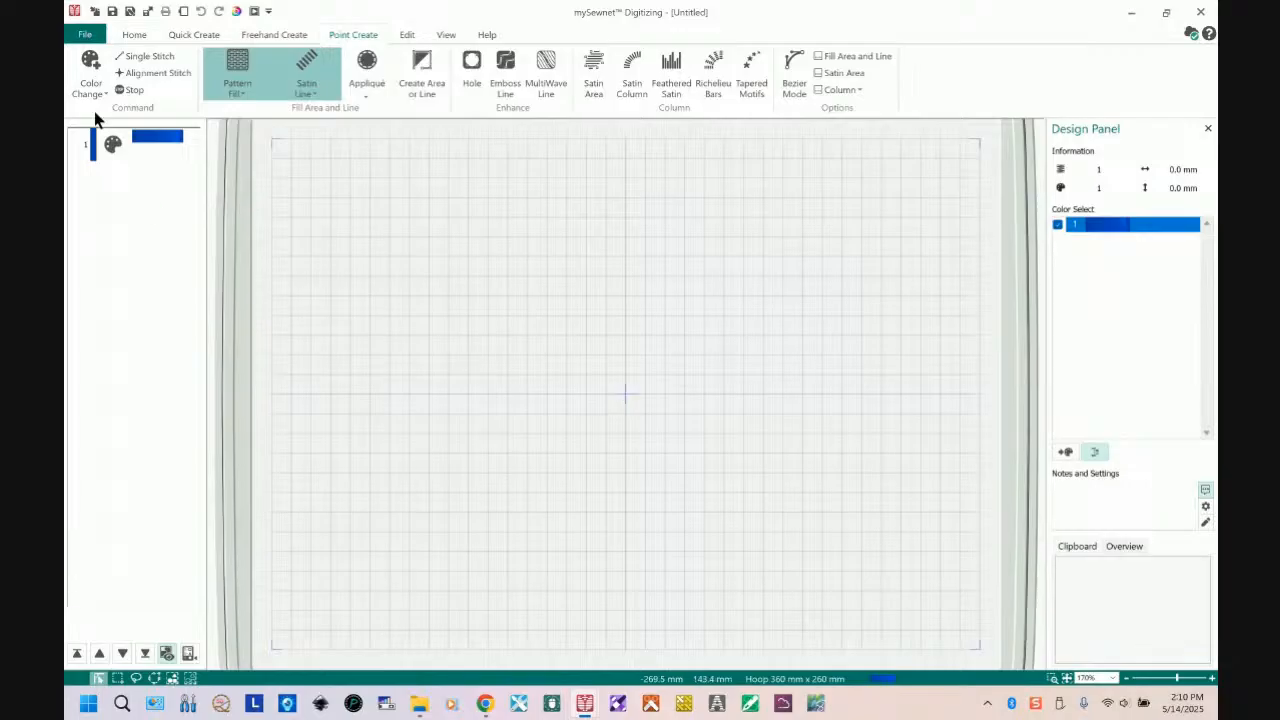
click(153, 148)
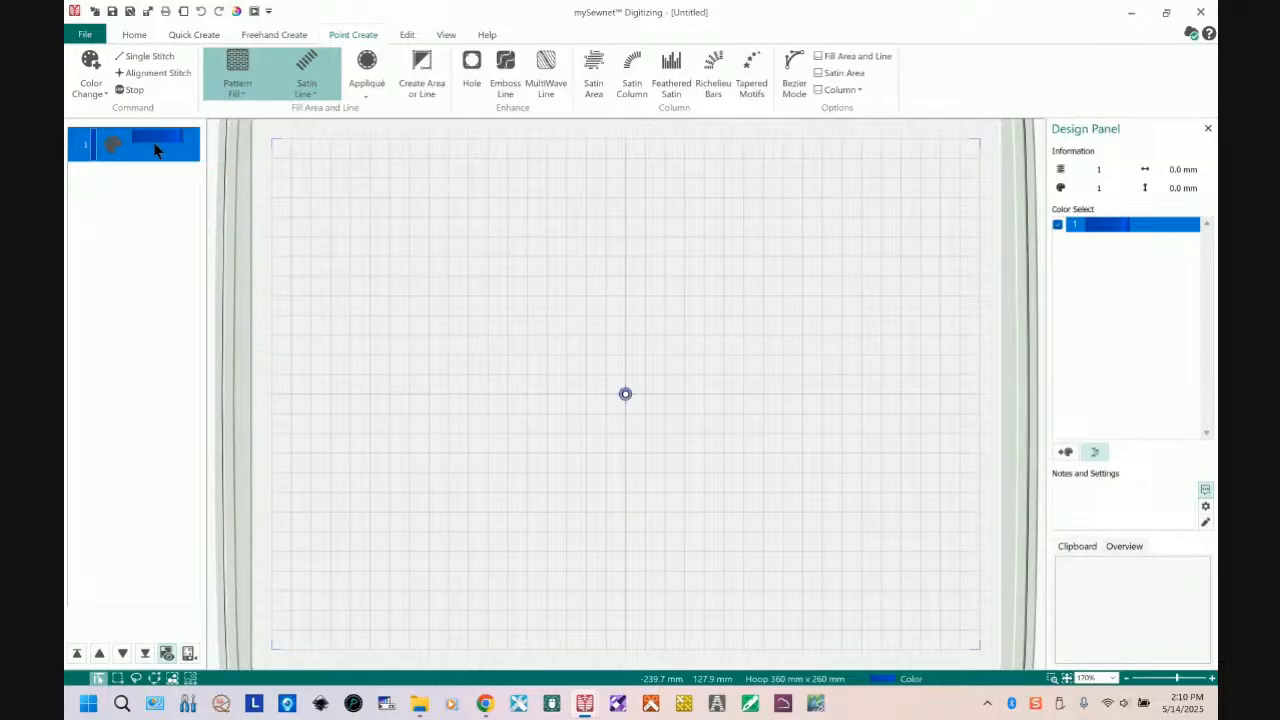
right_click(155, 149)
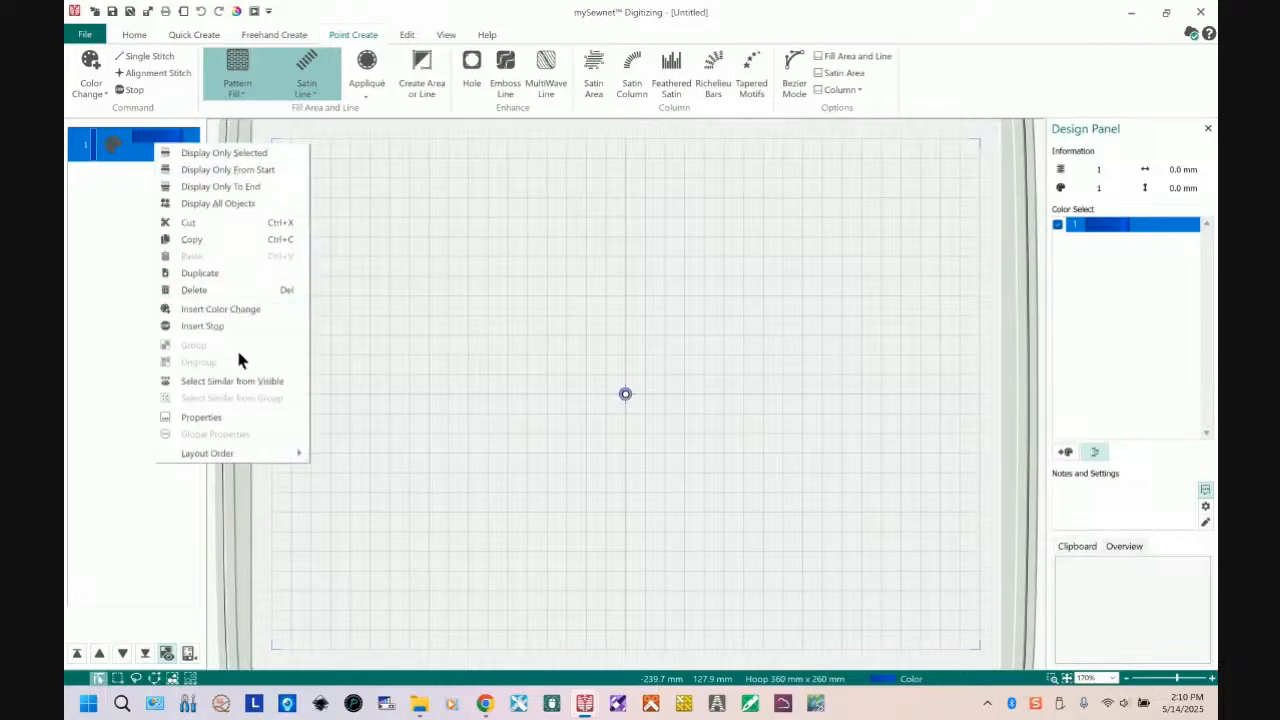
click(228, 418)
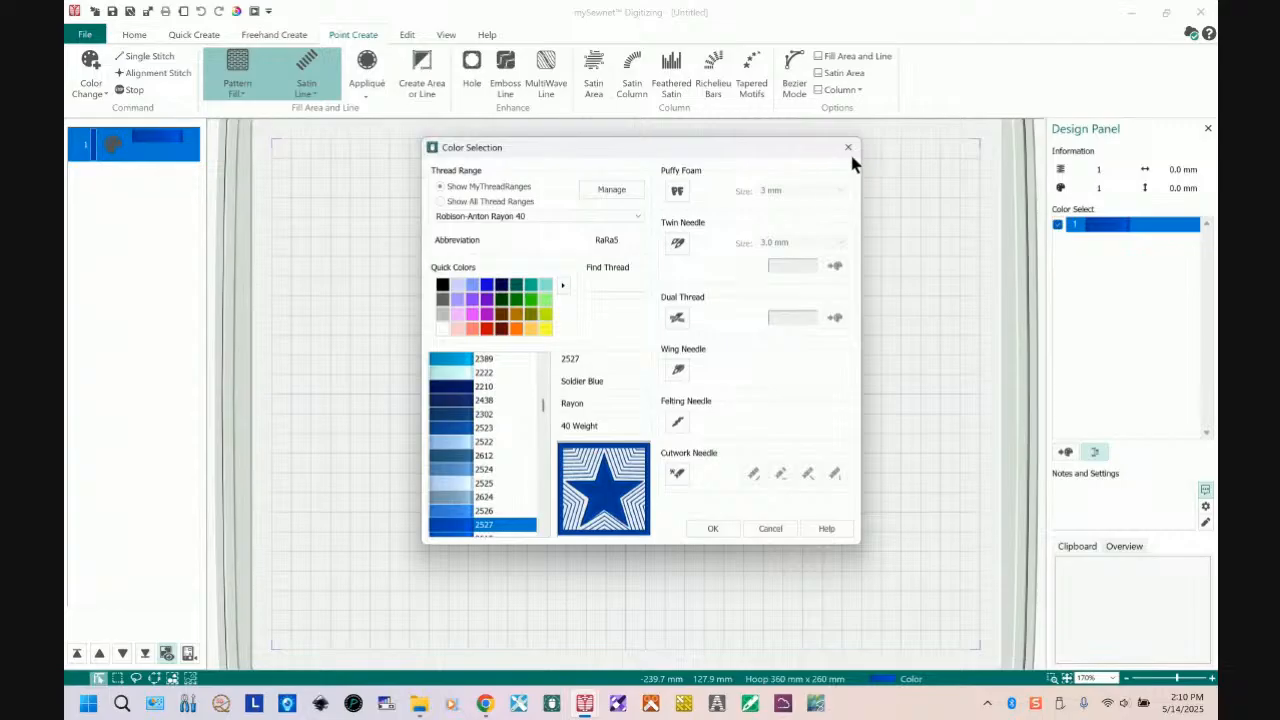
click(847, 147)
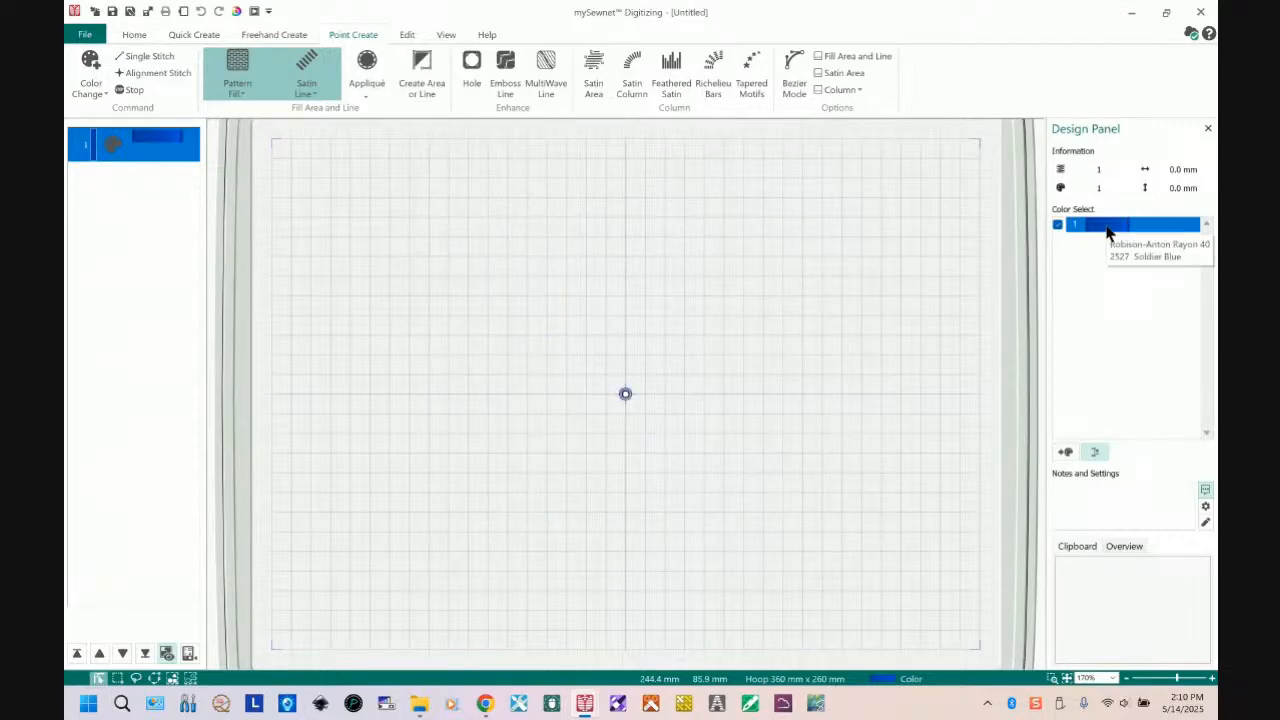
- Change the first color's thread to Robison-Anton Rayon 40 number 2276 Lavender
double_click(1107, 228)
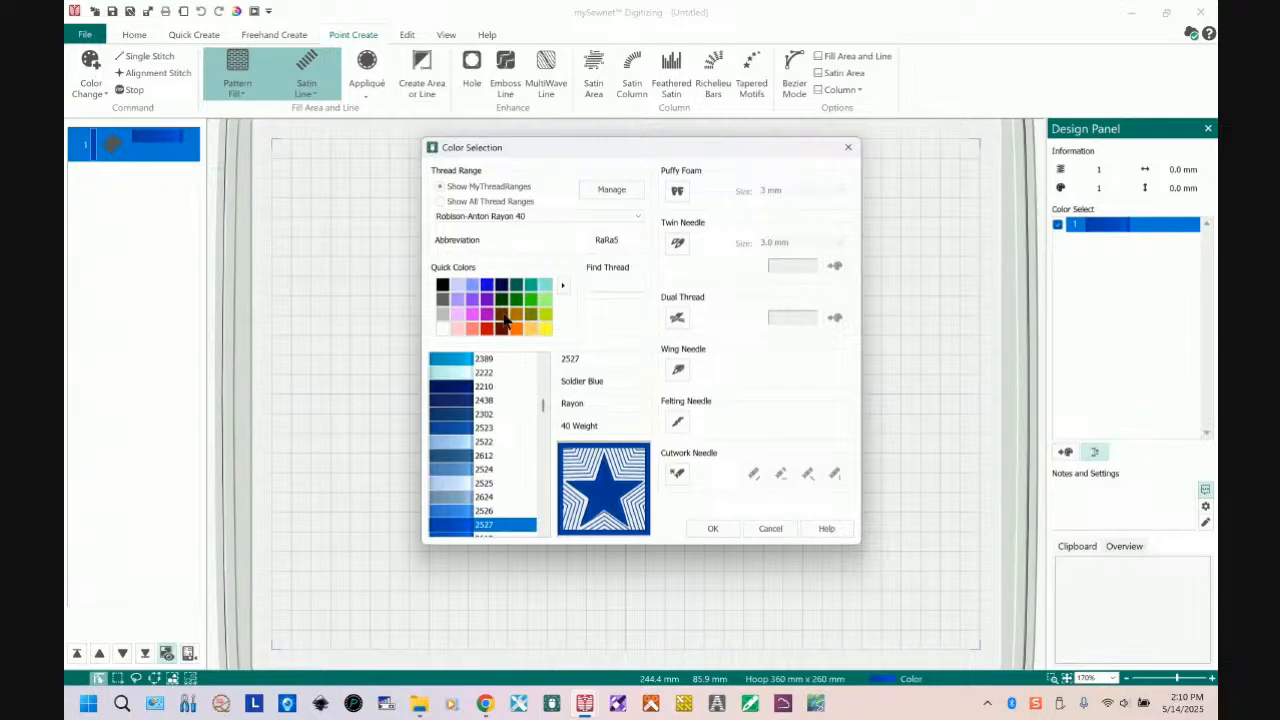
scroll(490, 455, down, 8)
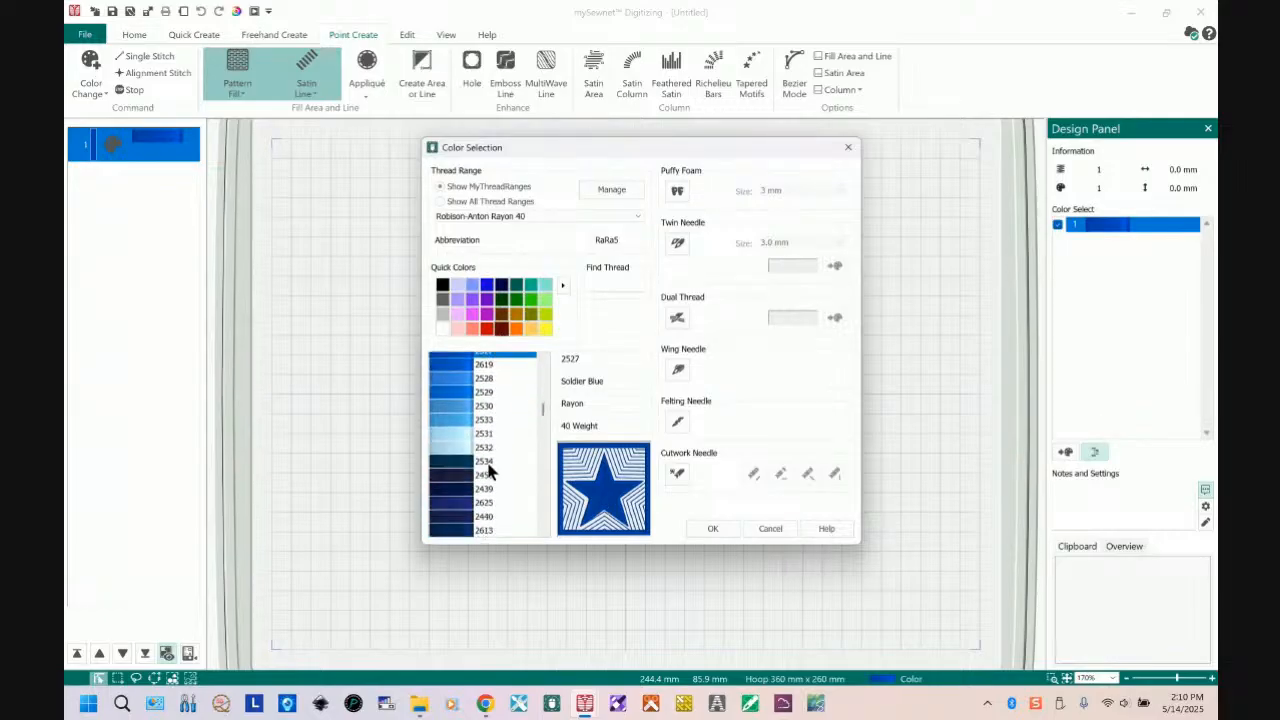
scroll(478, 470, down, 10)
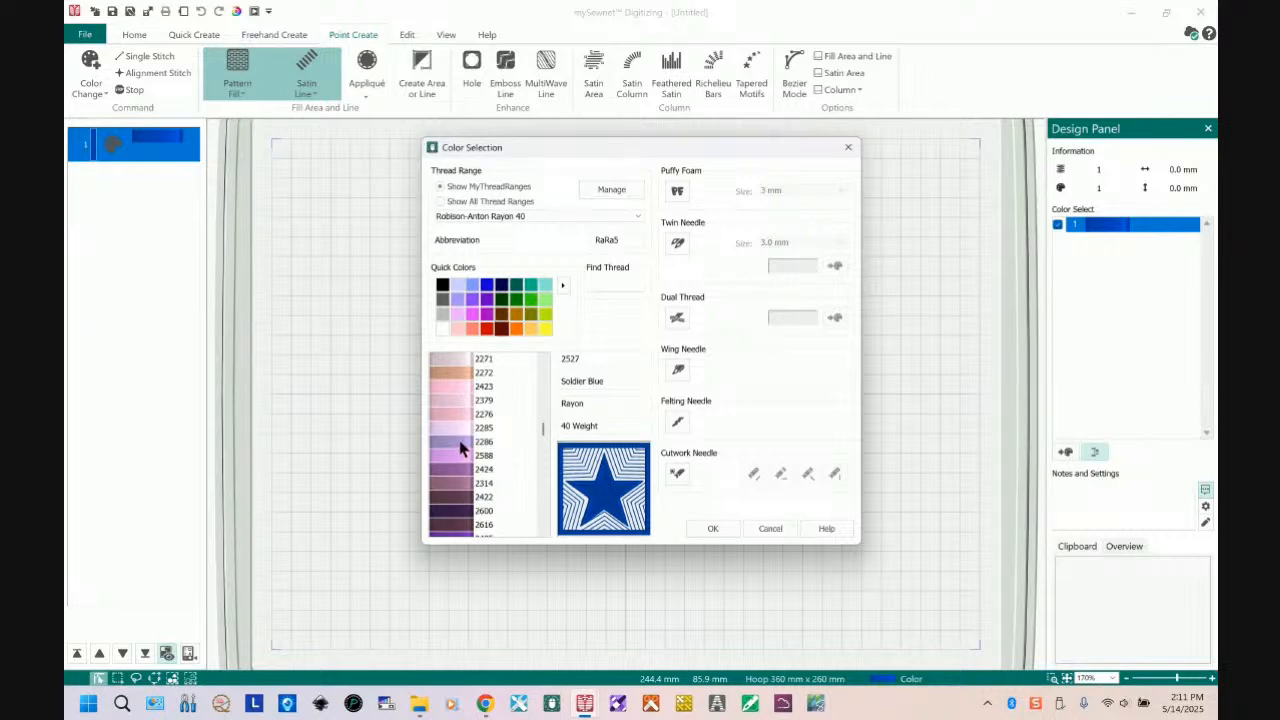
click(460, 414)
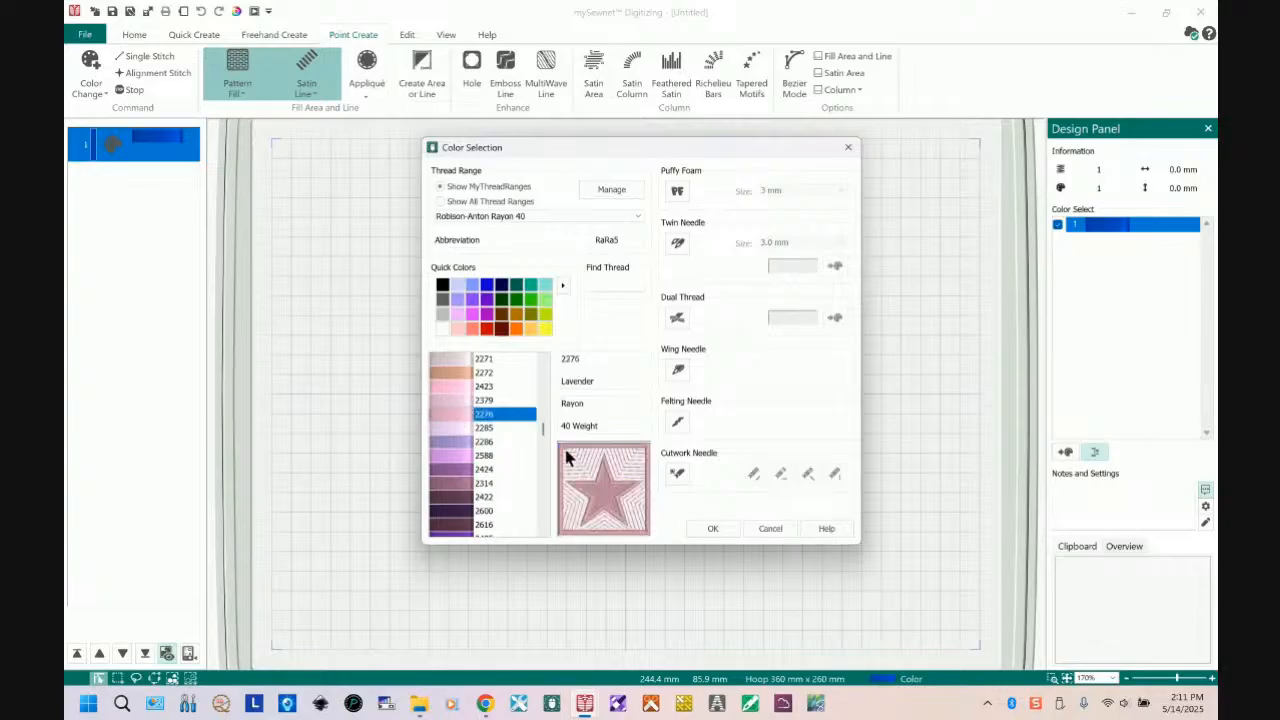
click(713, 528)
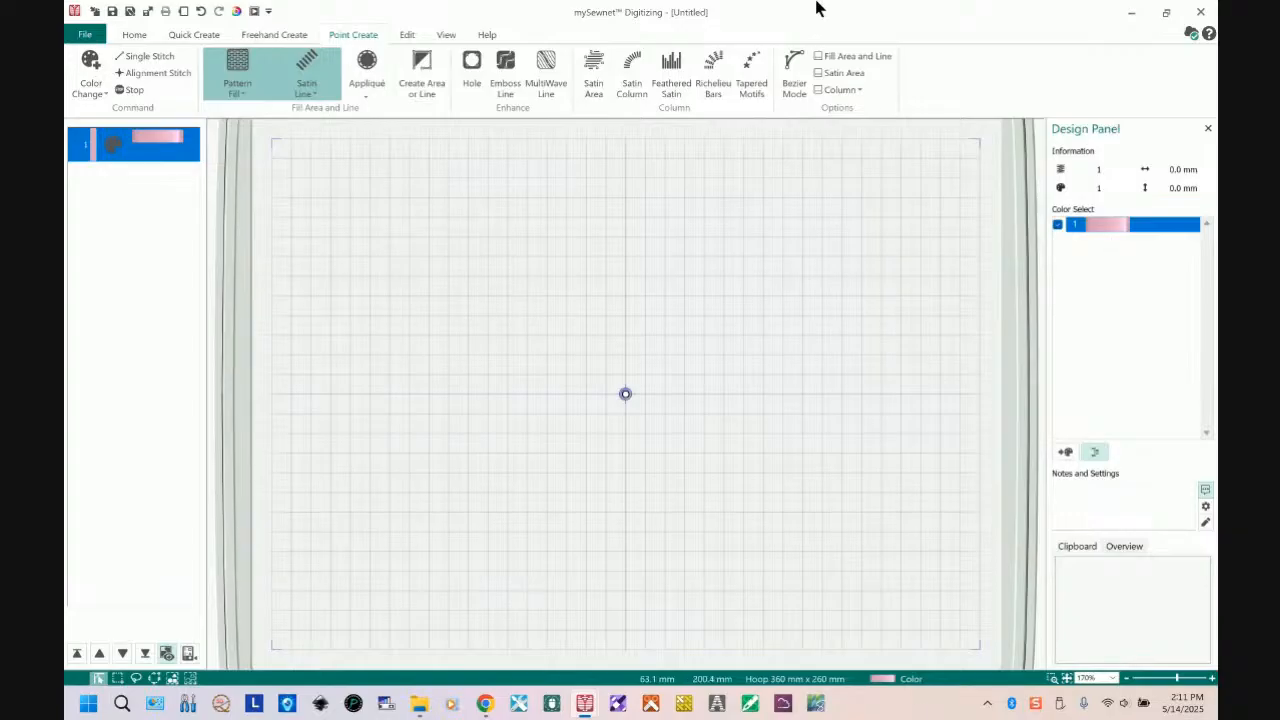
- Review the available fill and border line types while switching Pattern Fill off and back on for new areas
click(241, 96)
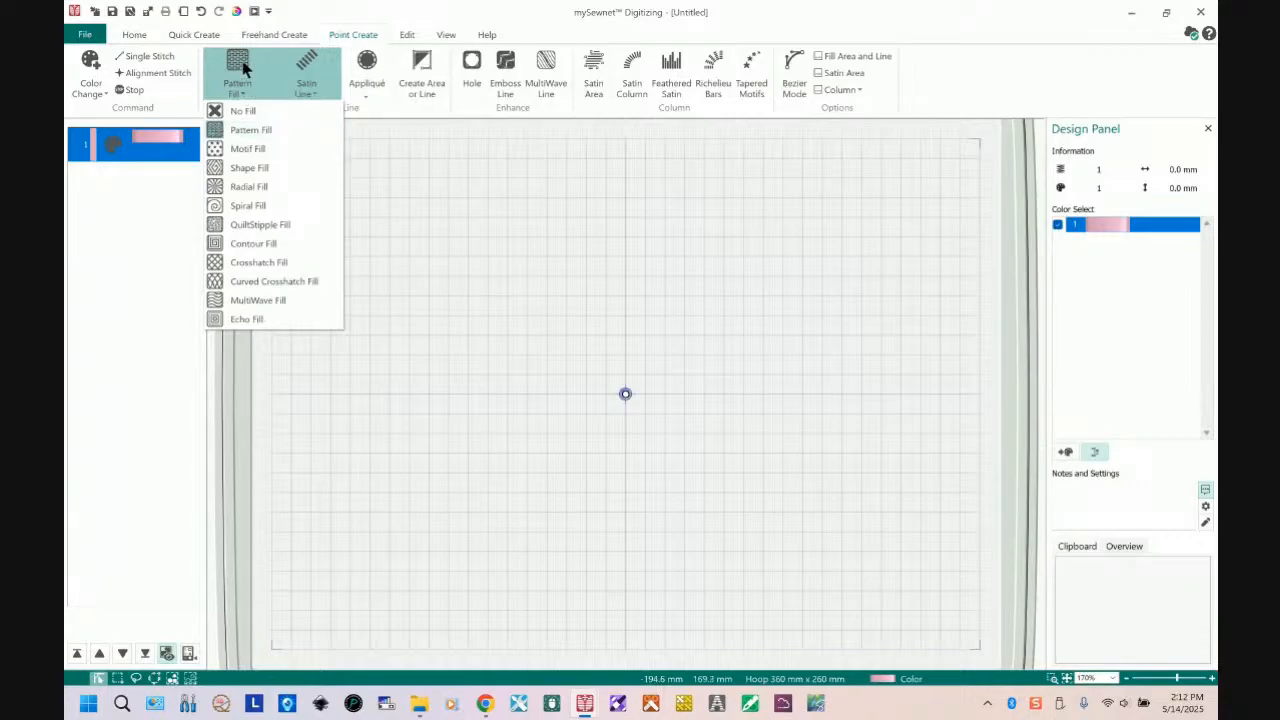
click(243, 64)
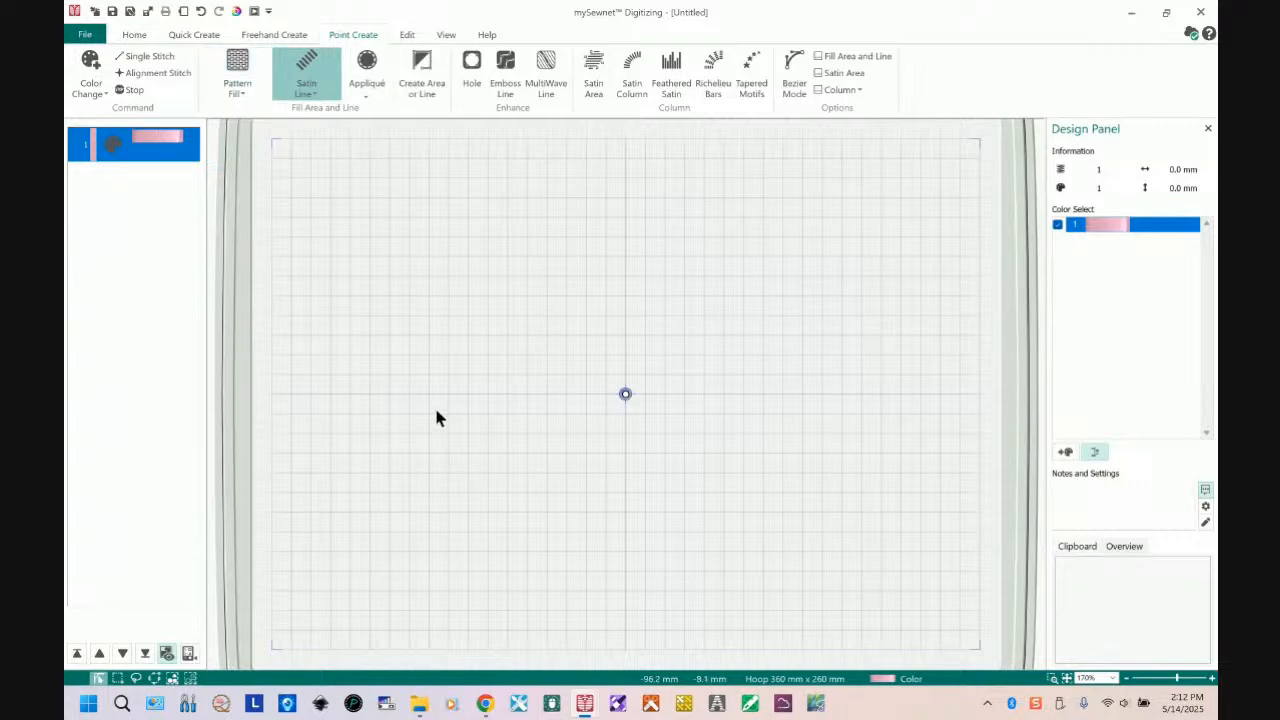
click(316, 97)
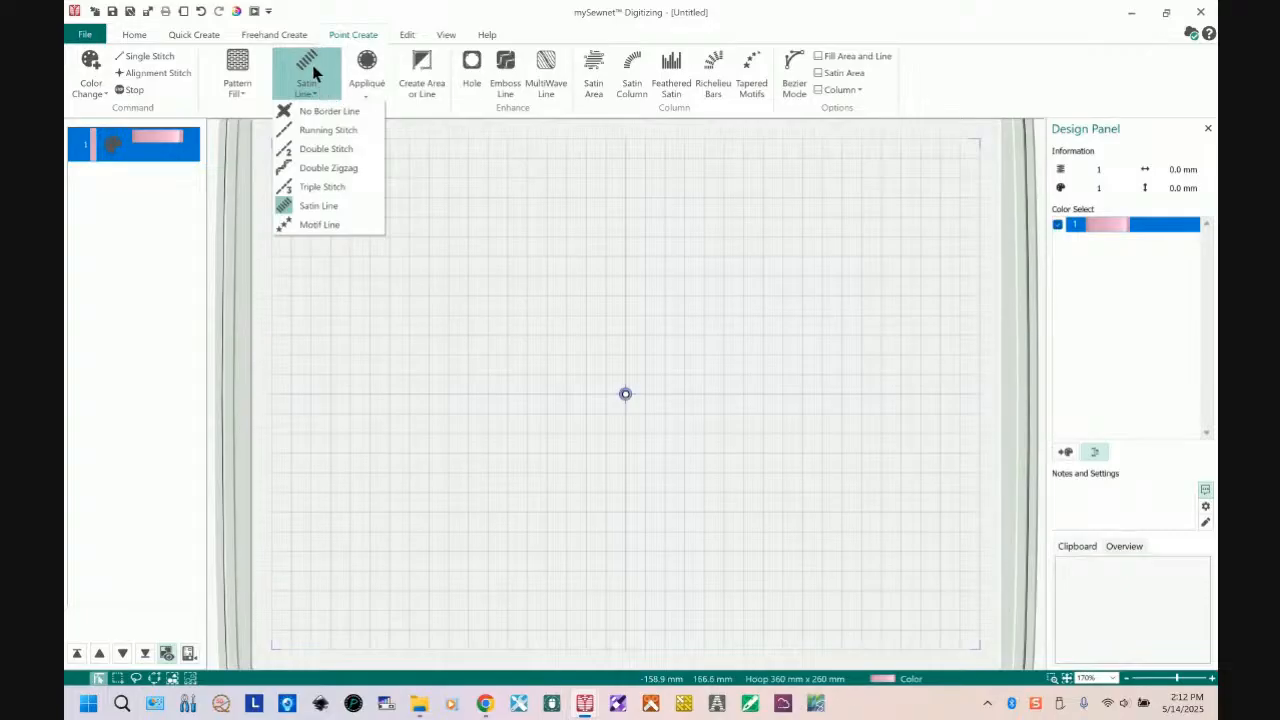
click(311, 72)
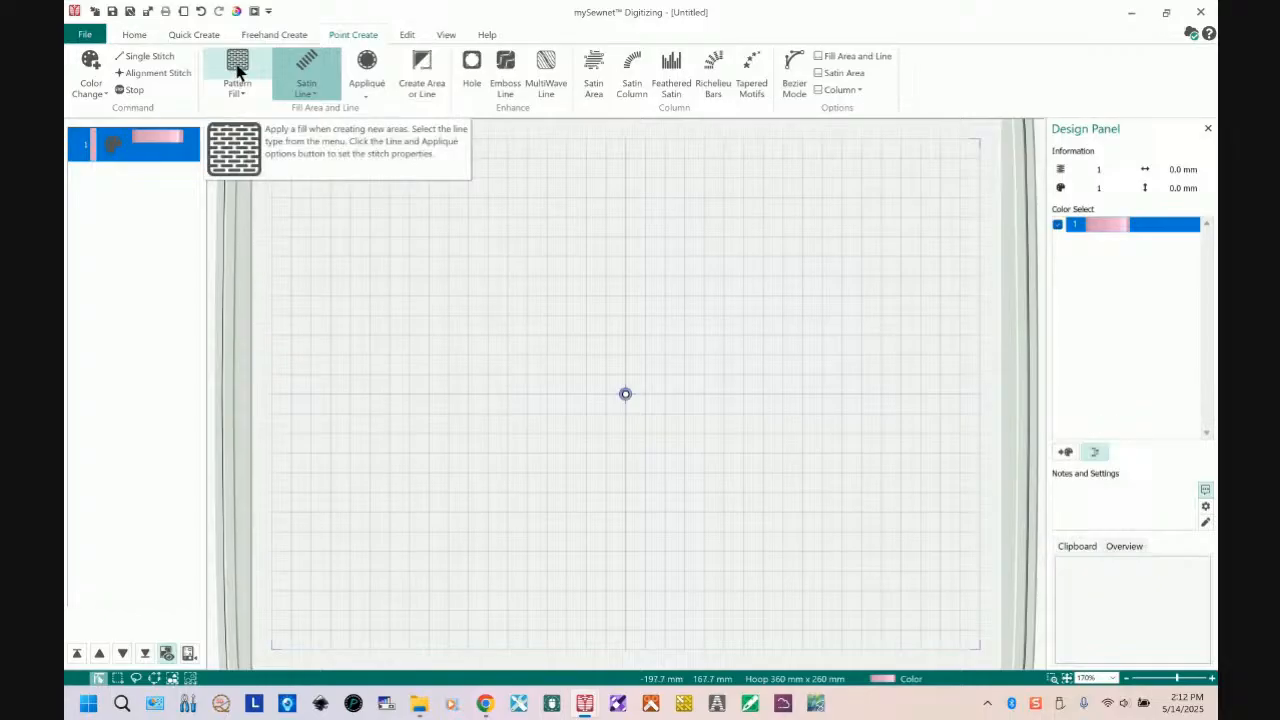
click(238, 68)
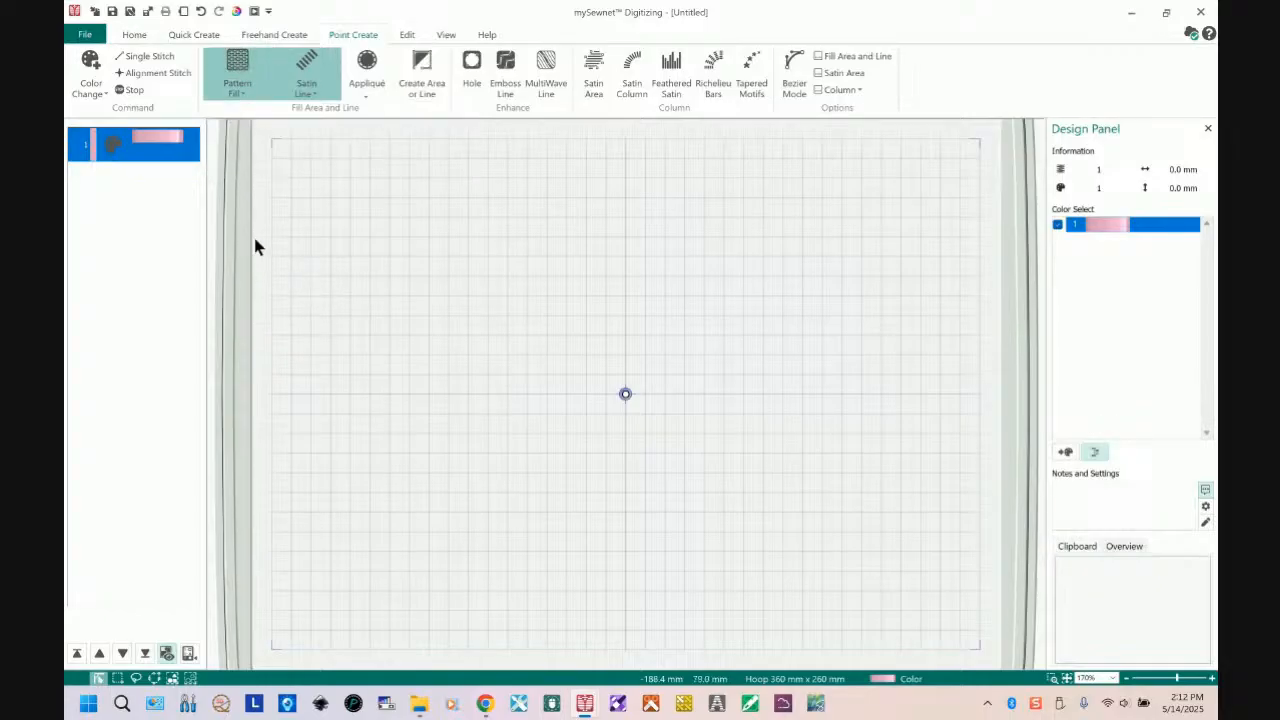
- Try the fill-only and line-only combinations for new areas, restoring both Pattern Fill and Satin Line
click(314, 66)
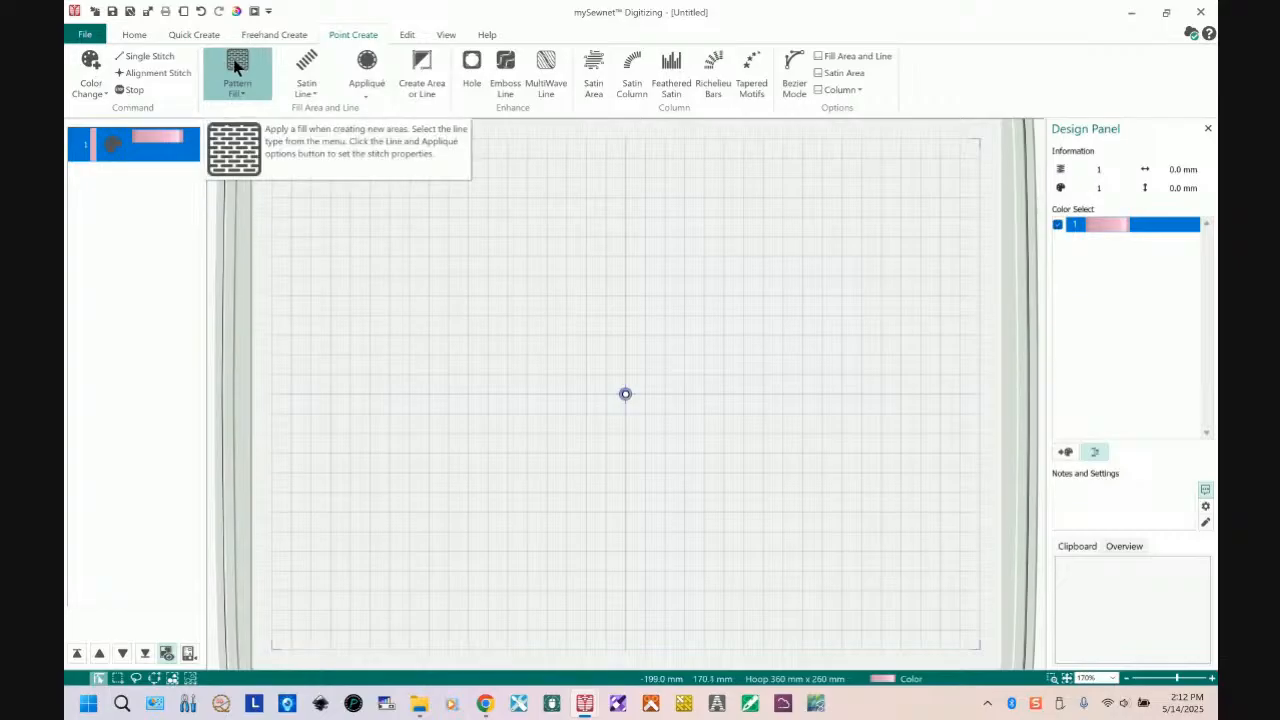
click(306, 68)
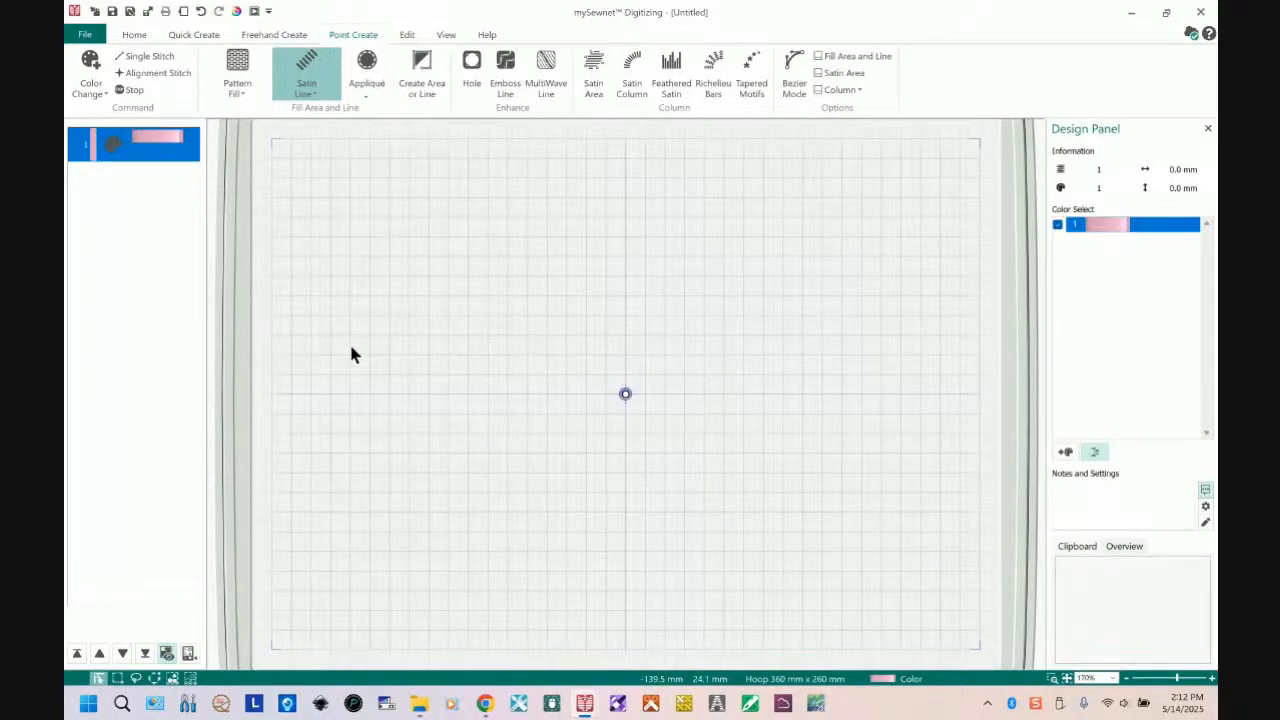
click(241, 68)
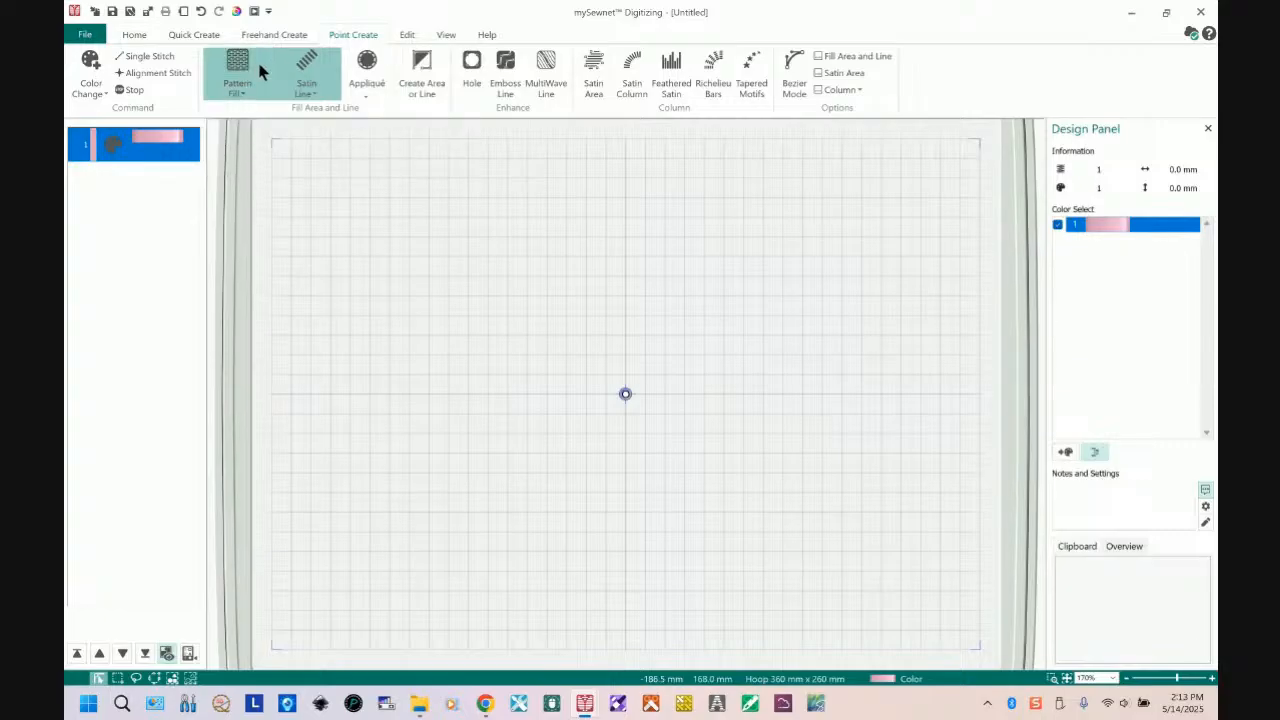
click(307, 96)
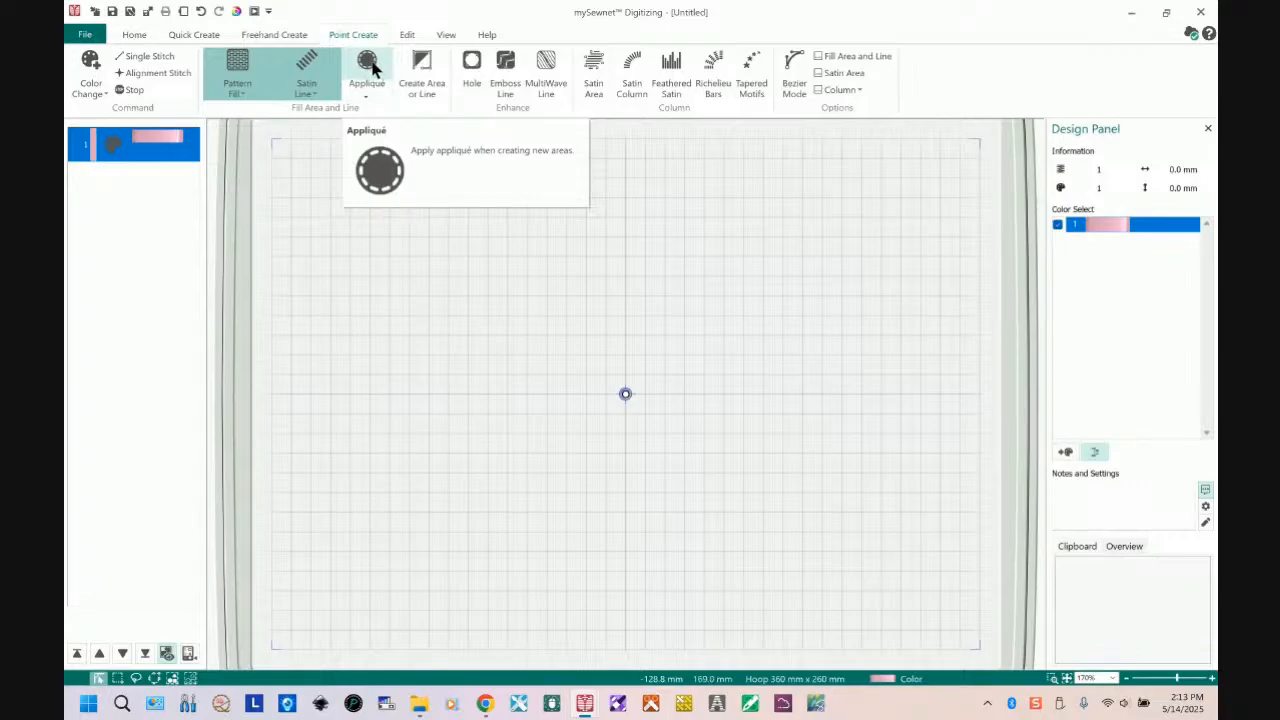
- Try the Appliqué option for new areas, check its fabric selection choice, and turn Appliqué off again
click(372, 65)
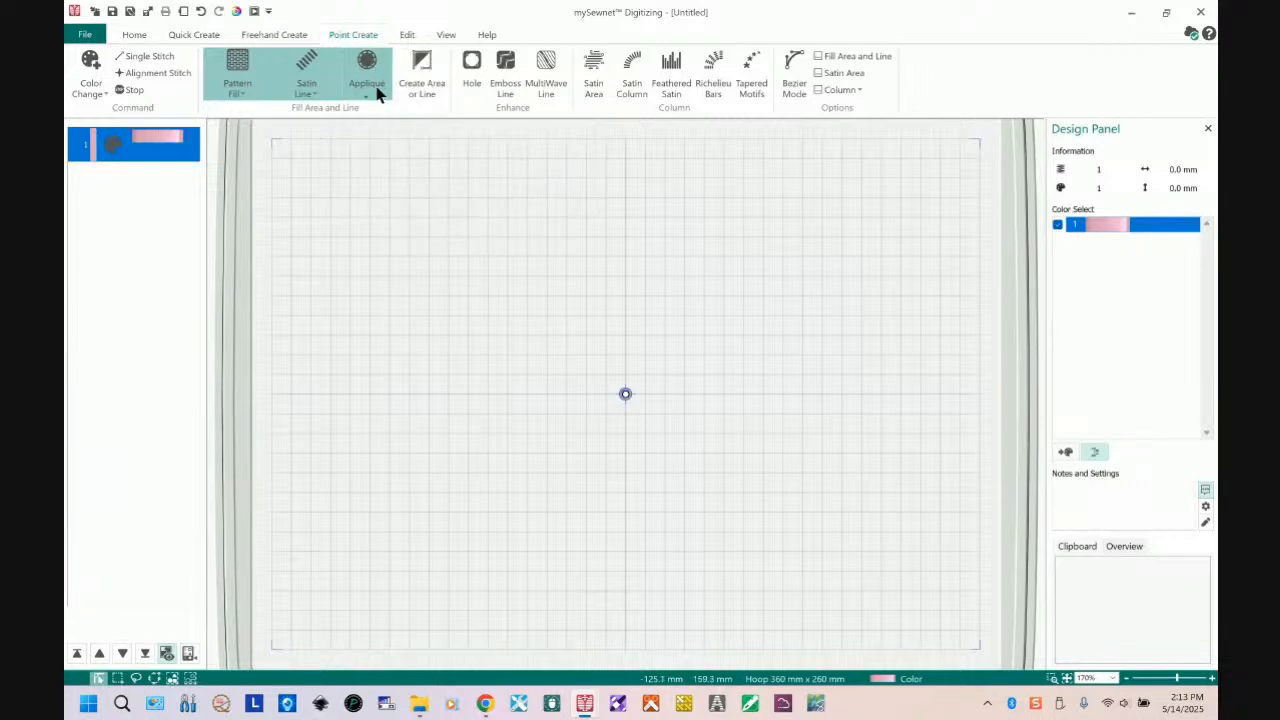
click(372, 96)
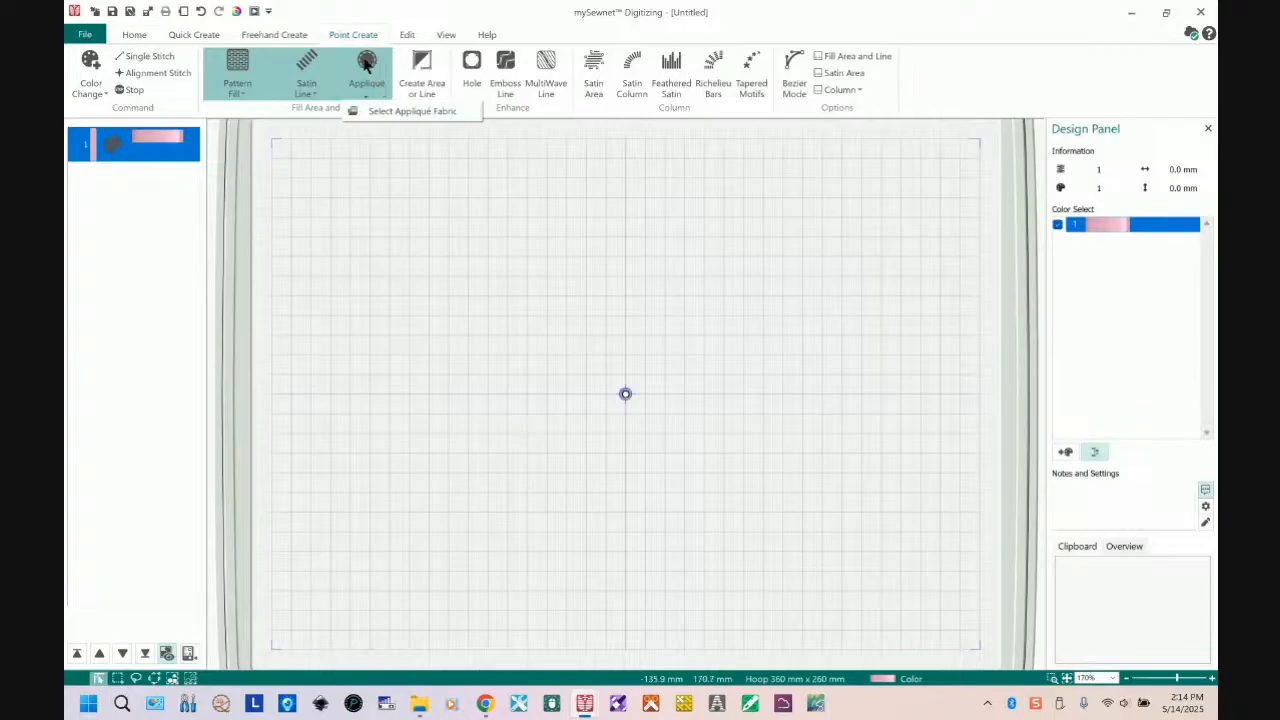
click(375, 68)
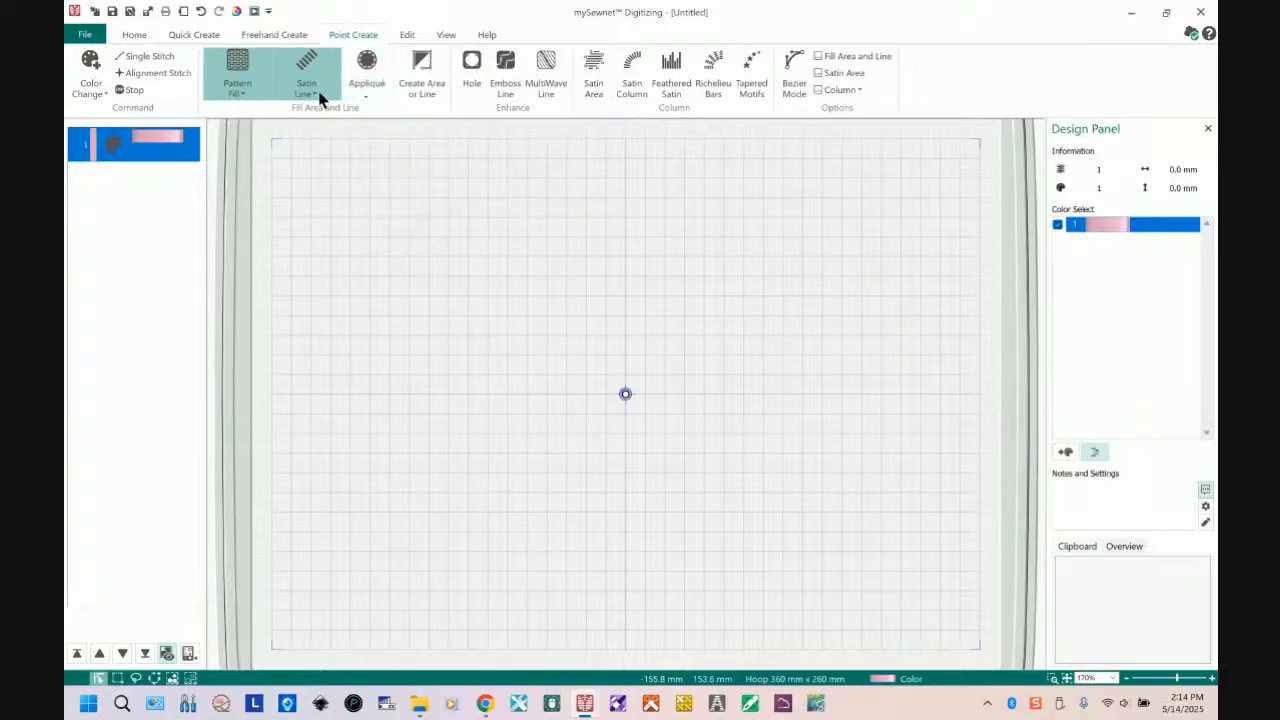
- Create an eight-point Pattern Fill area with a Satin Line border near the hoop's upper-left corner, about 56 x 45 mm
click(424, 70)
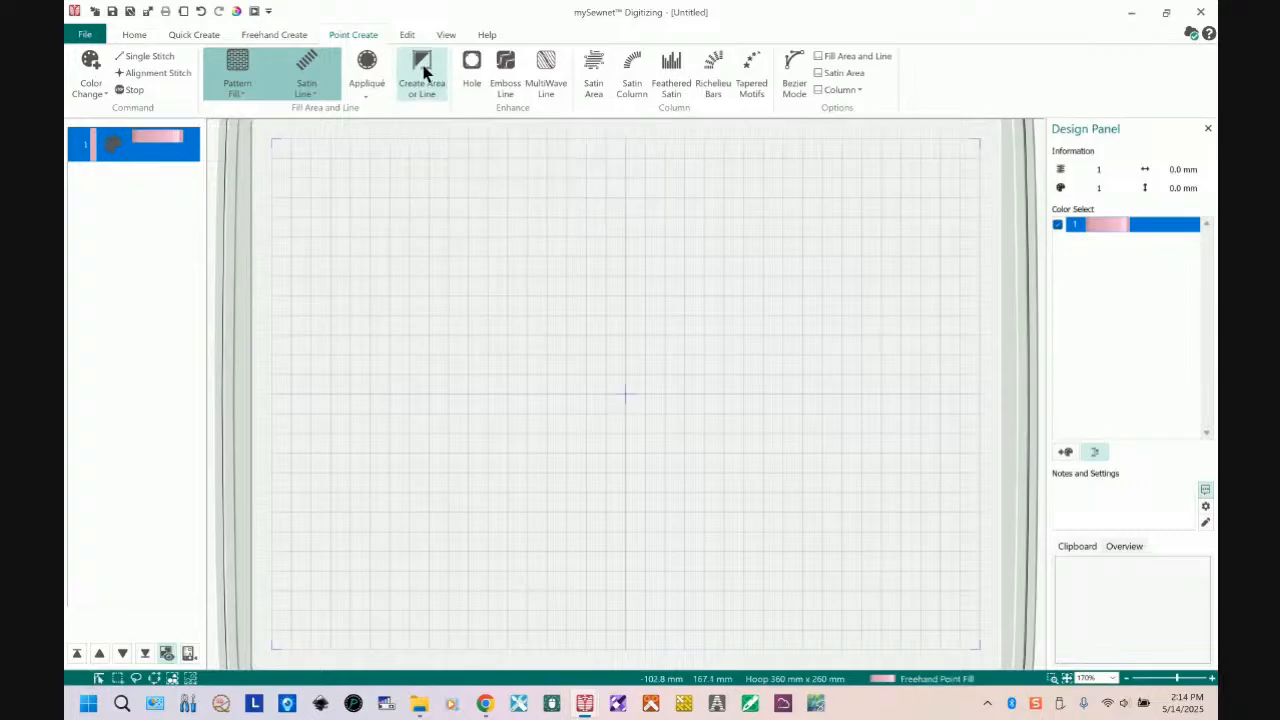
click(373, 164)
click(359, 198)
click(316, 206)
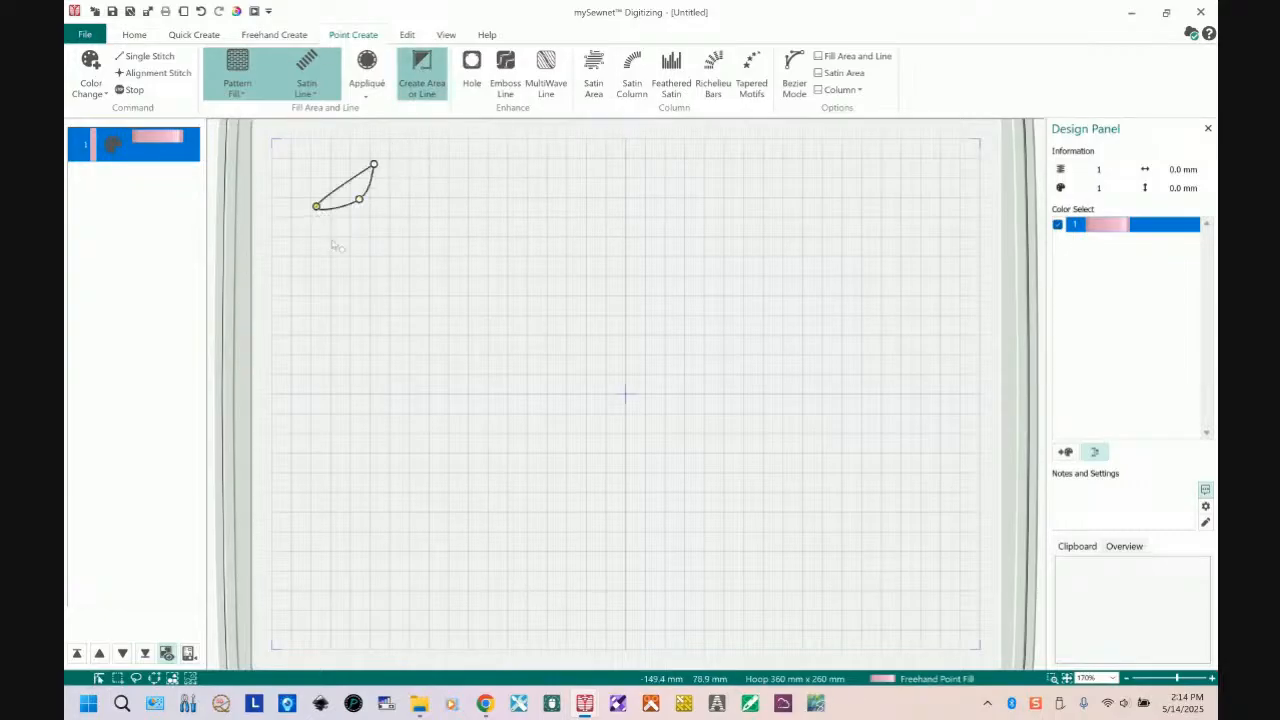
click(334, 243)
click(369, 231)
click(397, 247)
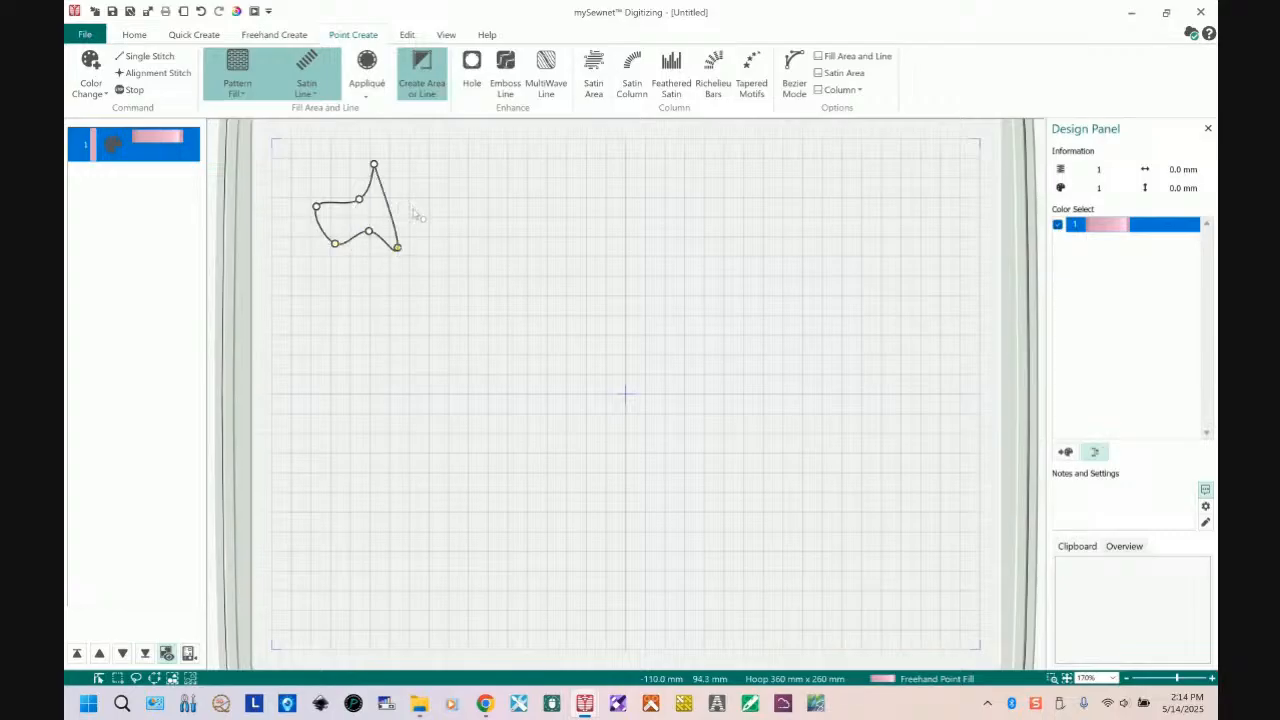
click(417, 206)
click(395, 191)
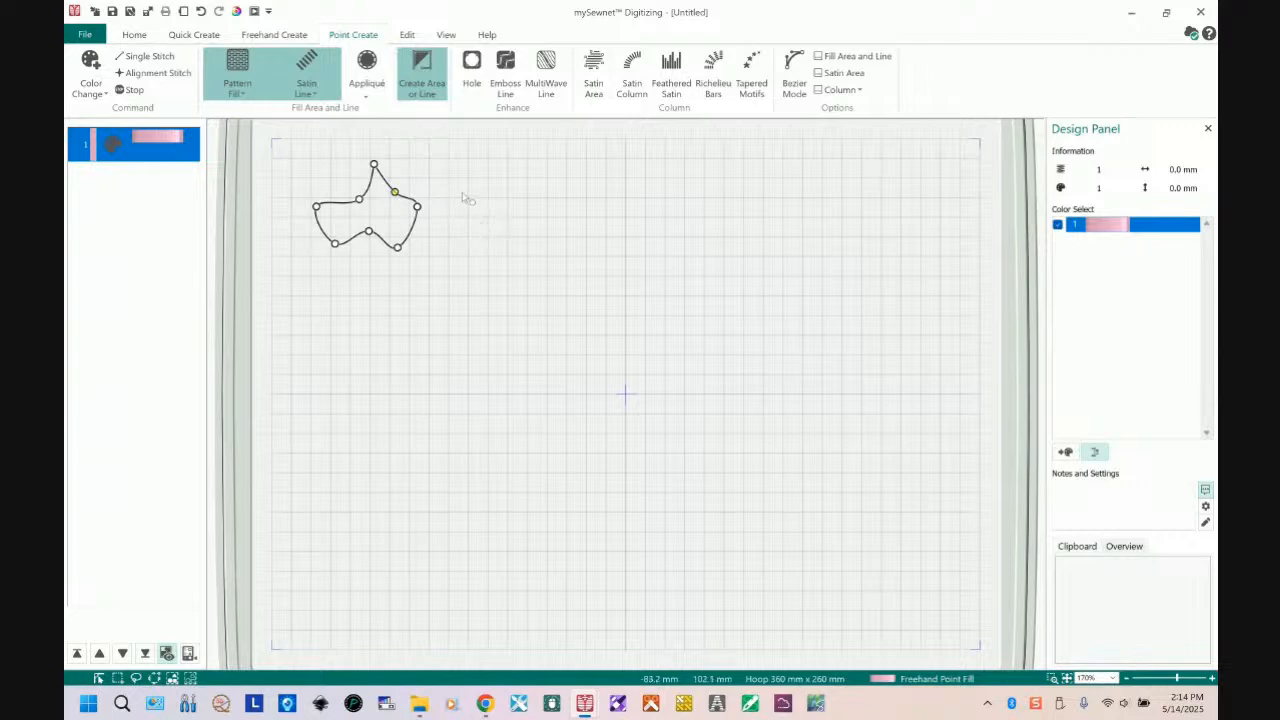
key(Return)
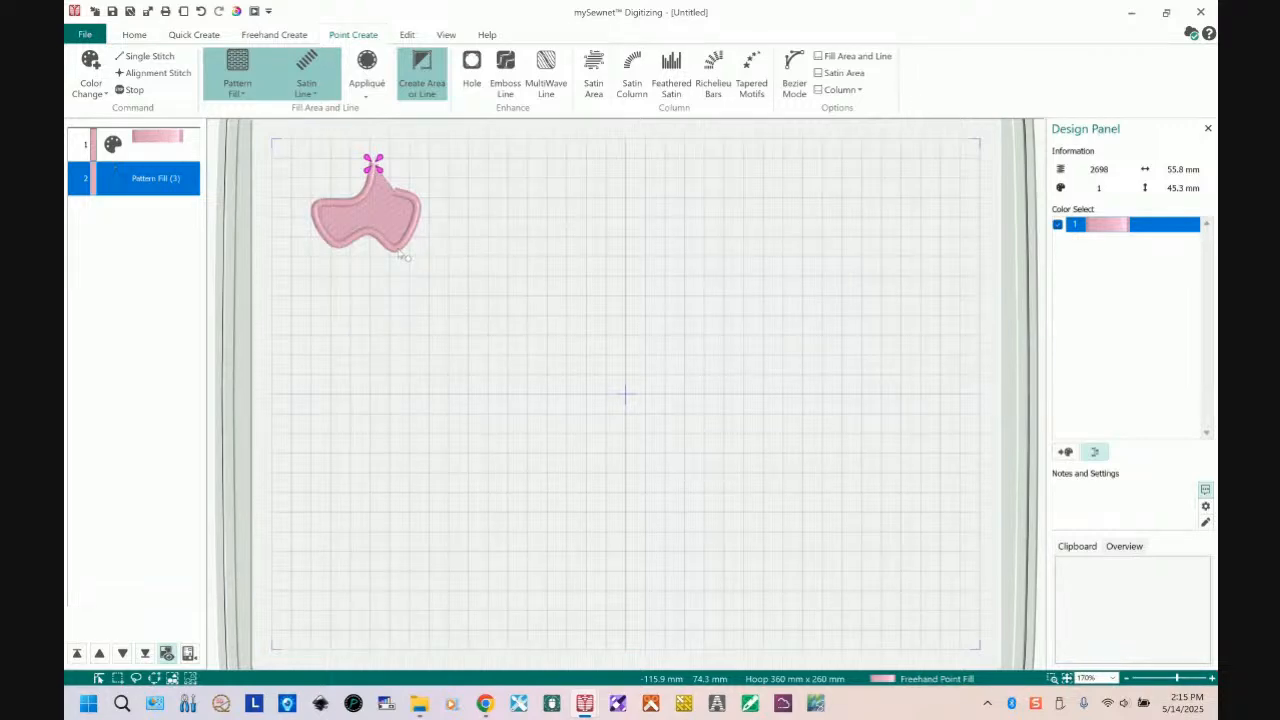
- Enable Closed Border Line in the line properties of the new area and apply it
click(381, 207)
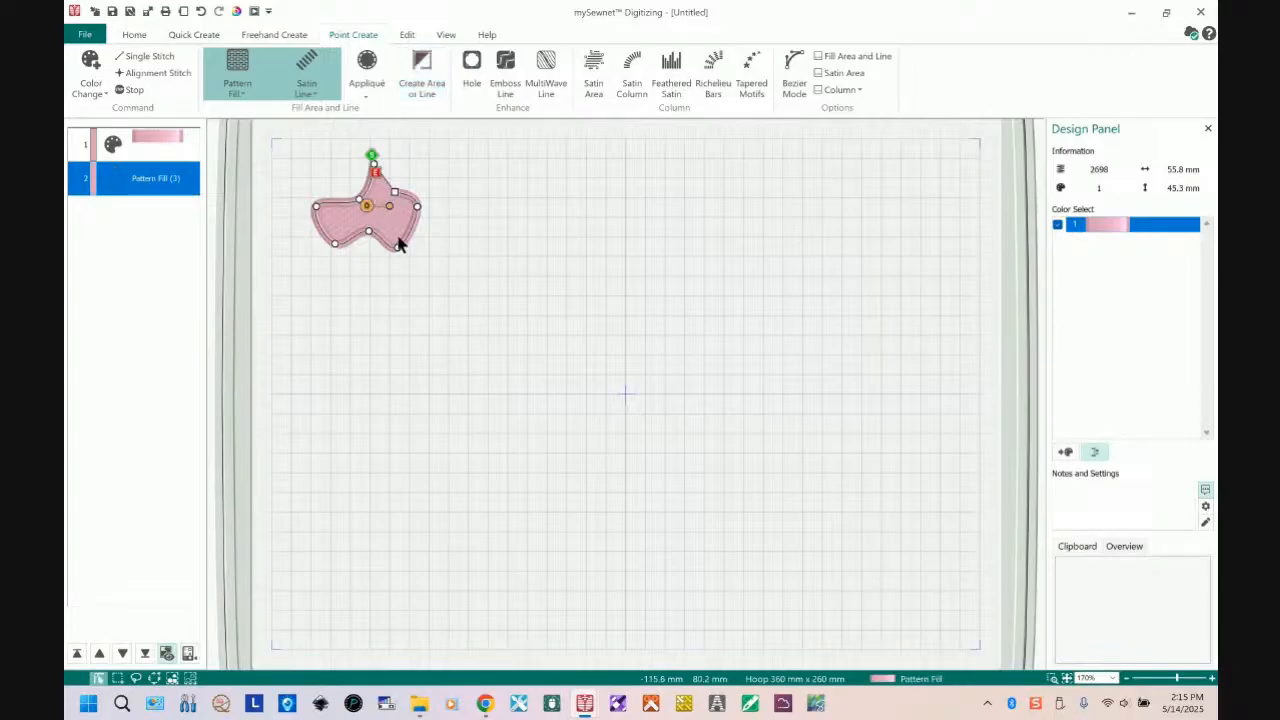
double_click(394, 232)
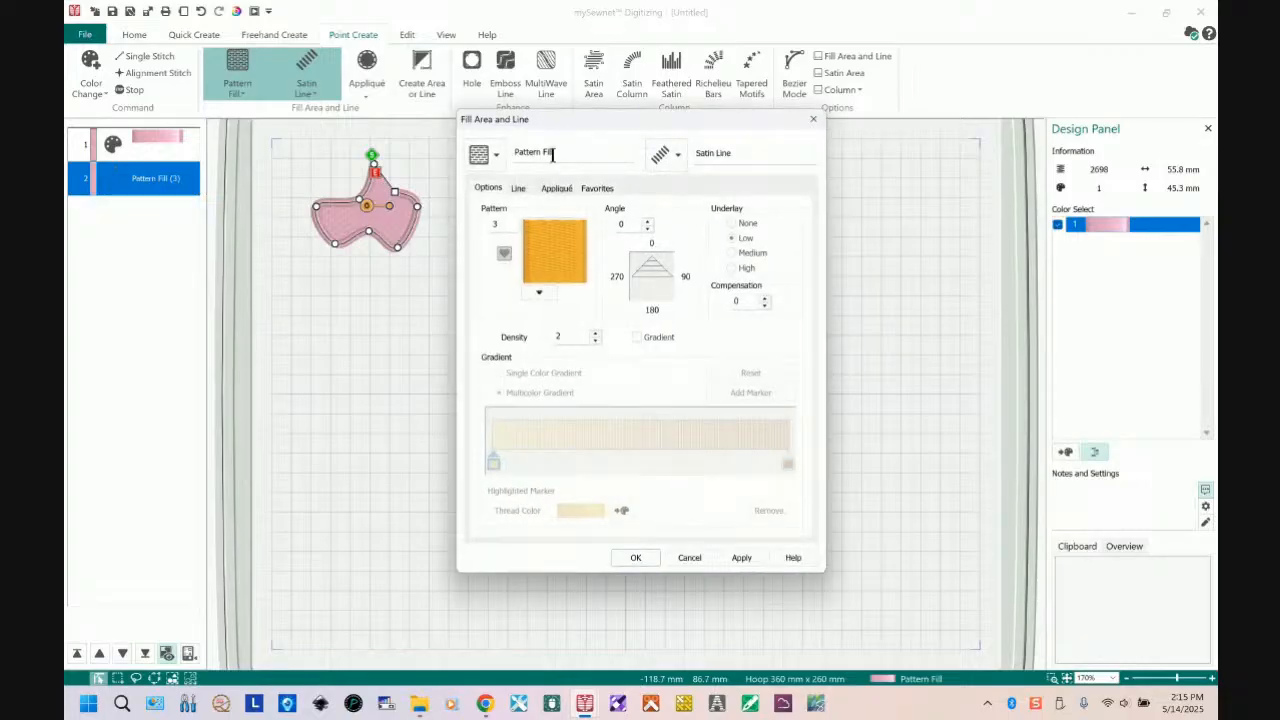
click(518, 190)
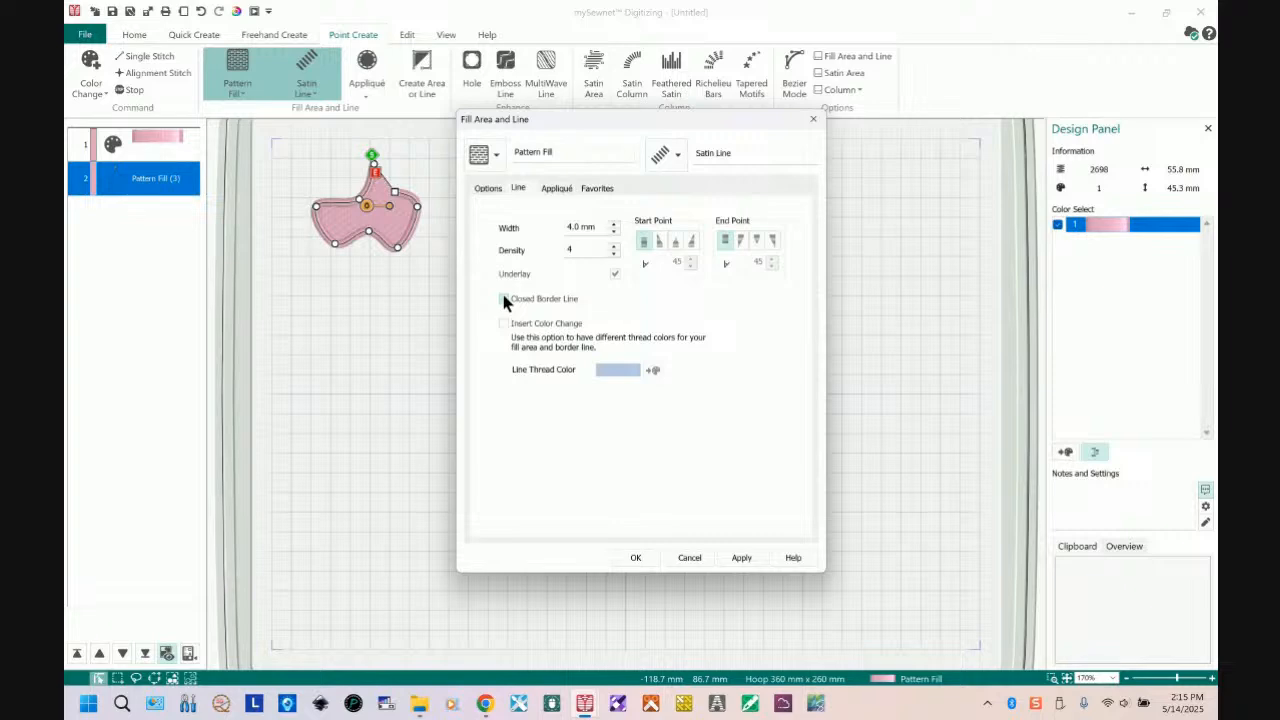
click(743, 559)
click(637, 560)
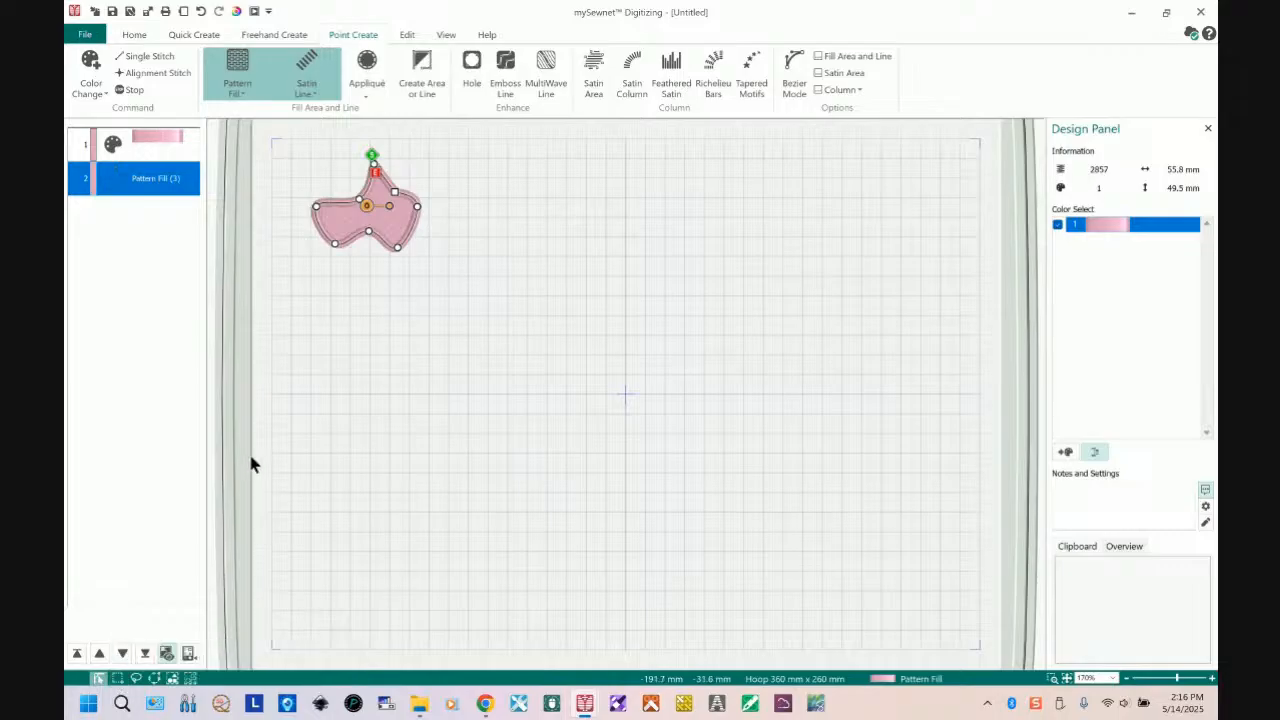
- Box-select the shape, enlarge it proportionally to about 98 x 85 mm and shift it slightly downward within the hoop
click(118, 680)
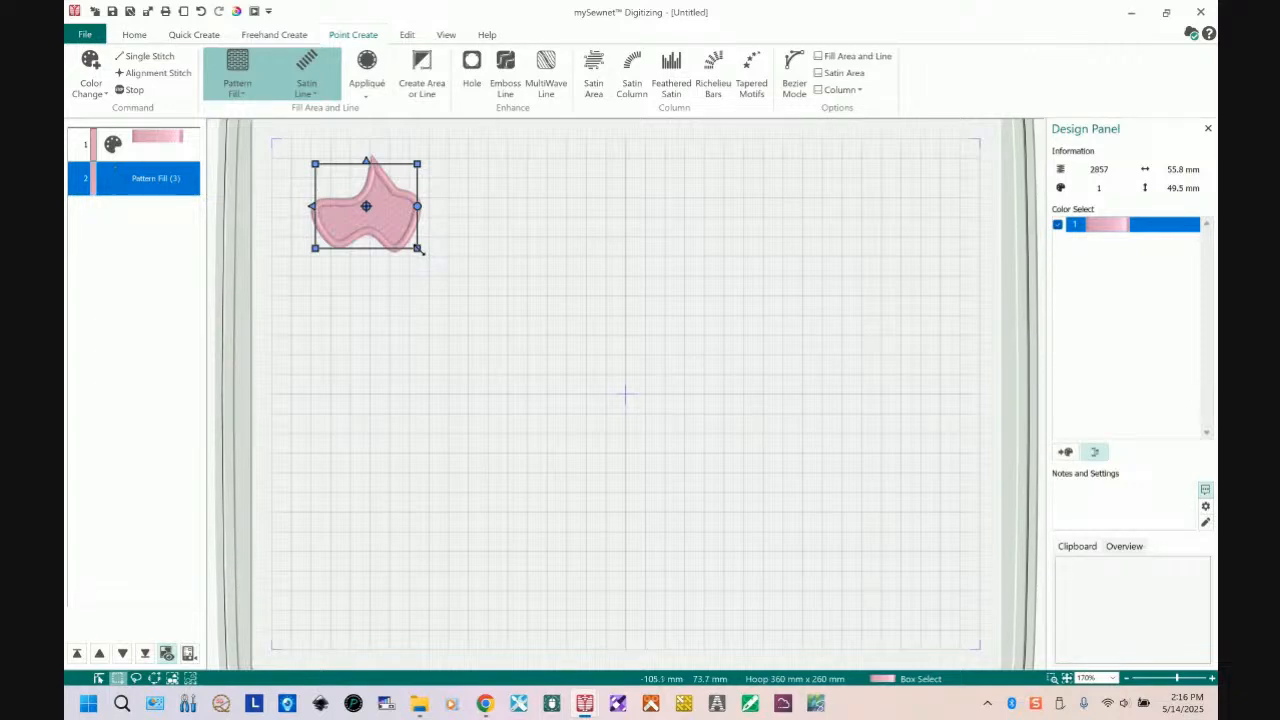
drag(420, 251, 440, 267)
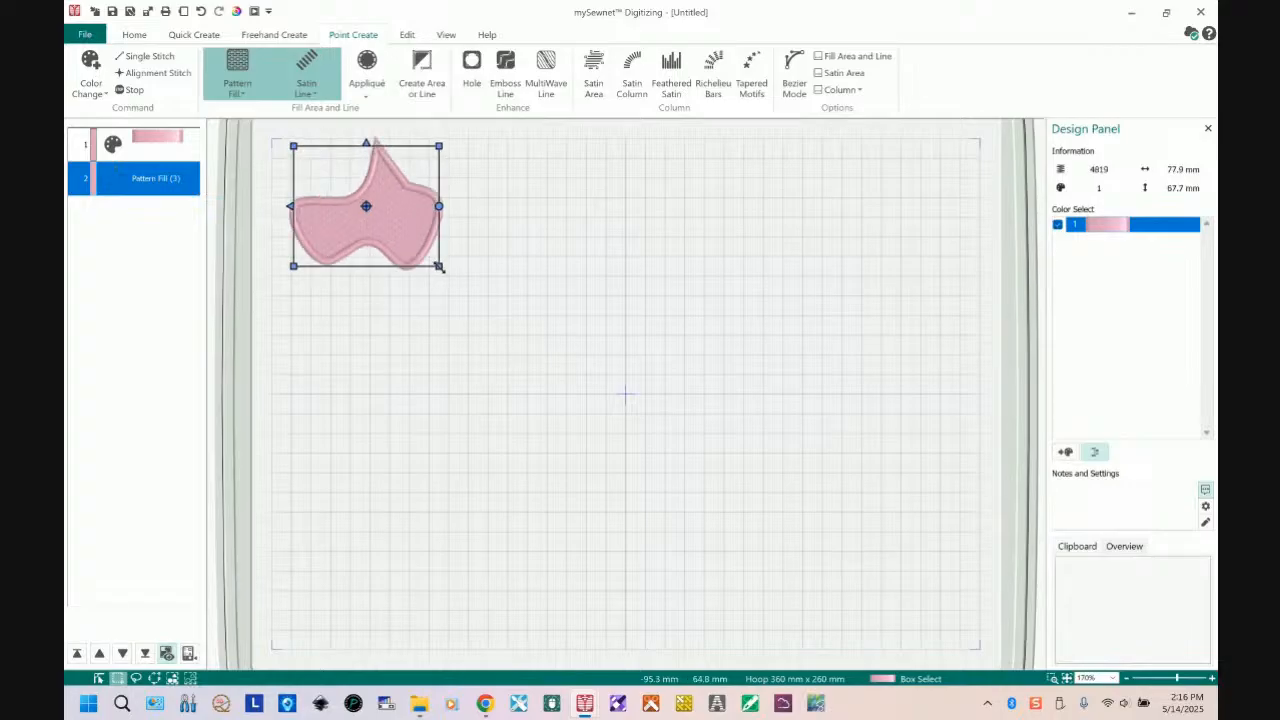
drag(400, 215, 402, 239)
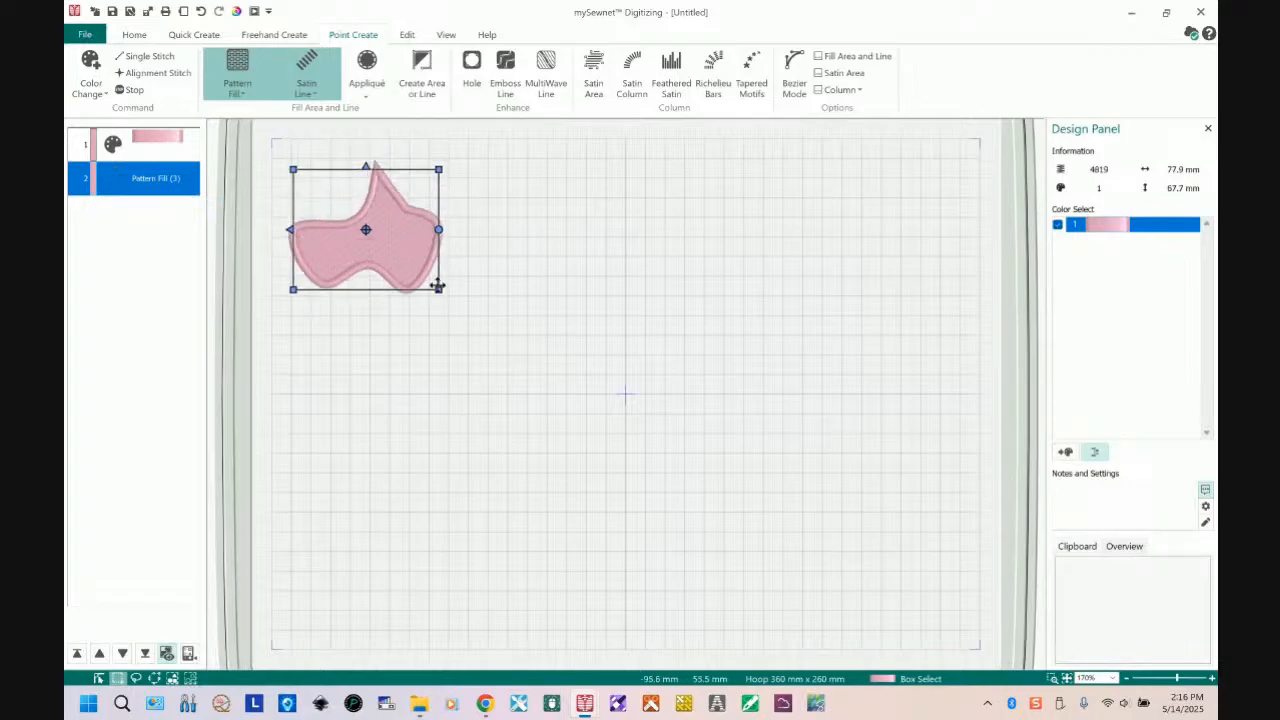
drag(438, 287, 466, 308)
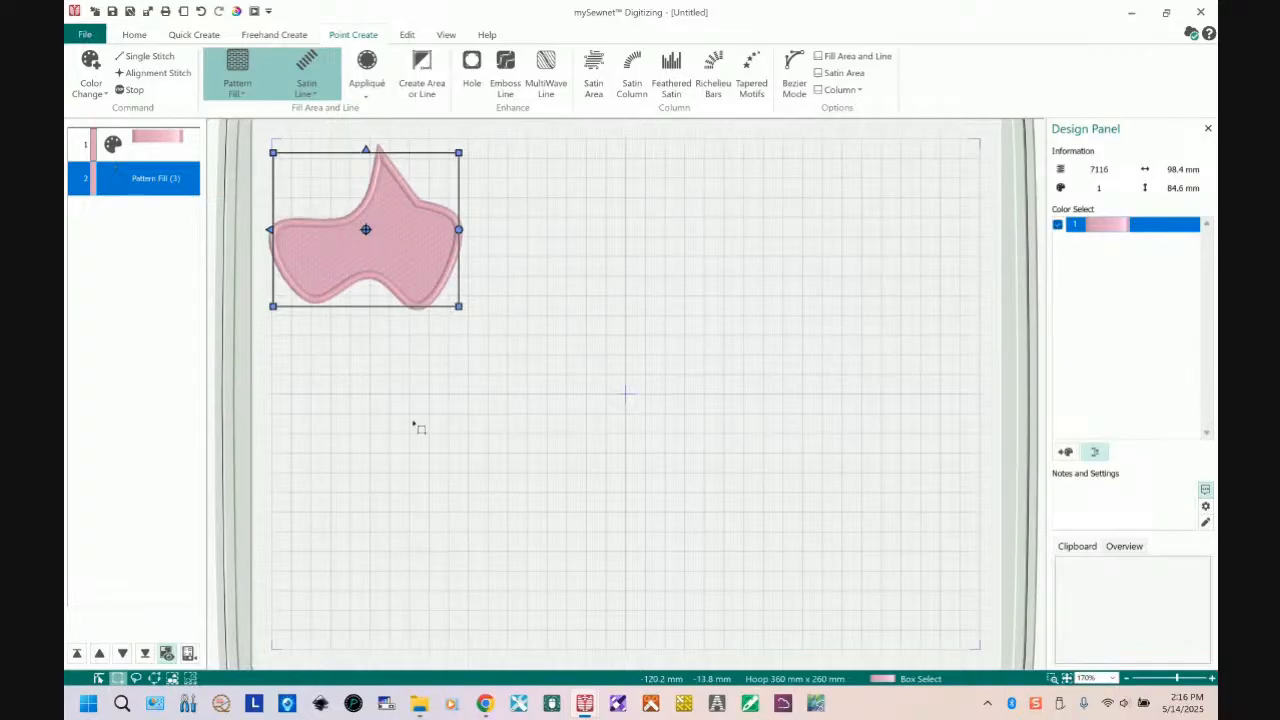
click(388, 349)
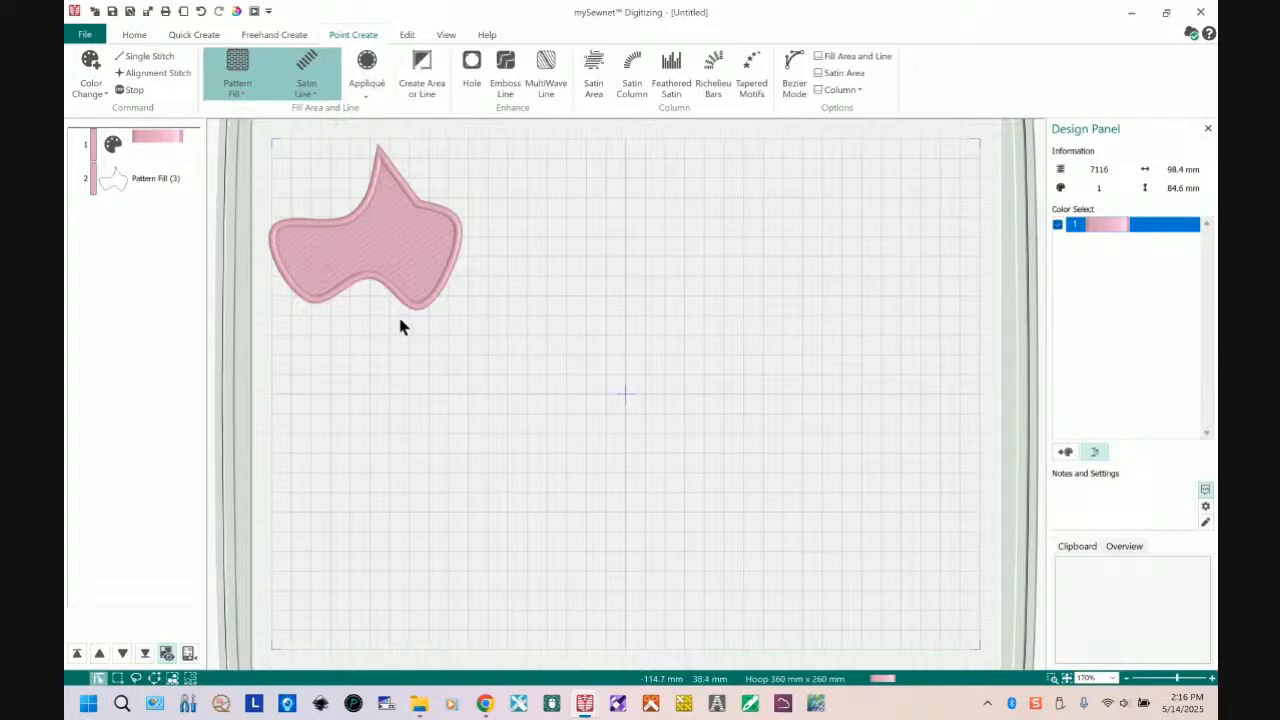
- Convert the square outline point beside the tip to a curve point, and stretch the shape to about 92 x 116 mm
click(430, 210)
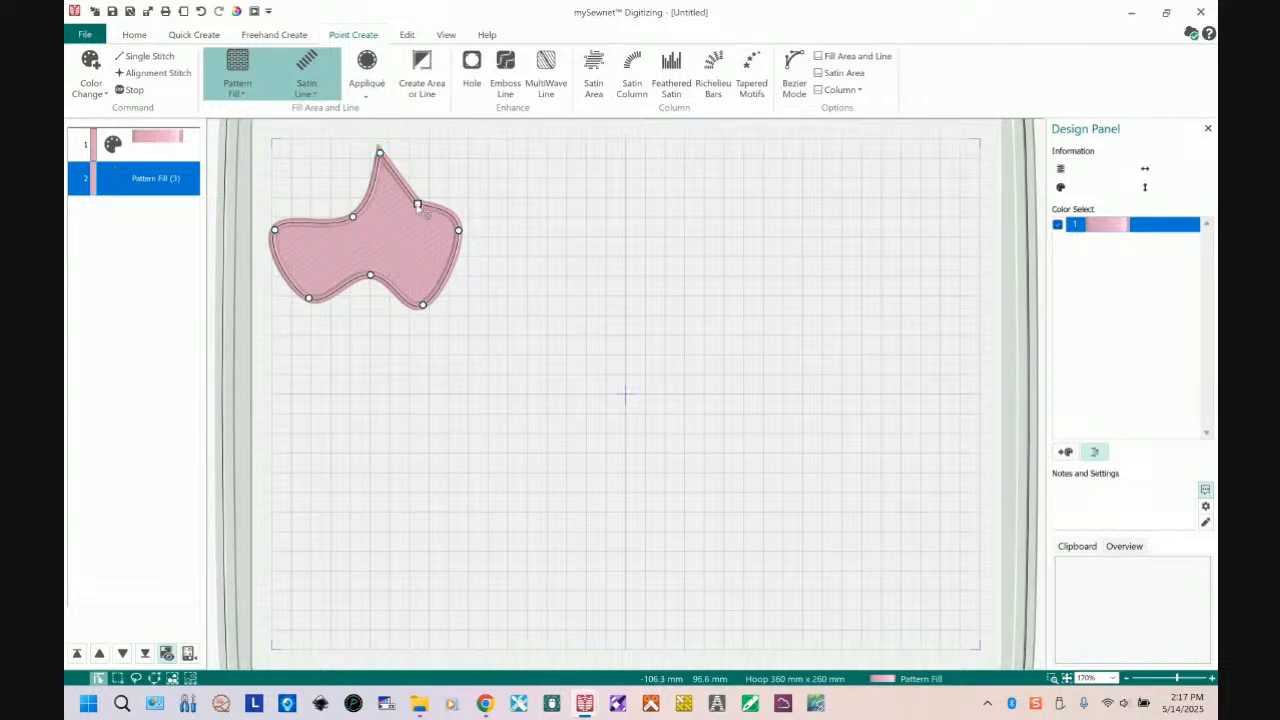
ctrl+click(418, 205)
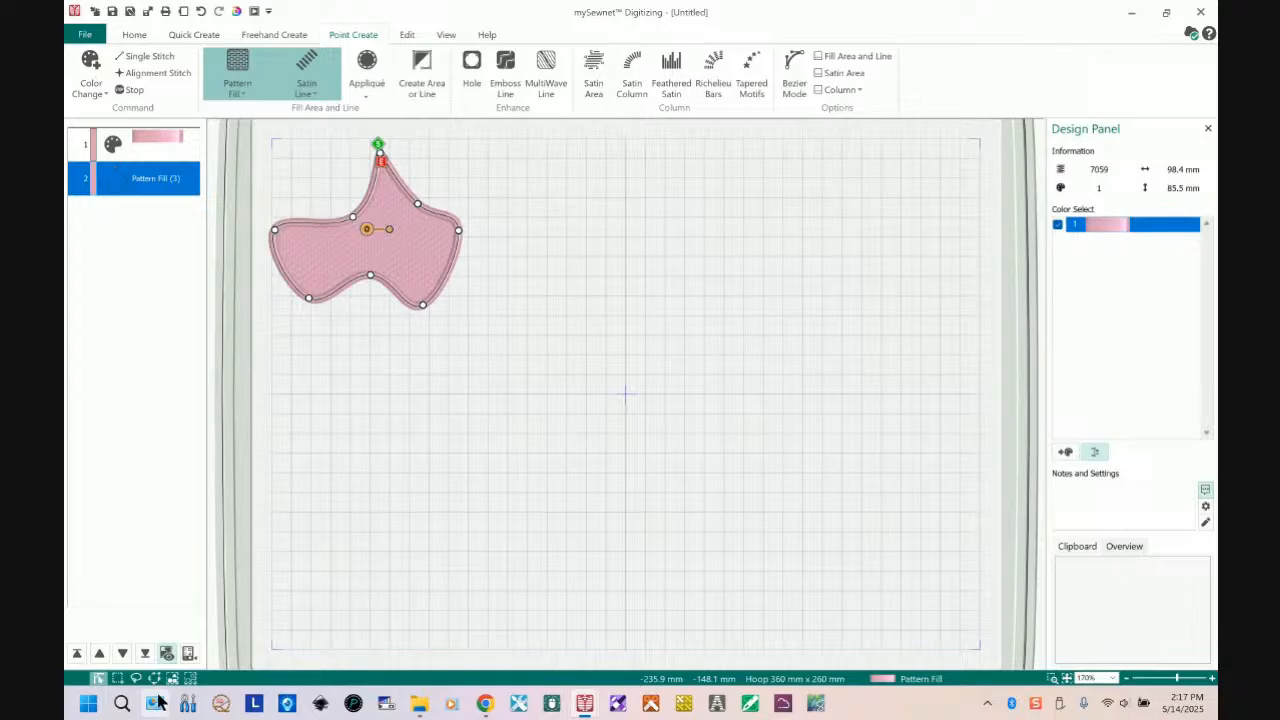
click(116, 679)
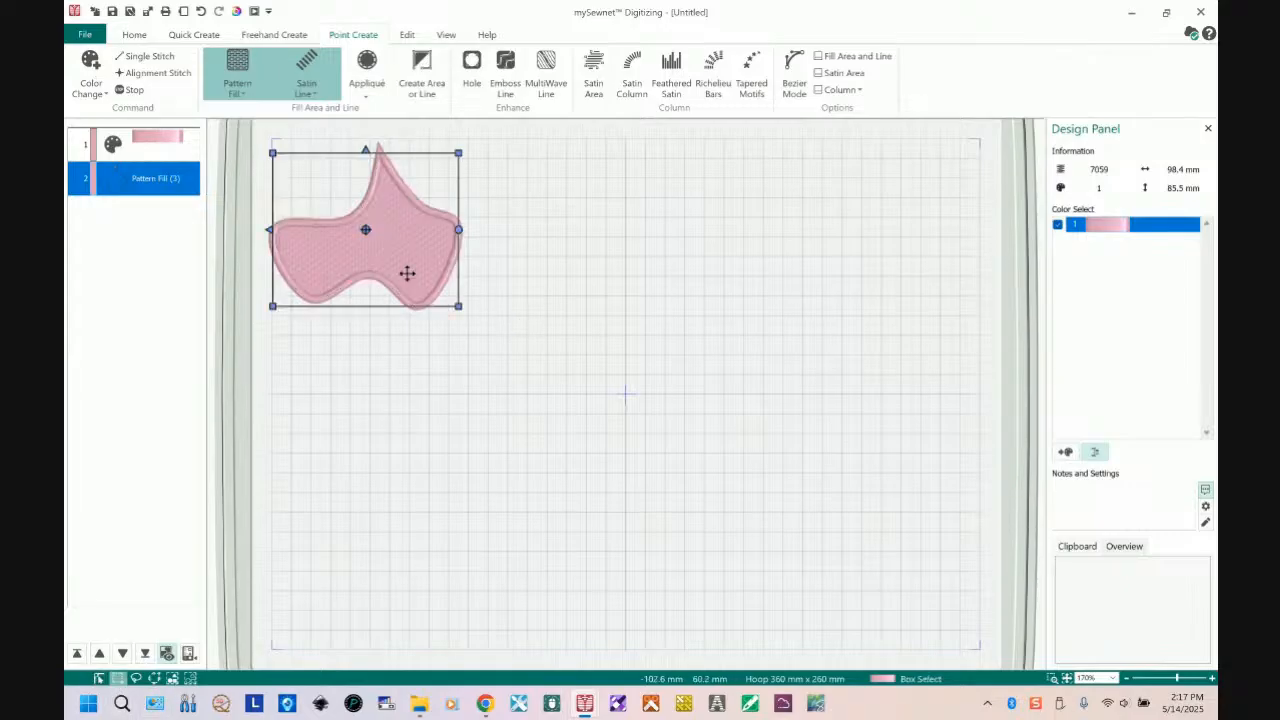
drag(456, 305, 431, 365)
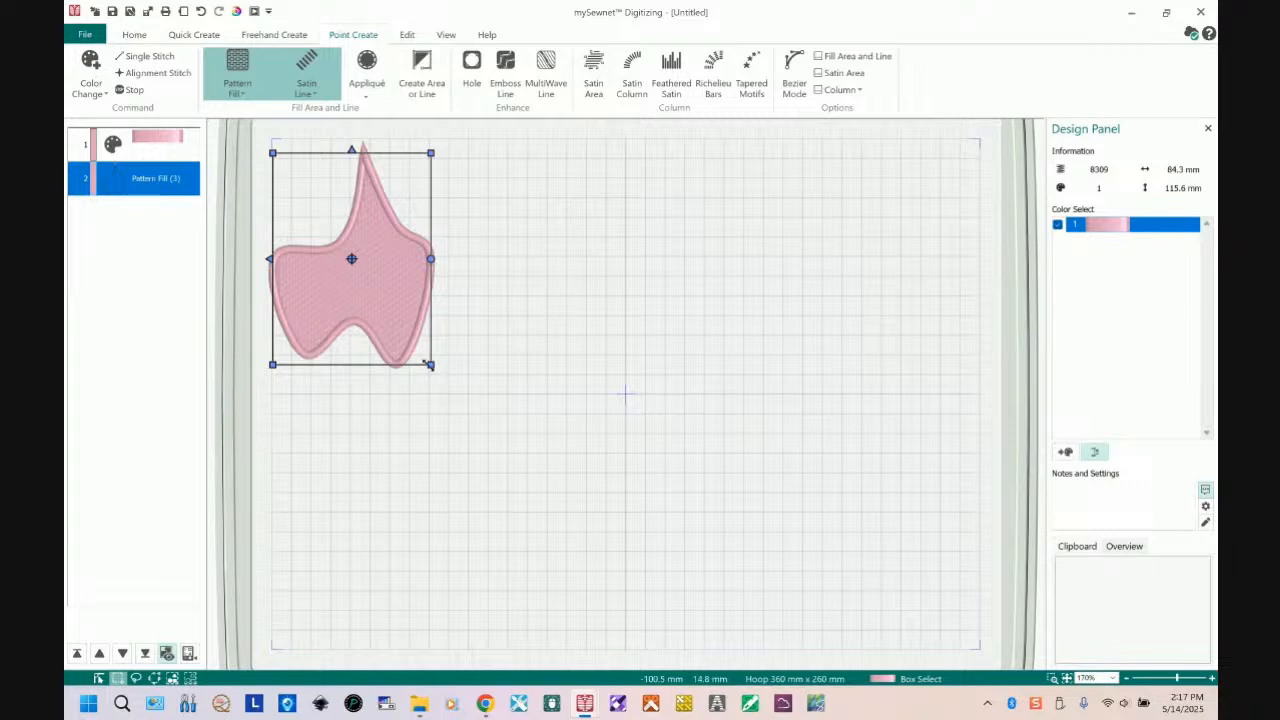
drag(431, 365, 446, 362)
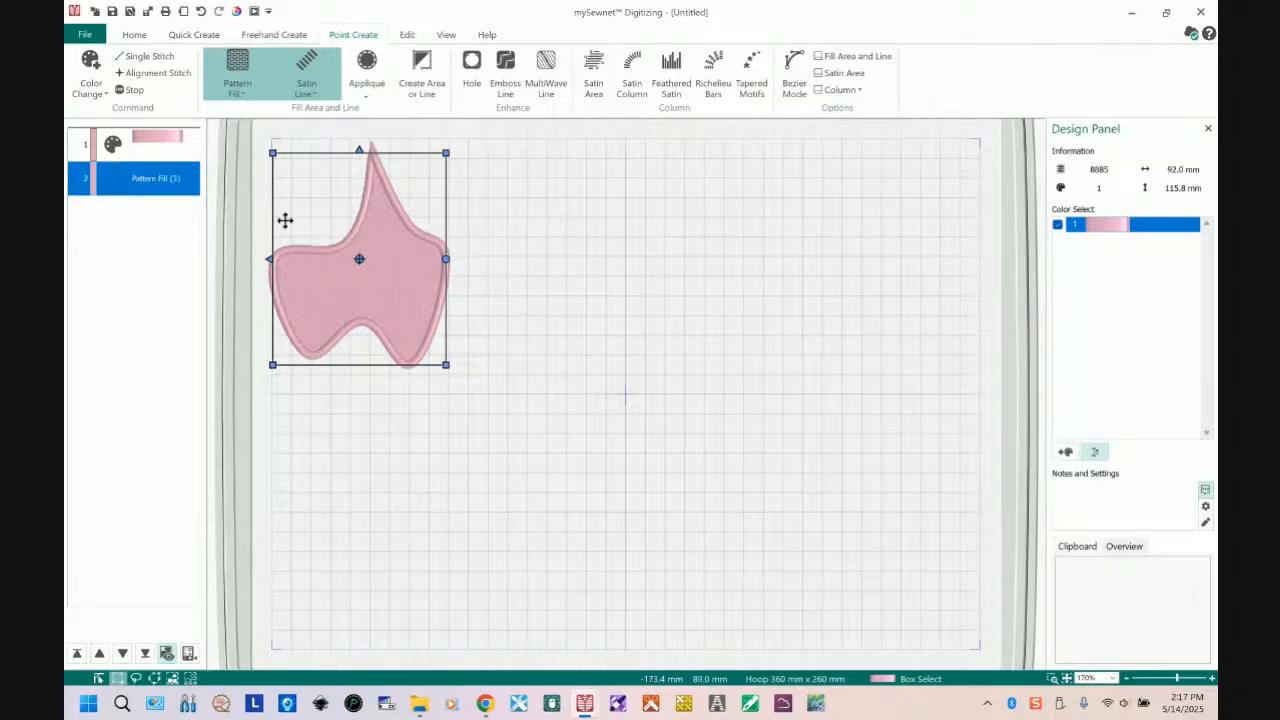
- Duplicate the shape twice, placing one copy to the right of the original and the other below it
right_click(143, 183)
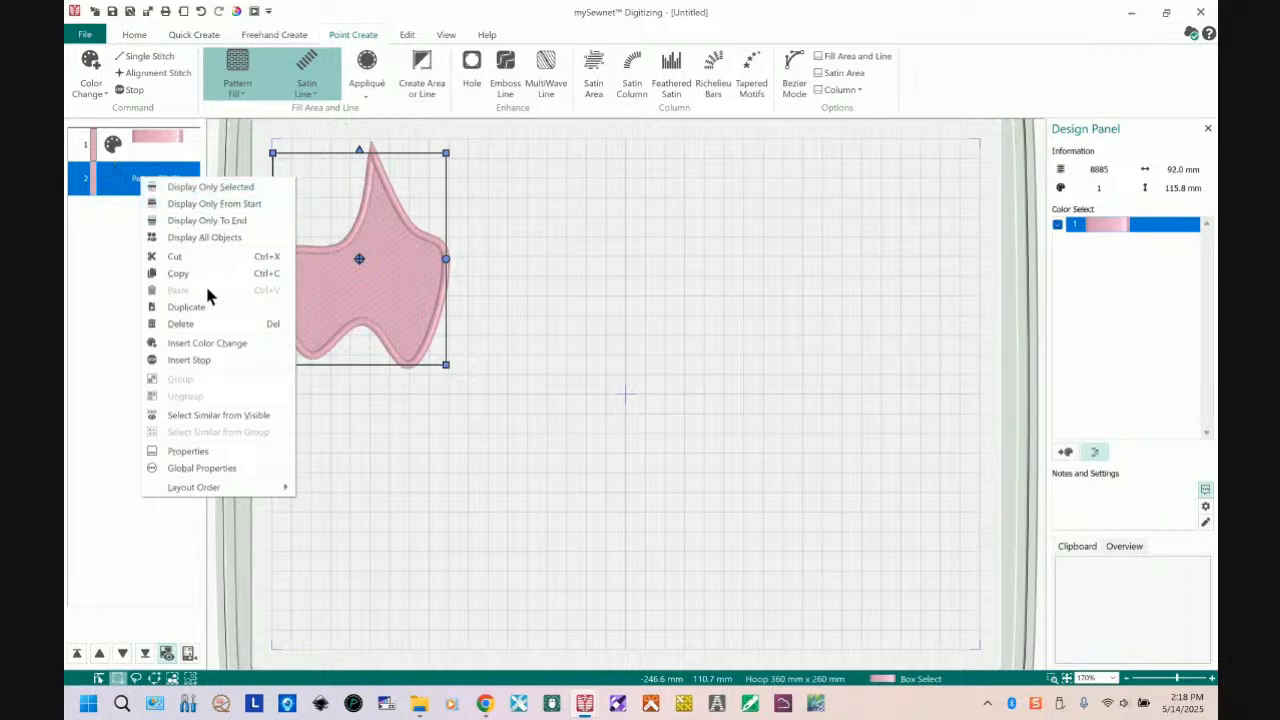
click(186, 307)
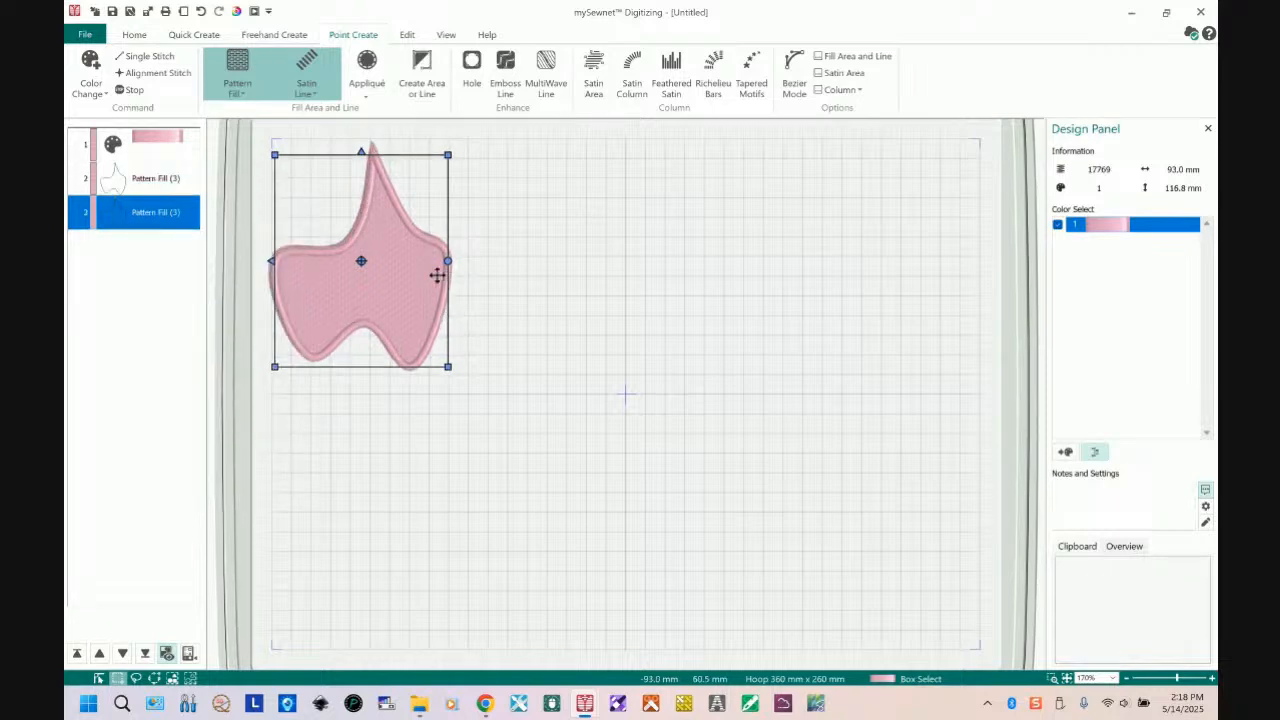
drag(395, 286, 632, 286)
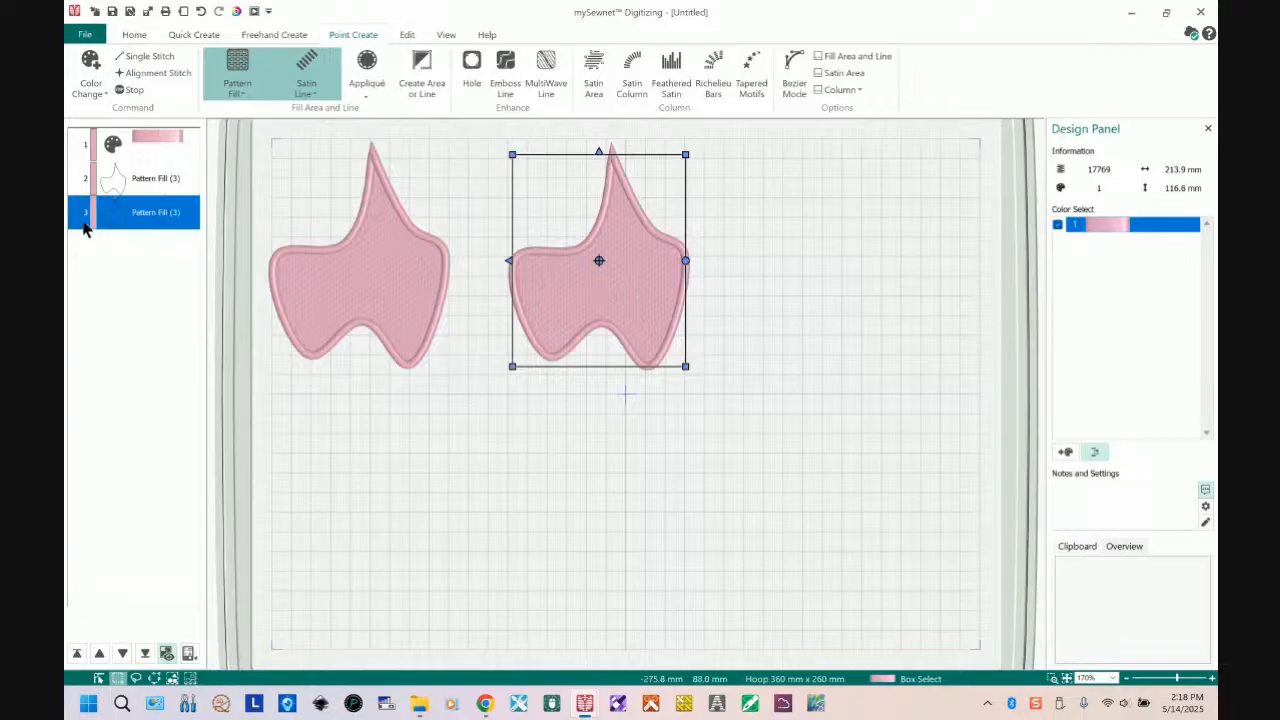
click(130, 178)
right_click(130, 178)
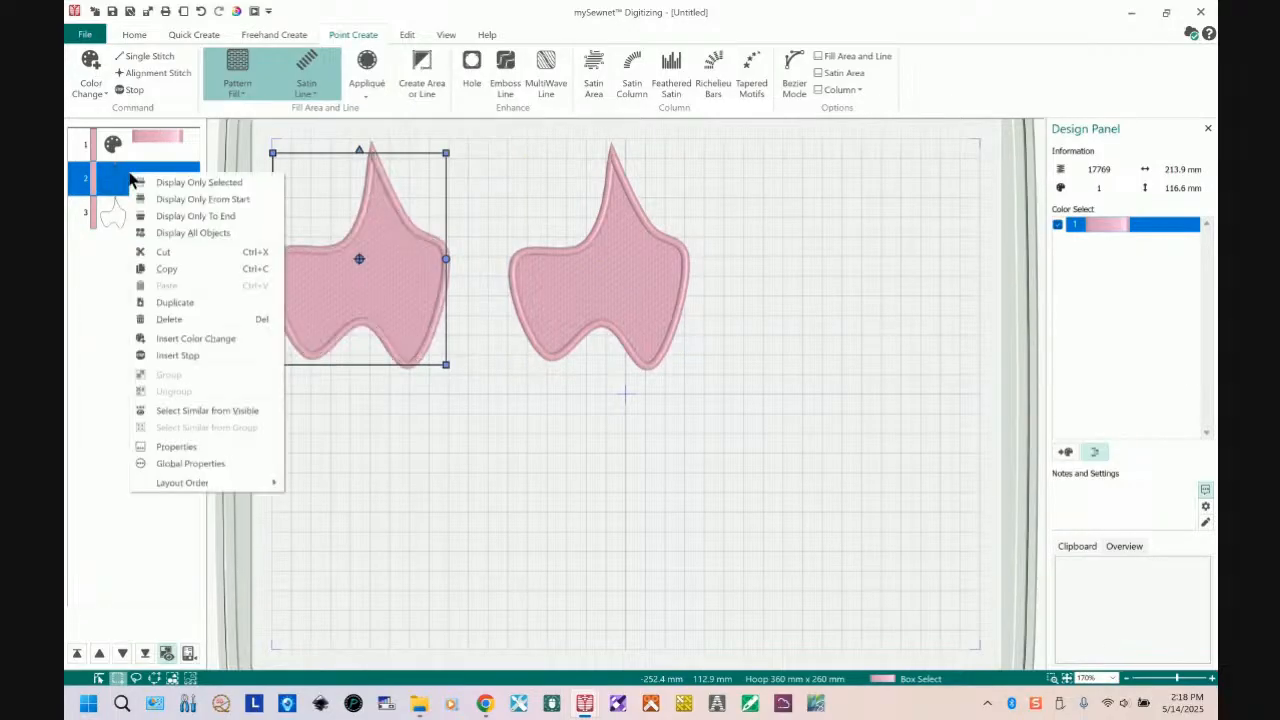
click(221, 302)
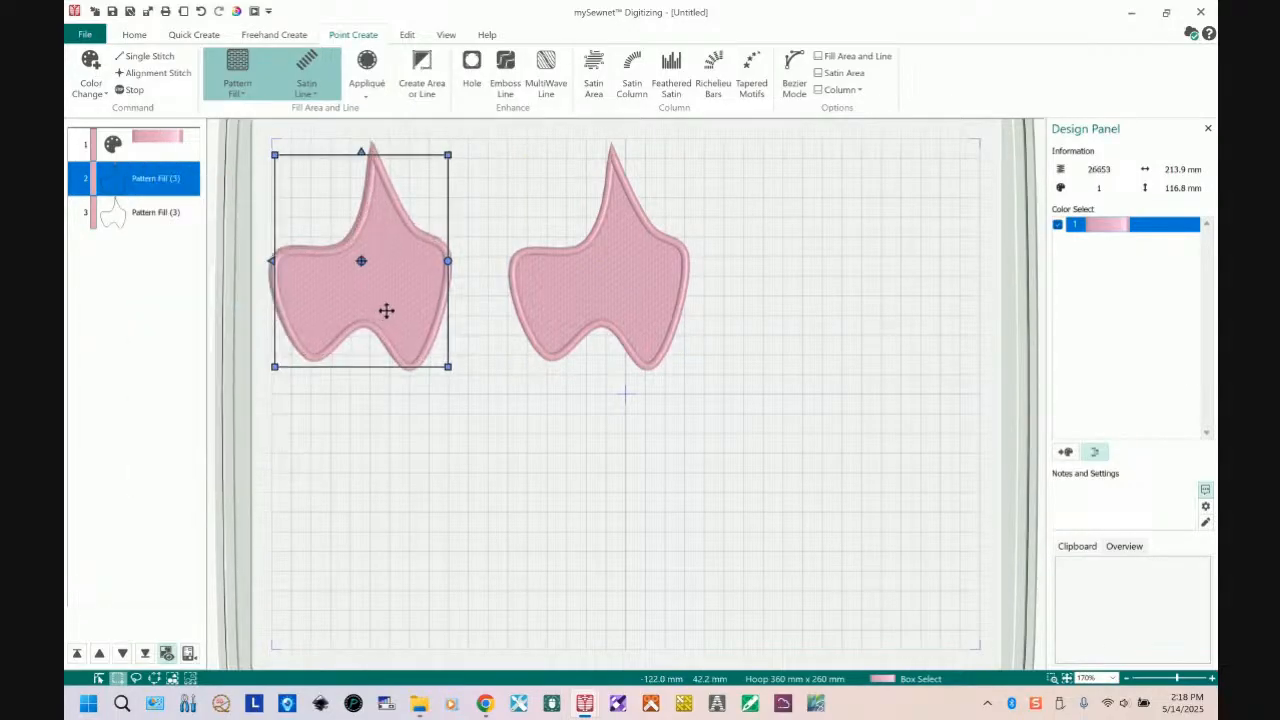
drag(413, 342, 426, 494)
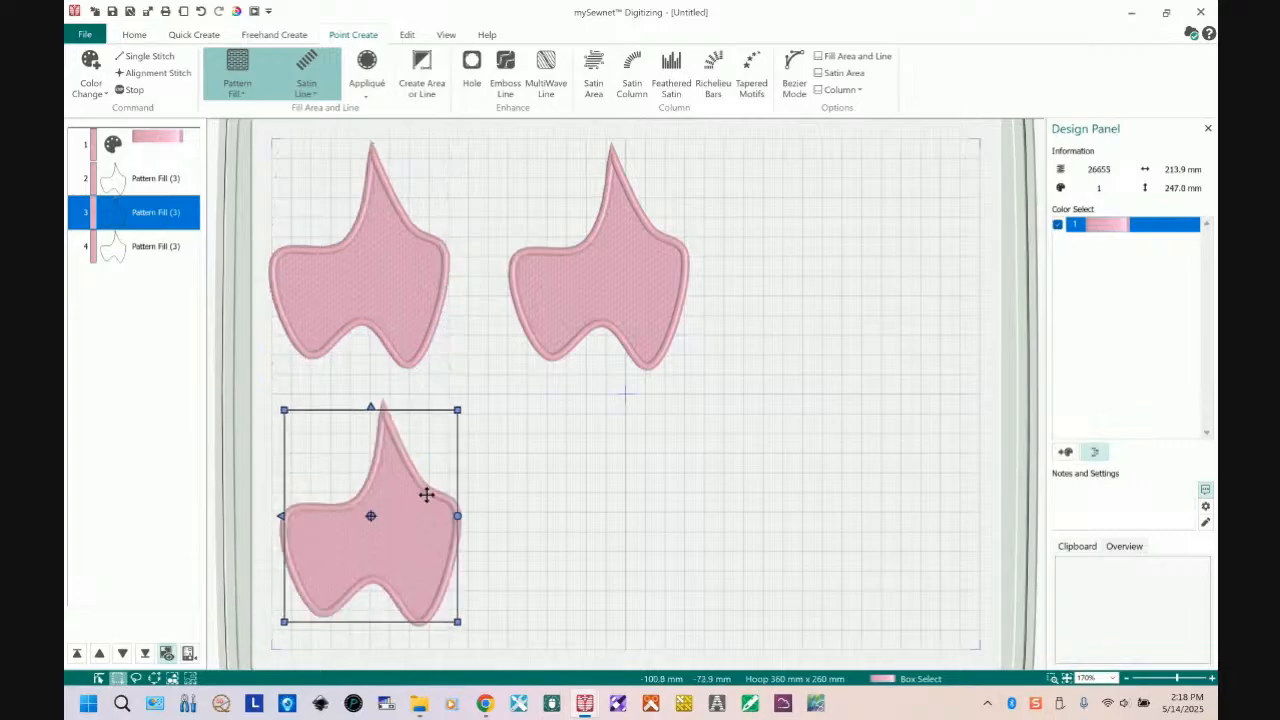
- Duplicate the upper-right copy and place the new one directly below it to complete a two-by-two arrangement
click(133, 250)
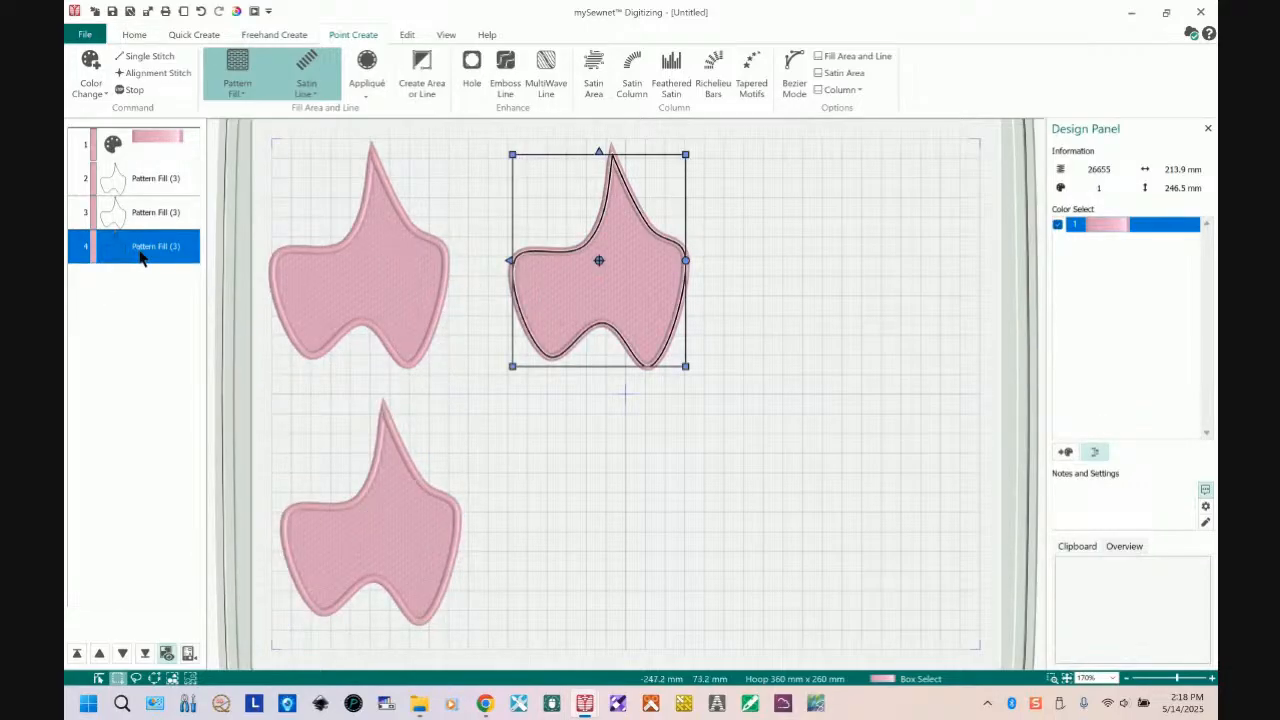
right_click(141, 258)
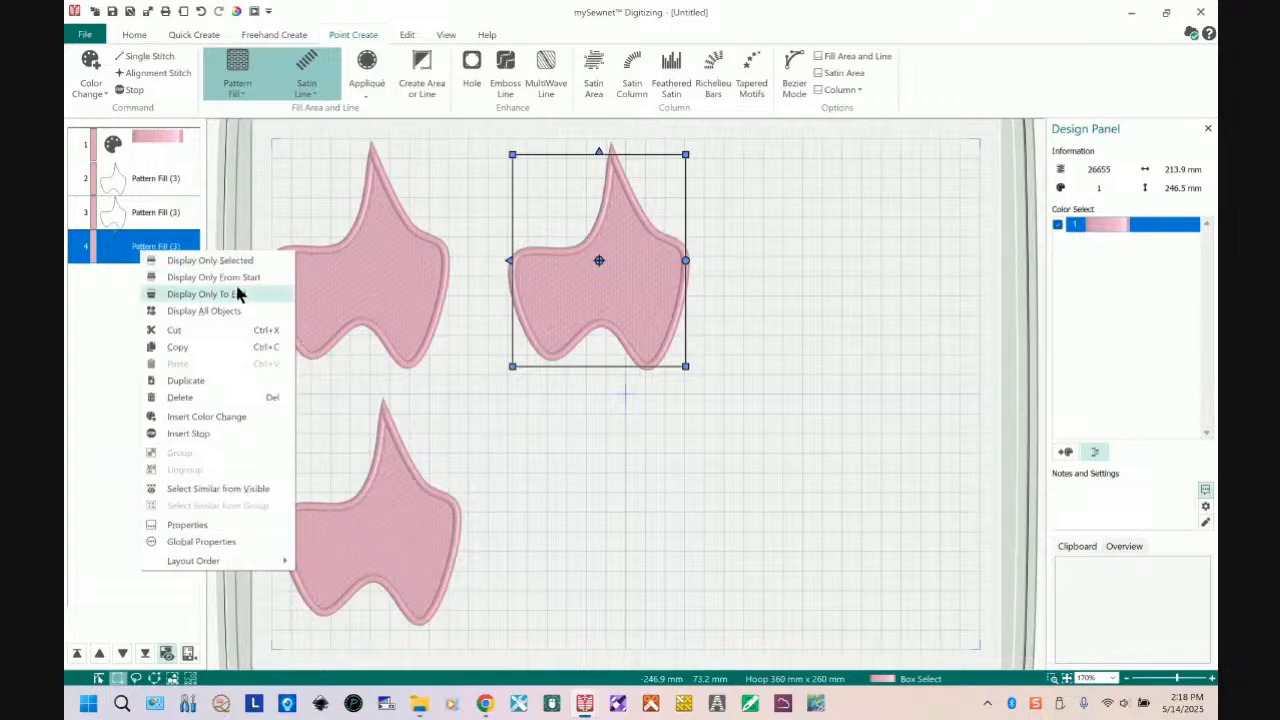
click(219, 378)
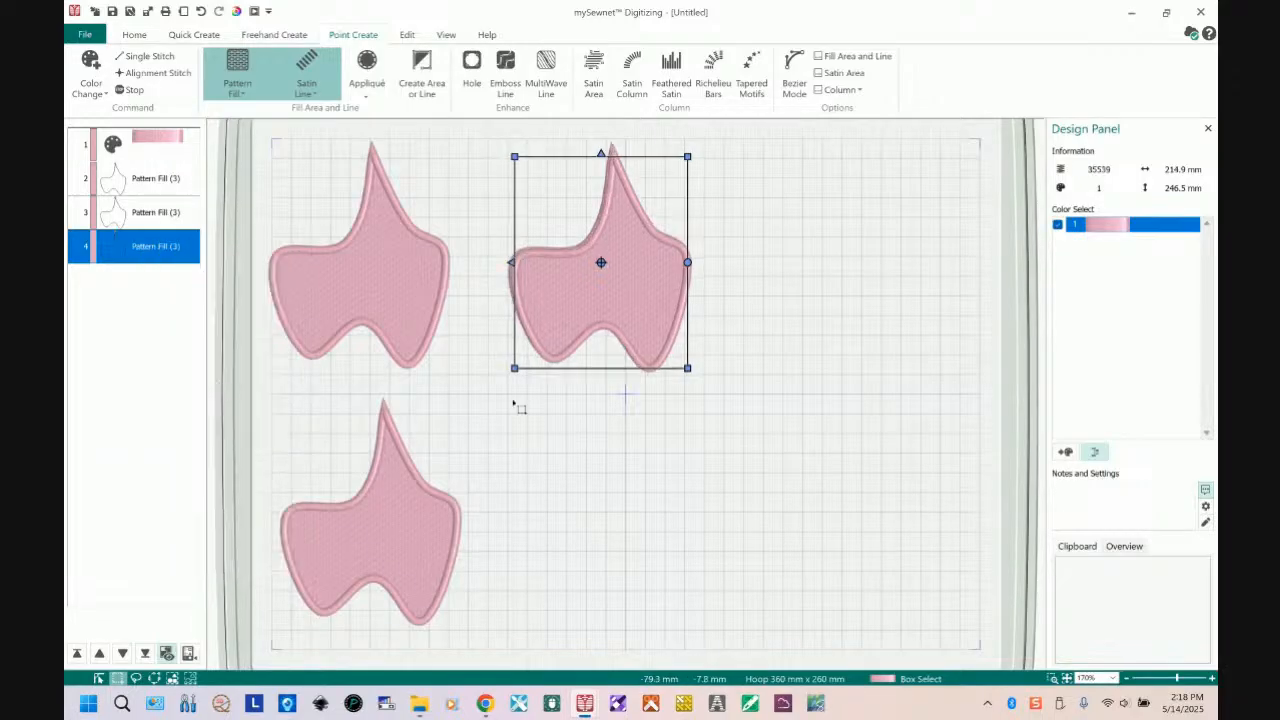
drag(617, 367, 597, 533)
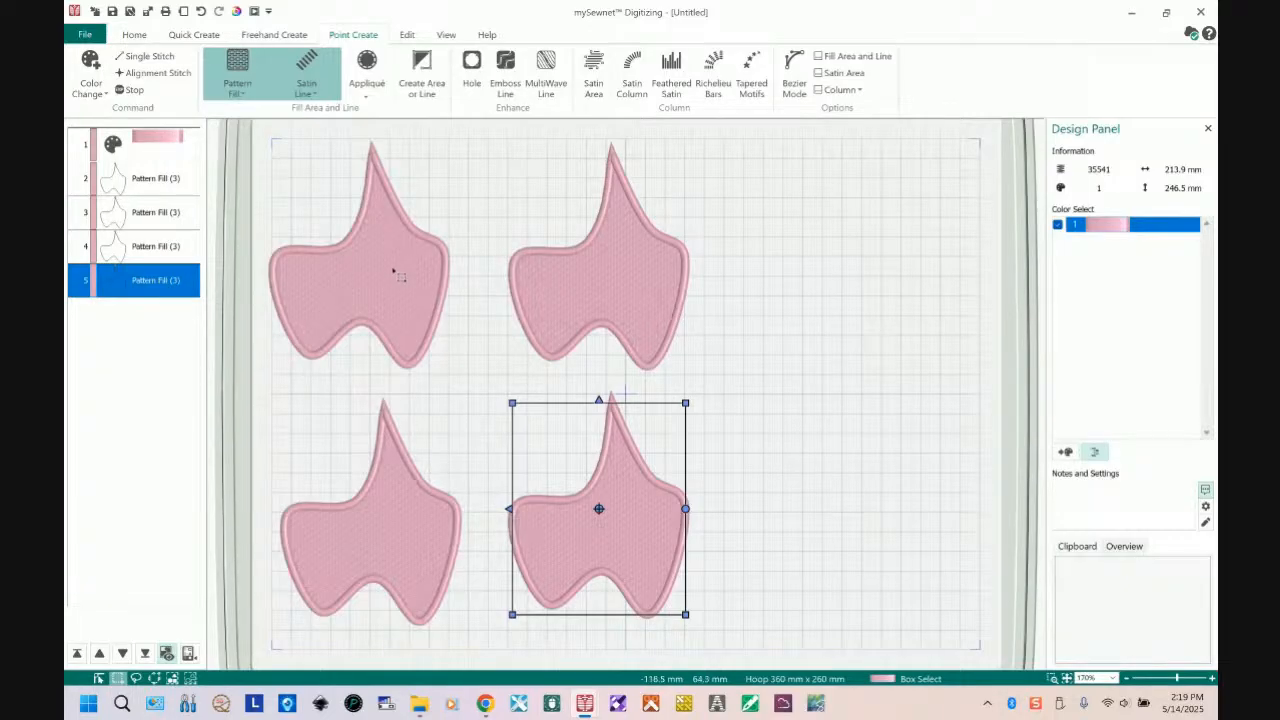
- Open the fill and line properties of the upper-left shape and review its border line and appliqué settings
click(158, 179)
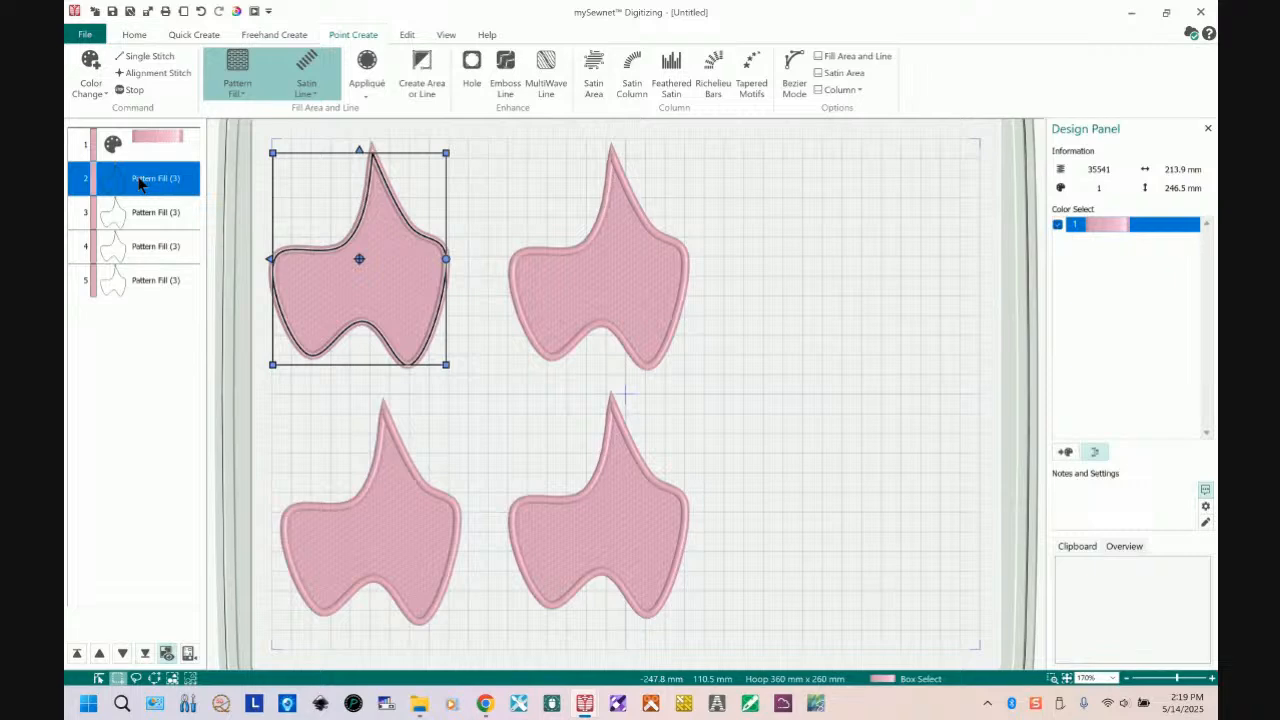
double_click(378, 241)
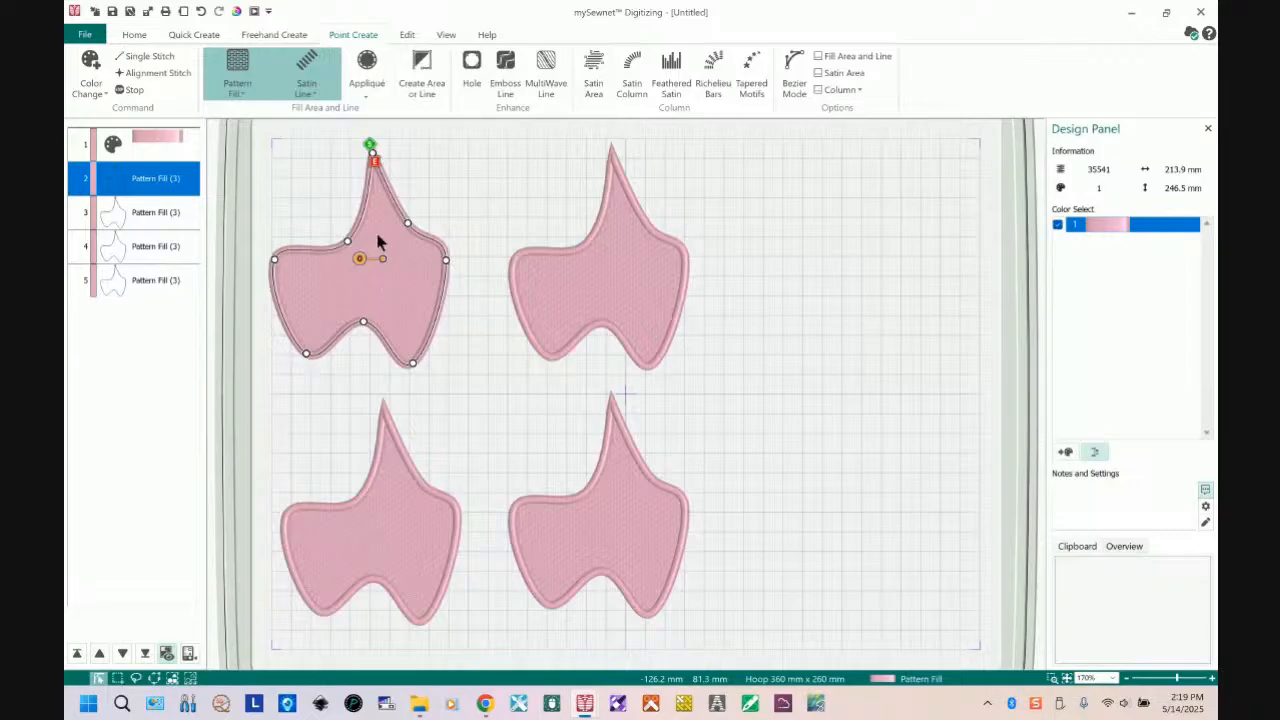
double_click(378, 241)
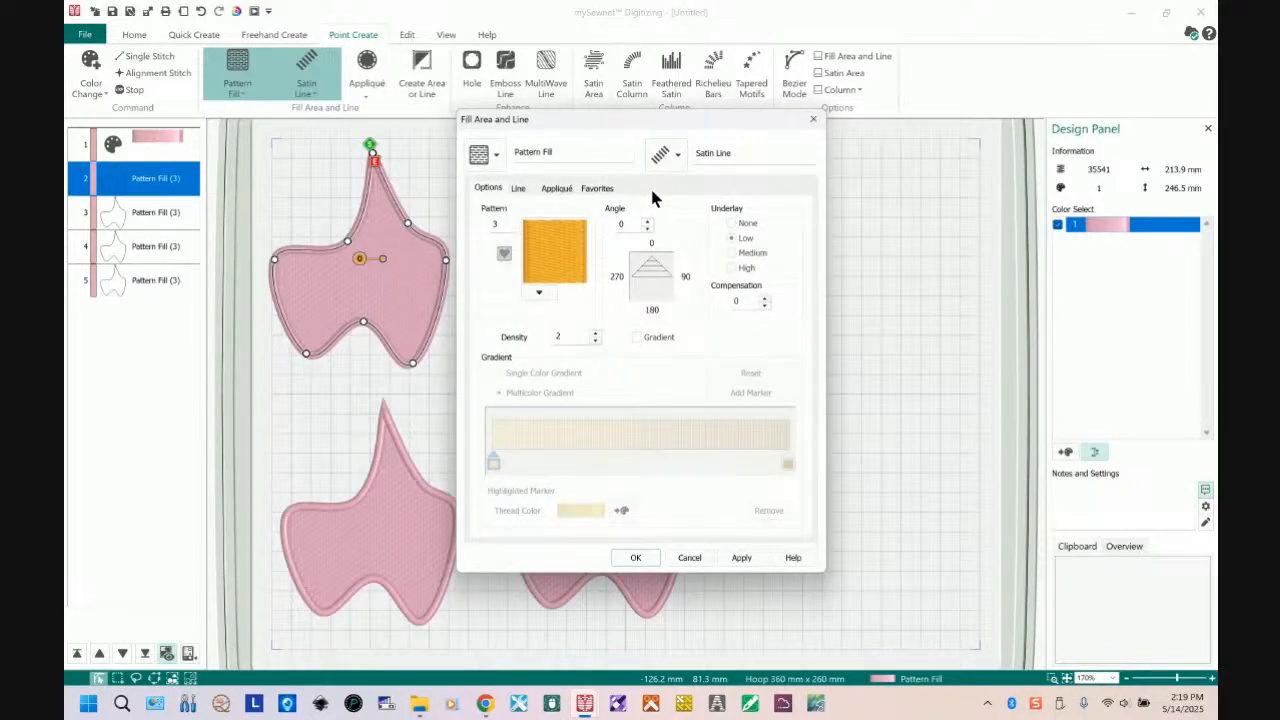
drag(655, 119, 731, 66)
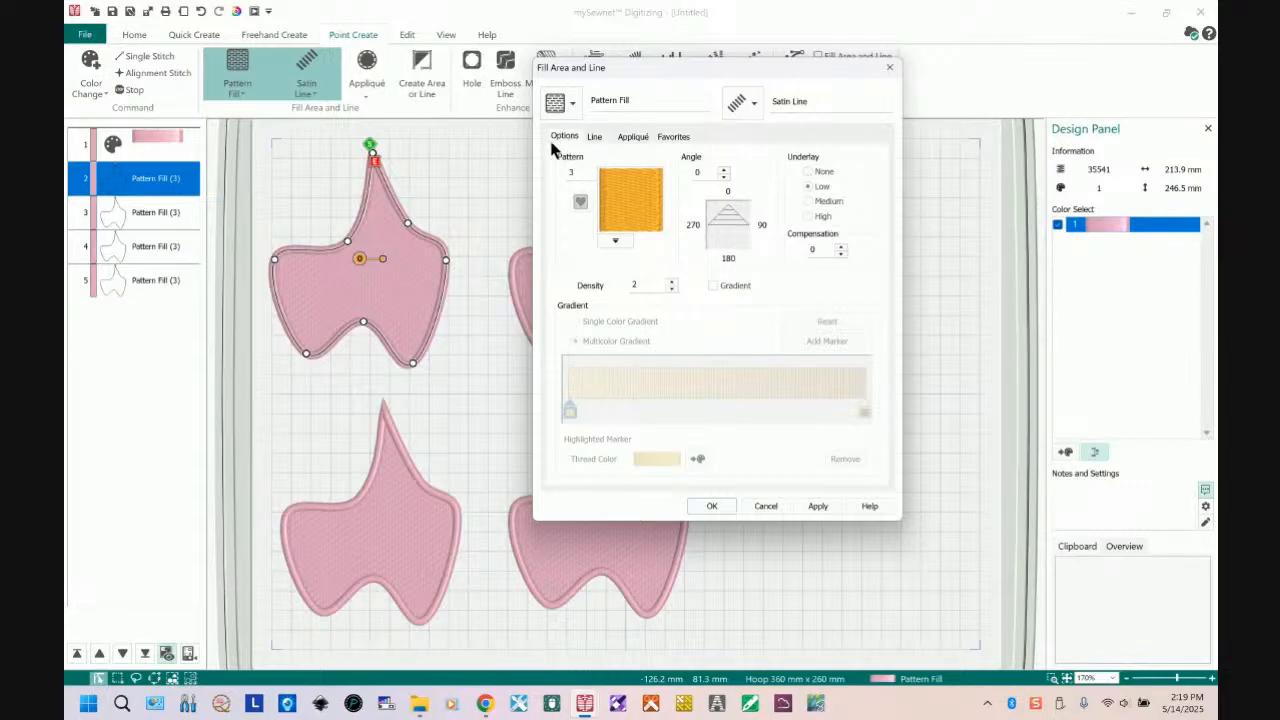
click(595, 137)
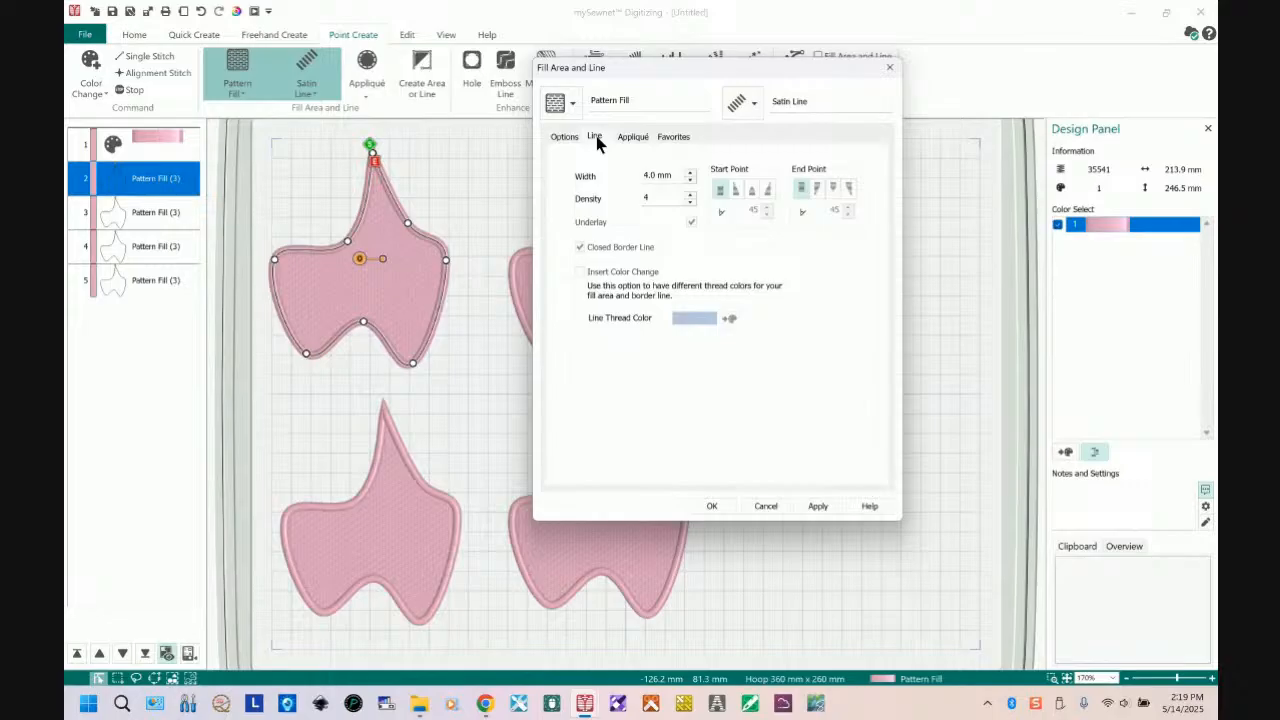
click(637, 143)
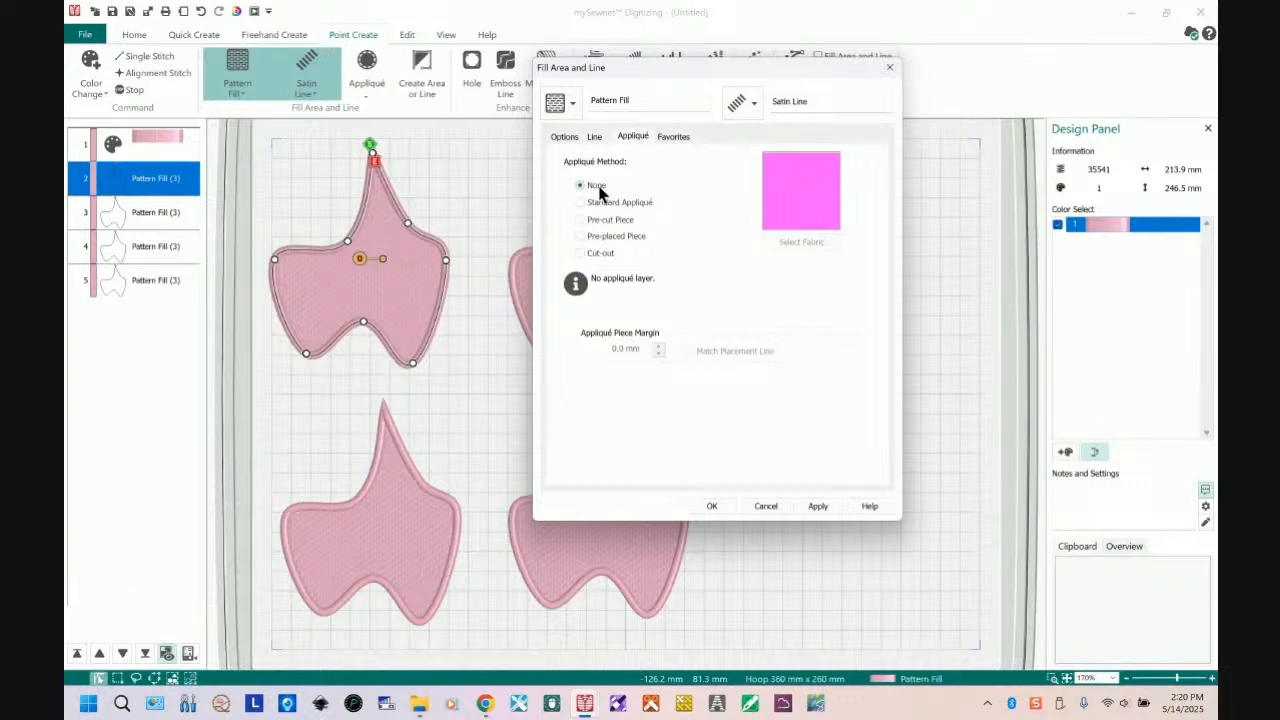
click(566, 140)
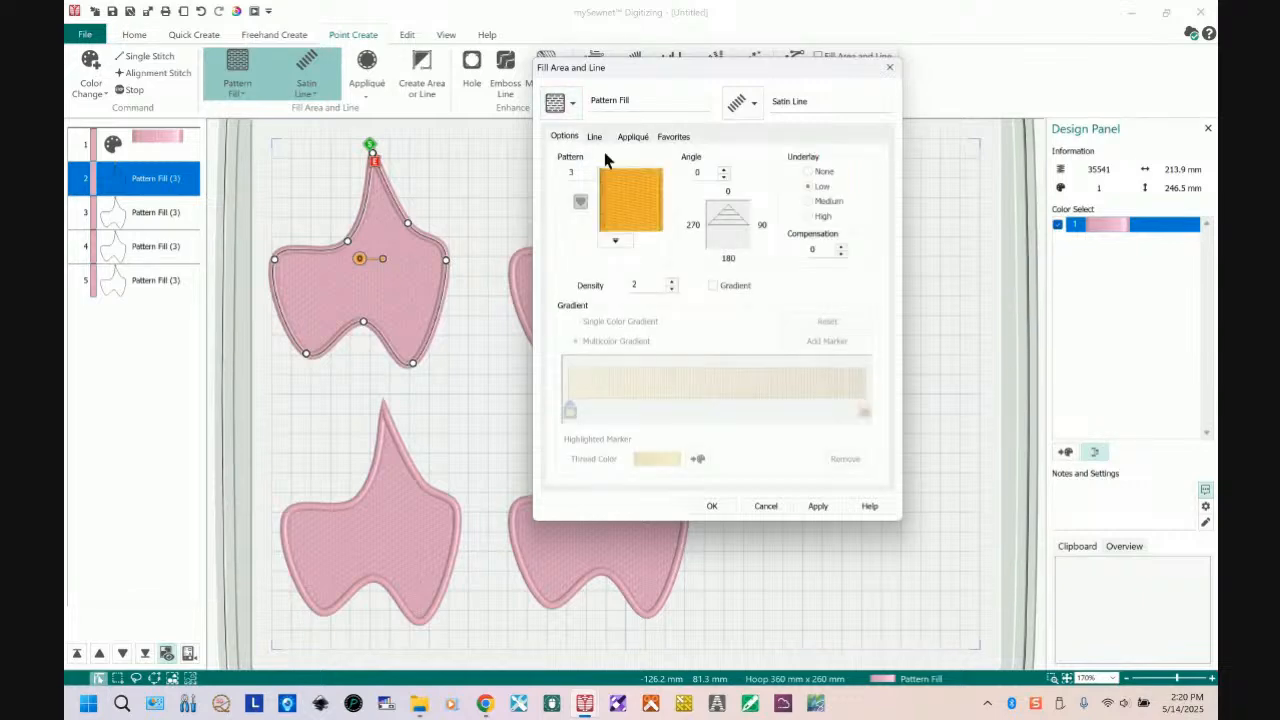
- Browse the fill pattern library and apply the rose pattern 44 to the upper-left shape
click(616, 242)
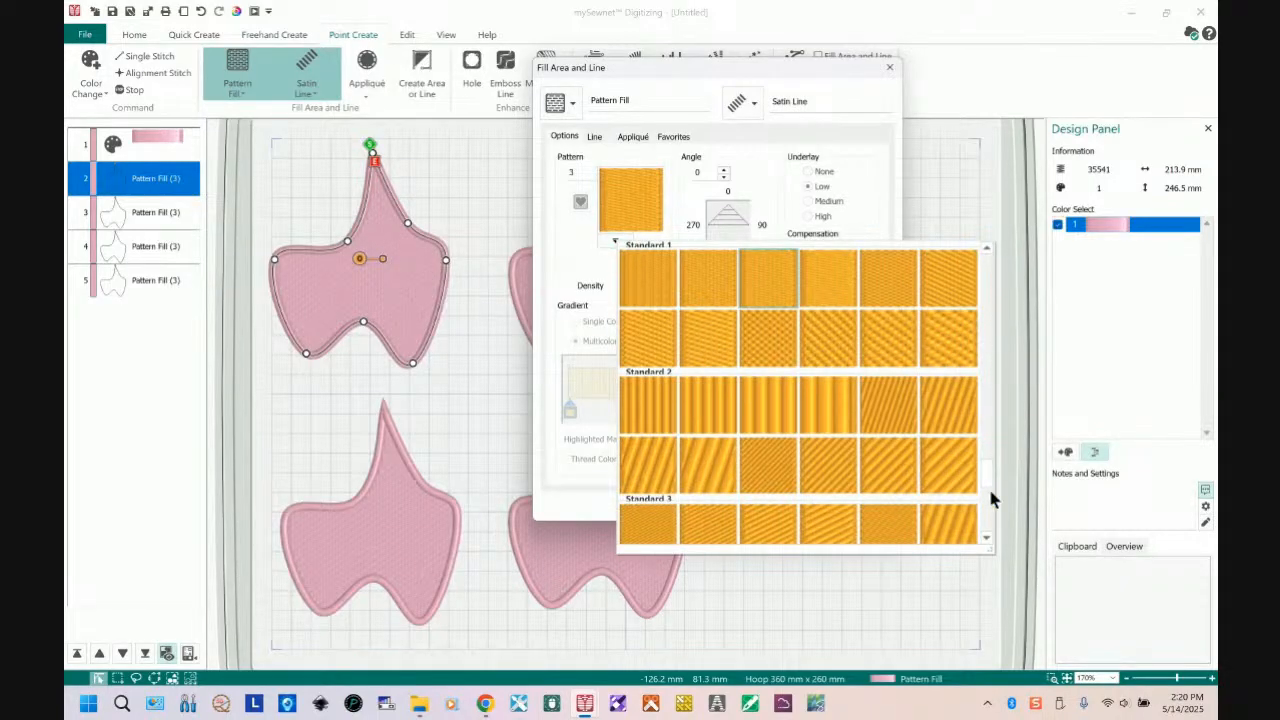
scroll(987, 485, down, 10)
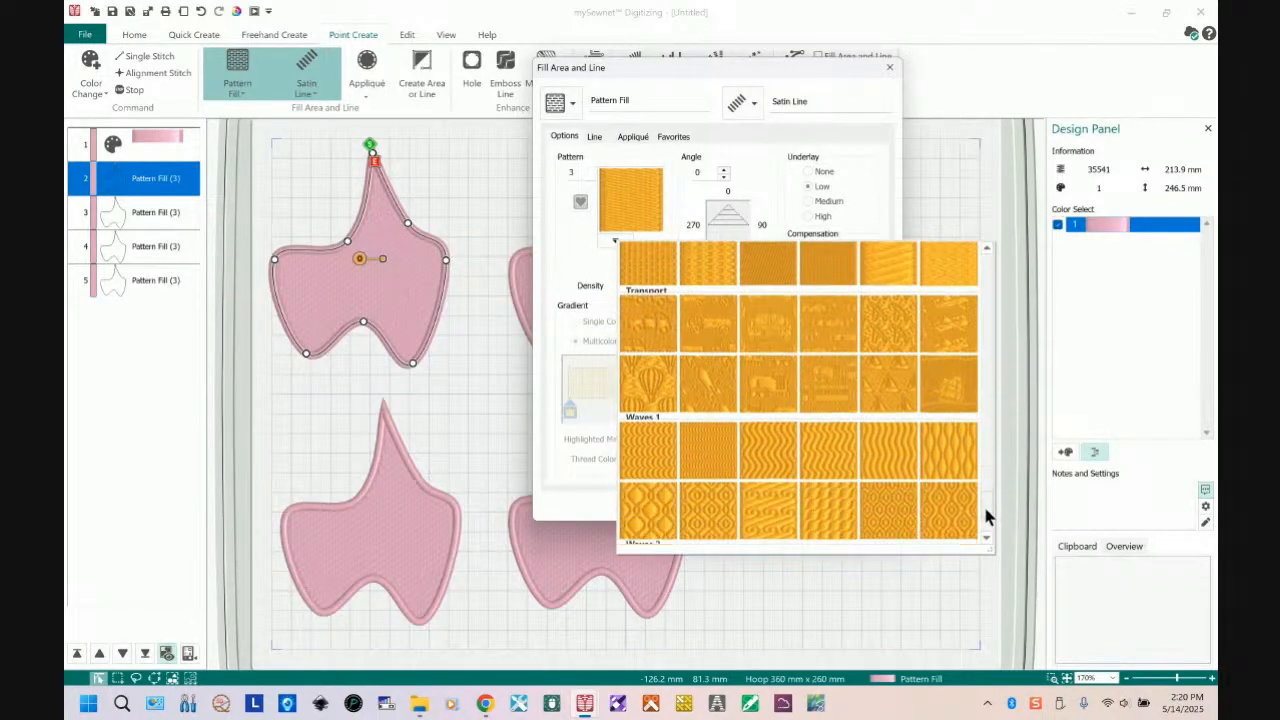
drag(984, 524, 986, 368)
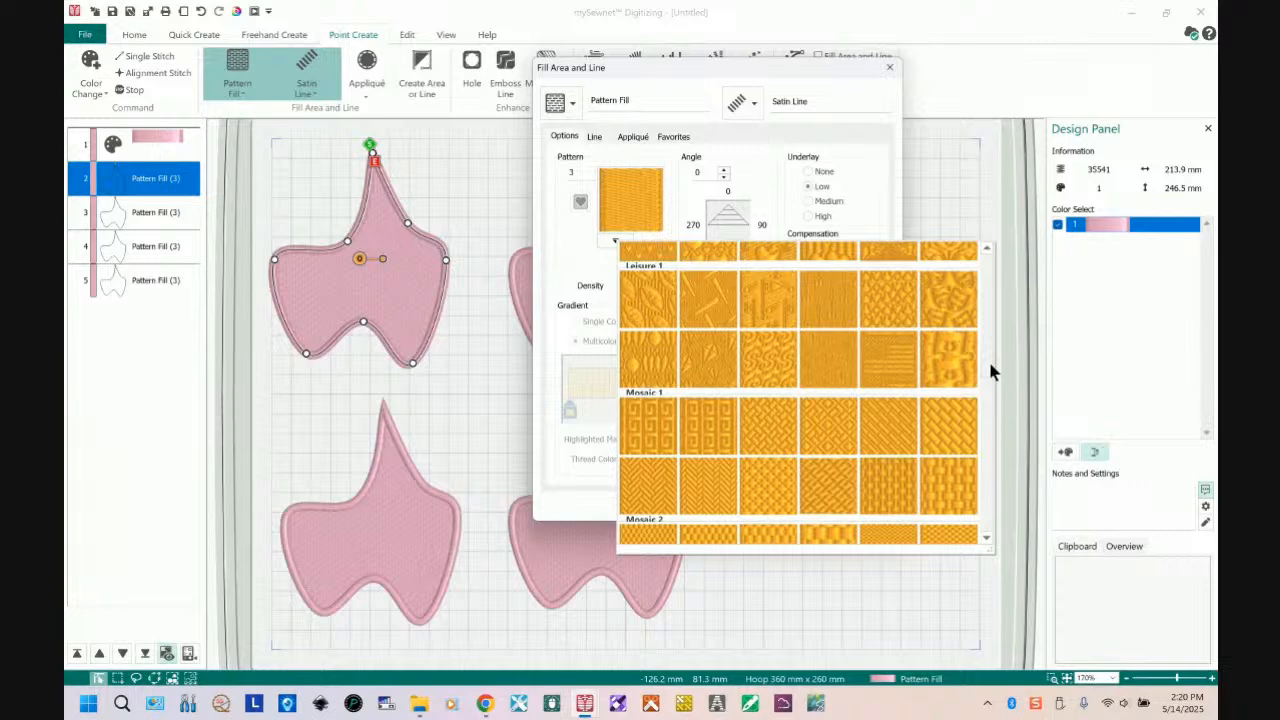
drag(989, 363, 990, 274)
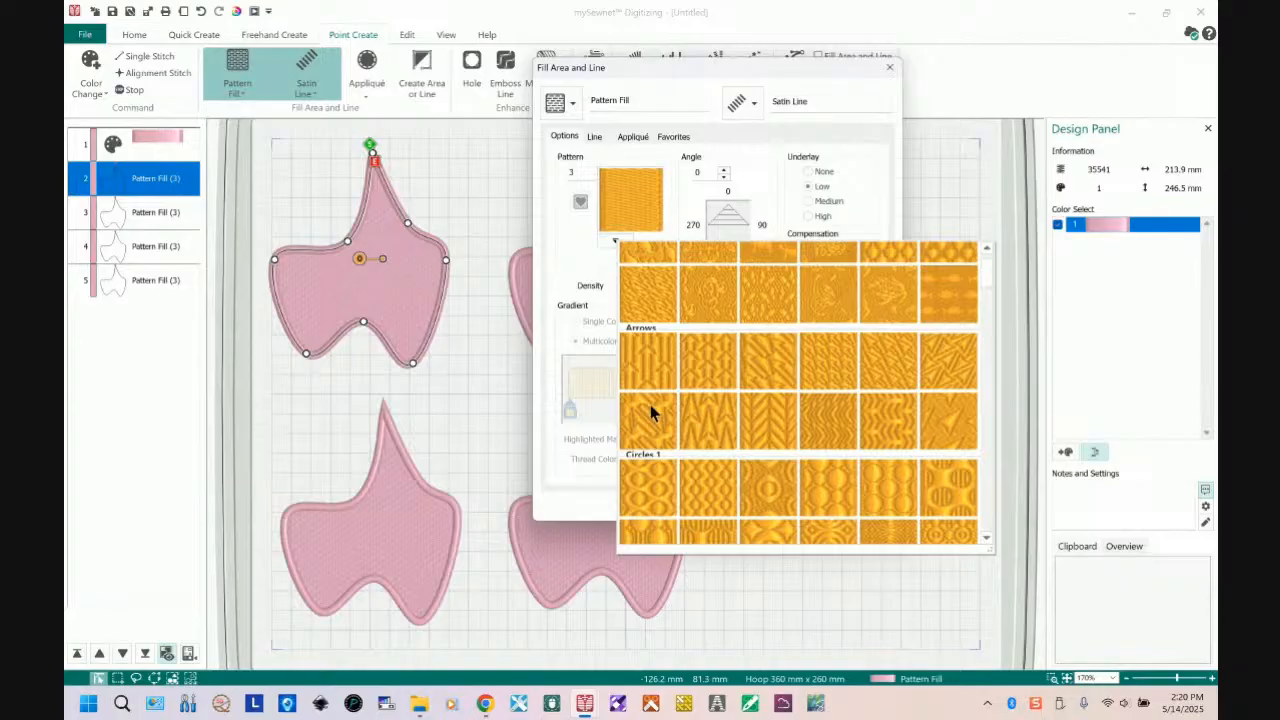
click(717, 298)
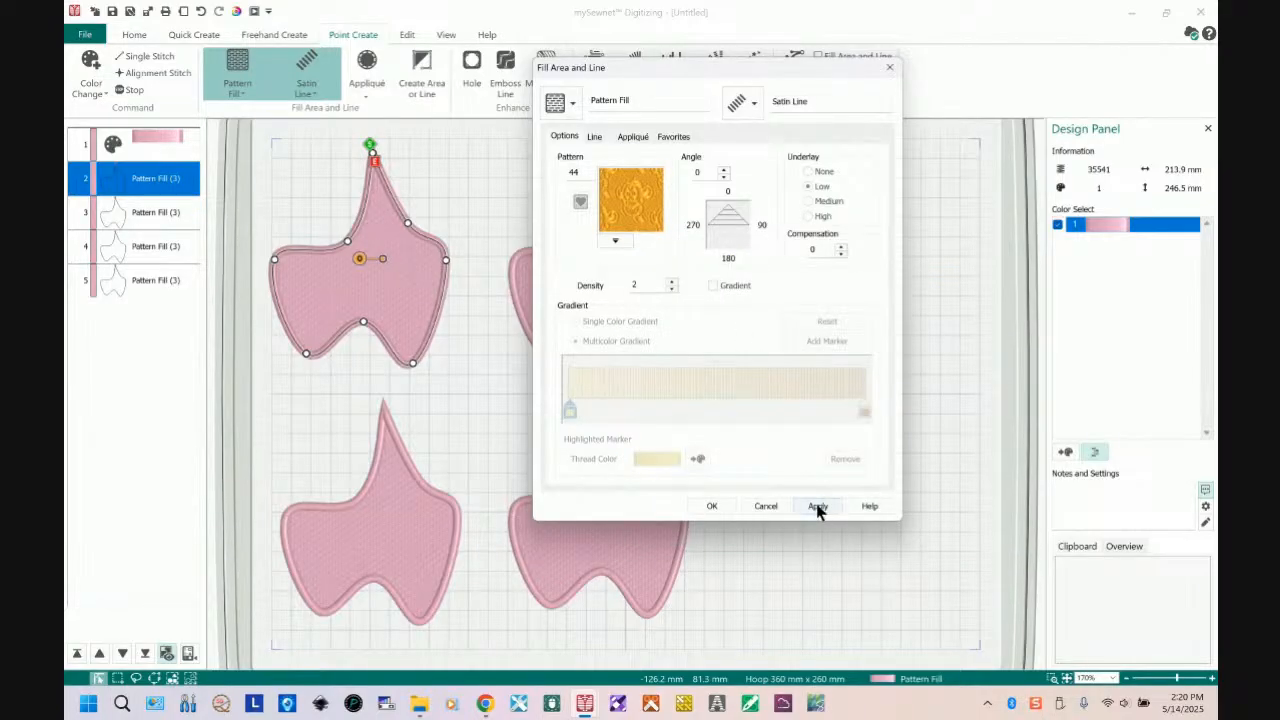
click(818, 507)
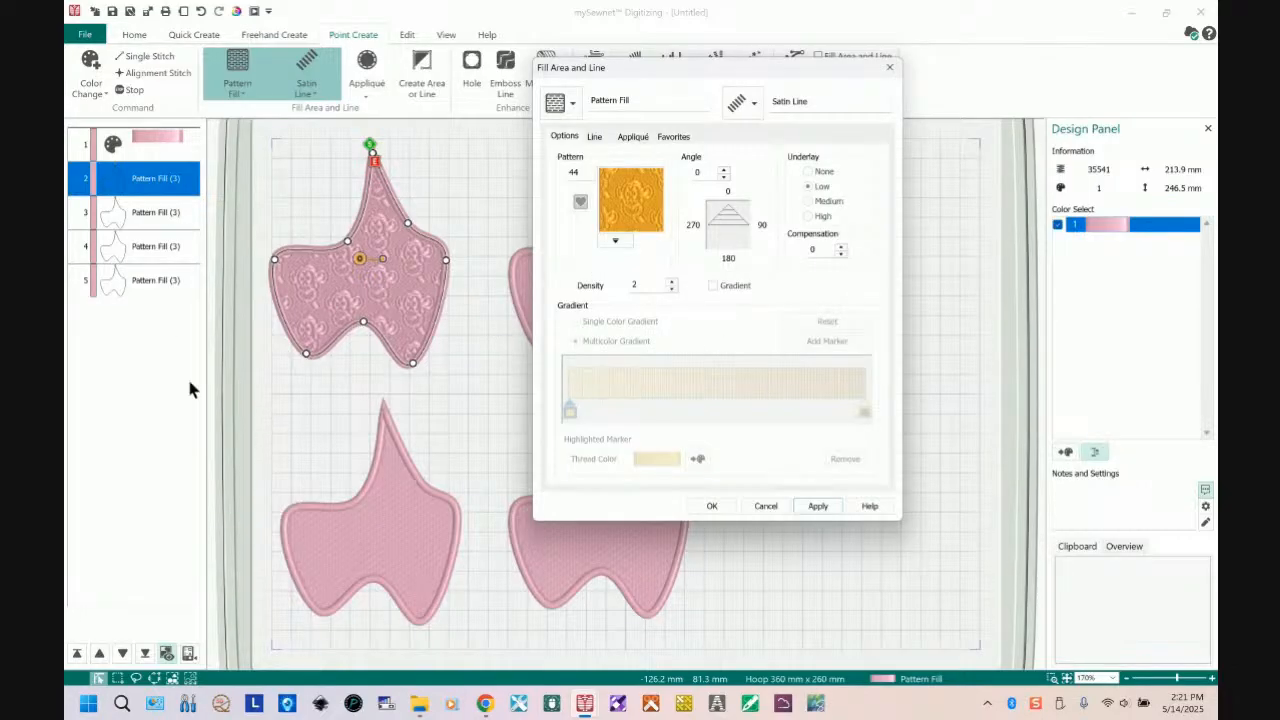
- Set the upper-left shape's border to No Border Line and apply the change
mouse_move(420, 703)
mouse_move(432, 638)
click(755, 110)
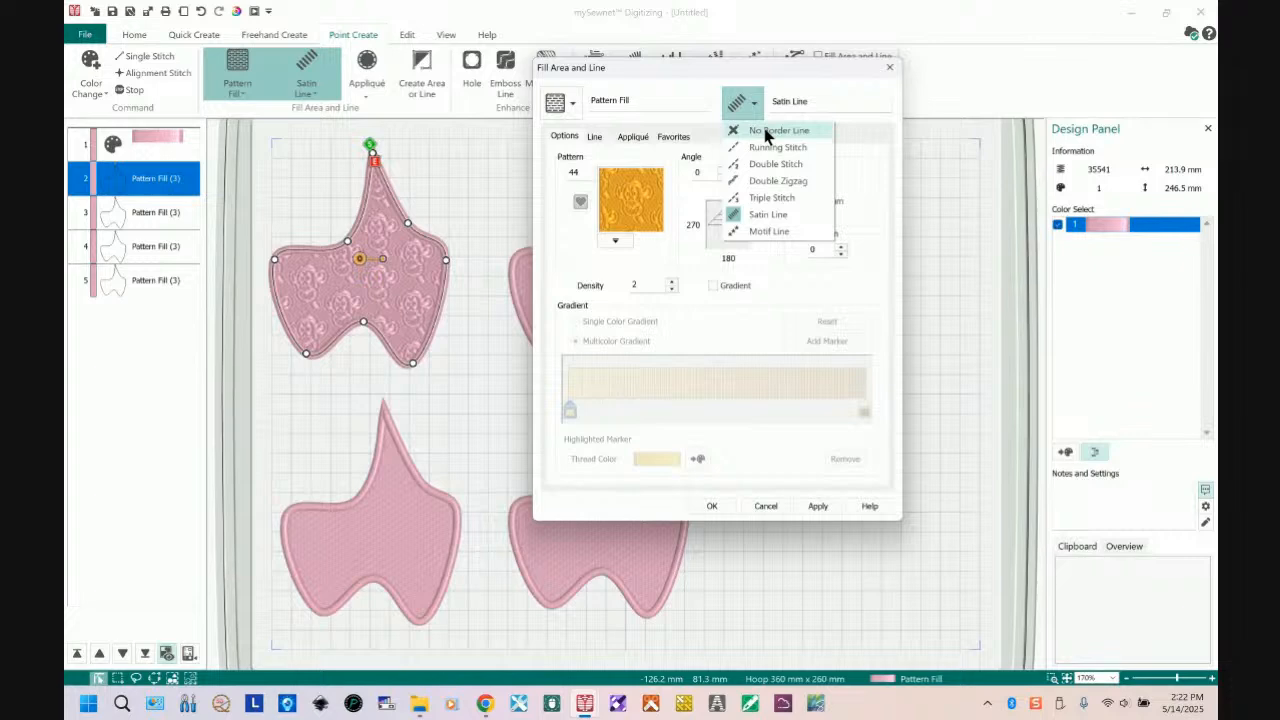
click(765, 131)
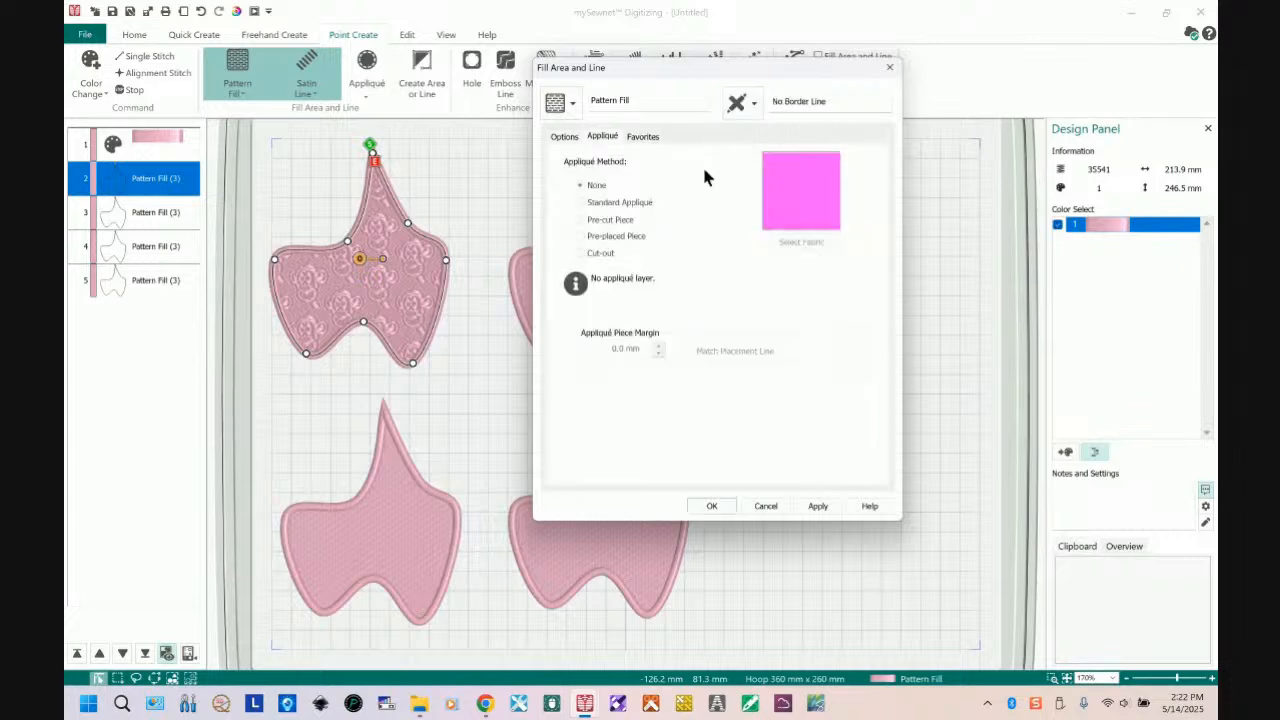
click(815, 506)
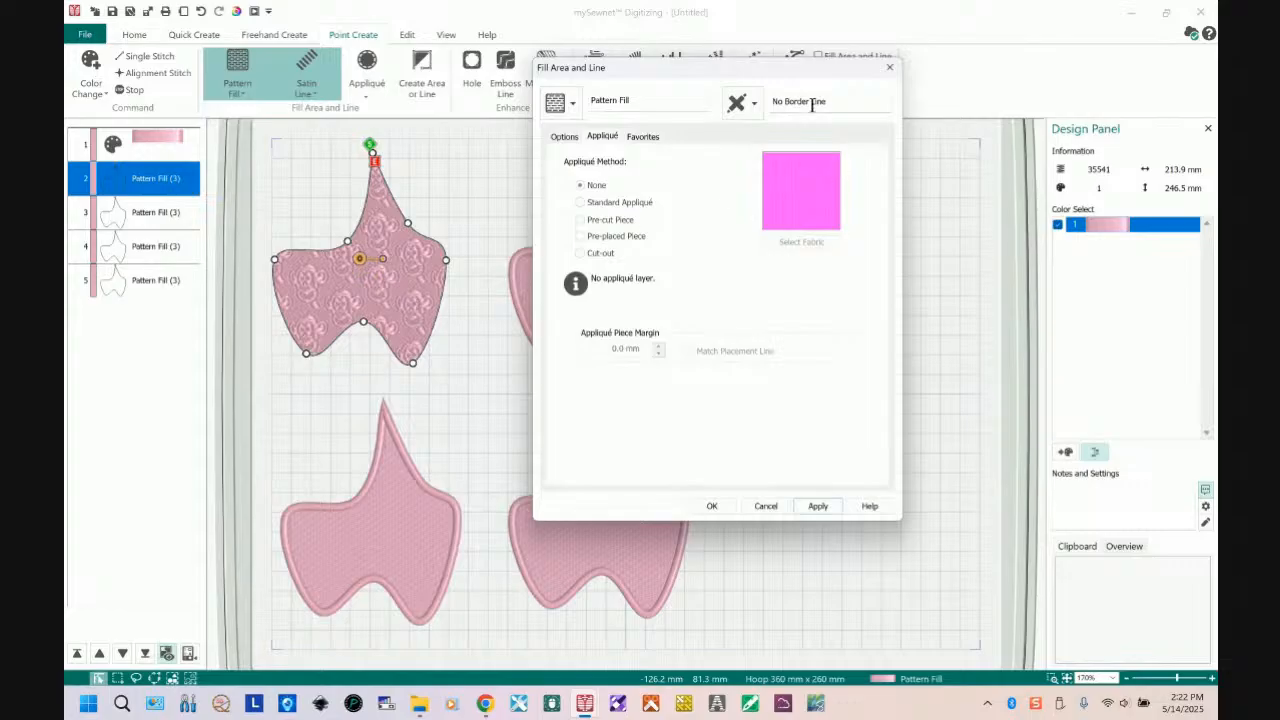
- Change the upper-left shape's border to Motif Line and check the patterns available in the My Motifs group
click(757, 110)
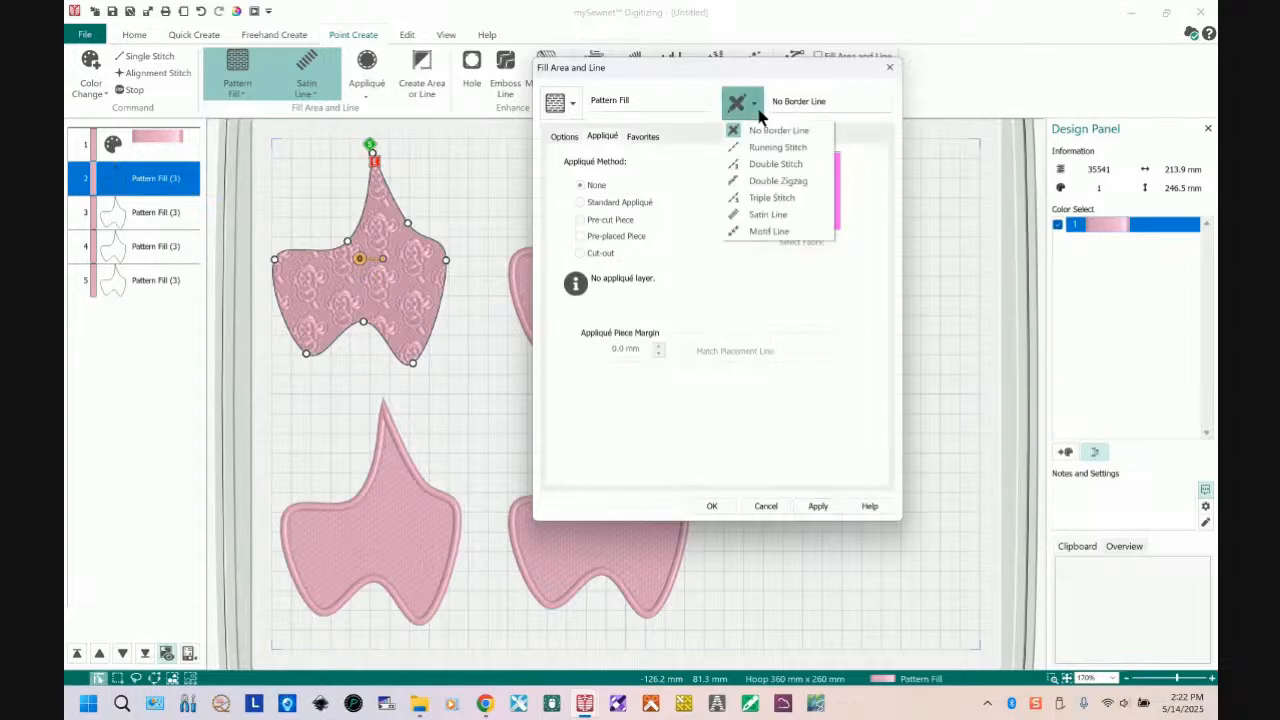
click(758, 233)
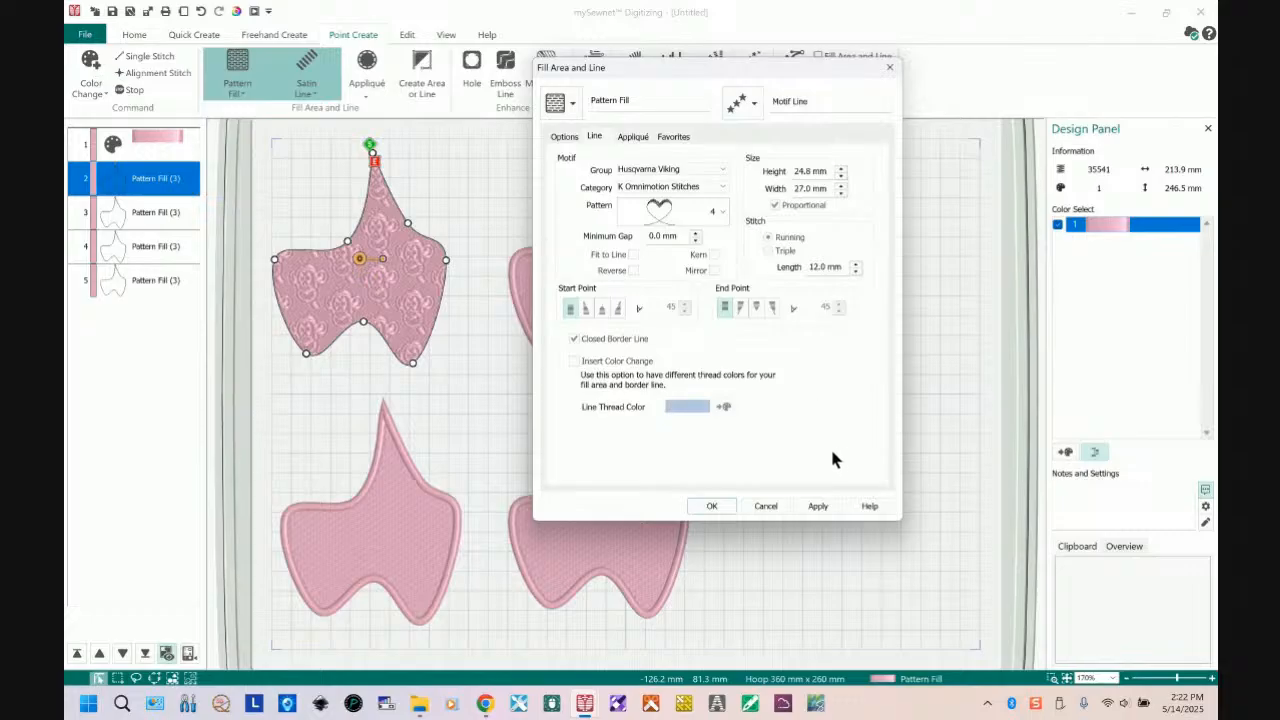
click(728, 173)
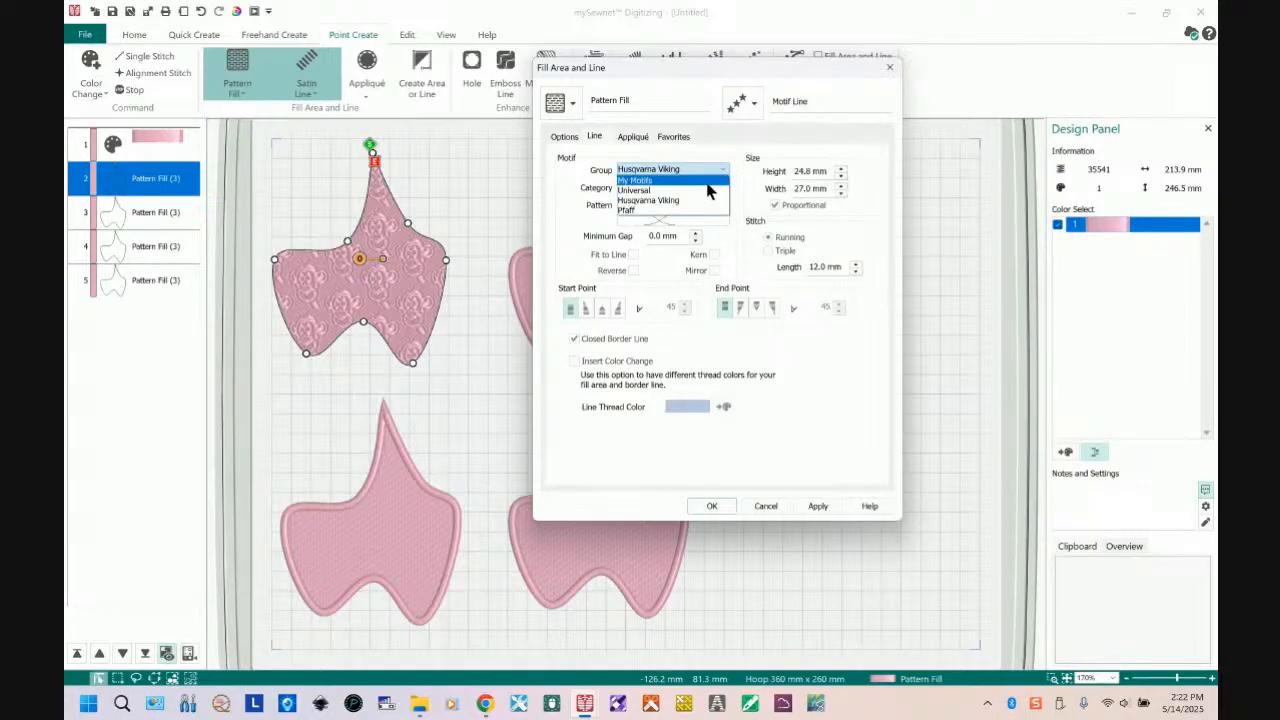
click(712, 182)
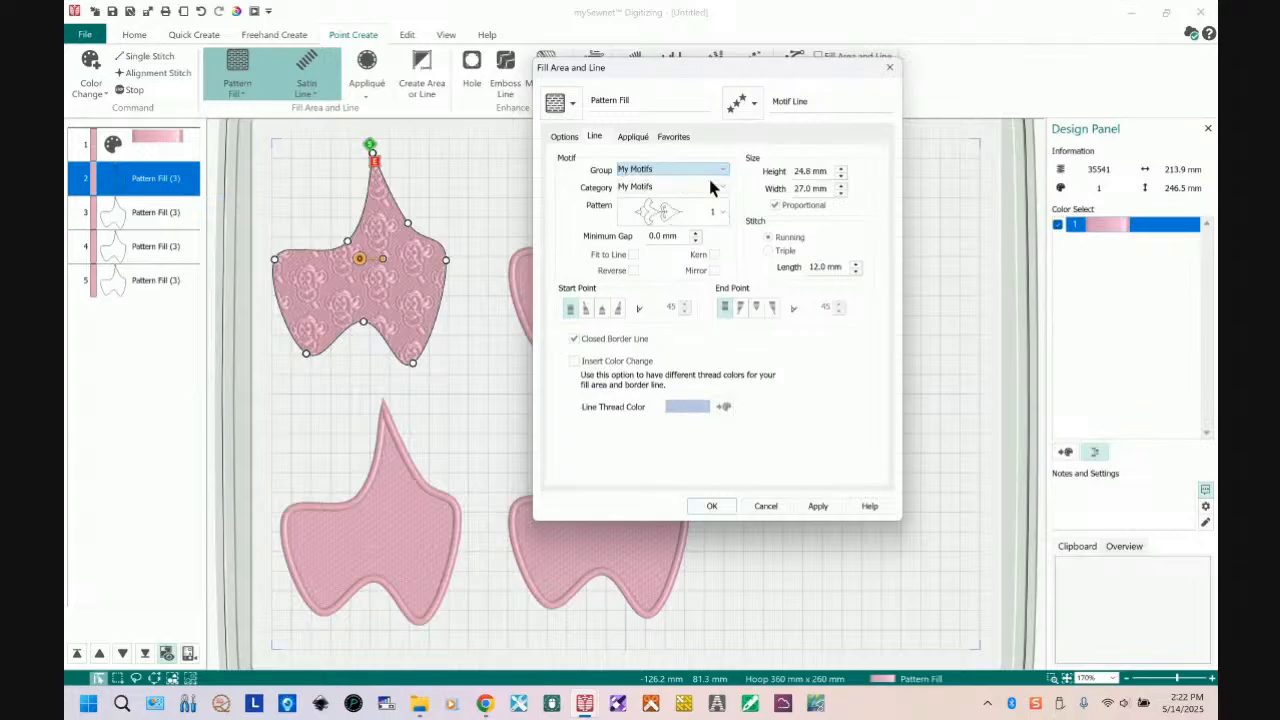
click(728, 215)
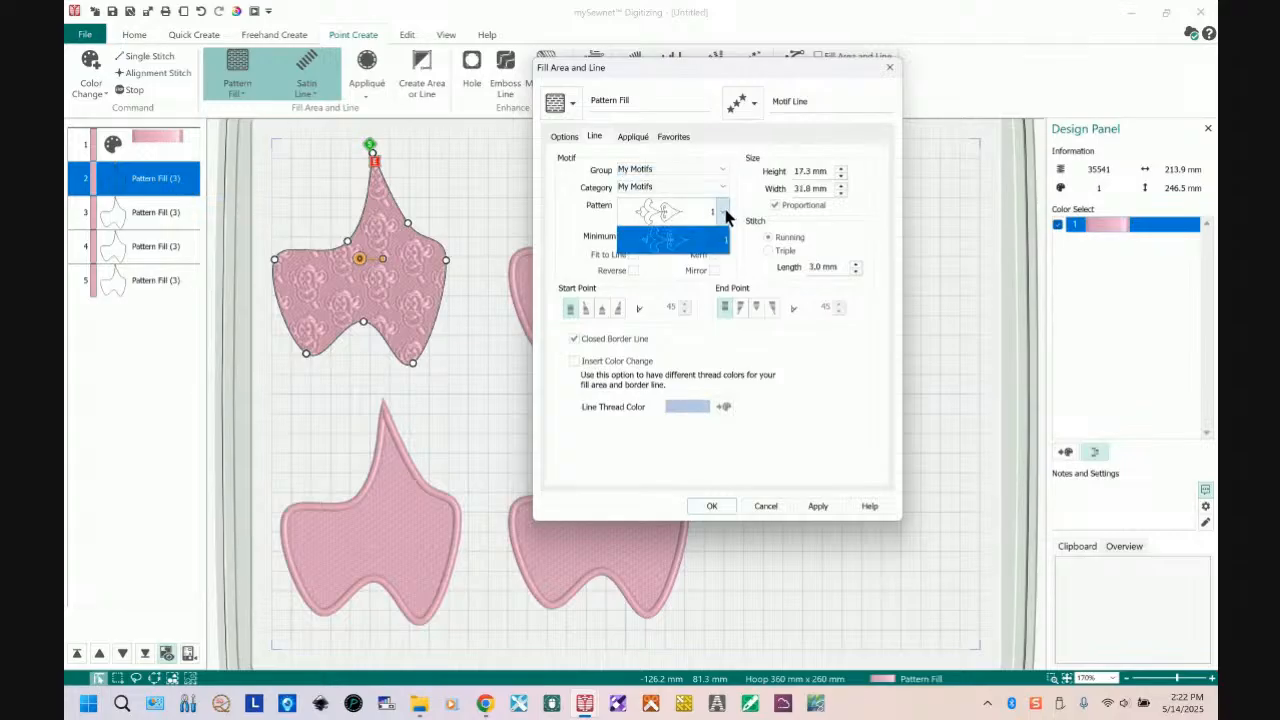
click(726, 218)
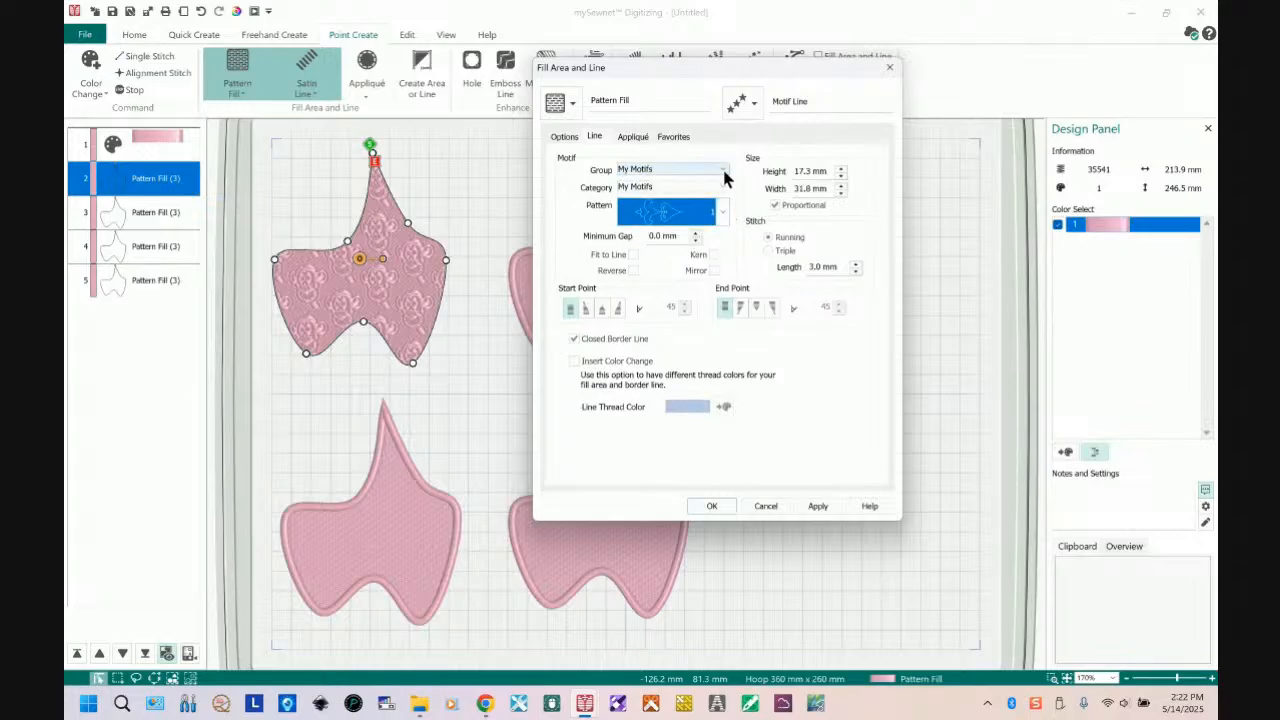
- Try the Universal and Husqvarna Viking motif groups, and set the border's motif group to Pfaff
click(722, 169)
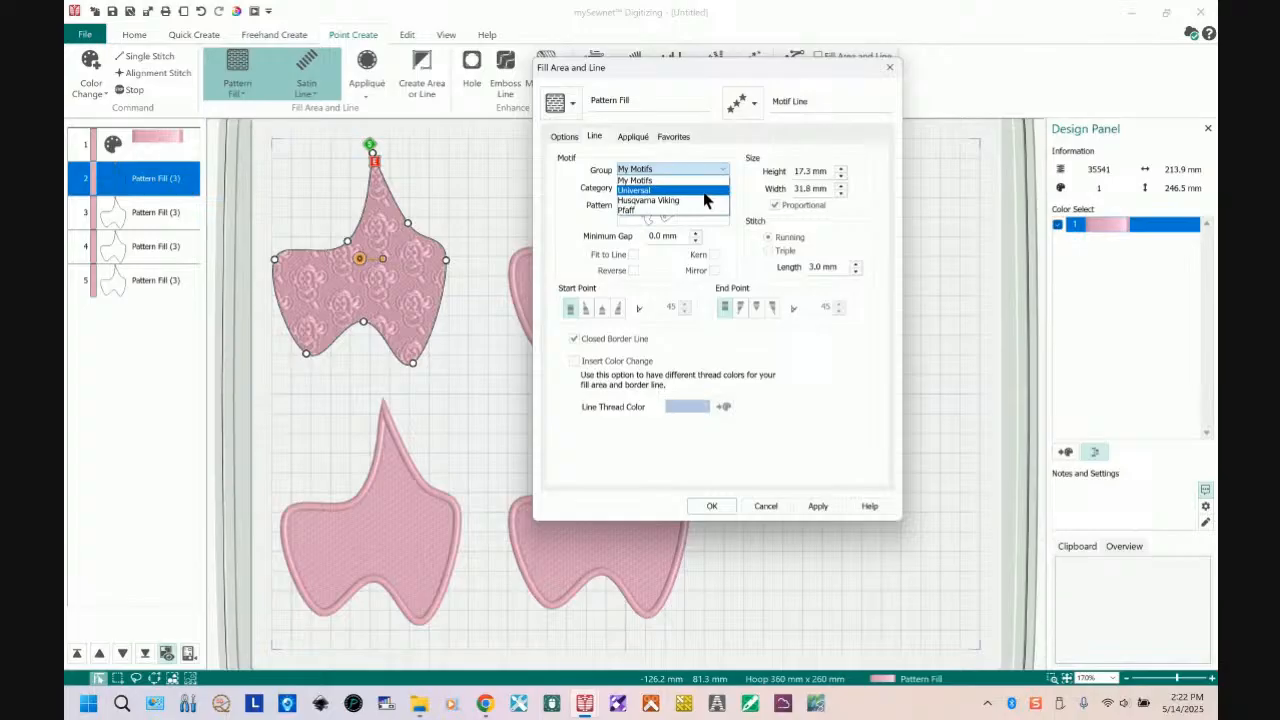
click(705, 190)
click(722, 170)
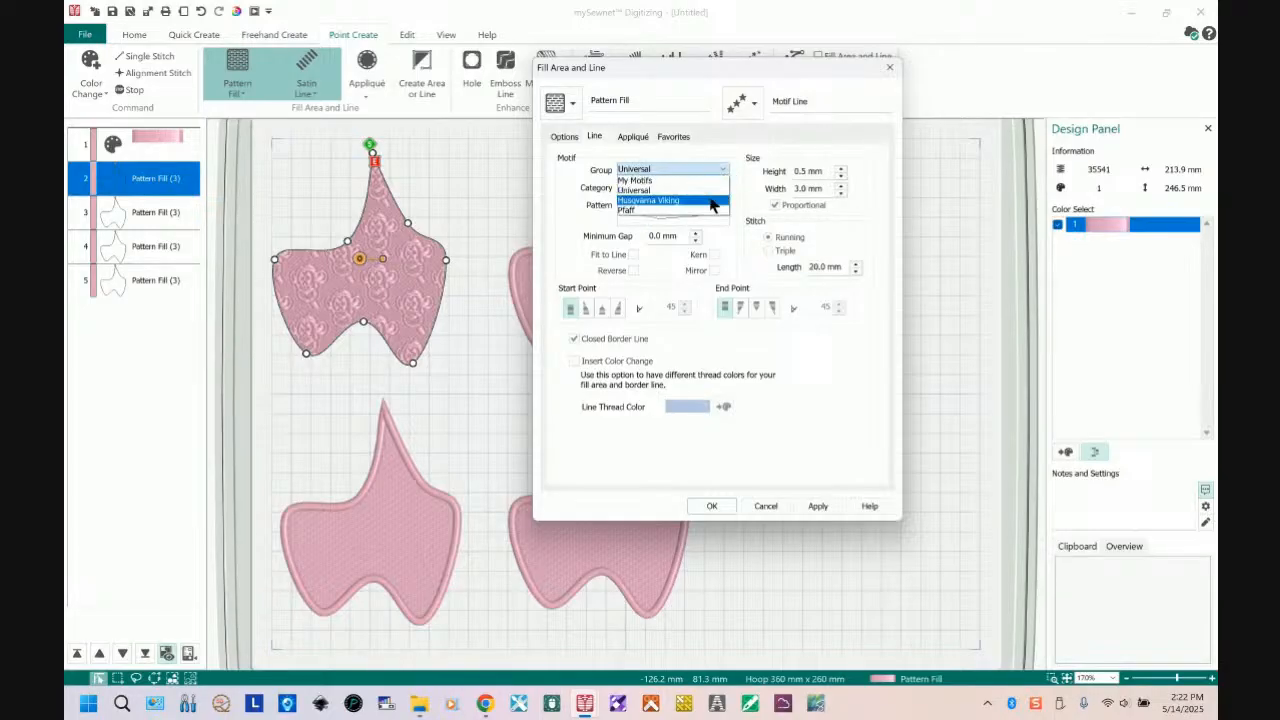
click(700, 200)
click(726, 170)
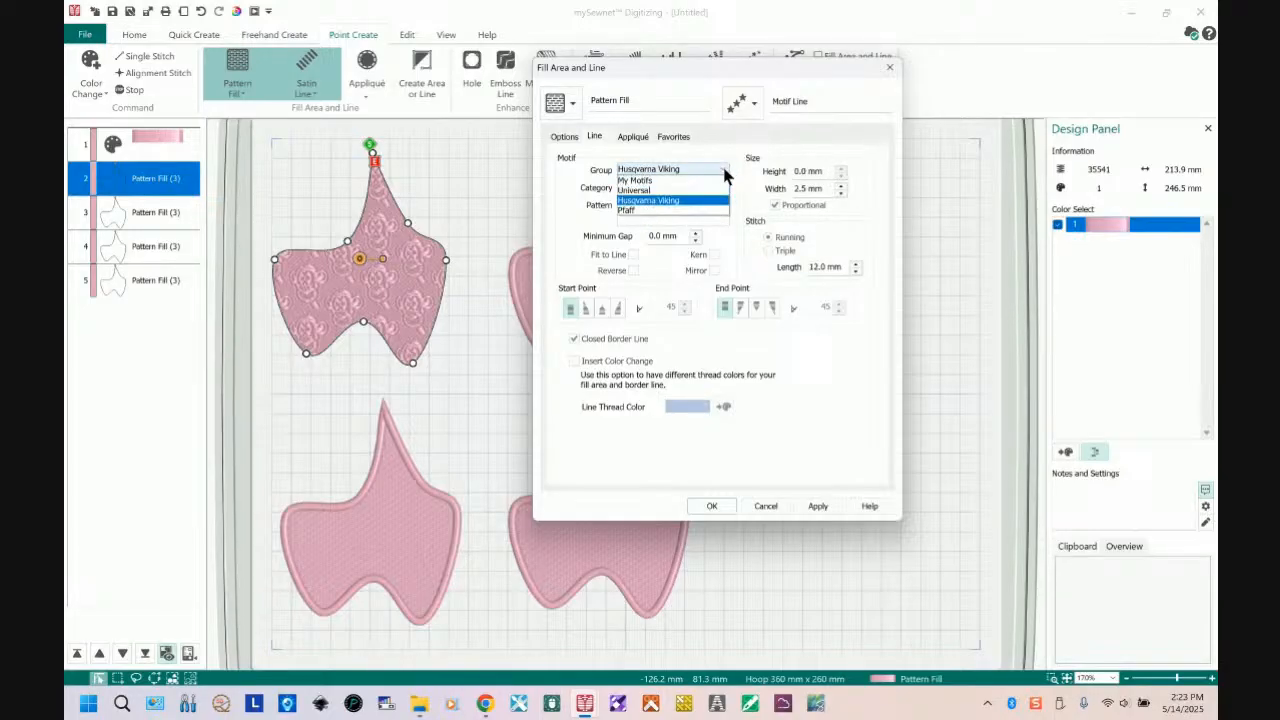
click(714, 207)
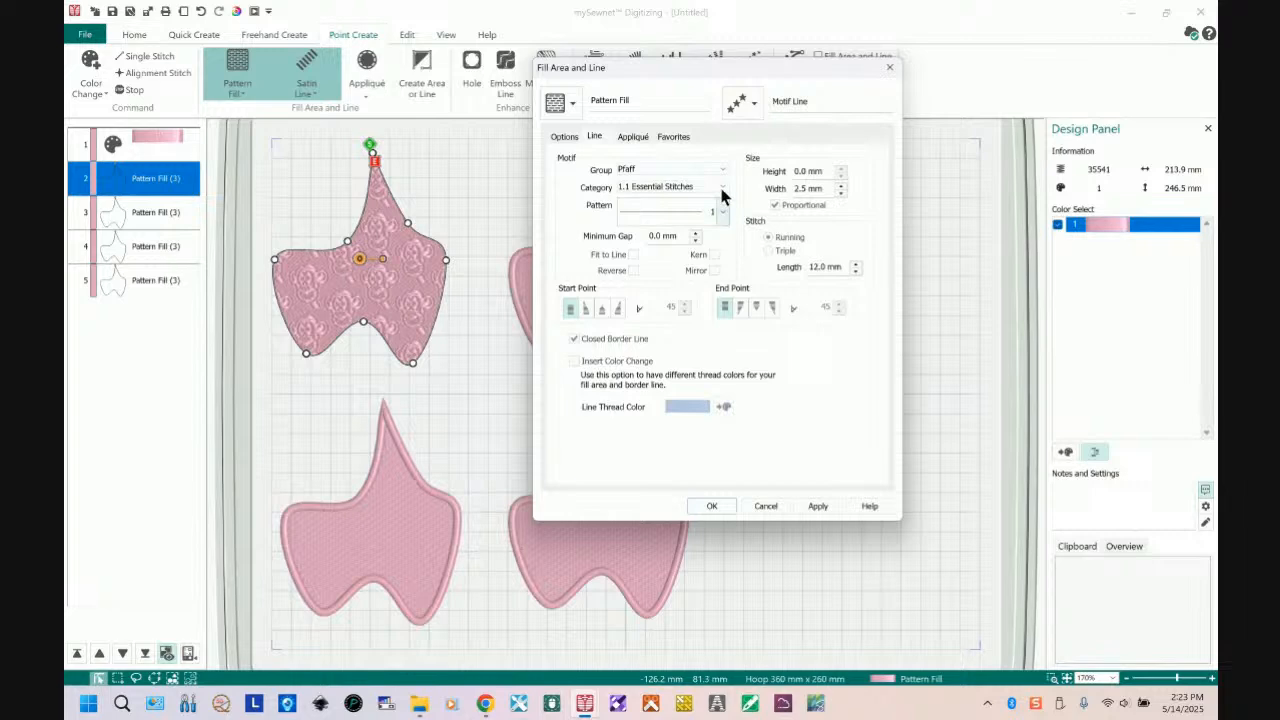
- Look at the 5.4 Maxi Art Stitches category, and apply pattern 5 from 5.2 Art Stitches as the border motif
click(719, 186)
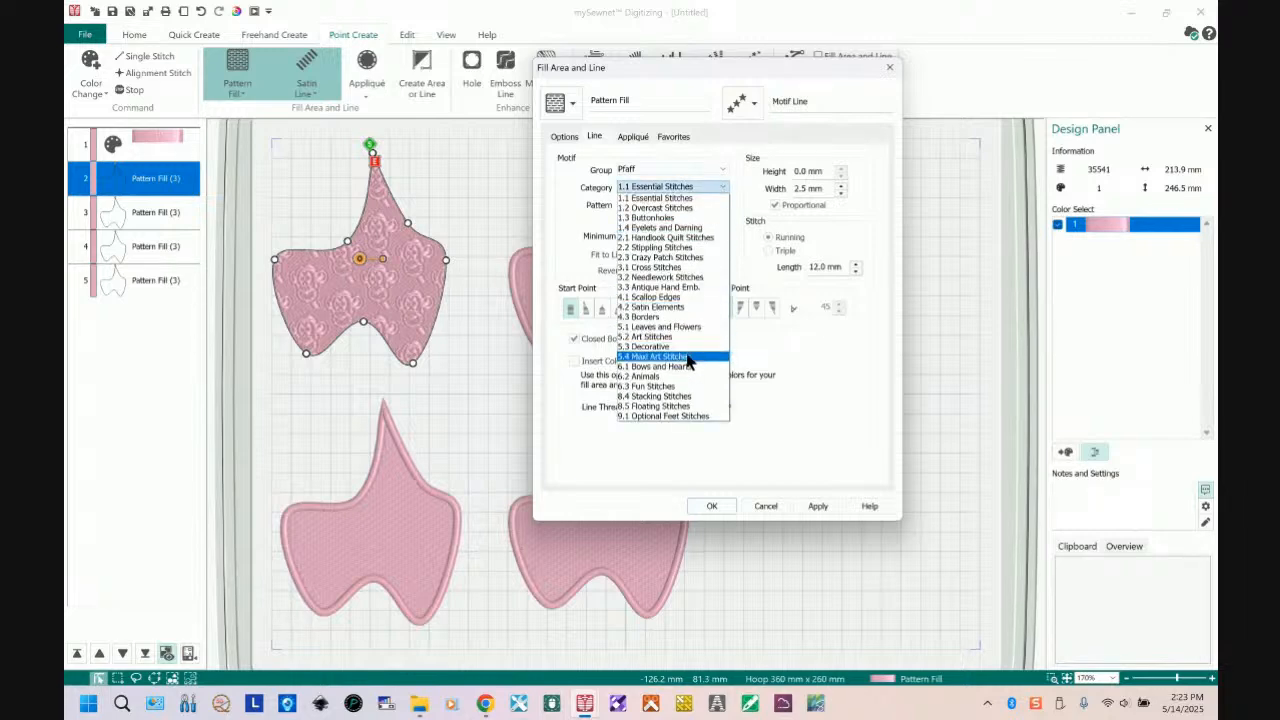
click(688, 357)
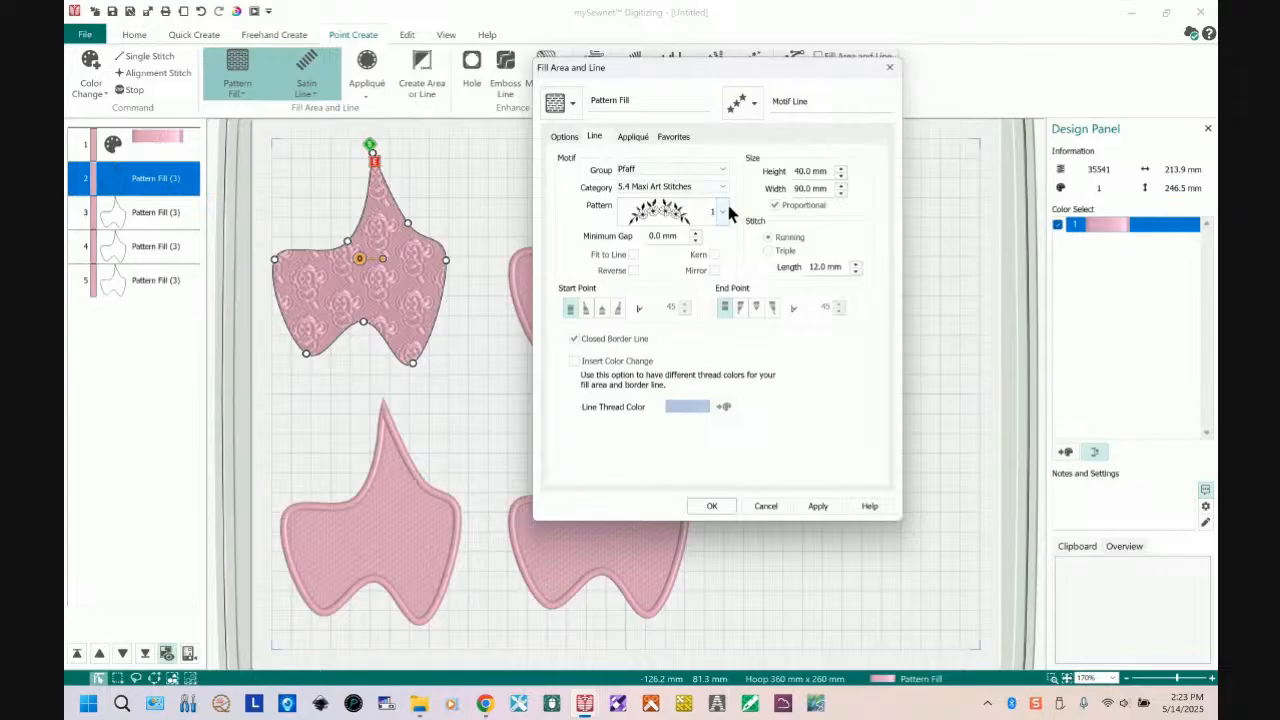
click(722, 186)
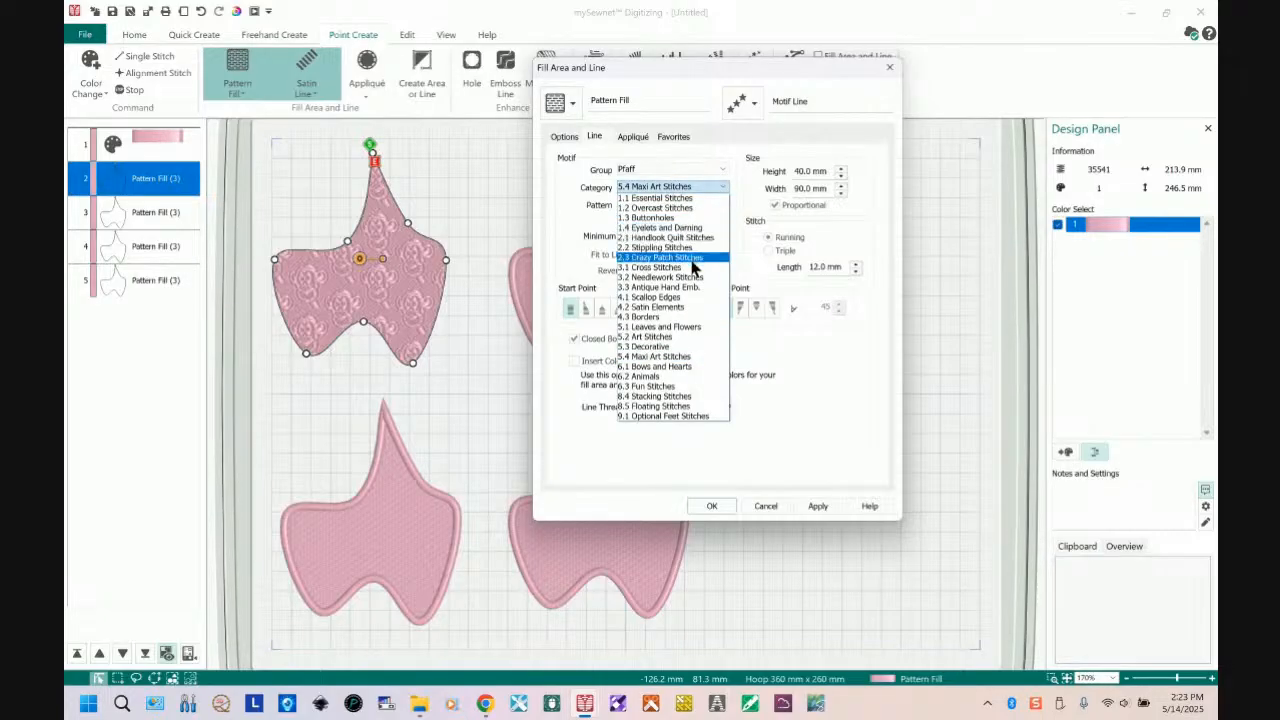
click(688, 338)
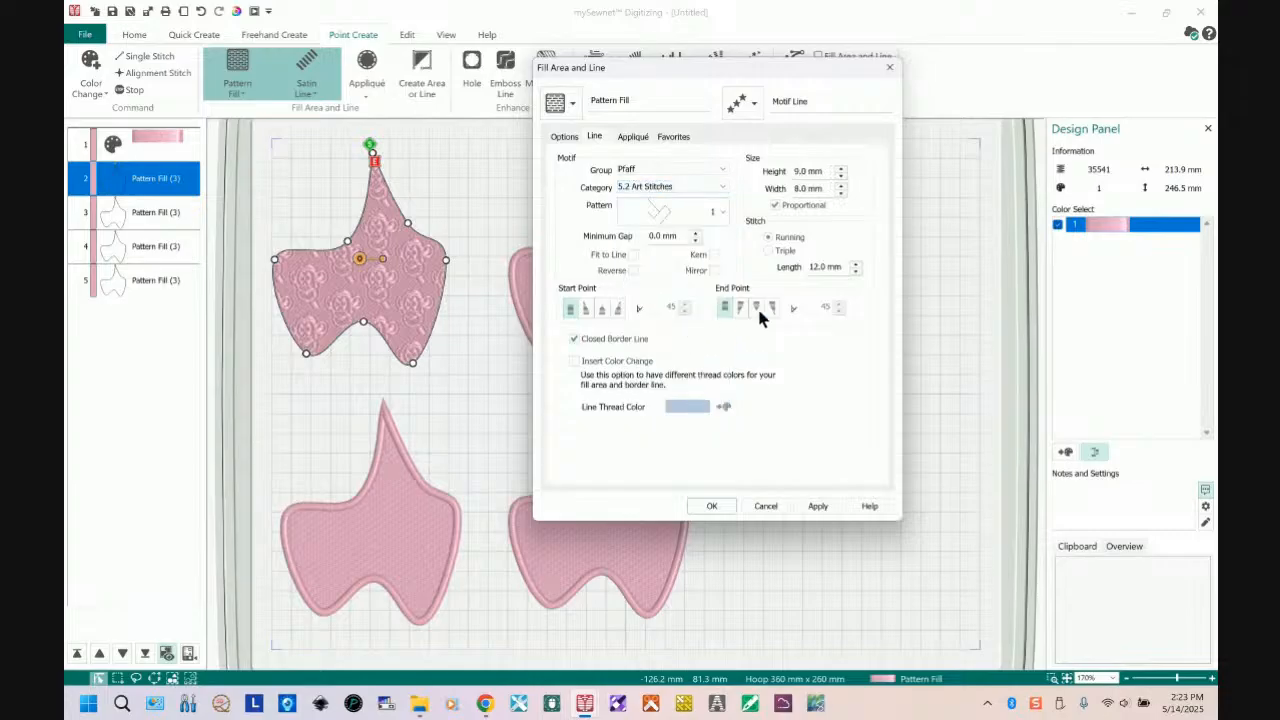
click(720, 208)
click(684, 348)
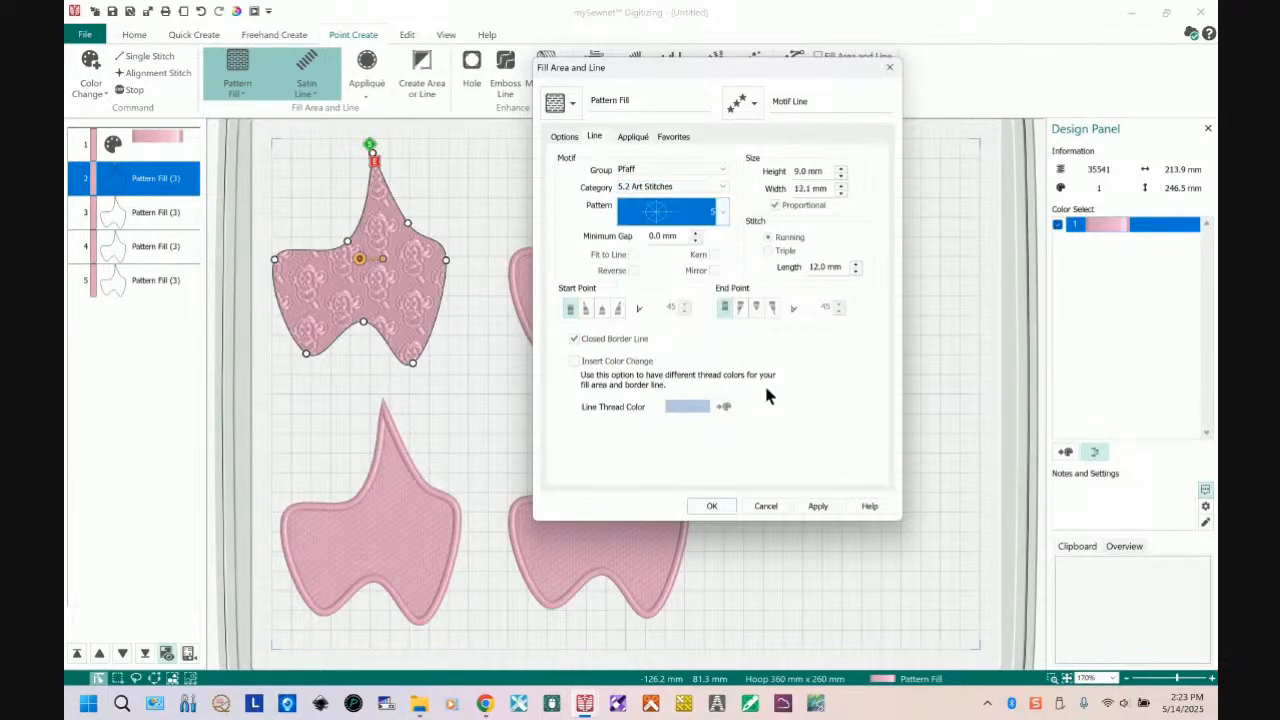
click(817, 507)
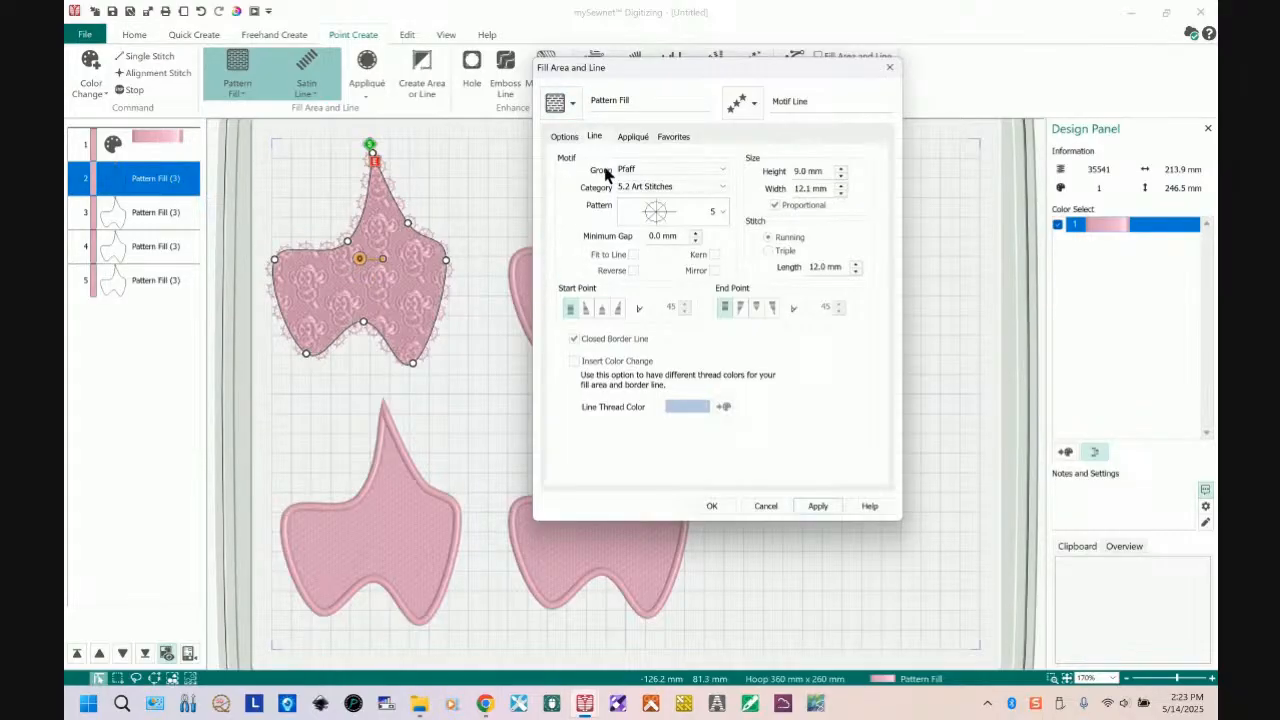
- Insert a color change for the motif border and set its thread to Robison-Anton Rayon 40 number 2291 Passion
click(575, 362)
click(723, 406)
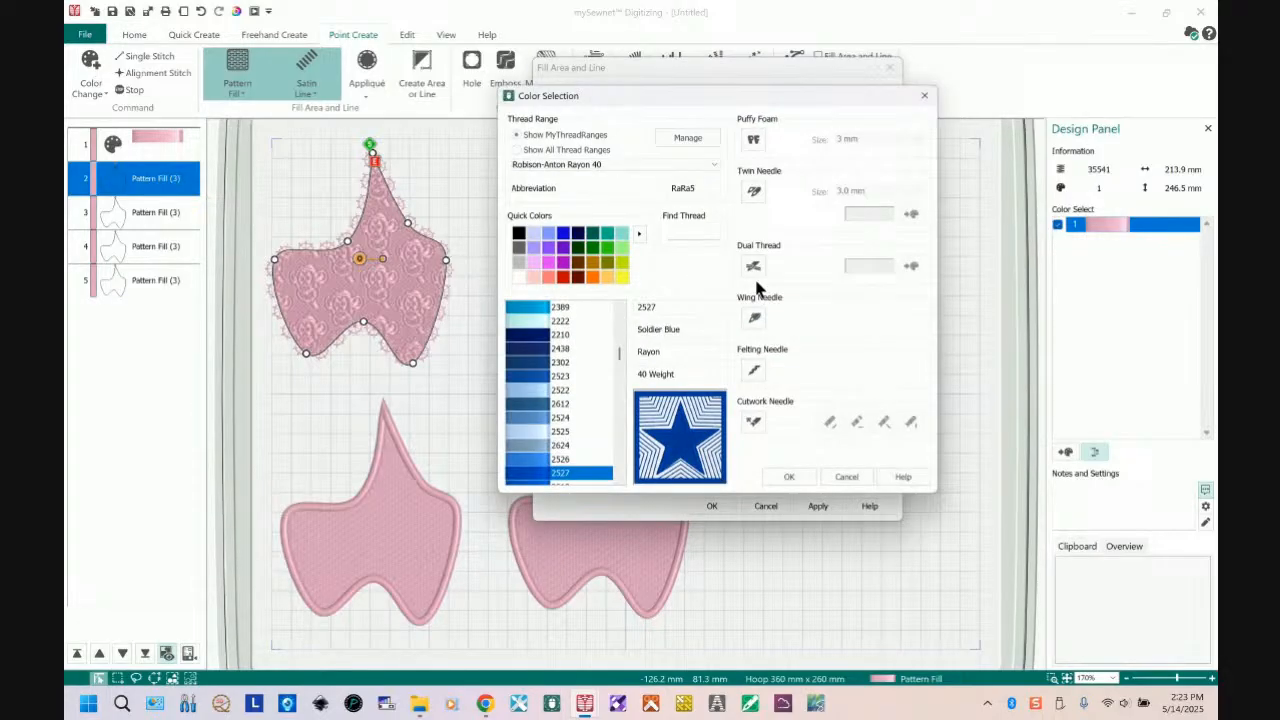
click(563, 265)
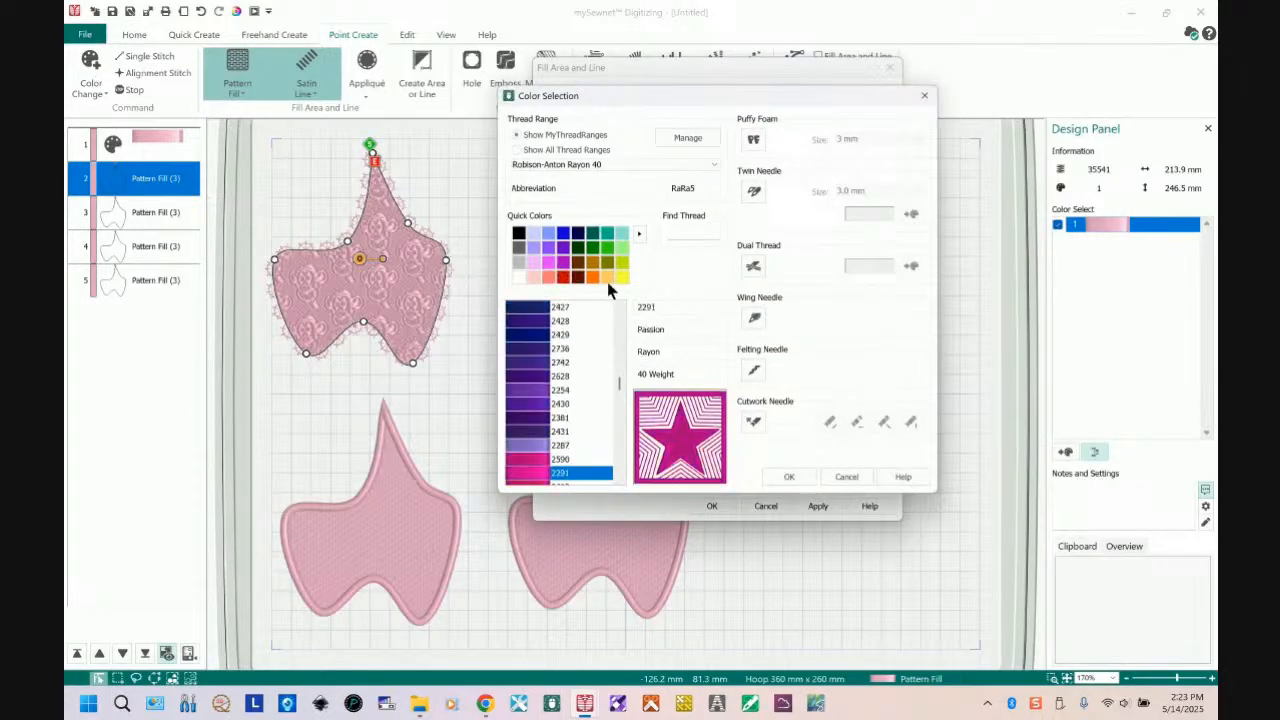
click(788, 477)
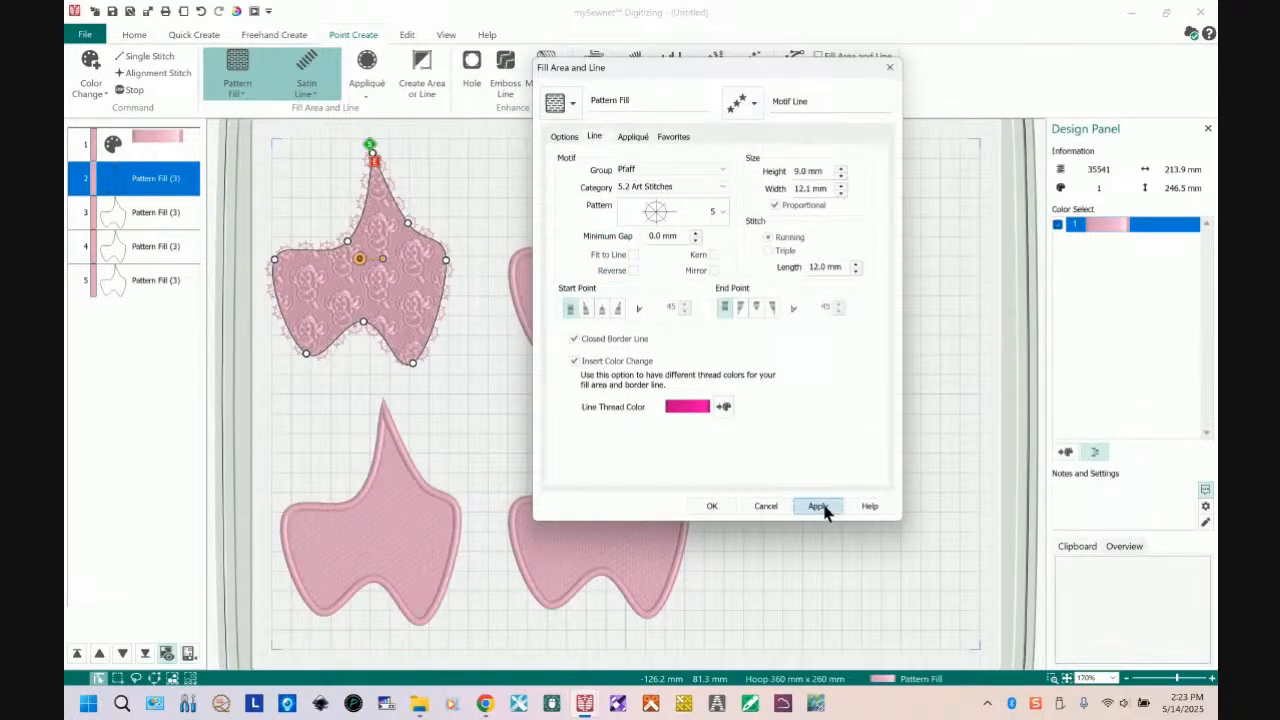
- Apply the recolored motif border to the upper-left shape and accept its fill and line properties
click(822, 507)
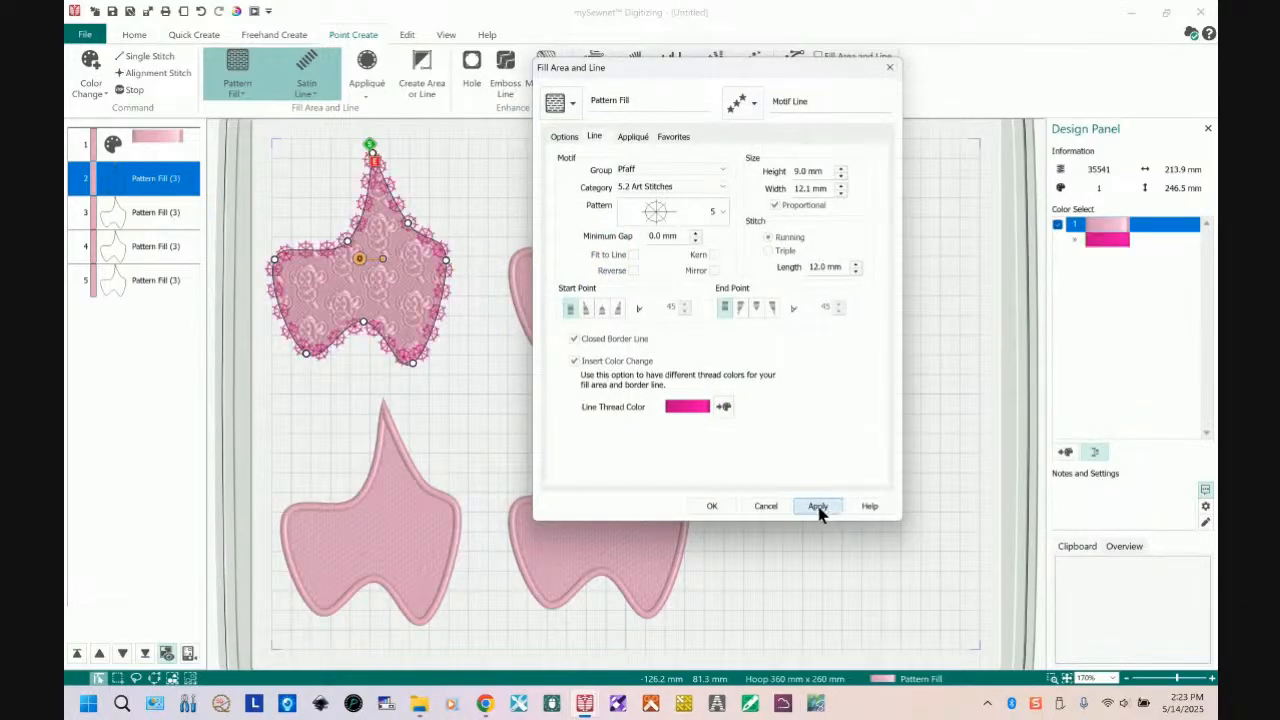
click(710, 506)
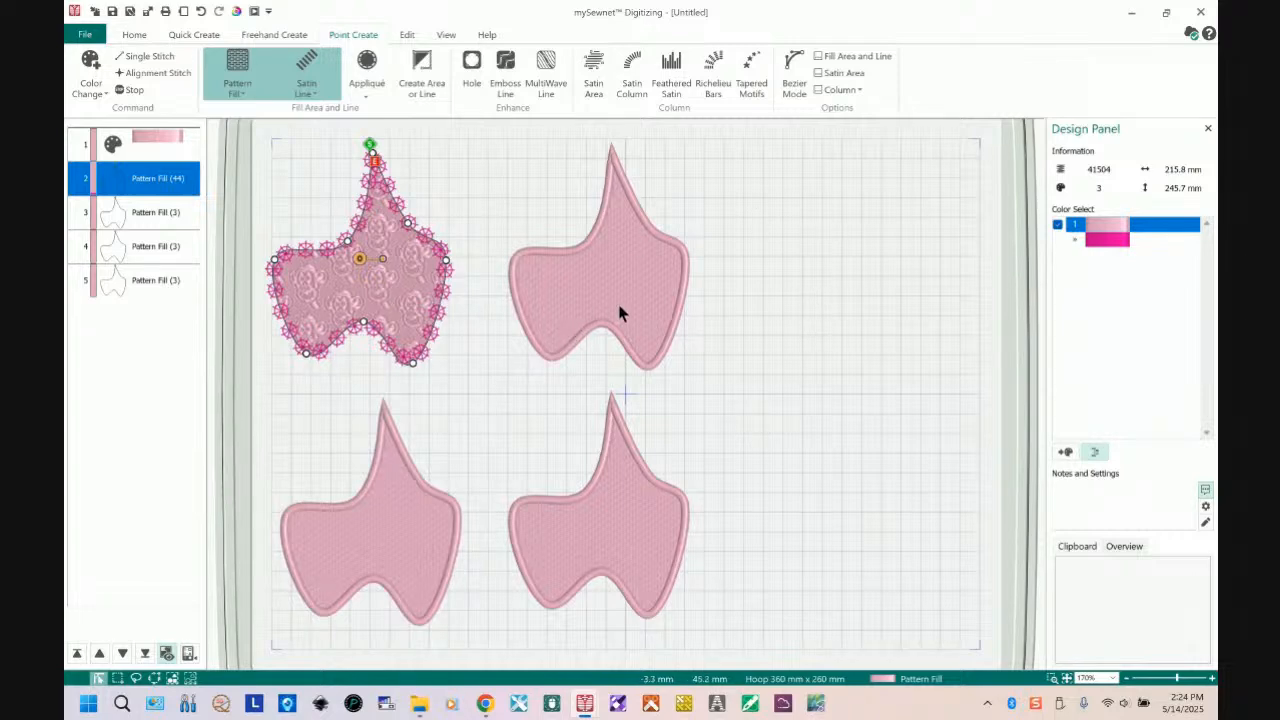
- Change the lower-left shape's fill to MultiWave Fill with a density of 30, keeping its Satin Line border
click(136, 222)
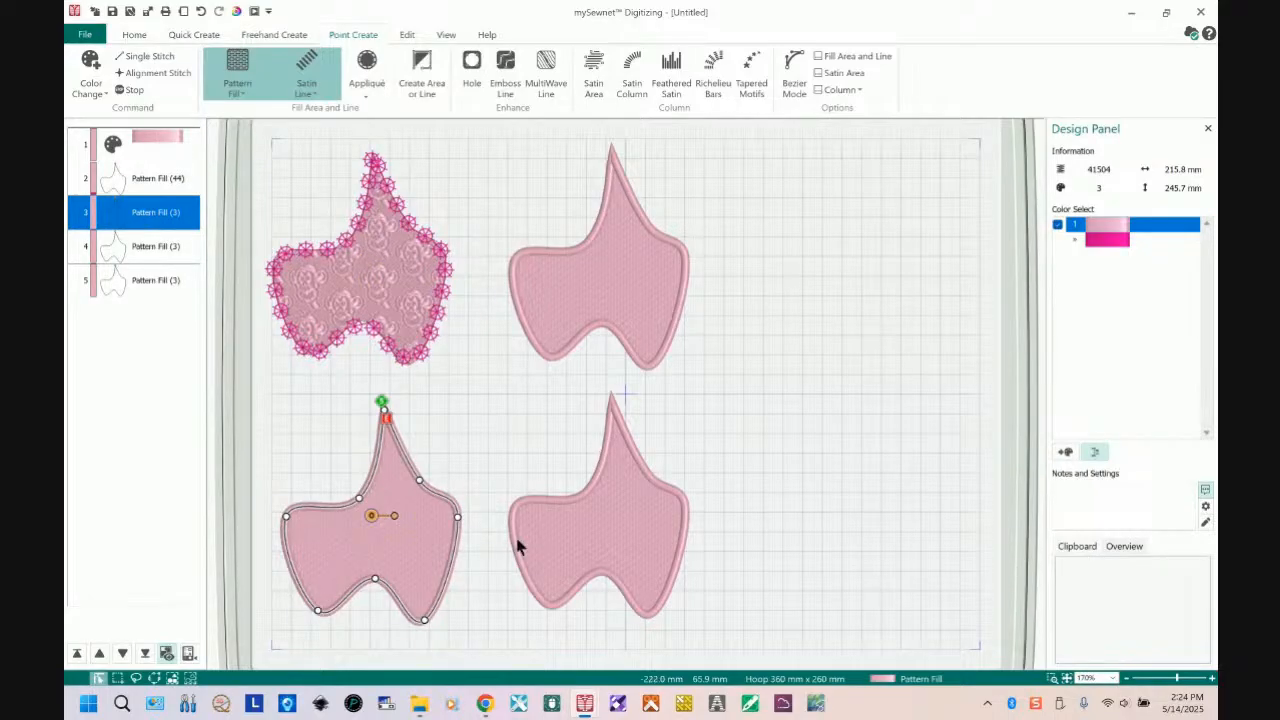
double_click(415, 567)
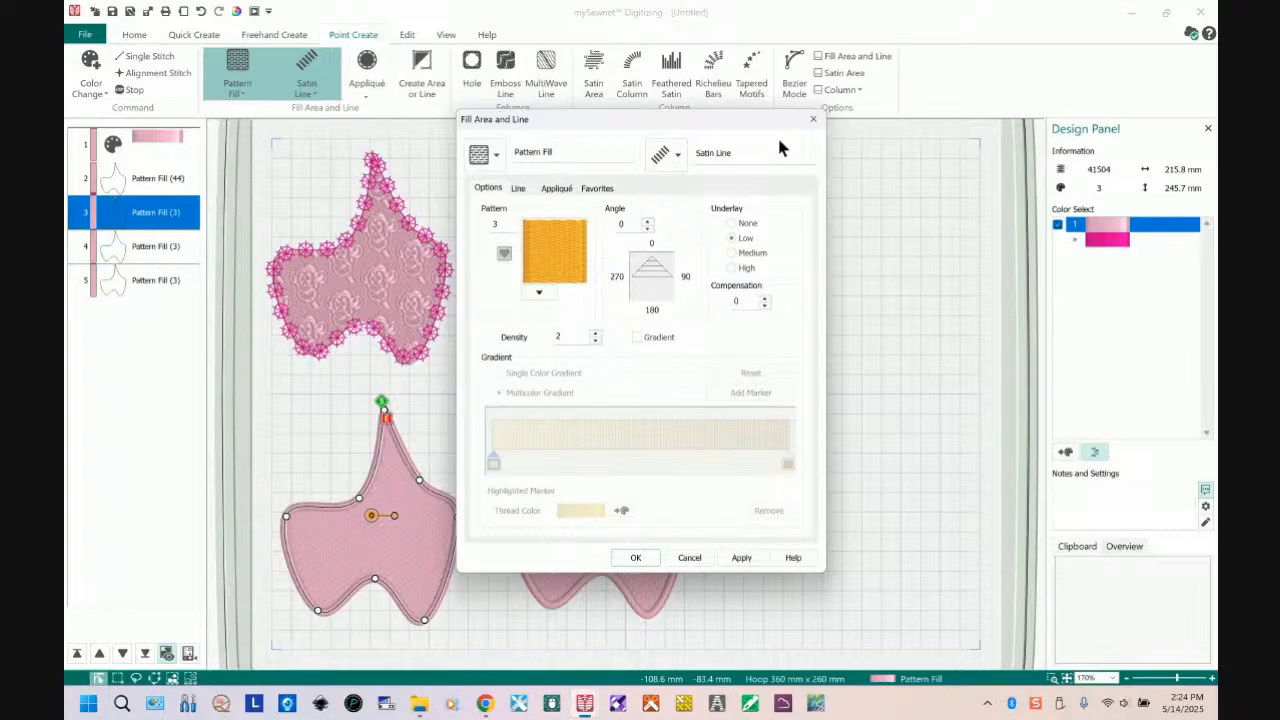
click(496, 158)
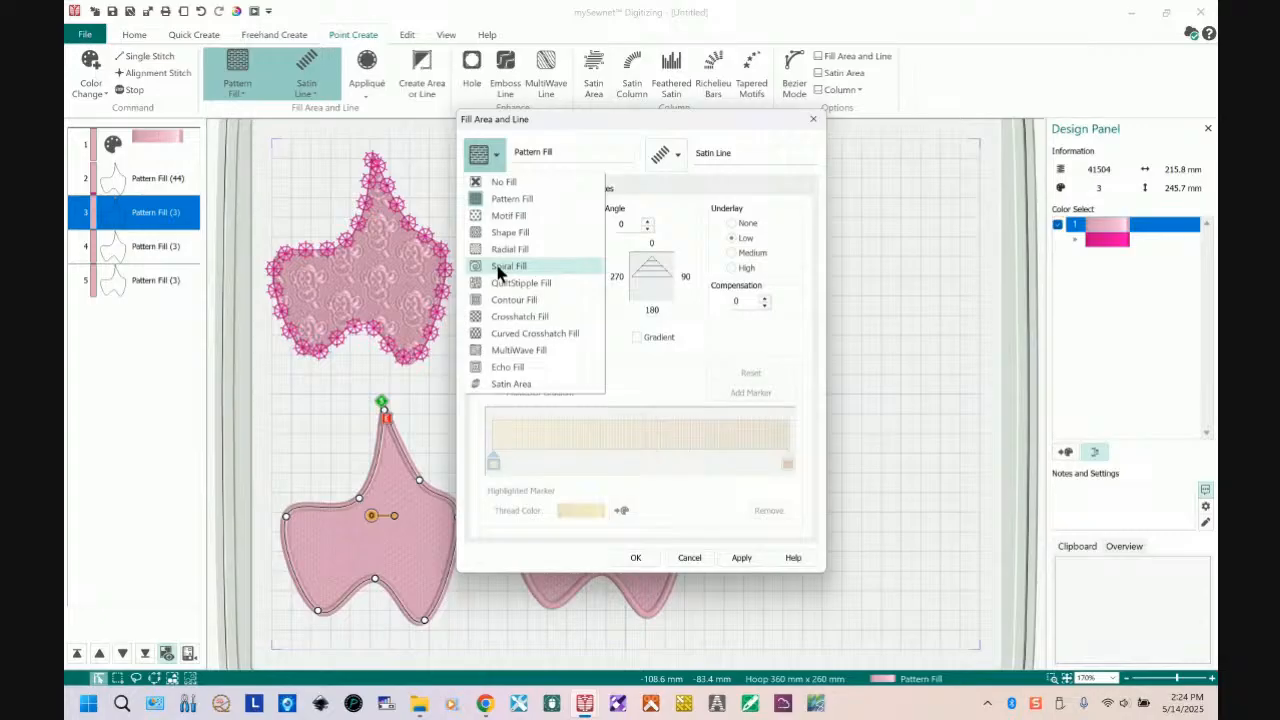
click(520, 351)
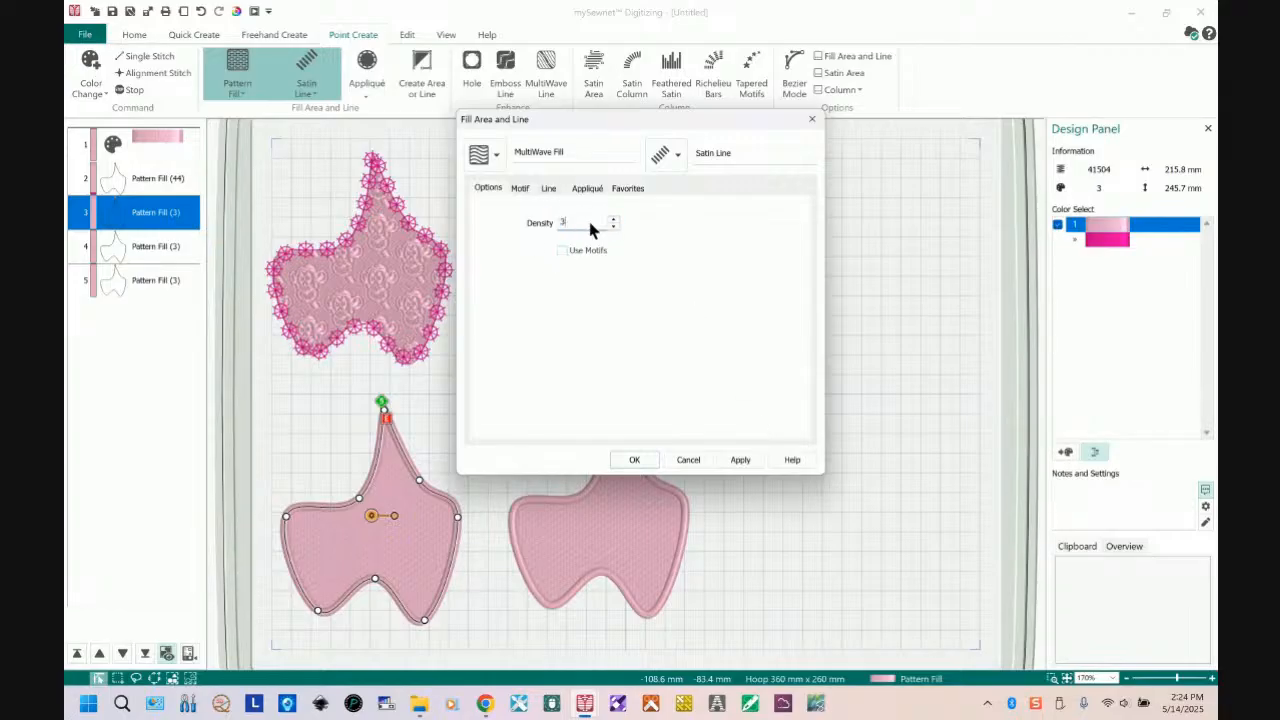
click(740, 460)
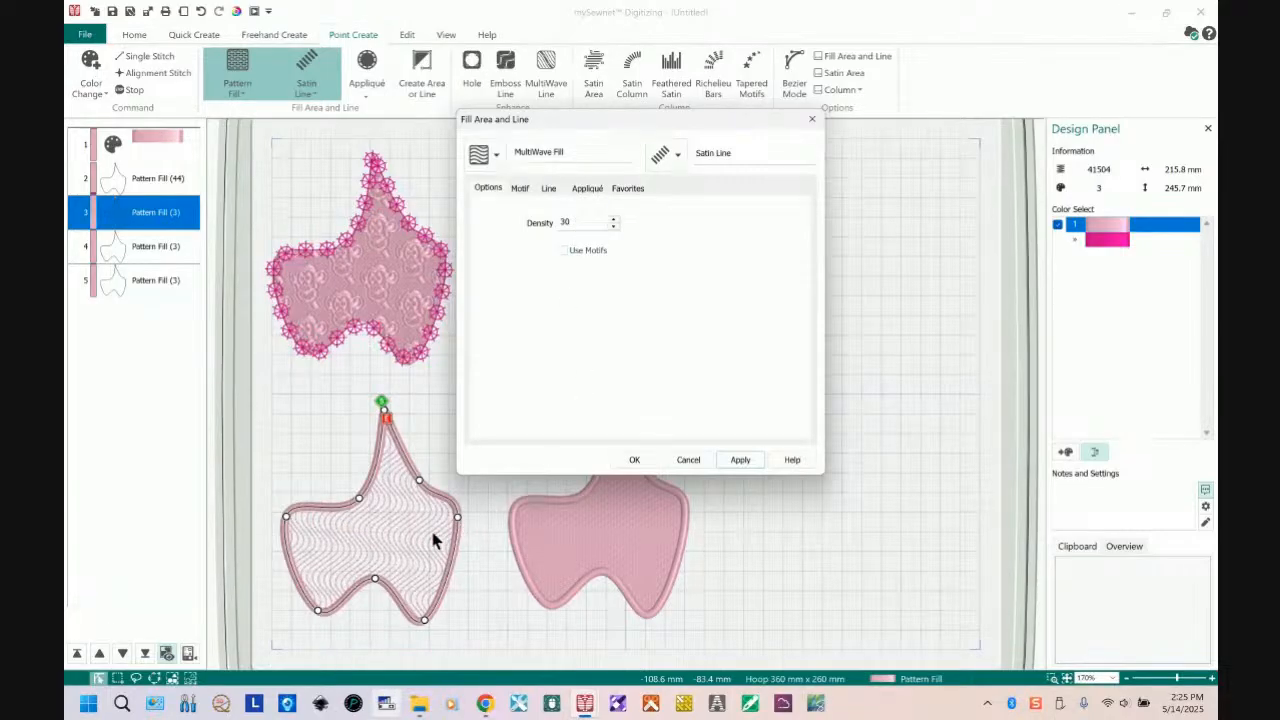
click(636, 461)
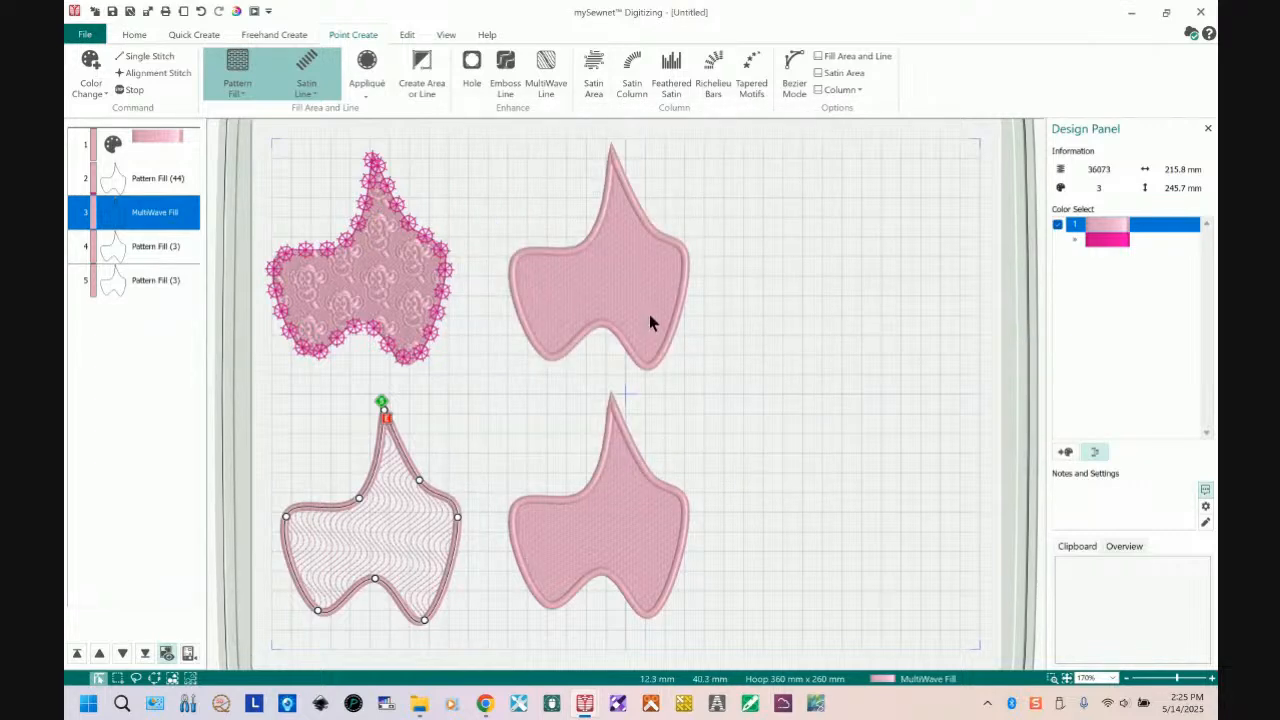
- Open the properties of the lower-right shape and set its fill to No Fill
click(610, 280)
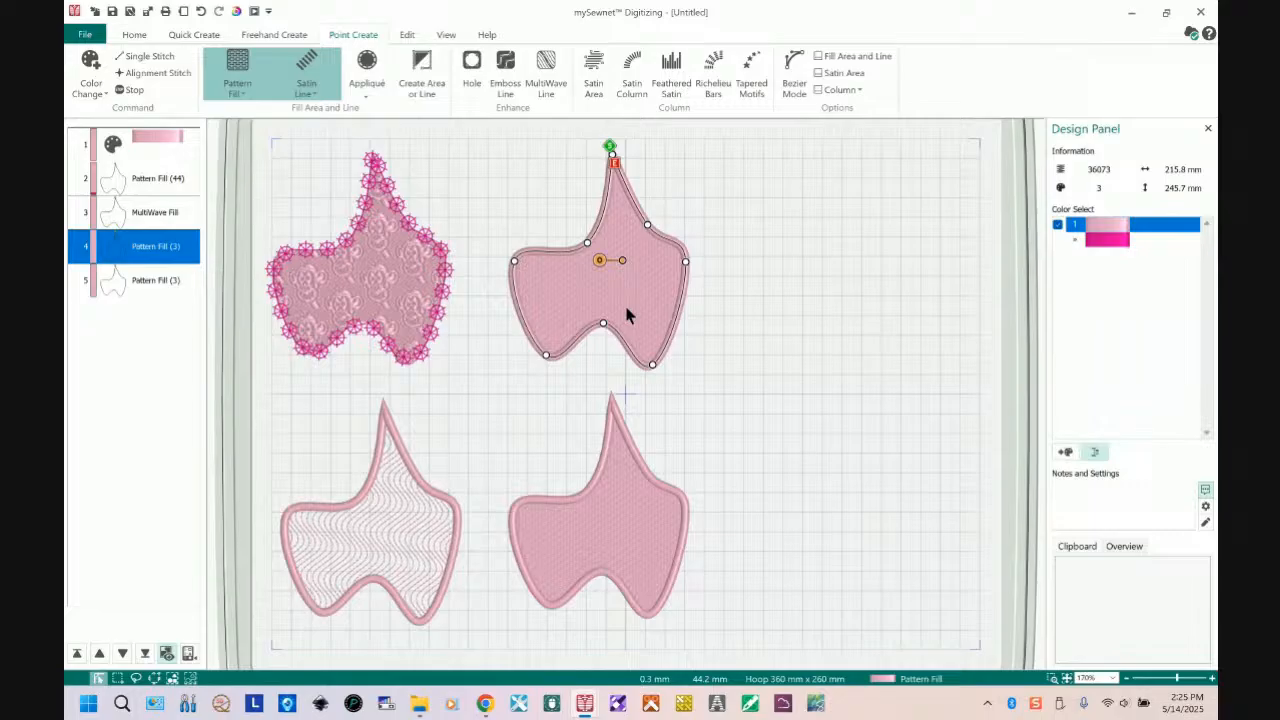
click(630, 520)
click(125, 285)
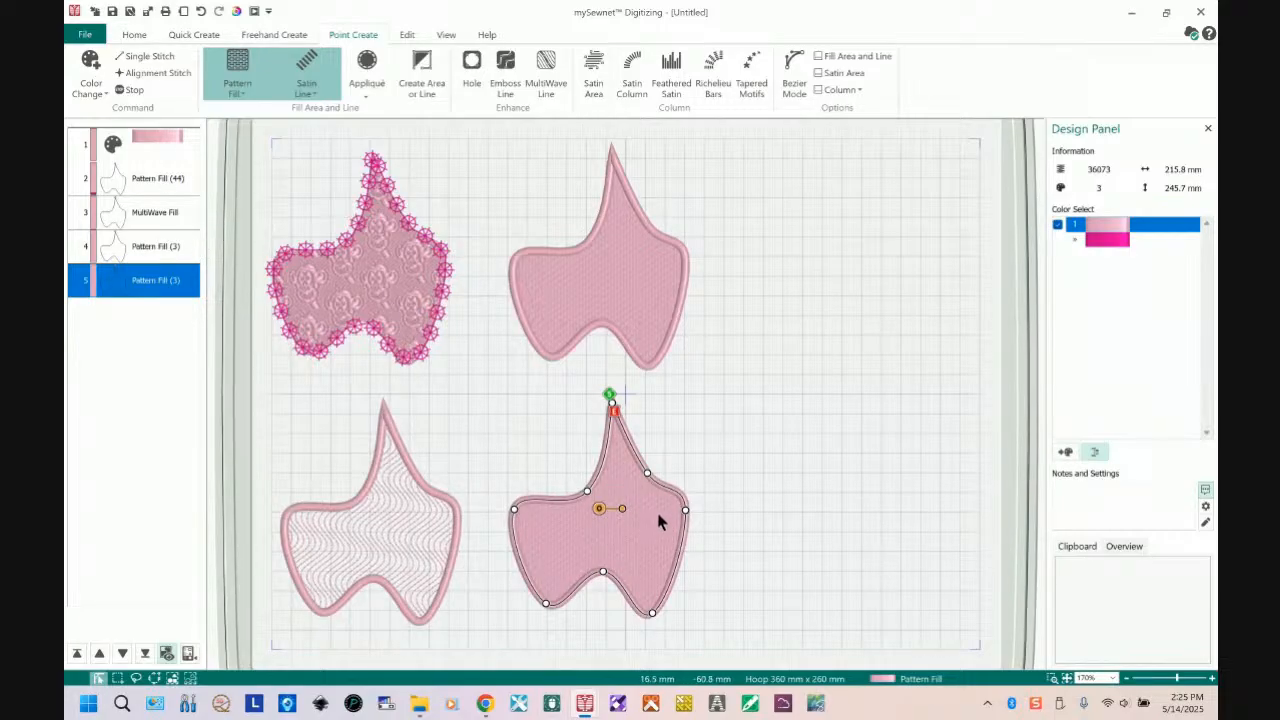
right_click(141, 287)
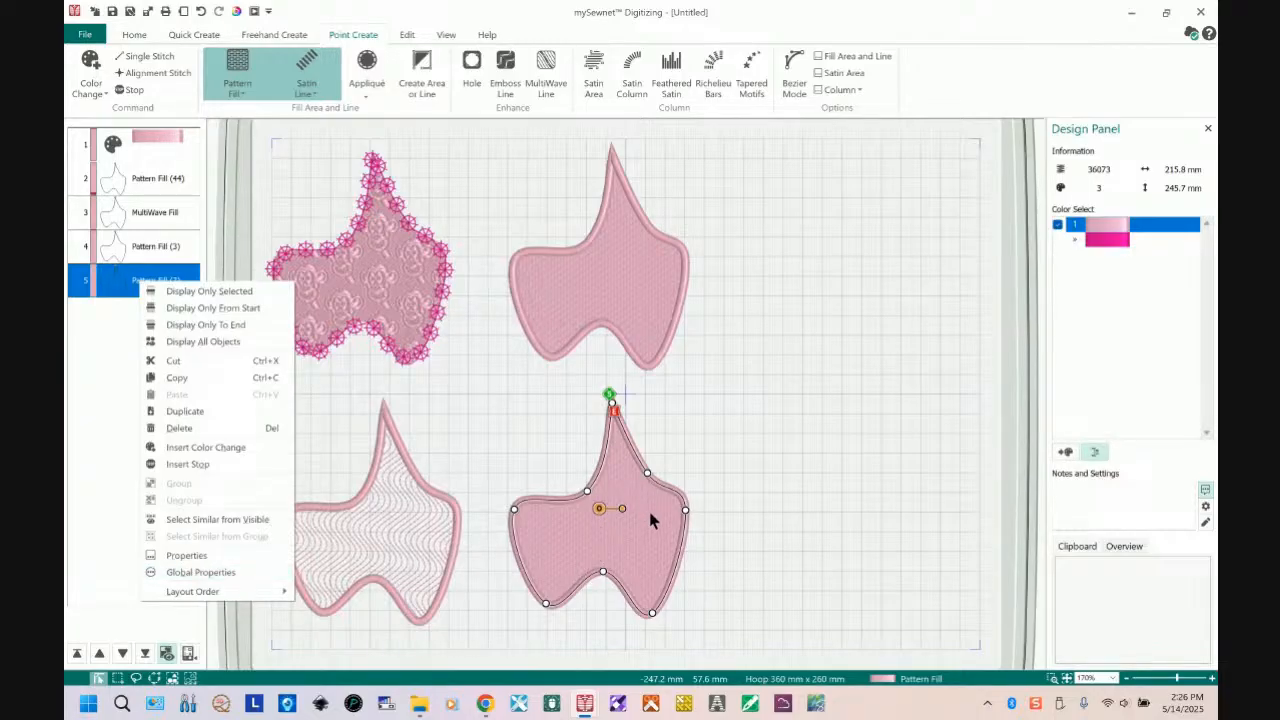
click(212, 559)
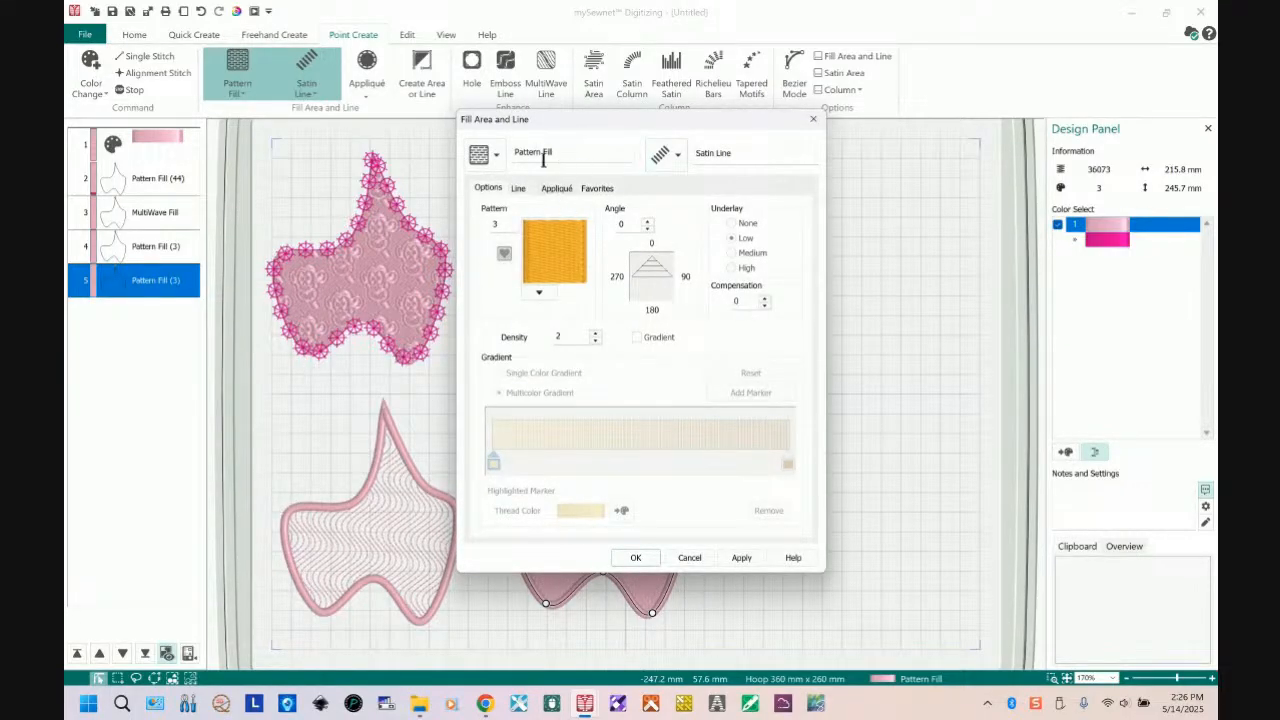
click(490, 156)
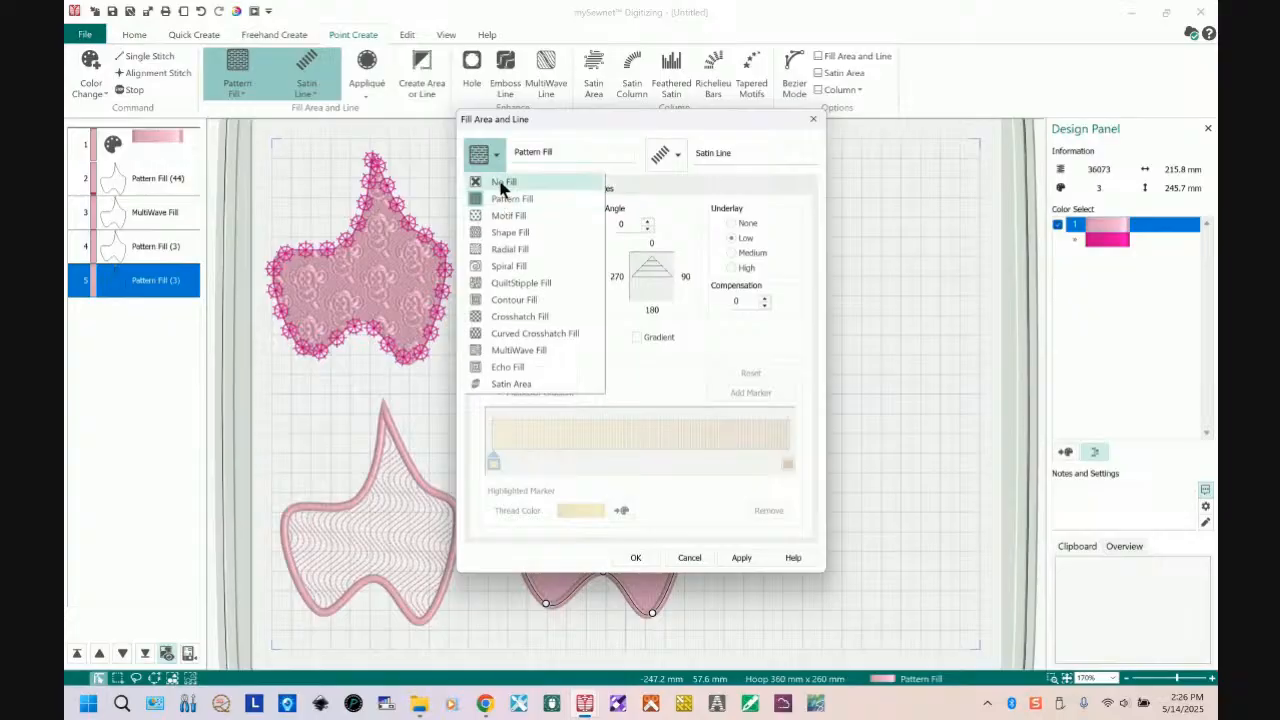
click(502, 184)
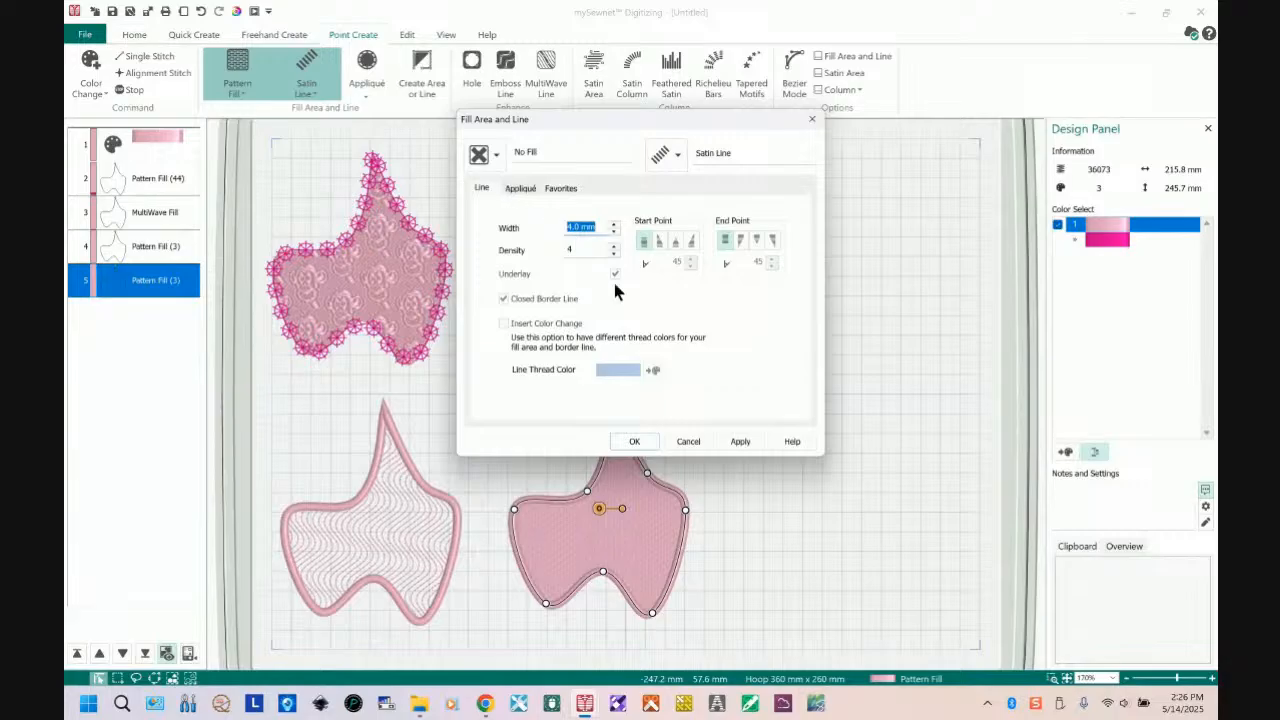
- Set the lower-right shape's appliqué method to Pre-cut Piece and check the width of its satin border
click(521, 190)
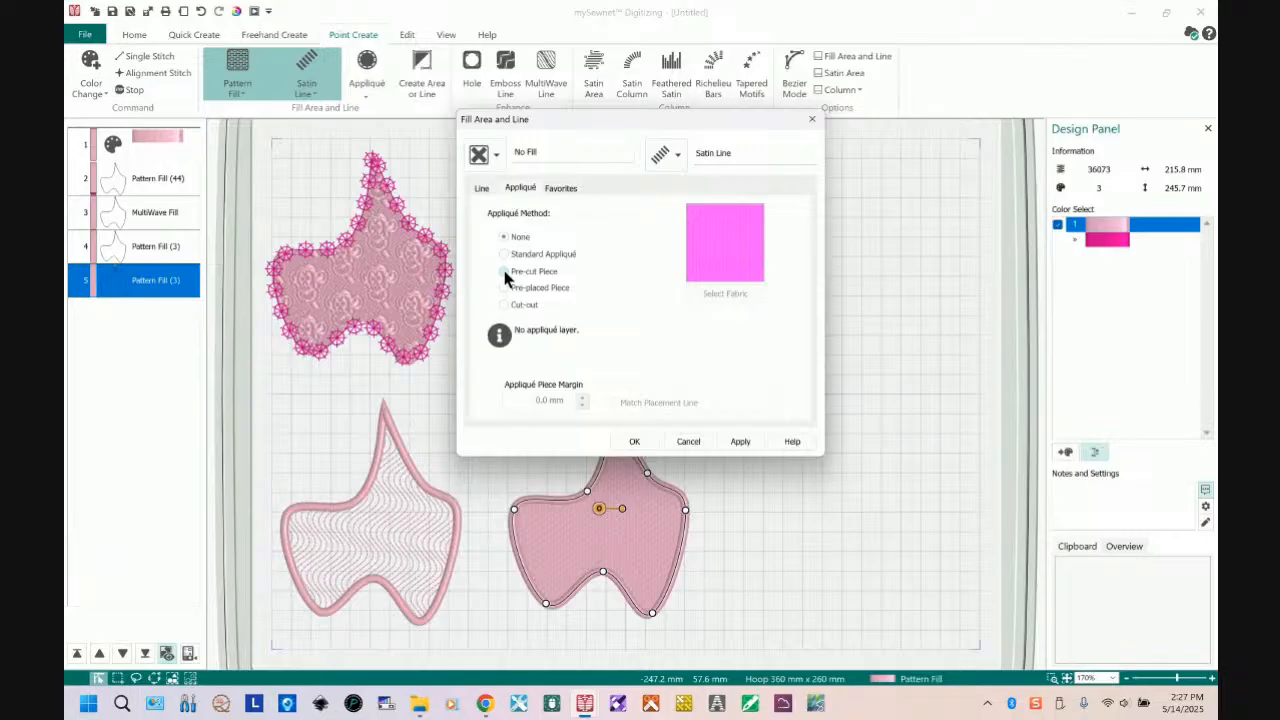
click(504, 272)
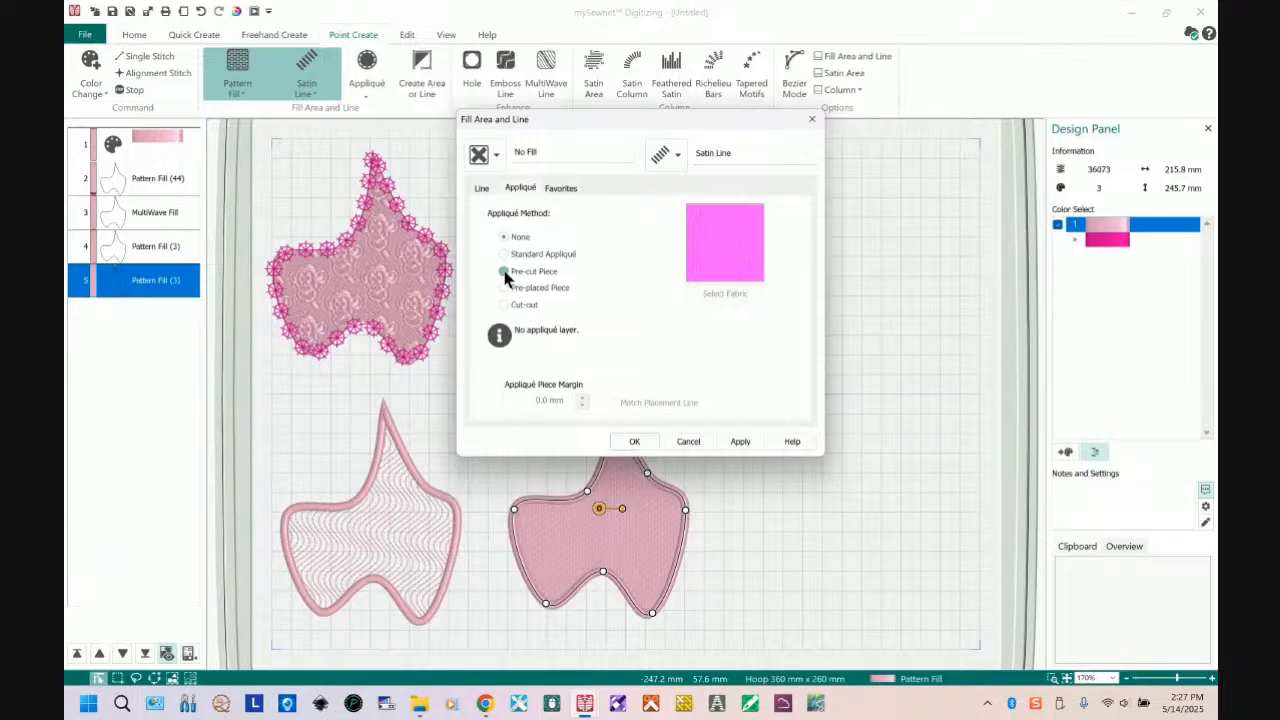
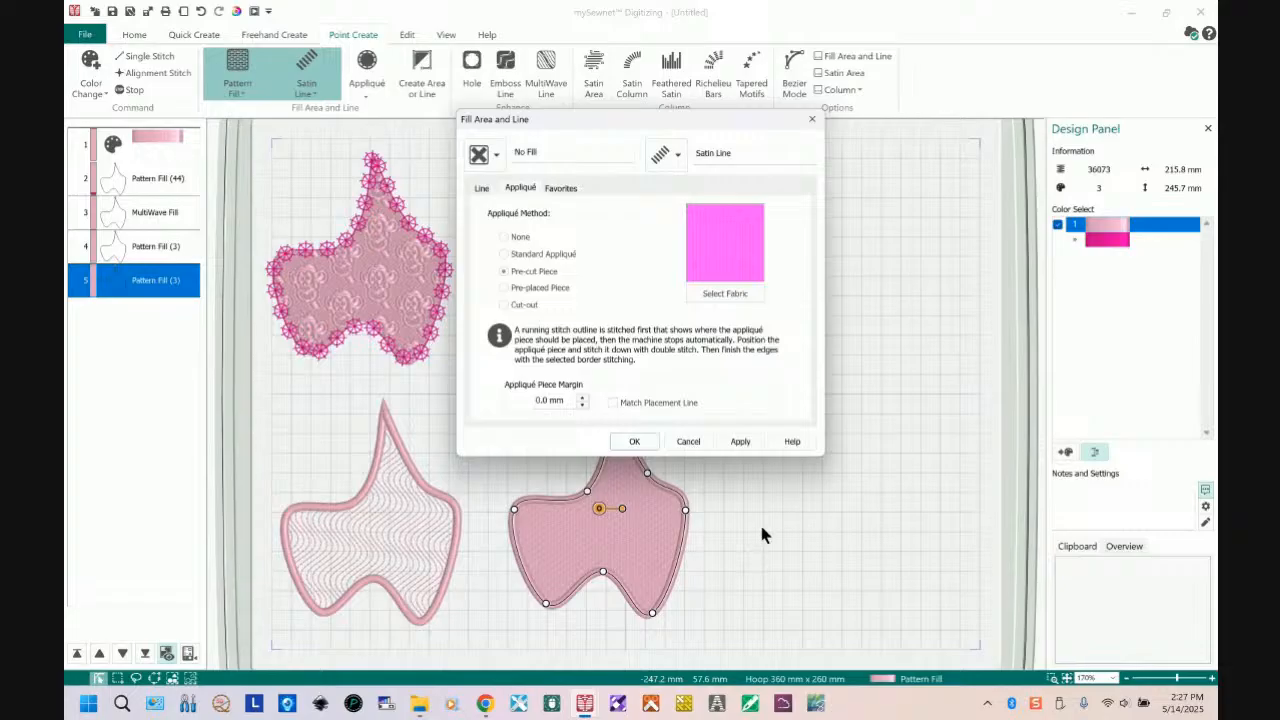
click(482, 190)
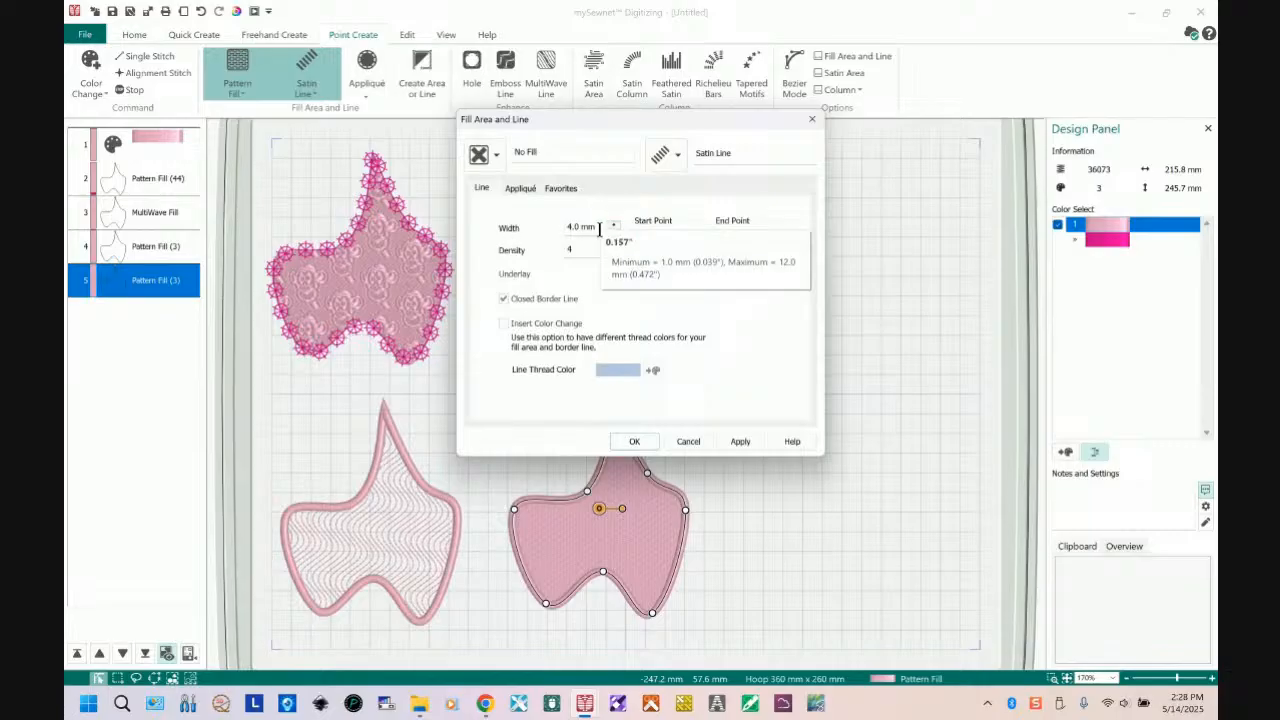
click(521, 188)
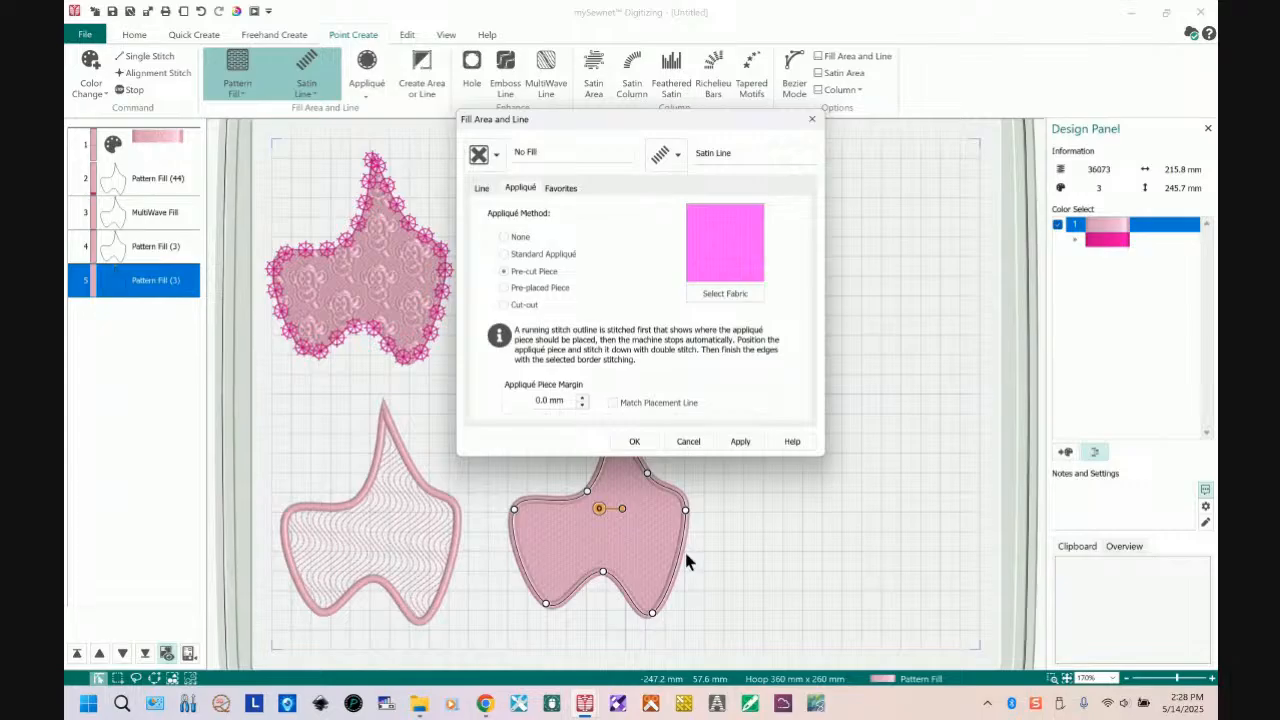
- Set the appliqué piece margin to 1.7 mm, apply it, and turn on Match Placement Line
click(583, 400)
click(583, 400)
click(583, 400)
click(583, 400)
click(583, 400)
click(583, 400)
click(583, 400)
click(583, 400)
click(583, 400)
click(583, 400)
click(583, 400)
click(583, 400)
click(583, 400)
click(583, 400)
click(583, 400)
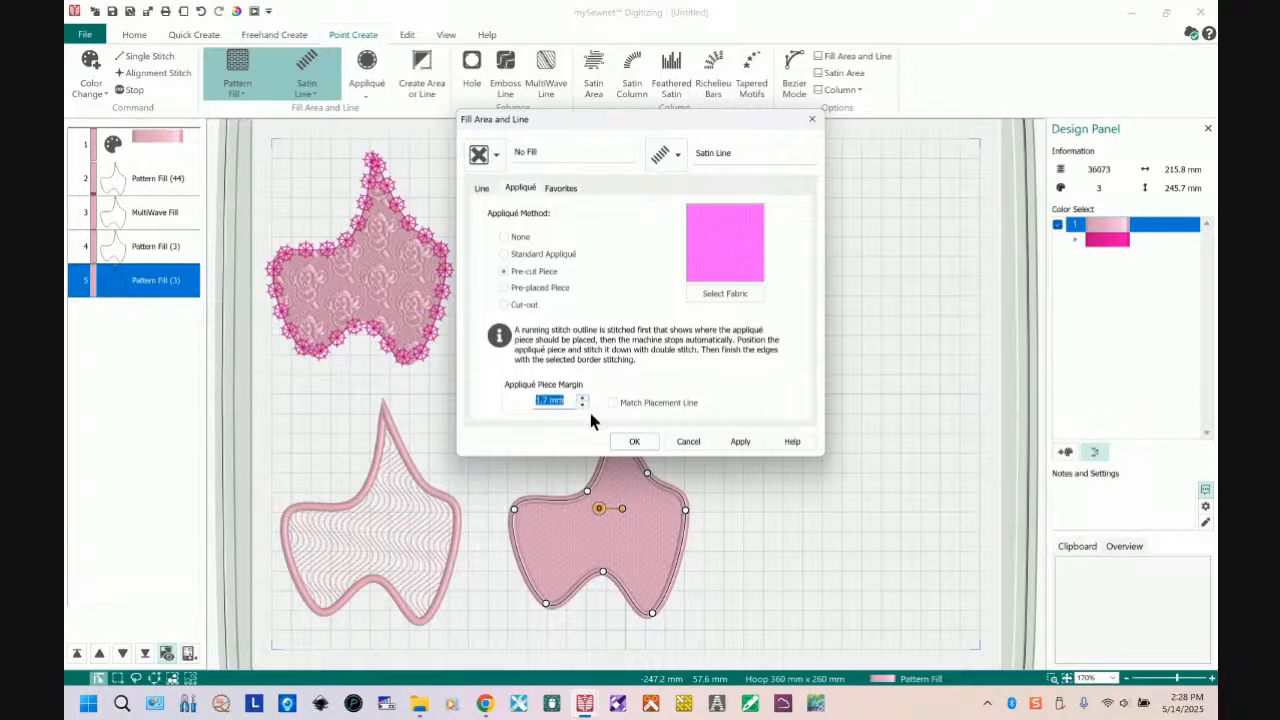
click(741, 442)
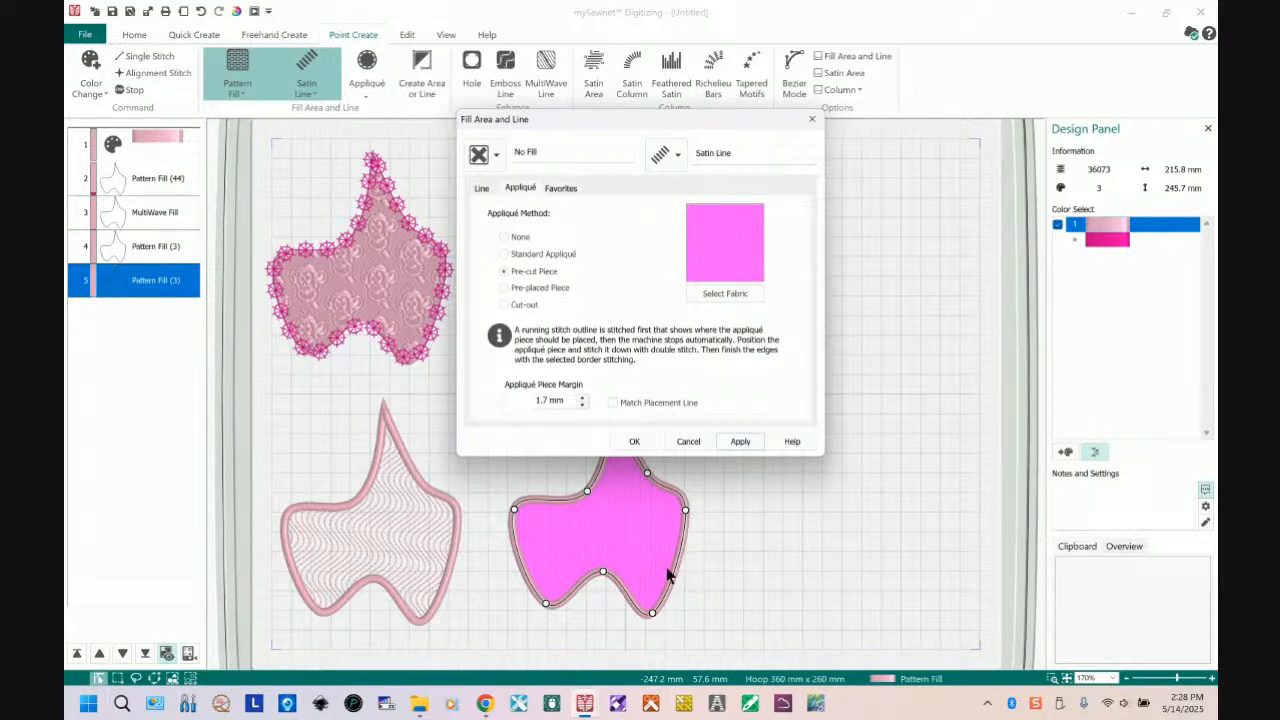
click(613, 403)
click(613, 403)
- Use the pink dotted fabric from the Dots category for the lower-right appliqué, and inspect how the satin border covers its edges
click(735, 294)
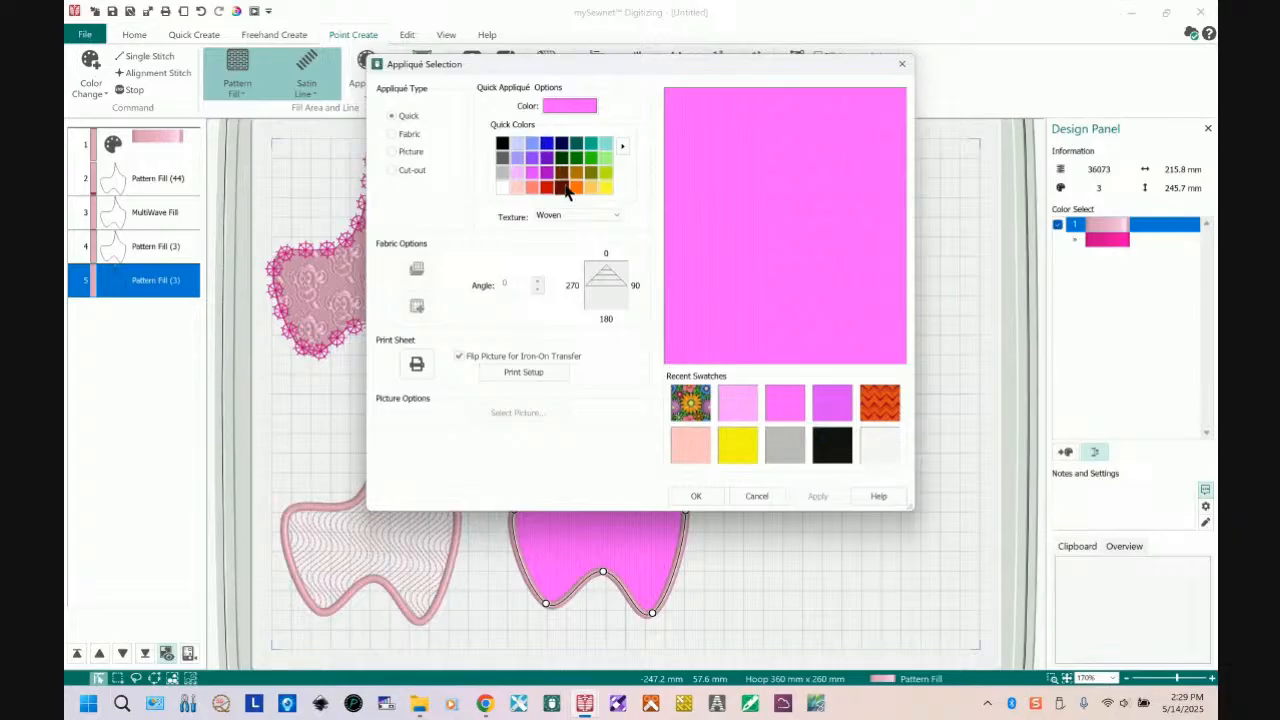
click(389, 132)
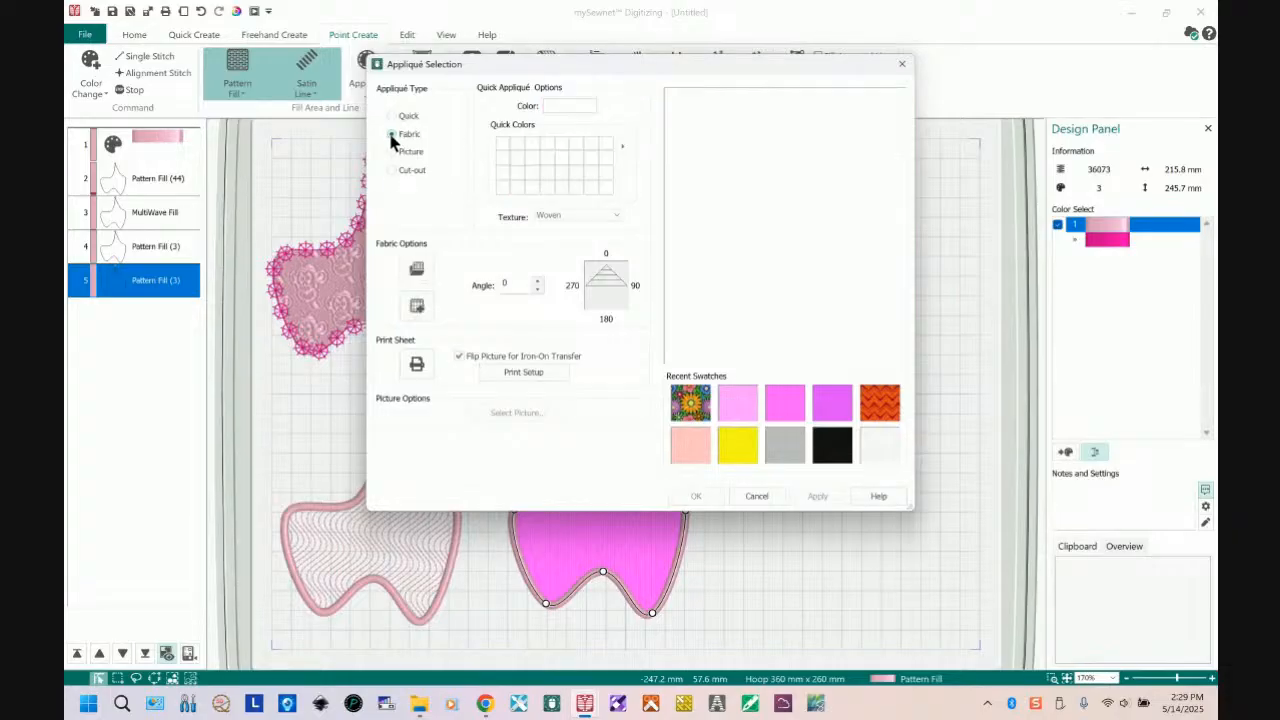
click(416, 270)
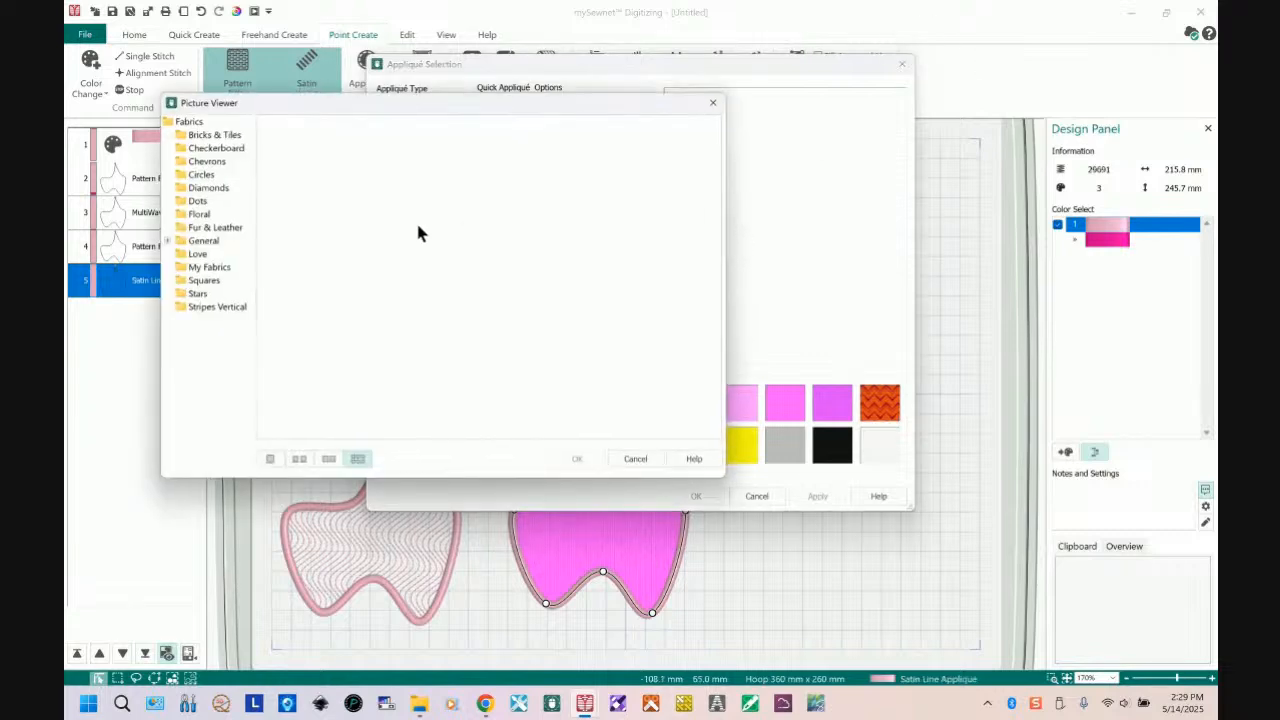
click(184, 163)
click(184, 202)
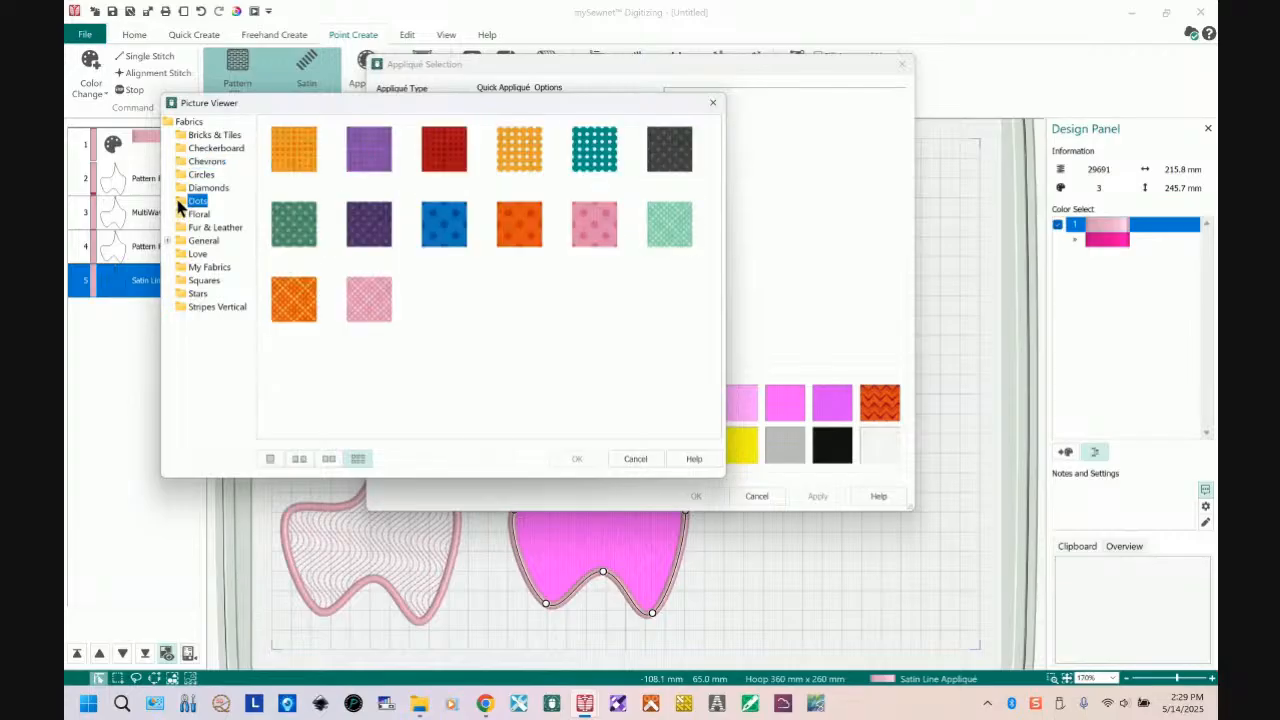
click(590, 246)
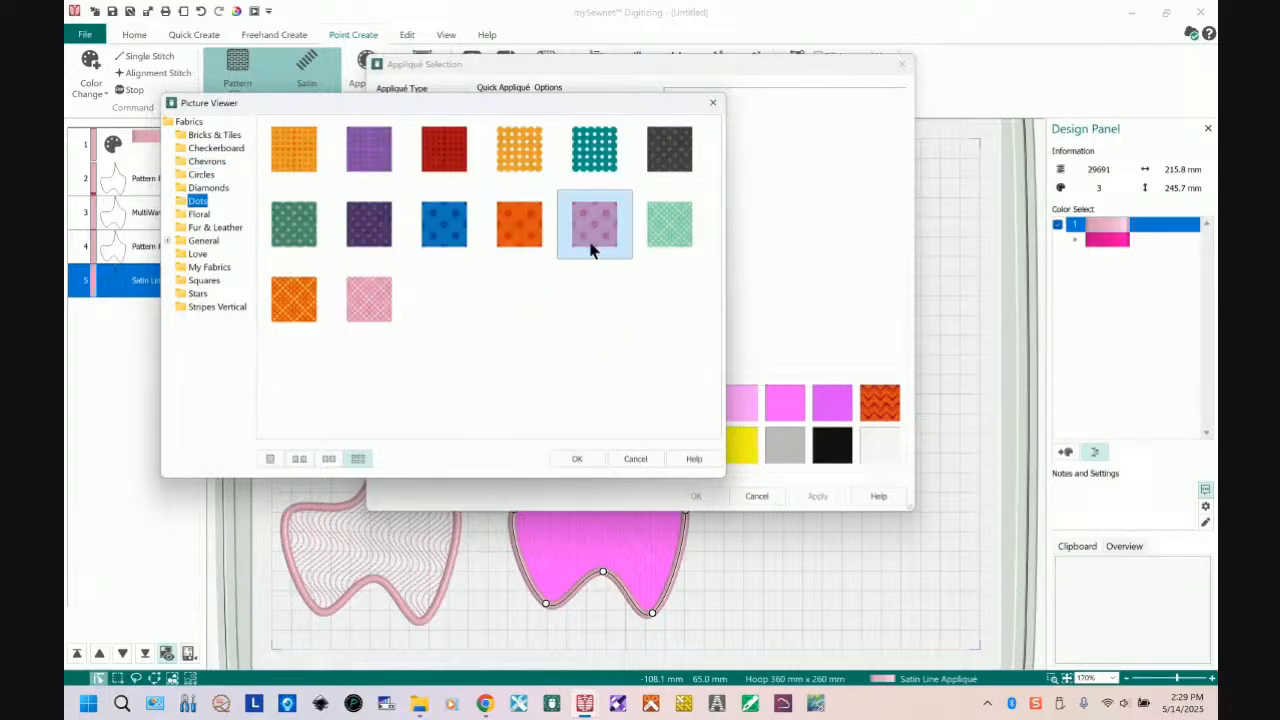
click(579, 460)
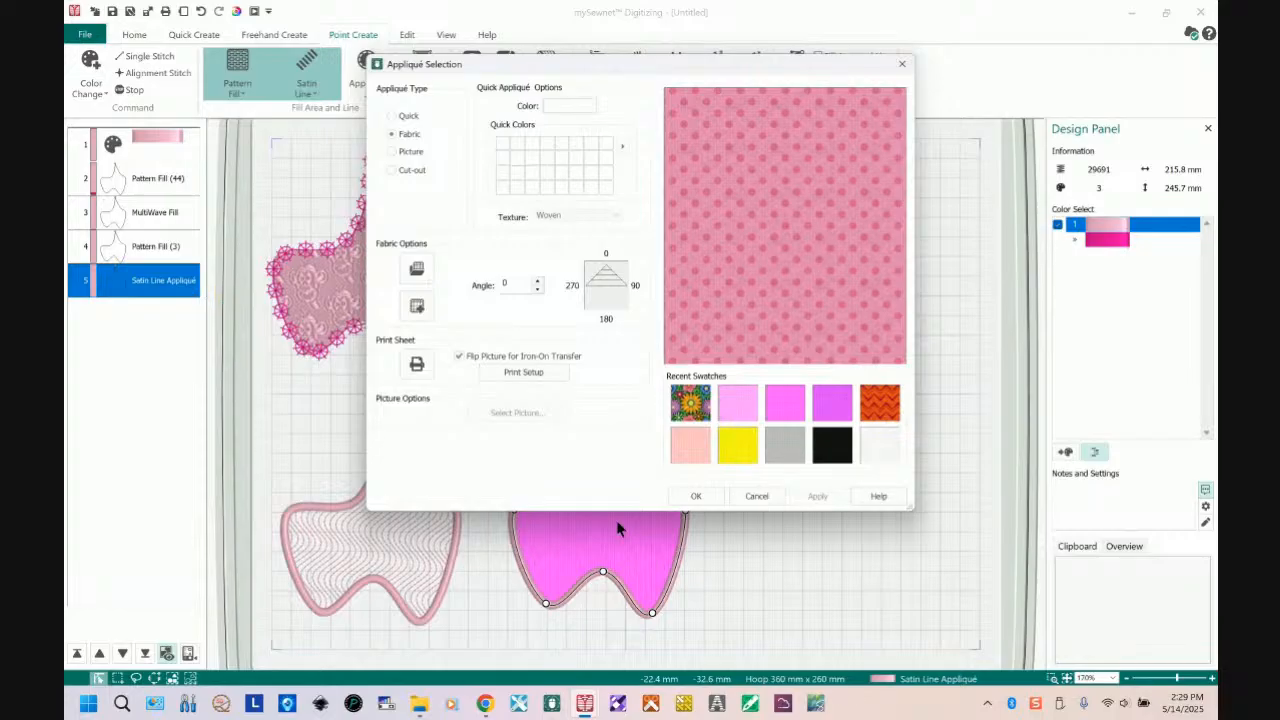
click(695, 500)
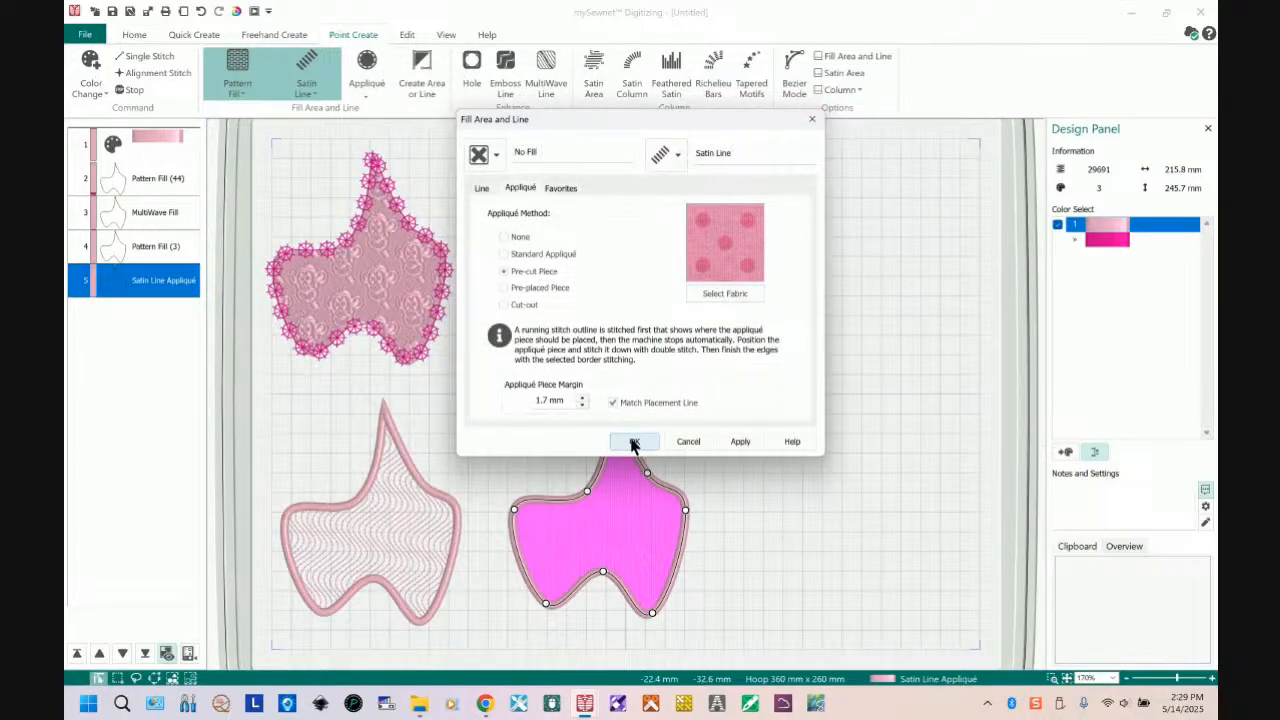
click(632, 443)
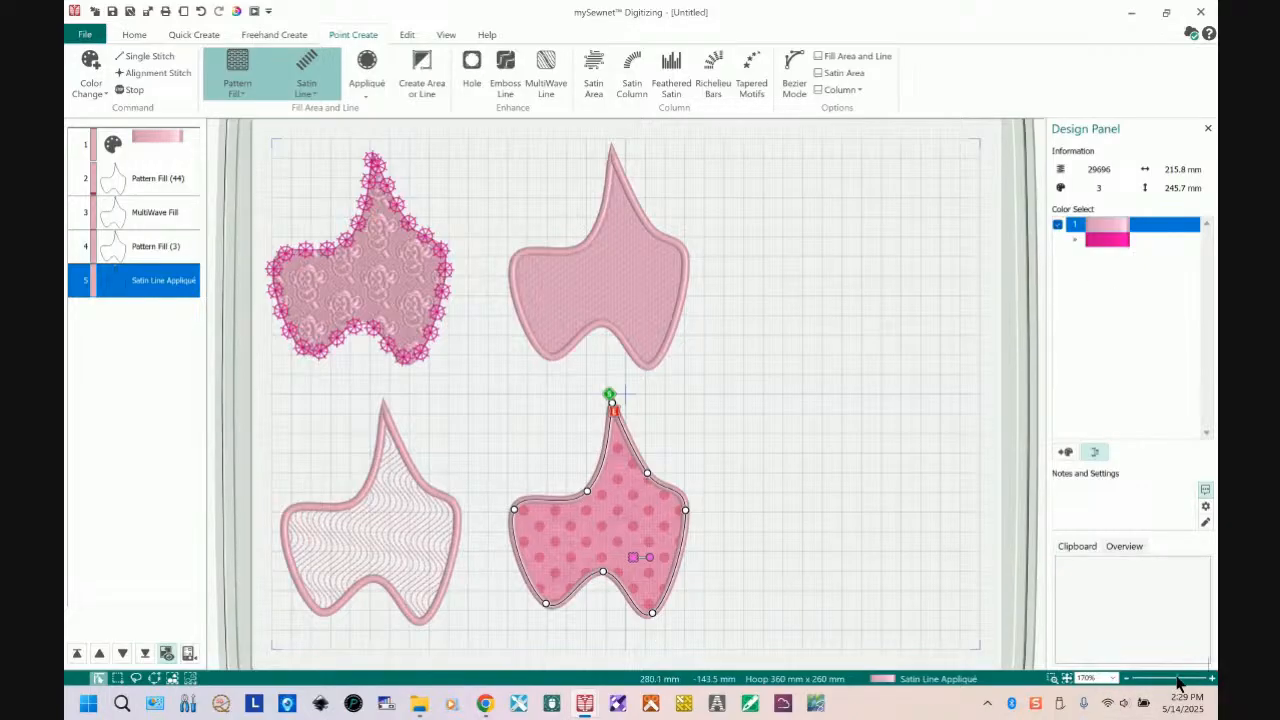
drag(1177, 679, 1187, 677)
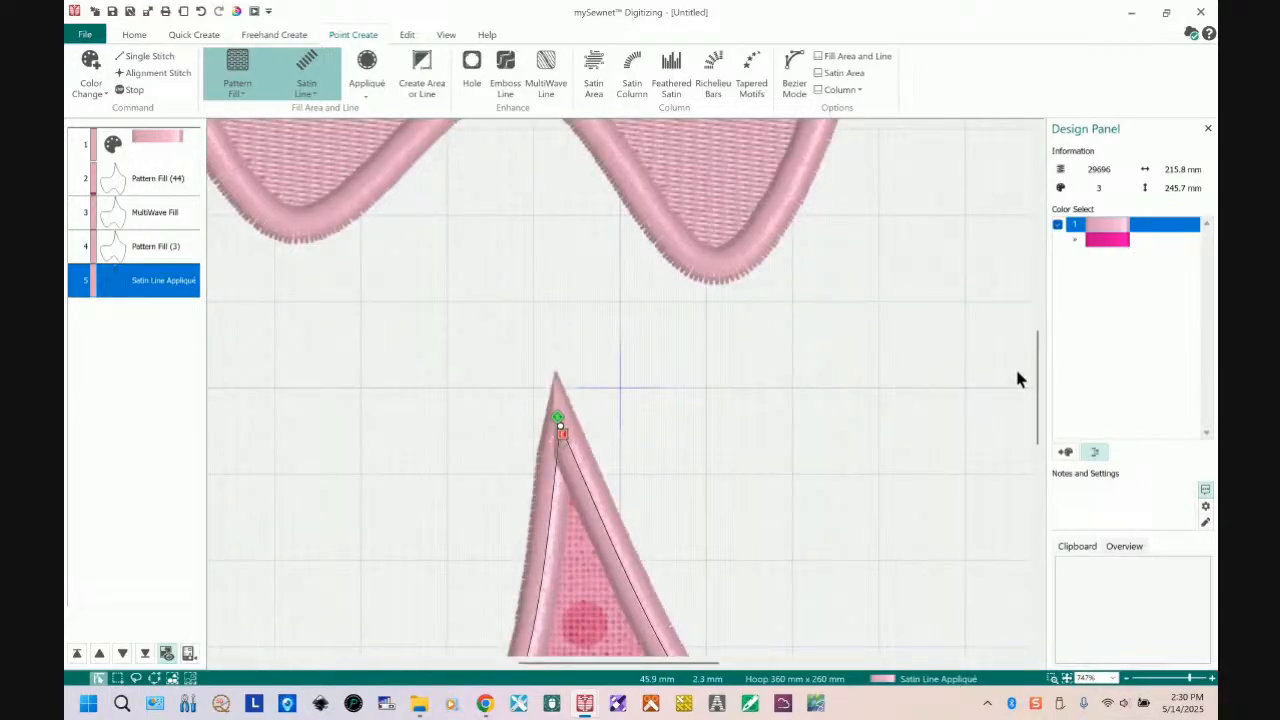
drag(1042, 390, 1035, 553)
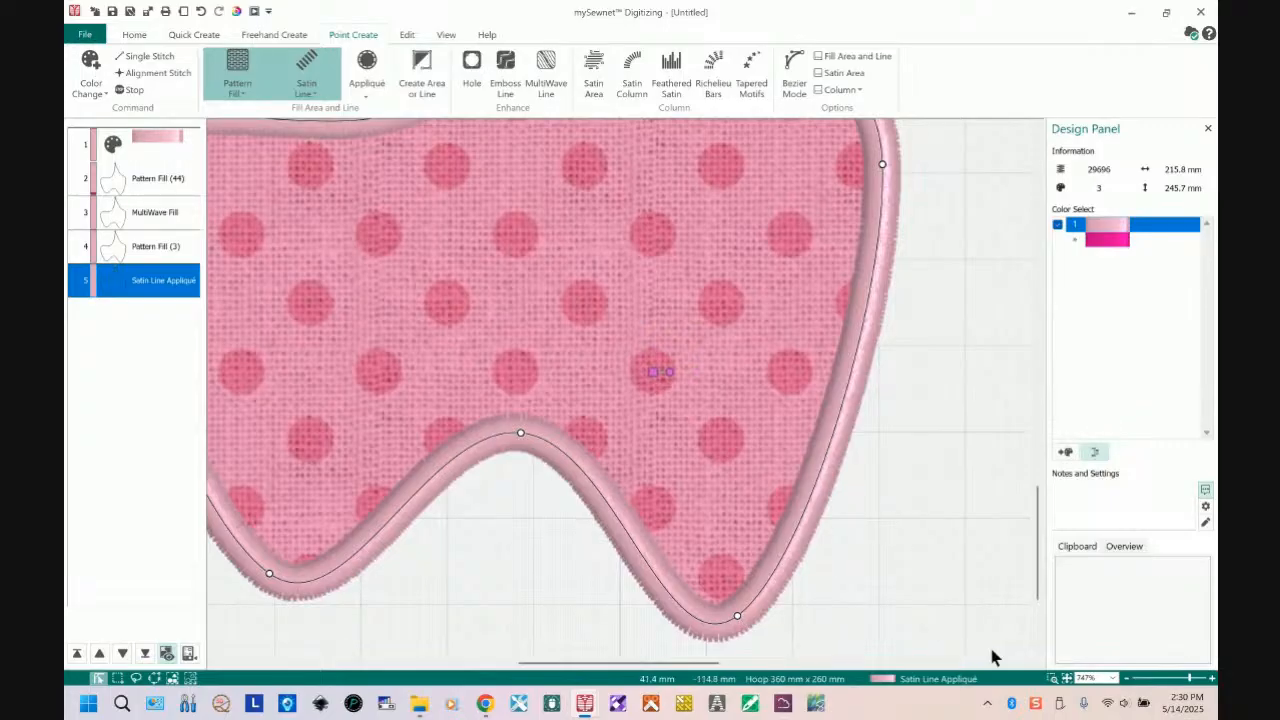
click(1066, 679)
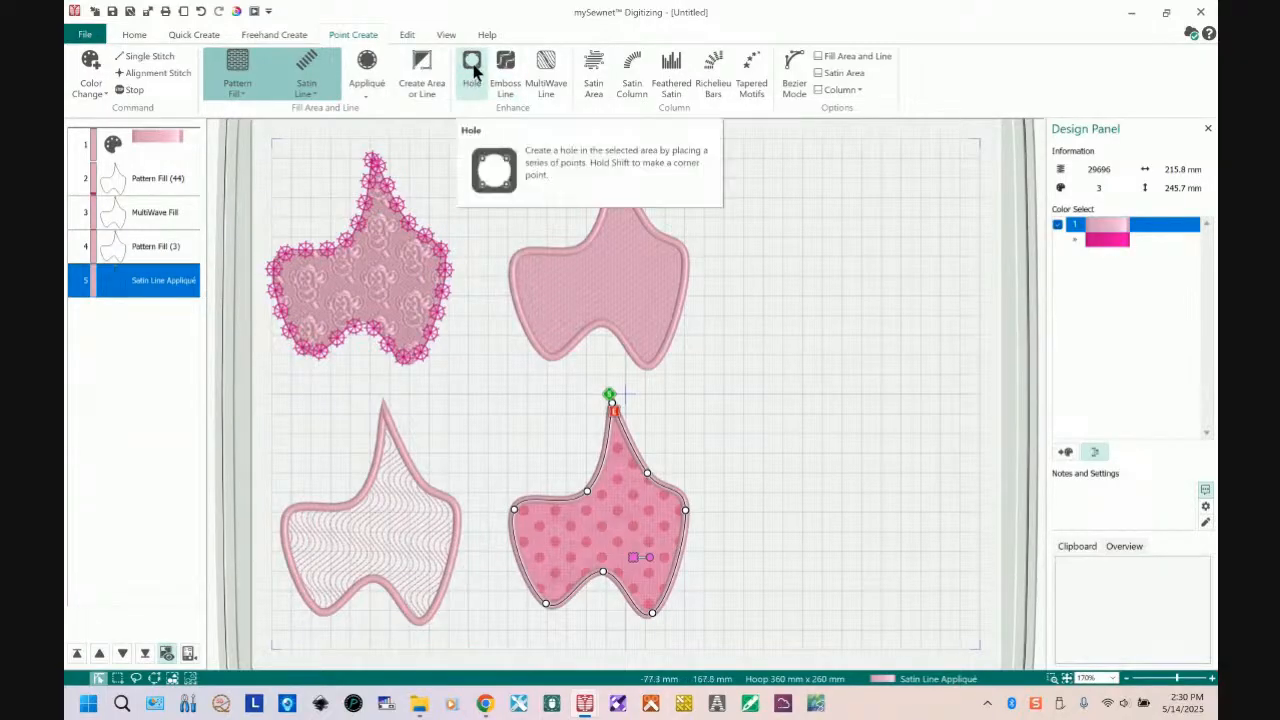
- Use the Hole tool on the upper-left patterned shape and place points for a rough heart outline with a corner at its lower tip
click(378, 232)
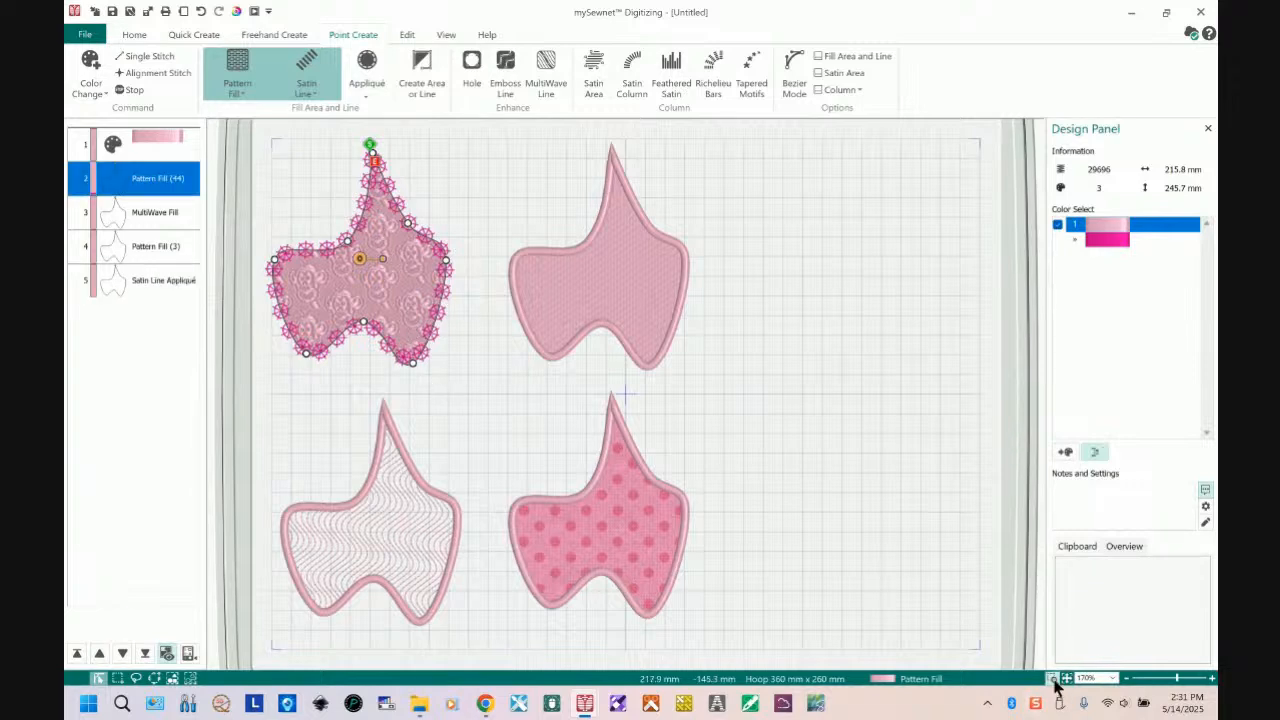
key(z)
drag(269, 404, 501, 141)
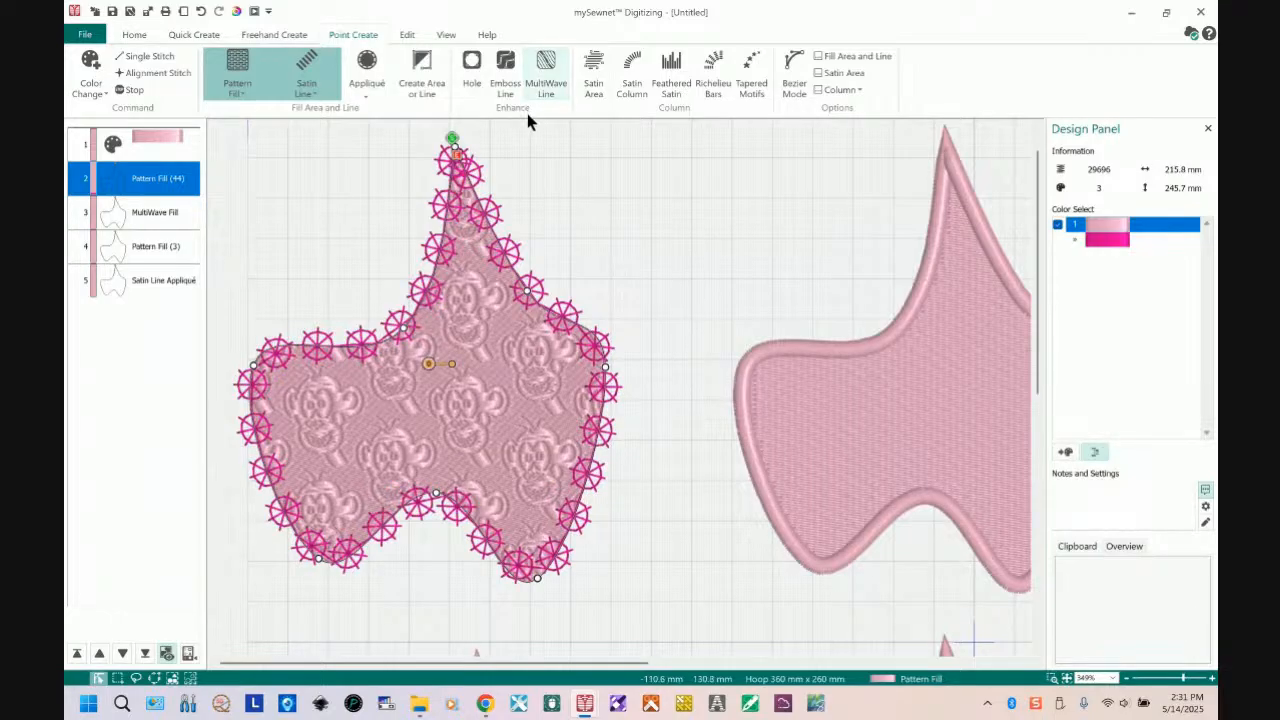
click(472, 66)
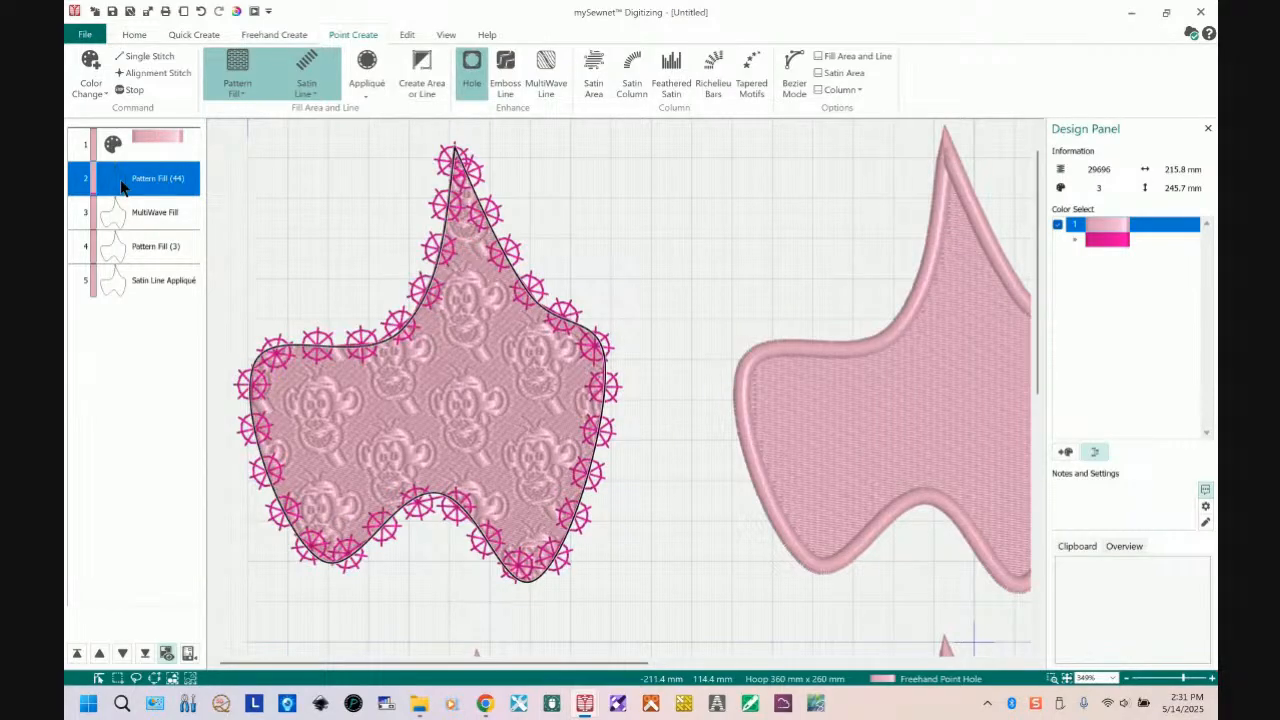
click(468, 307)
click(451, 350)
click(394, 379)
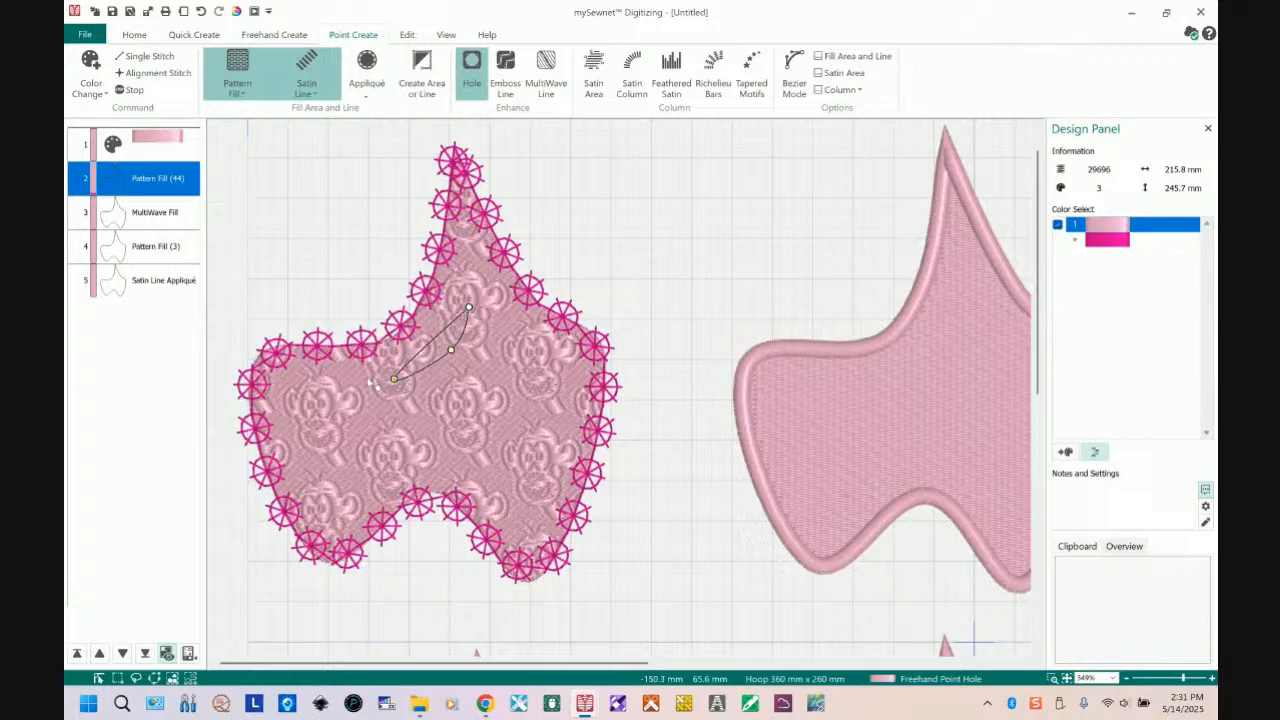
click(366, 407)
click(432, 448)
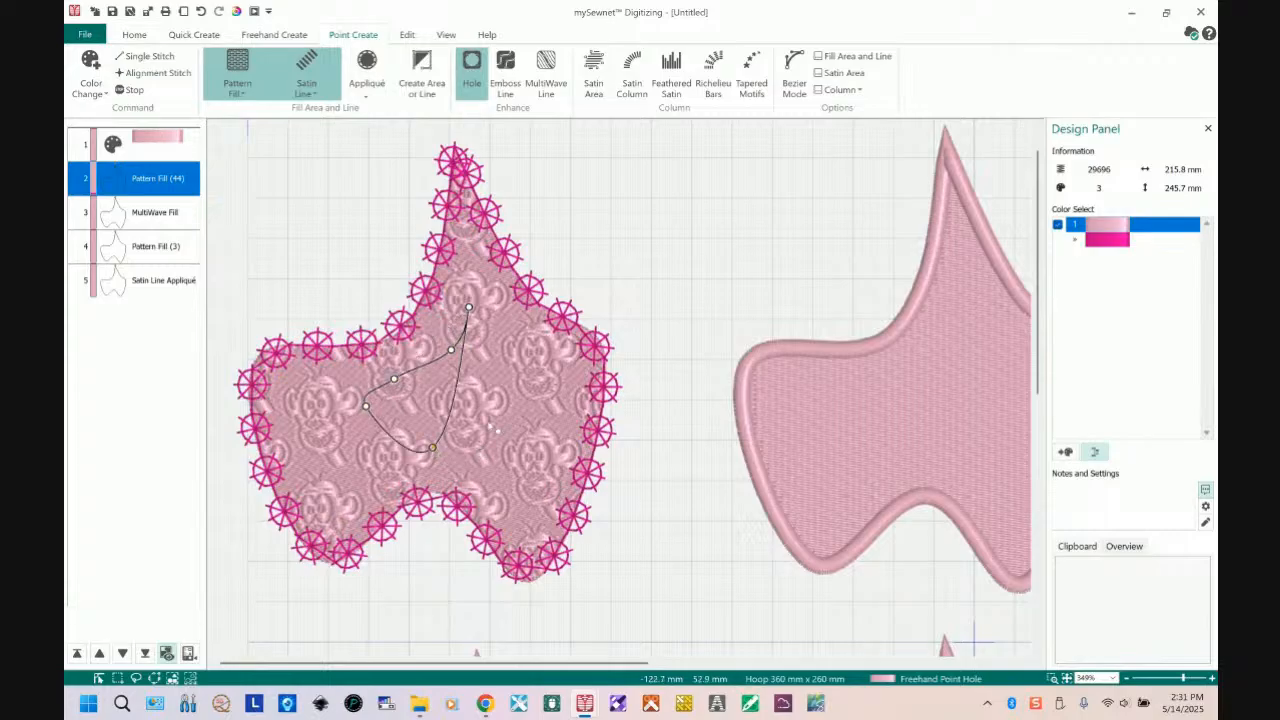
click(452, 458)
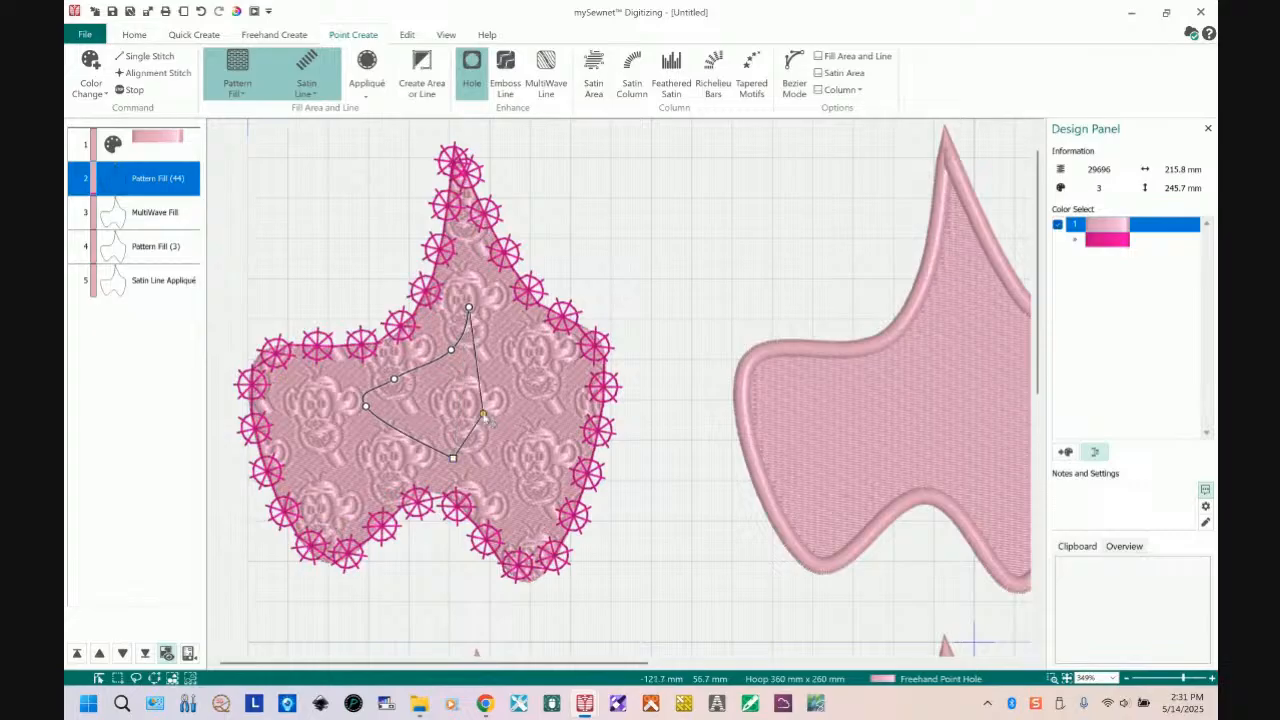
click(501, 375)
click(512, 328)
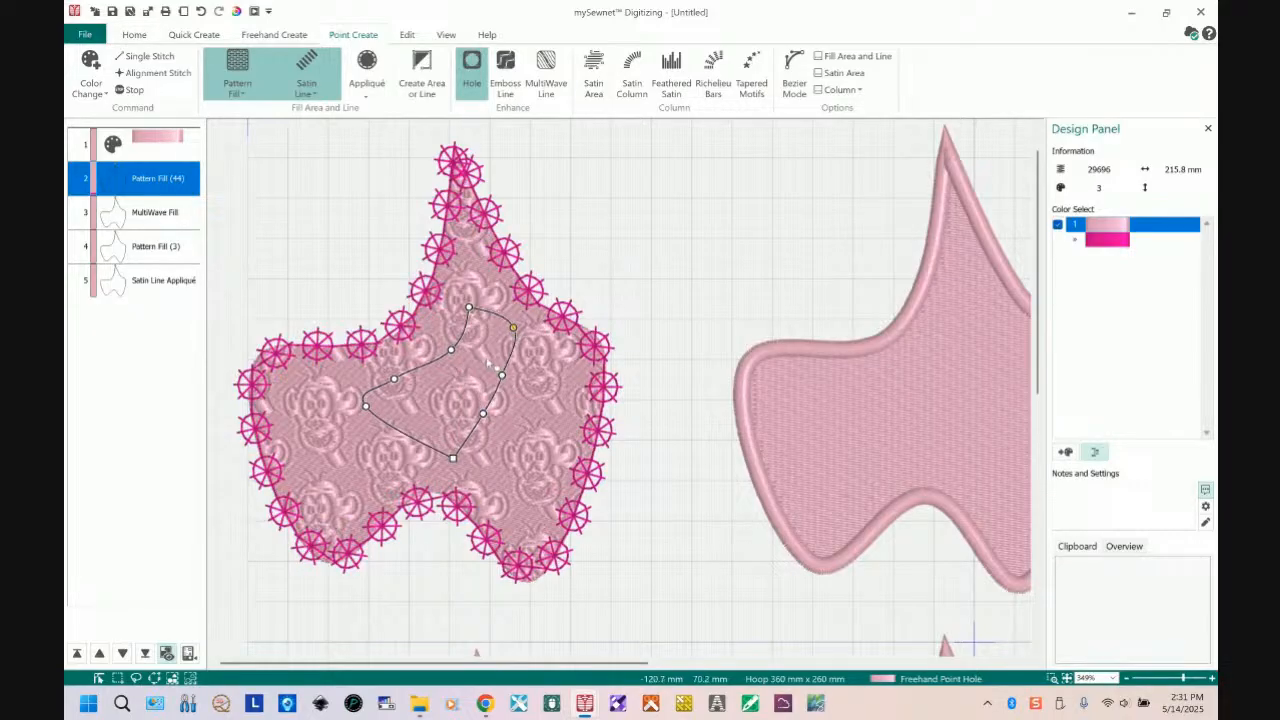
click(480, 352)
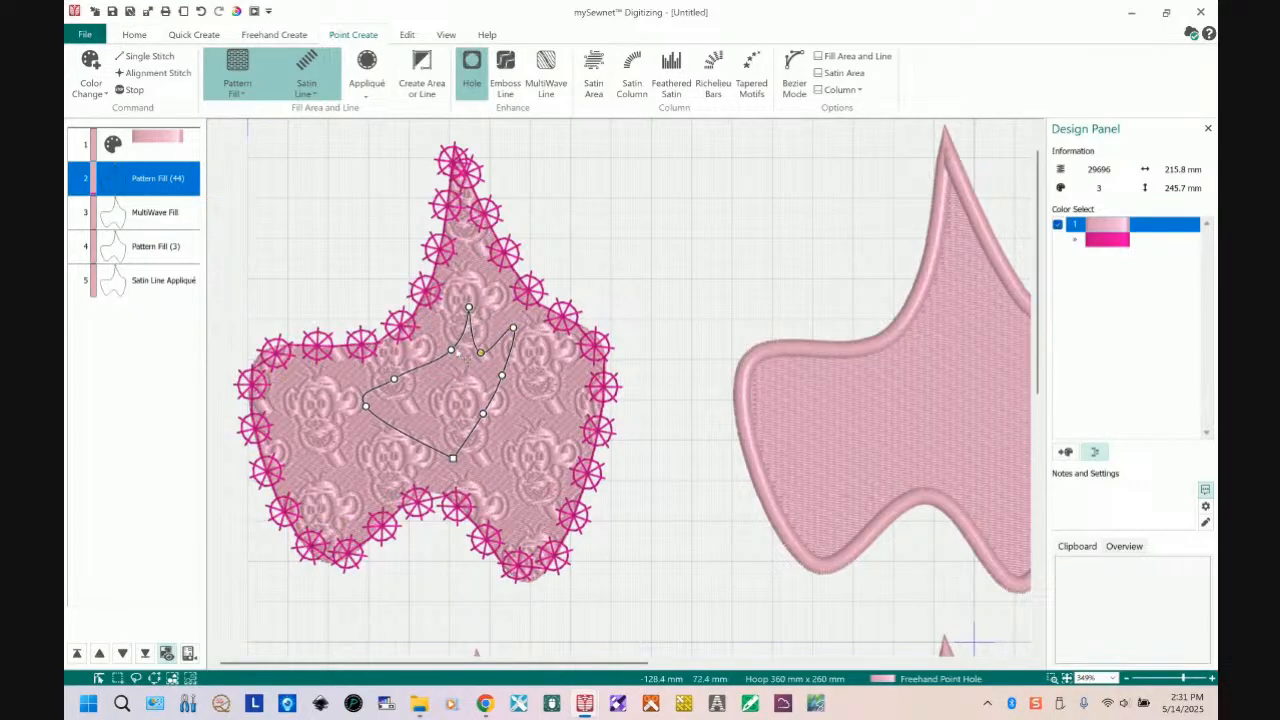
- Move the hole's outline points into a more even, rounded heart and finish cutting the hole from the upper-left shape
drag(452, 351, 418, 347)
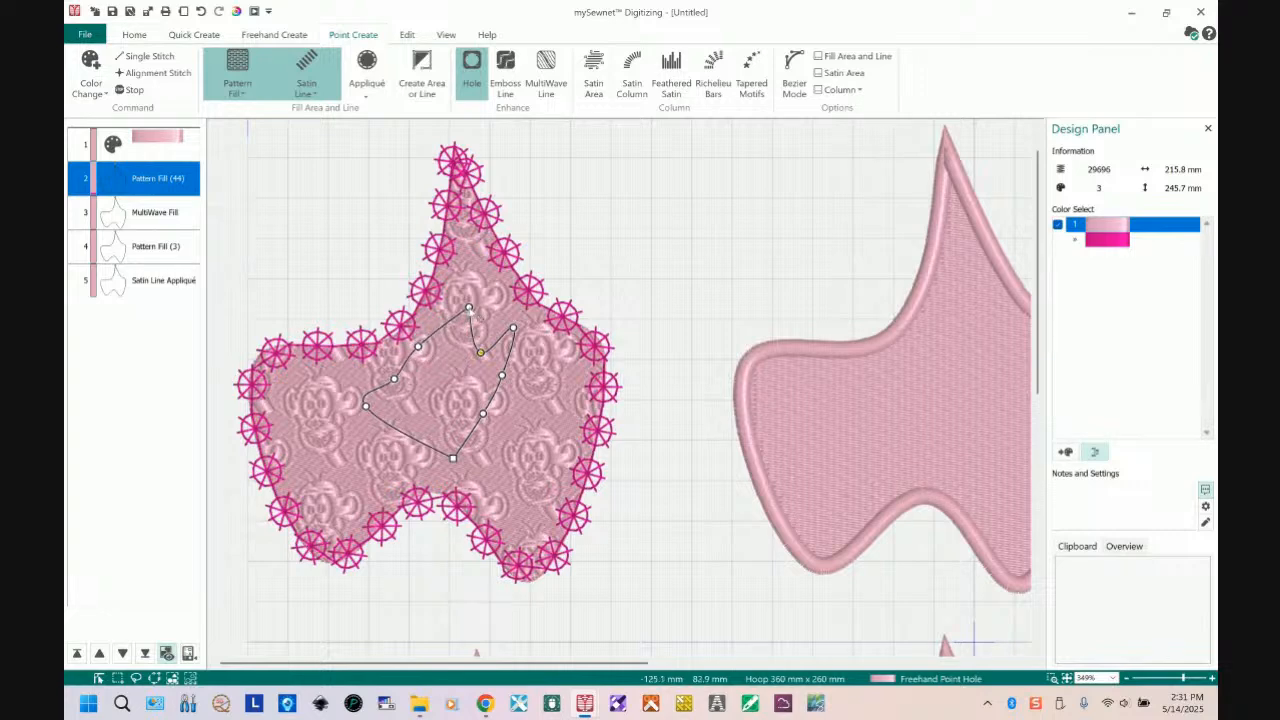
drag(468, 307, 450, 328)
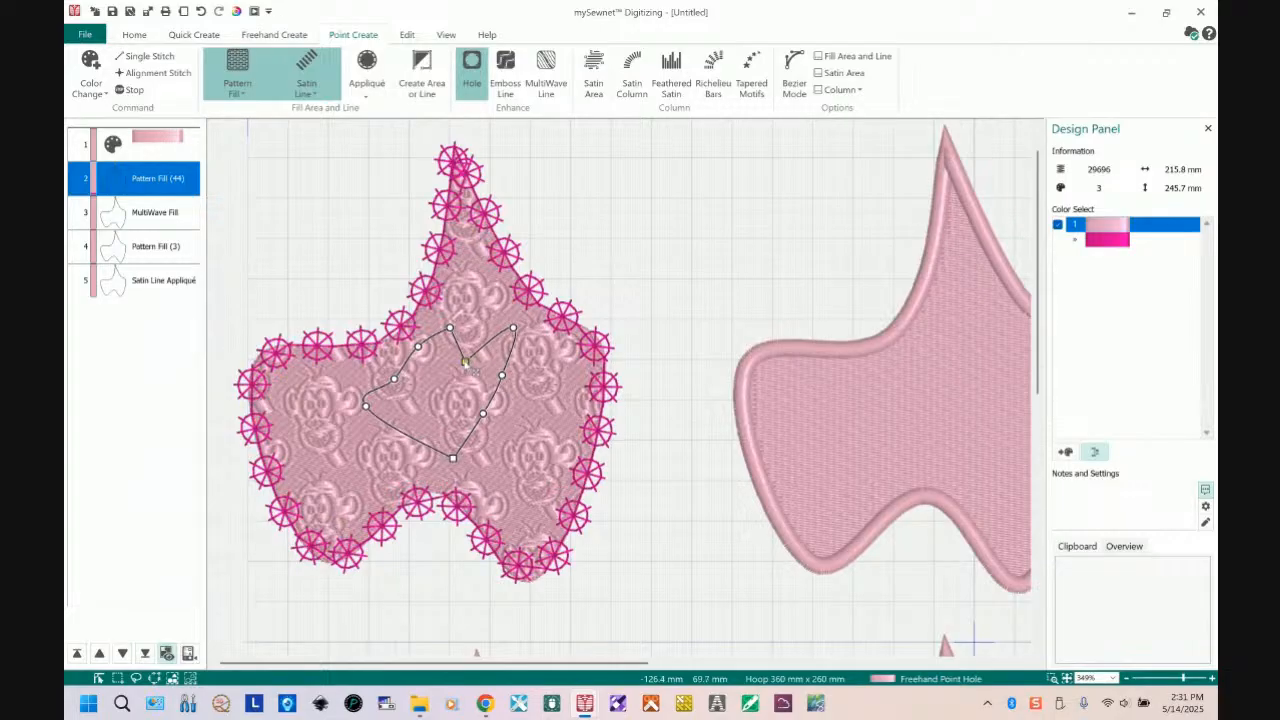
drag(502, 376, 500, 417)
drag(366, 406, 404, 423)
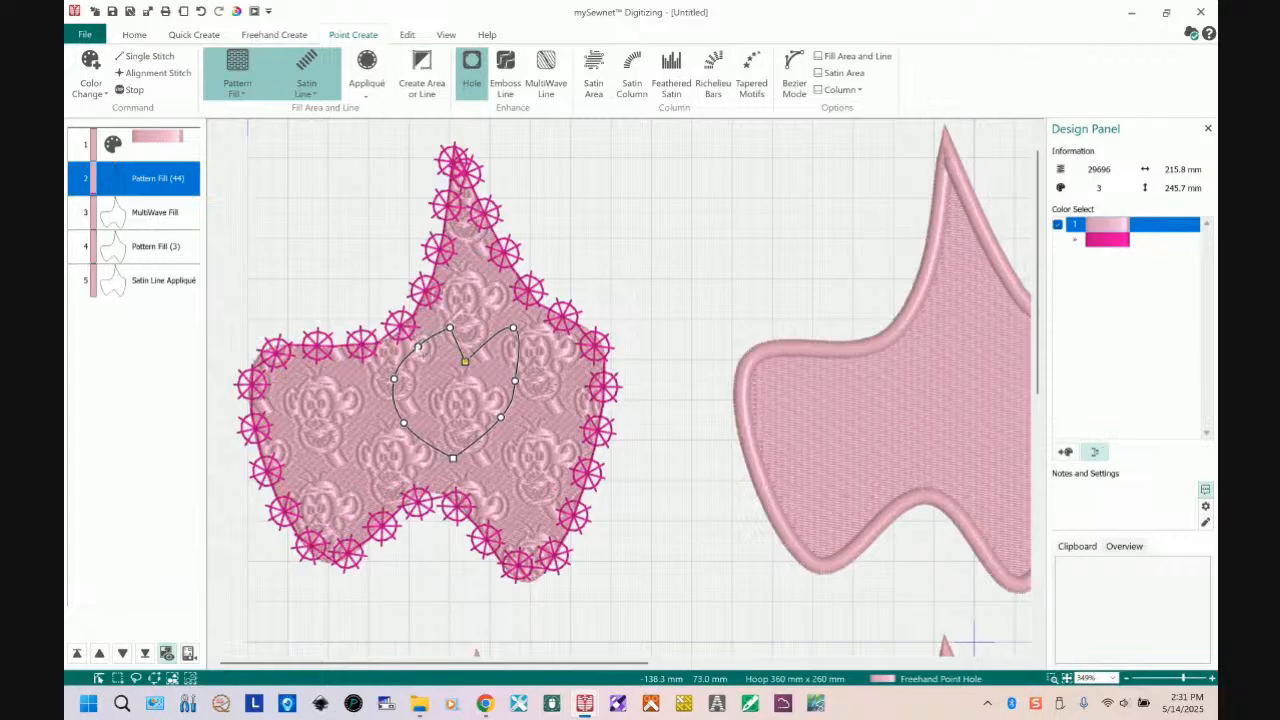
drag(419, 346, 426, 337)
key(Return)
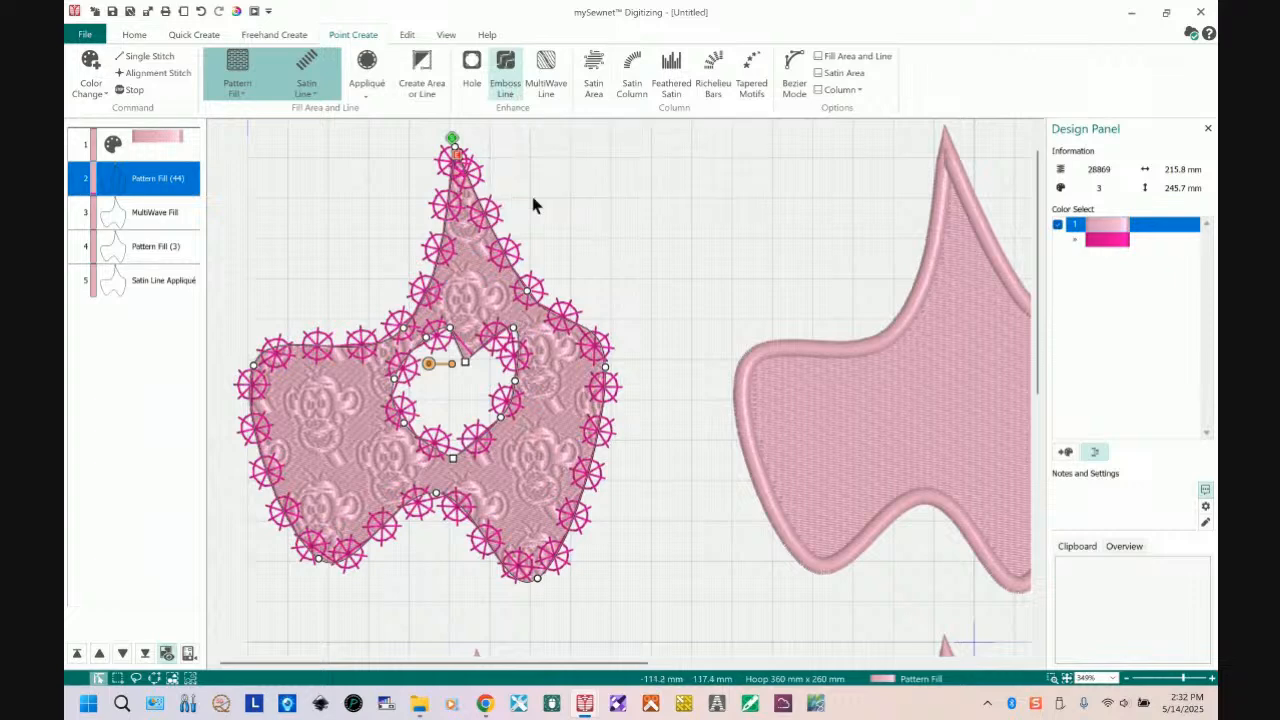
- Shift the upper-right shape's pattern origin down toward its center and swing the angle handle to the opposite side
drag(600, 669, 724, 663)
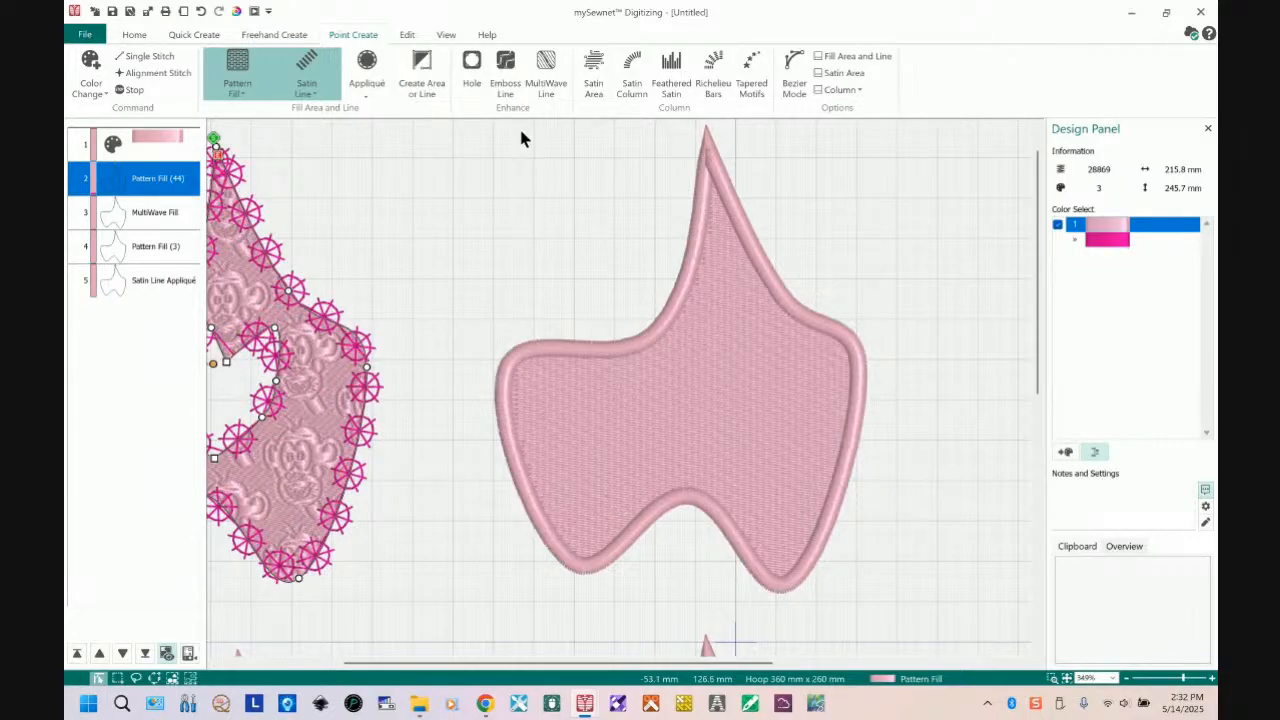
click(127, 245)
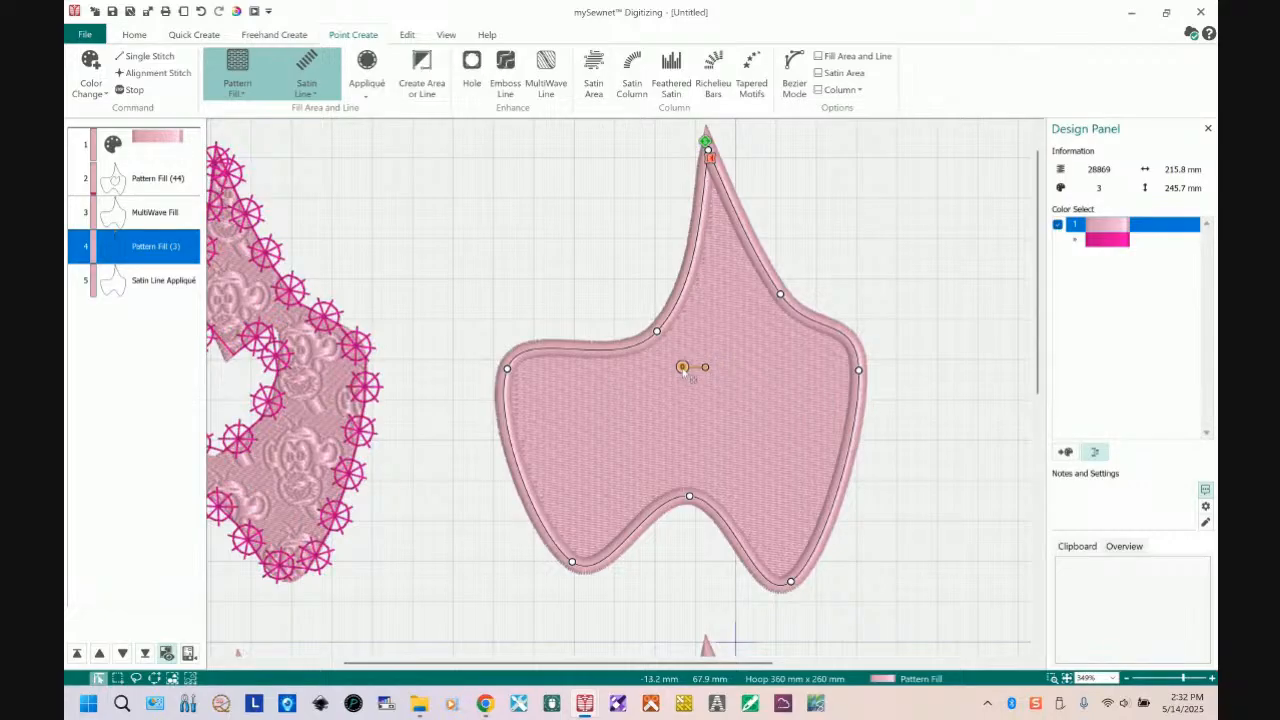
drag(688, 372, 713, 410)
drag(739, 414, 680, 414)
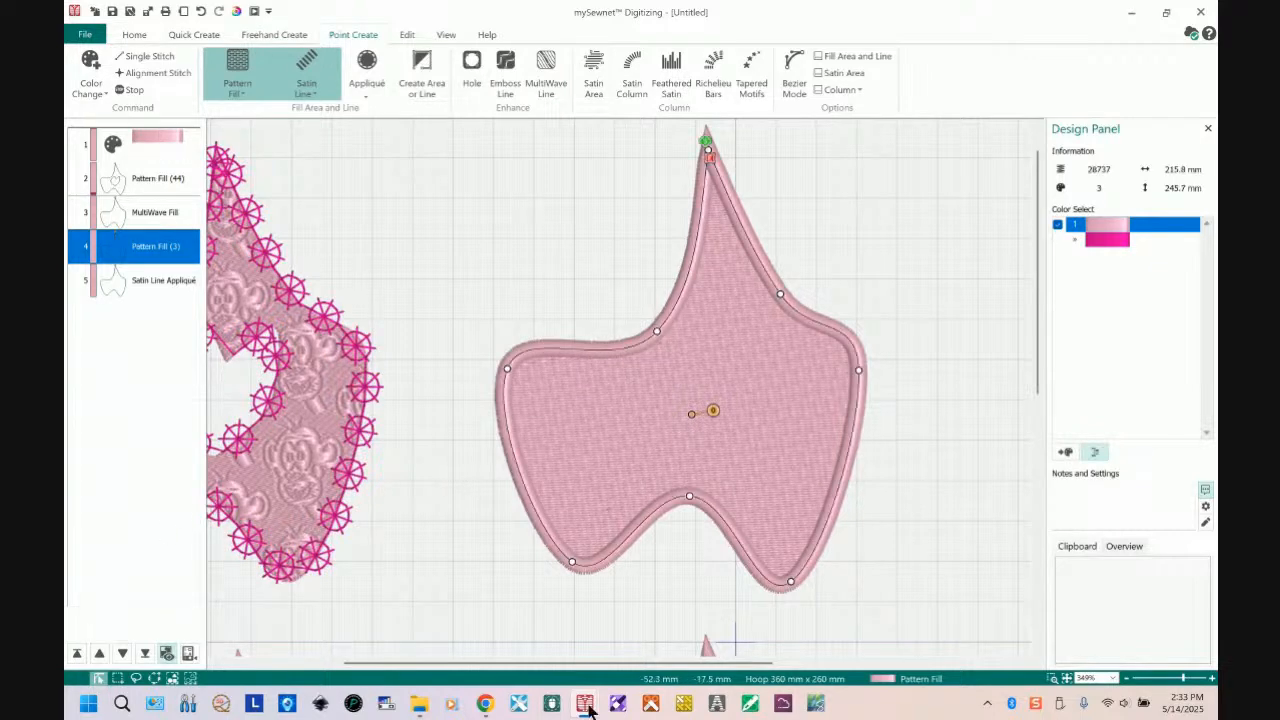
- Move the pattern origin of the upper-left shape to just above its left lobe, tilting the pattern angle slightly
drag(583, 669, 466, 669)
click(295, 443)
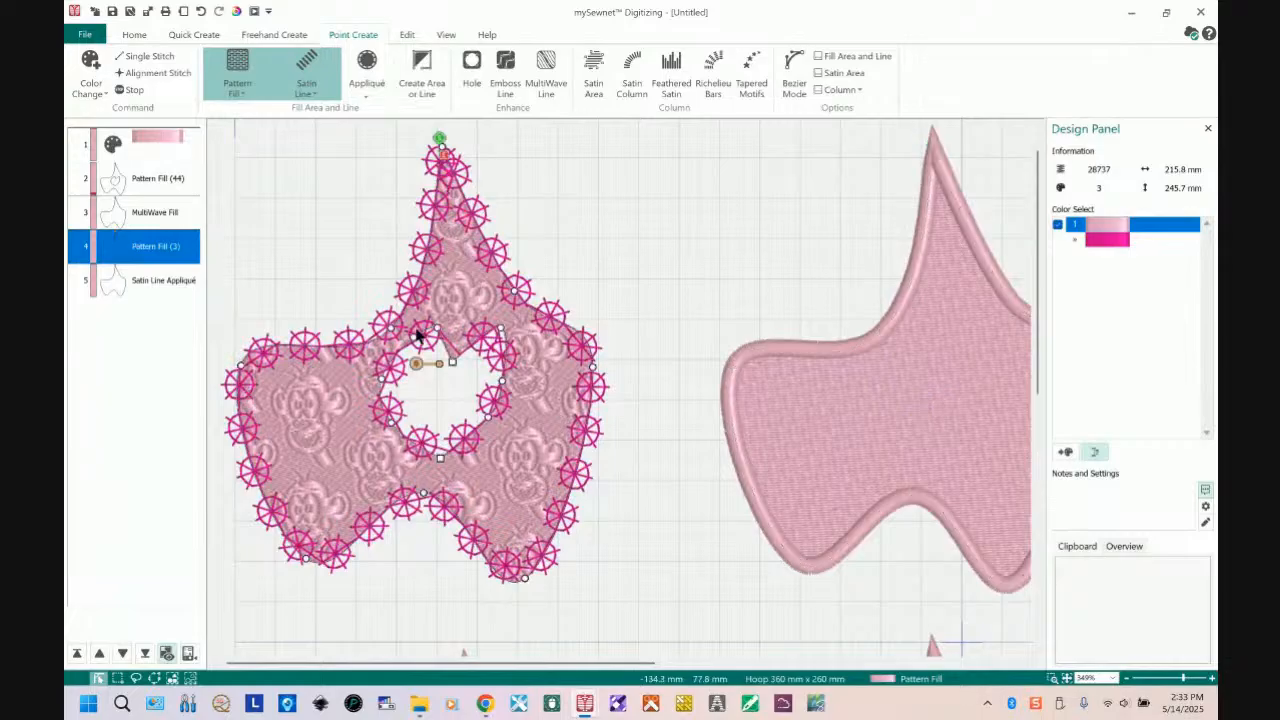
mouse_move(416, 364)
mouse_down()
mouse_move(347, 380)
mouse_move(333, 332)
mouse_move(348, 358)
mouse_move(336, 374)
mouse_move(297, 376)
mouse_move(246, 299)
mouse_up()
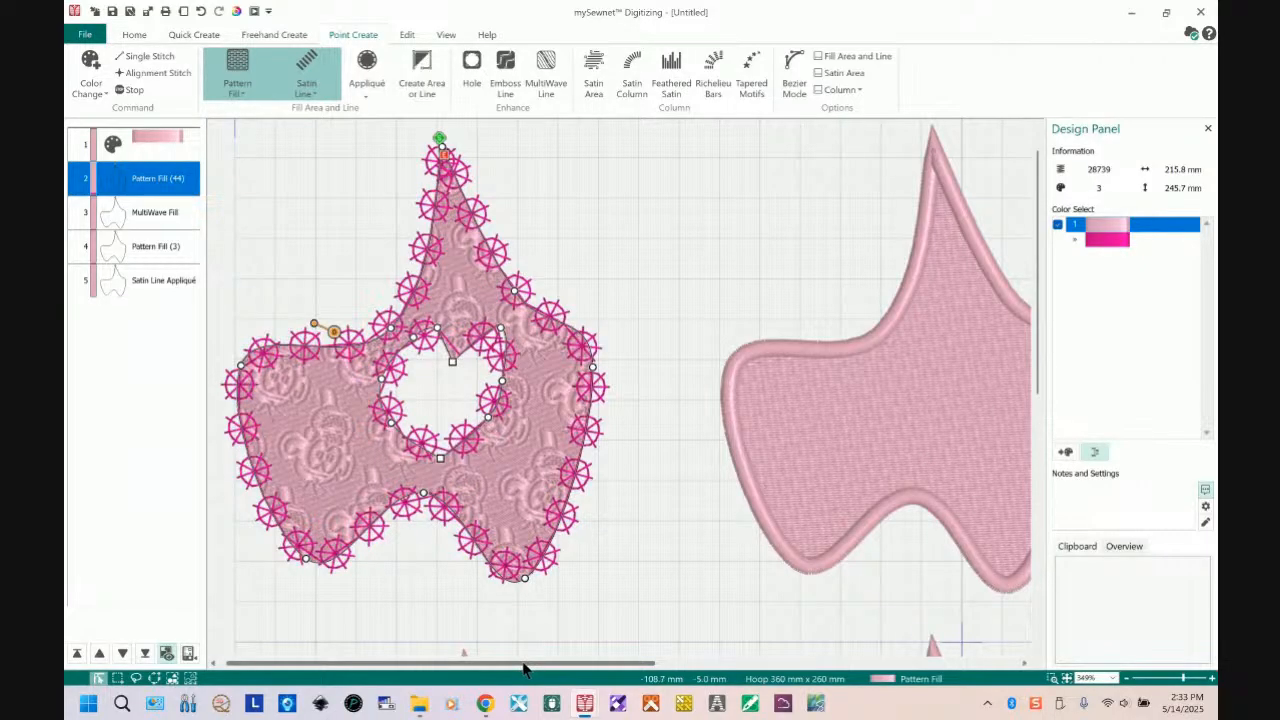
- Add a shallow U-shaped emboss line as the left eye in the upper-right shape's pattern fill
drag(520, 668, 662, 668)
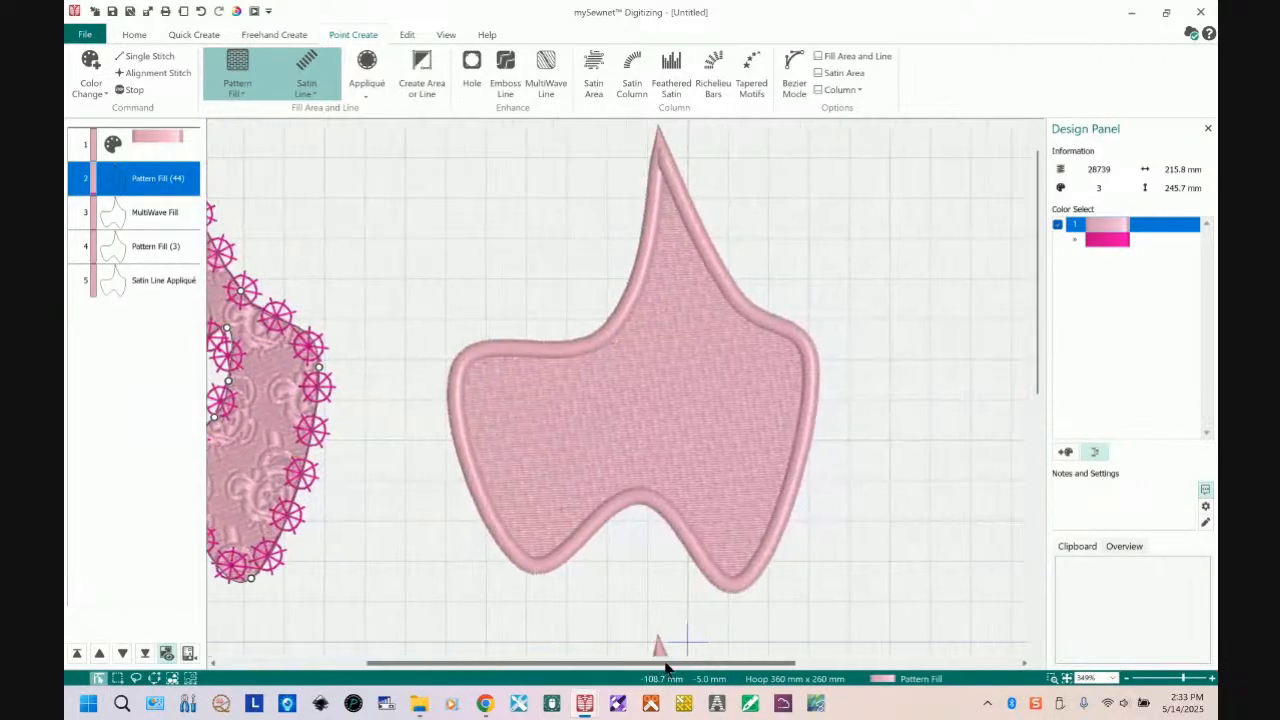
click(711, 340)
click(95, 245)
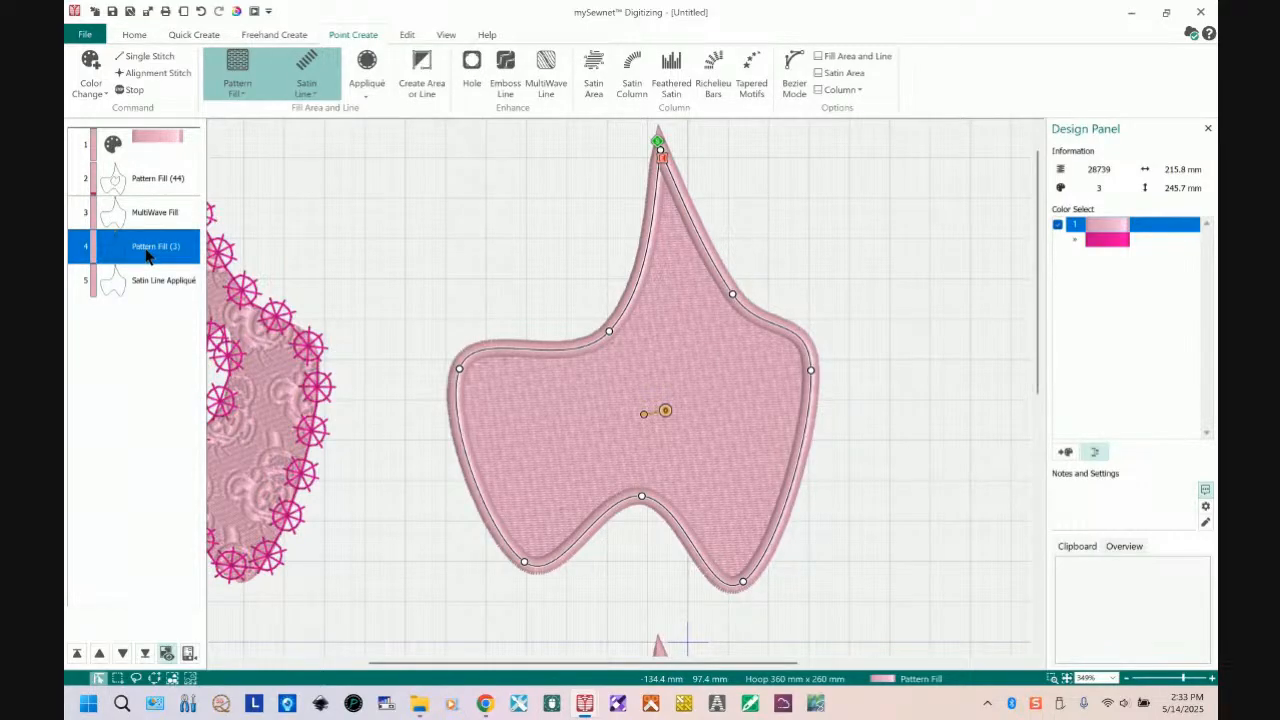
click(508, 65)
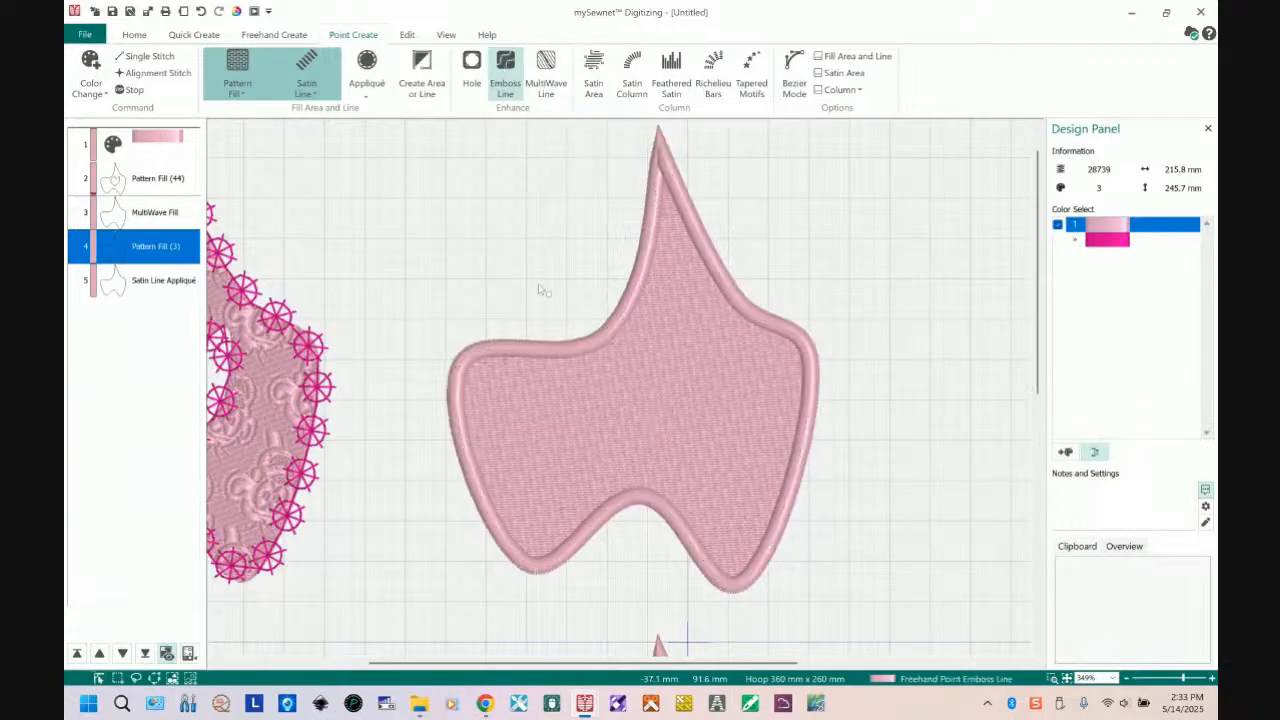
click(608, 379)
click(626, 377)
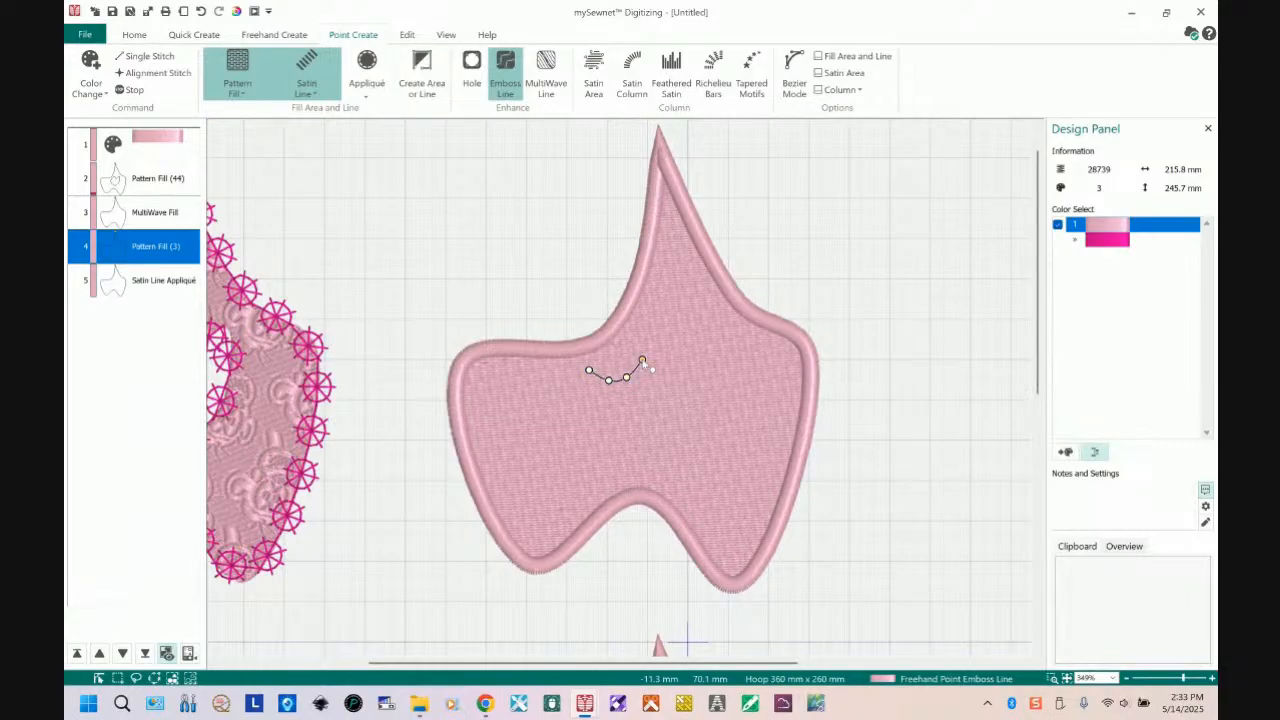
click(642, 360)
key(Return)
- Add a deeper U-shaped emboss line as the right eye, level with the left one
click(685, 377)
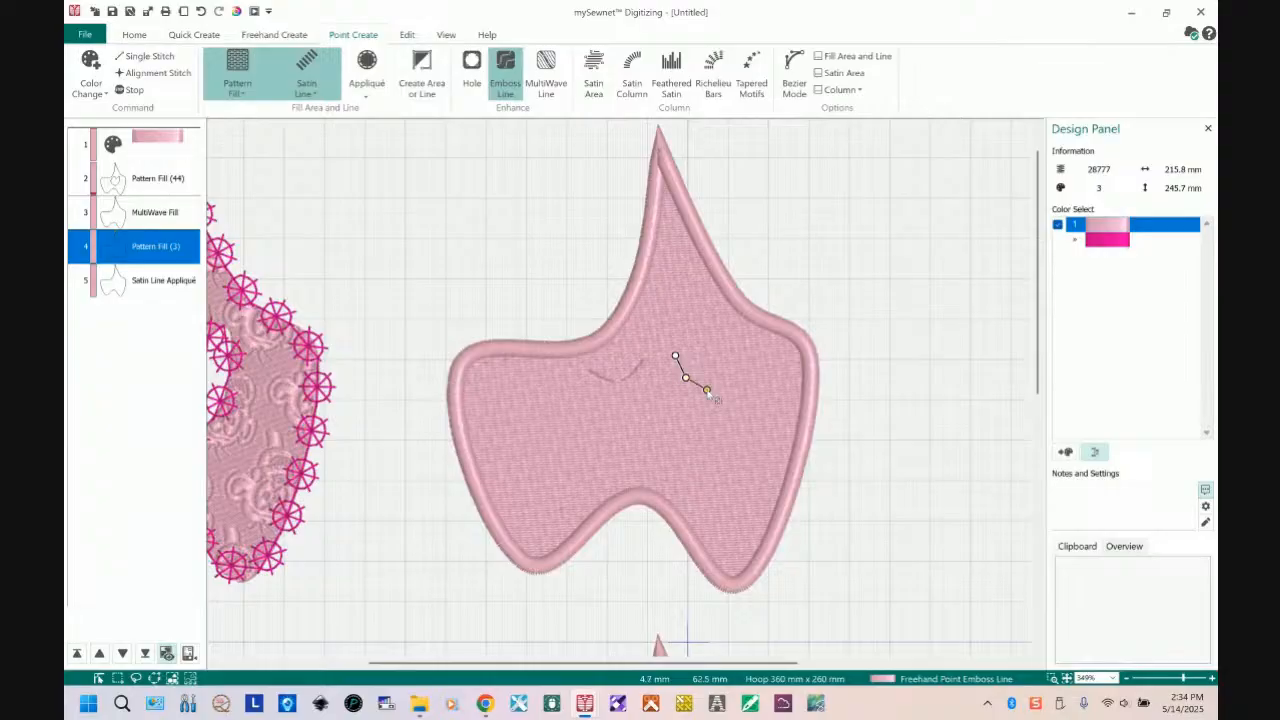
click(723, 380)
click(731, 353)
key(Return)
- Add a hooked emboss line as a nose, running down between the eyes and curving back to the left
click(653, 376)
click(669, 420)
click(617, 427)
key(Return)
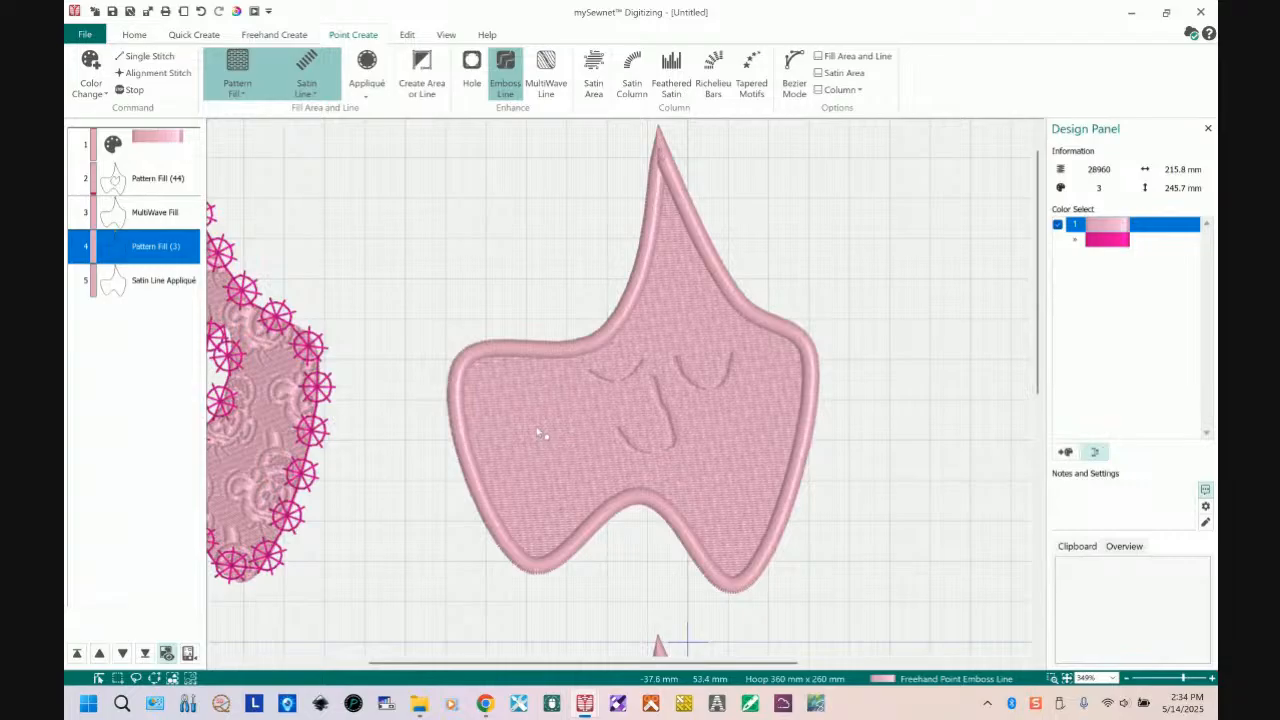
- Add a wide zigzag emboss line as a mouth below the nose, spanning most of the upper-right shape, and end embossing
click(548, 461)
click(590, 457)
click(630, 477)
click(660, 463)
click(701, 484)
click(710, 452)
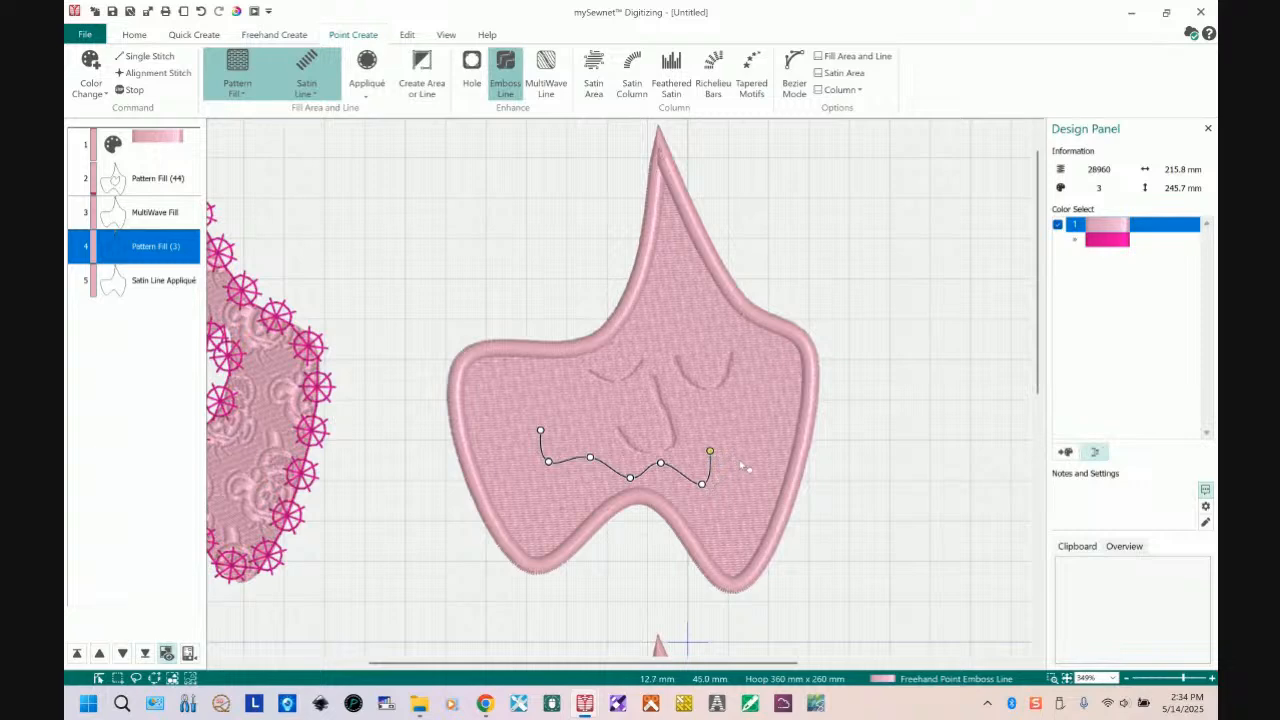
click(741, 423)
key(Return)
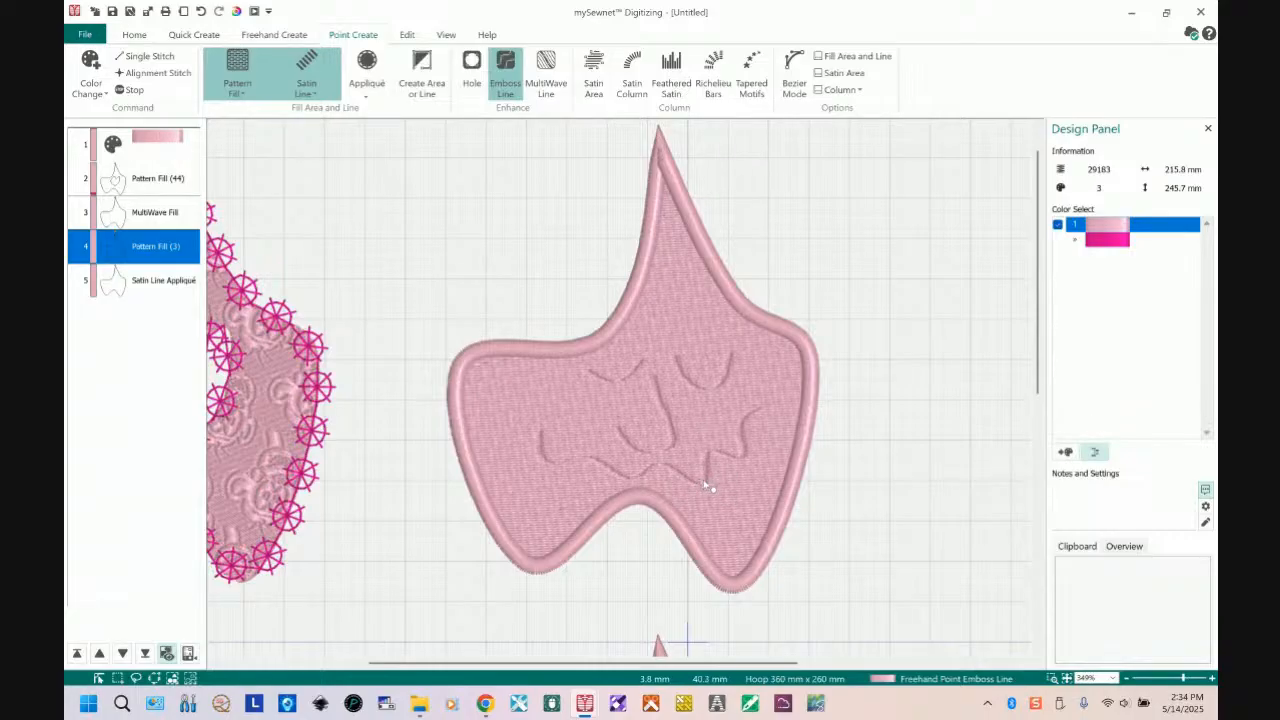
right_click(742, 399)
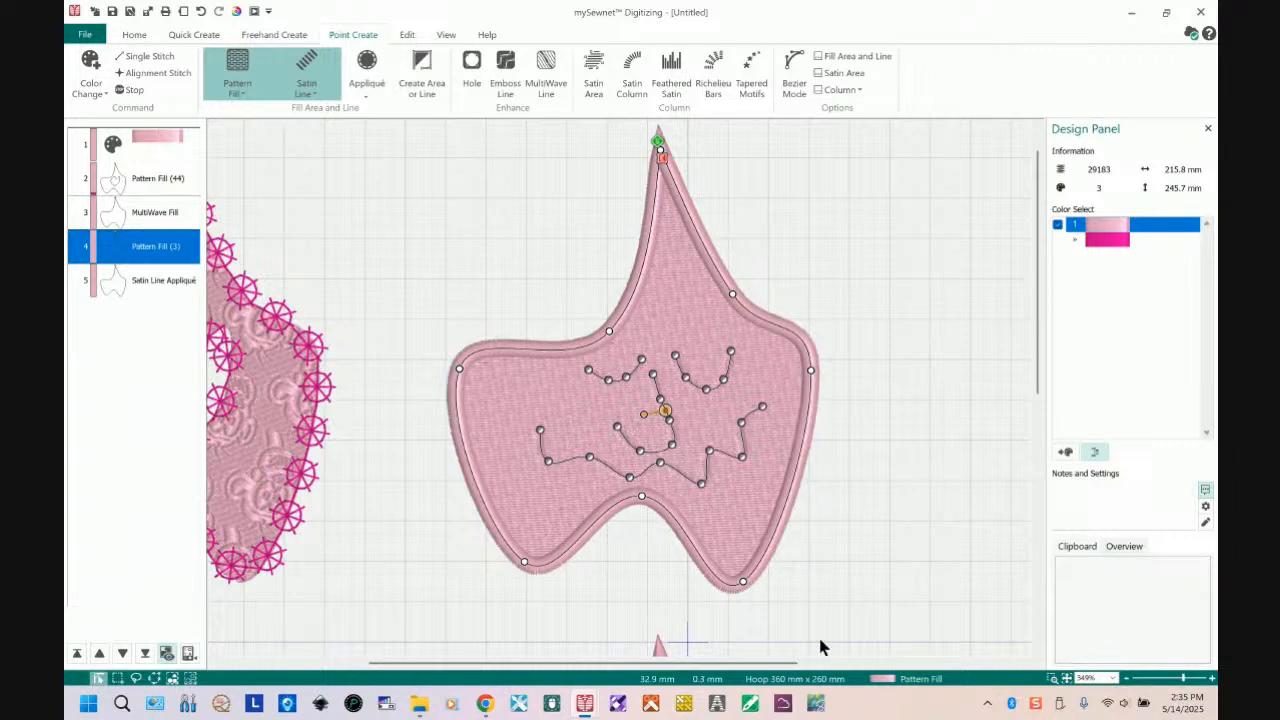
- Draw a stepped MultiWave line diagonally across the lower-left MultiWave Fill shape, from outside its upper left to outside its lower right
drag(1047, 331, 1042, 592)
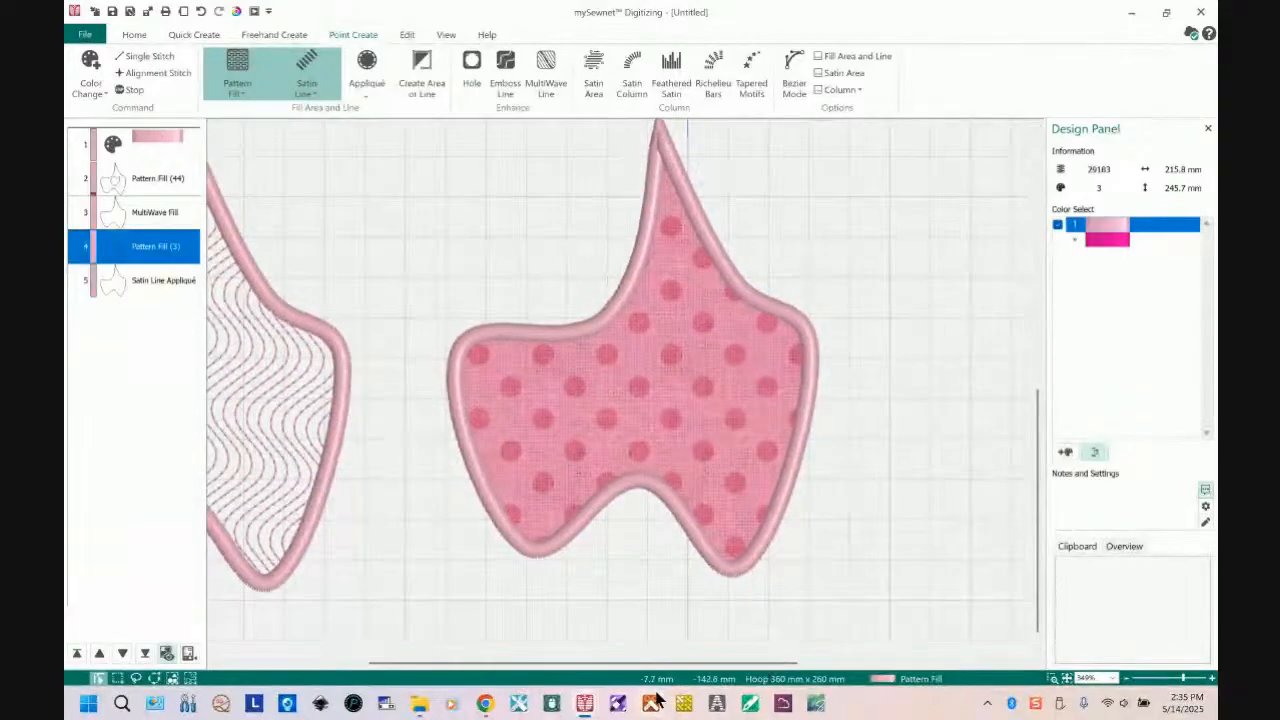
drag(735, 668, 586, 668)
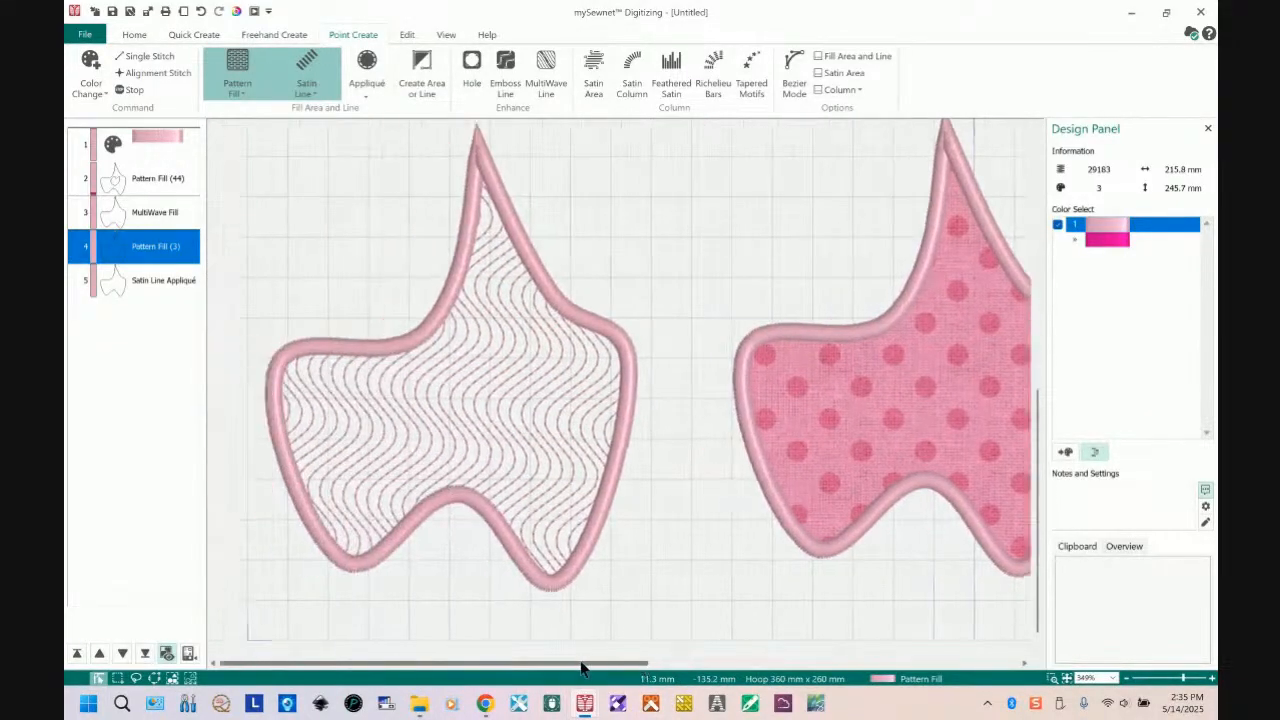
click(548, 62)
click(150, 210)
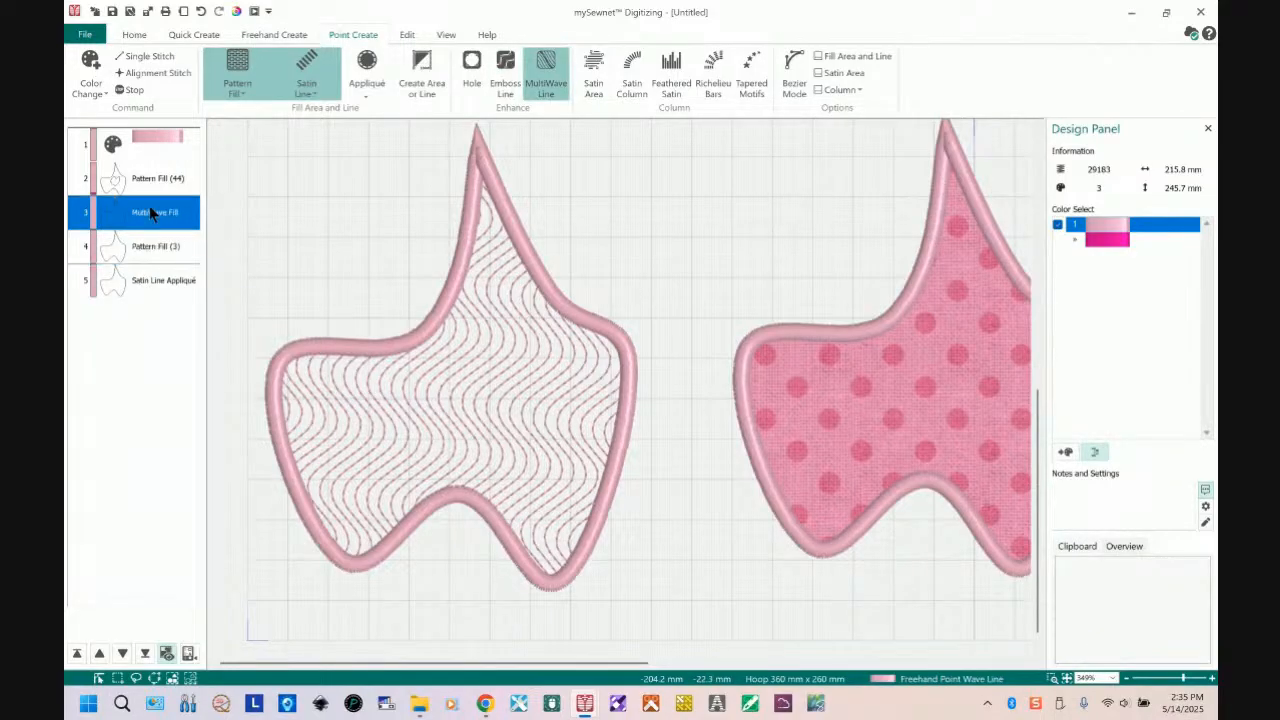
click(415, 199)
click(431, 261)
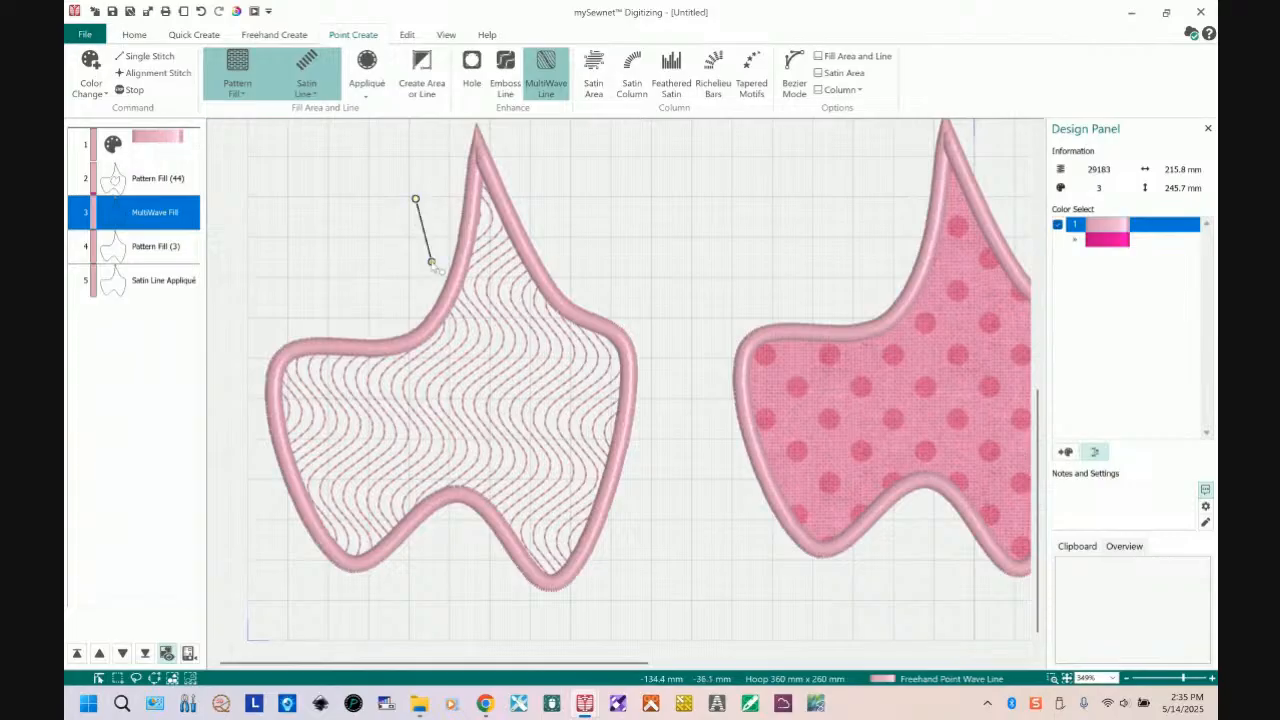
click(507, 300)
click(533, 364)
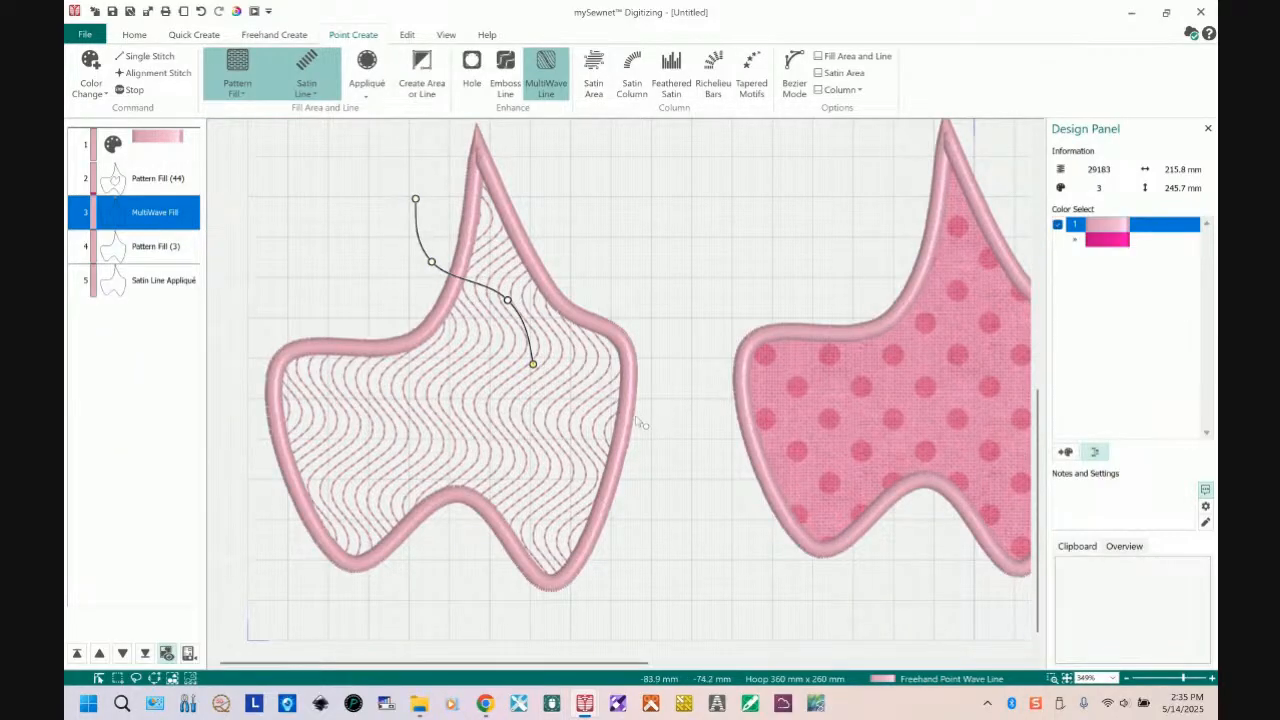
click(639, 414)
click(695, 483)
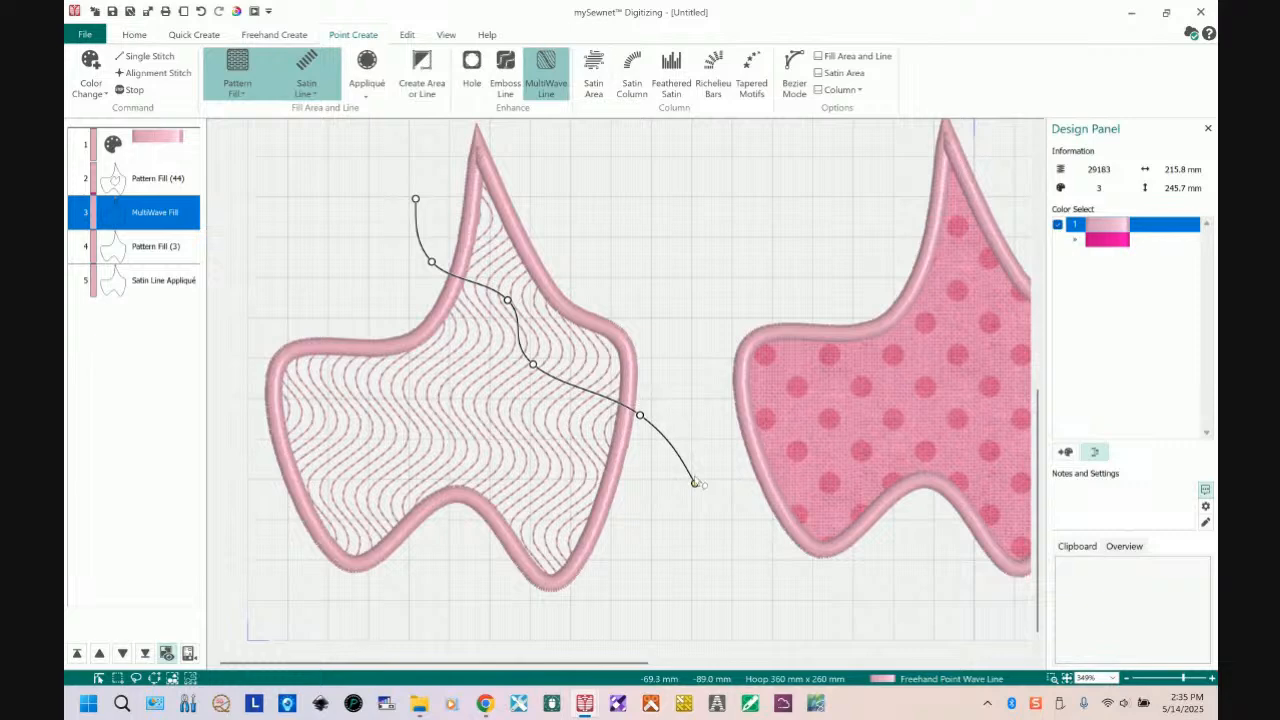
key(Return)
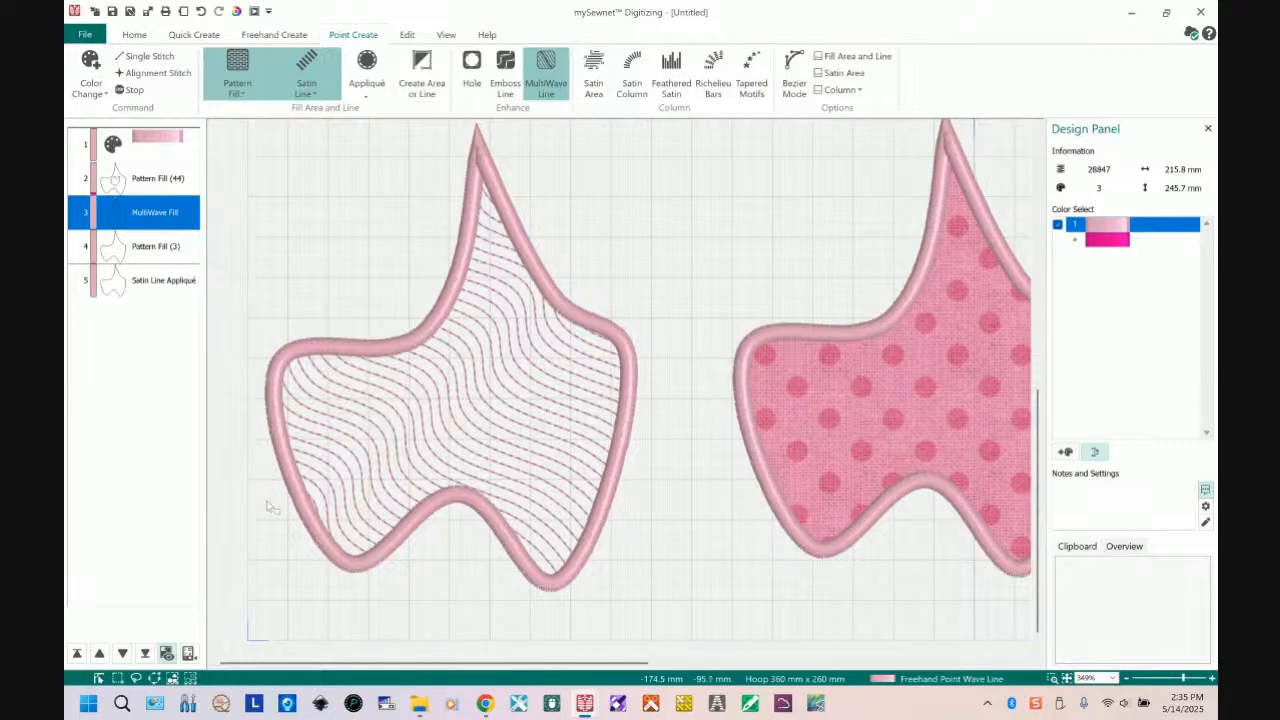
- Add a second, S-shaped MultiWave line from outside the shape's lower left, through its left lobe, to outside its upper left edge
click(279, 532)
click(368, 474)
click(332, 394)
click(446, 365)
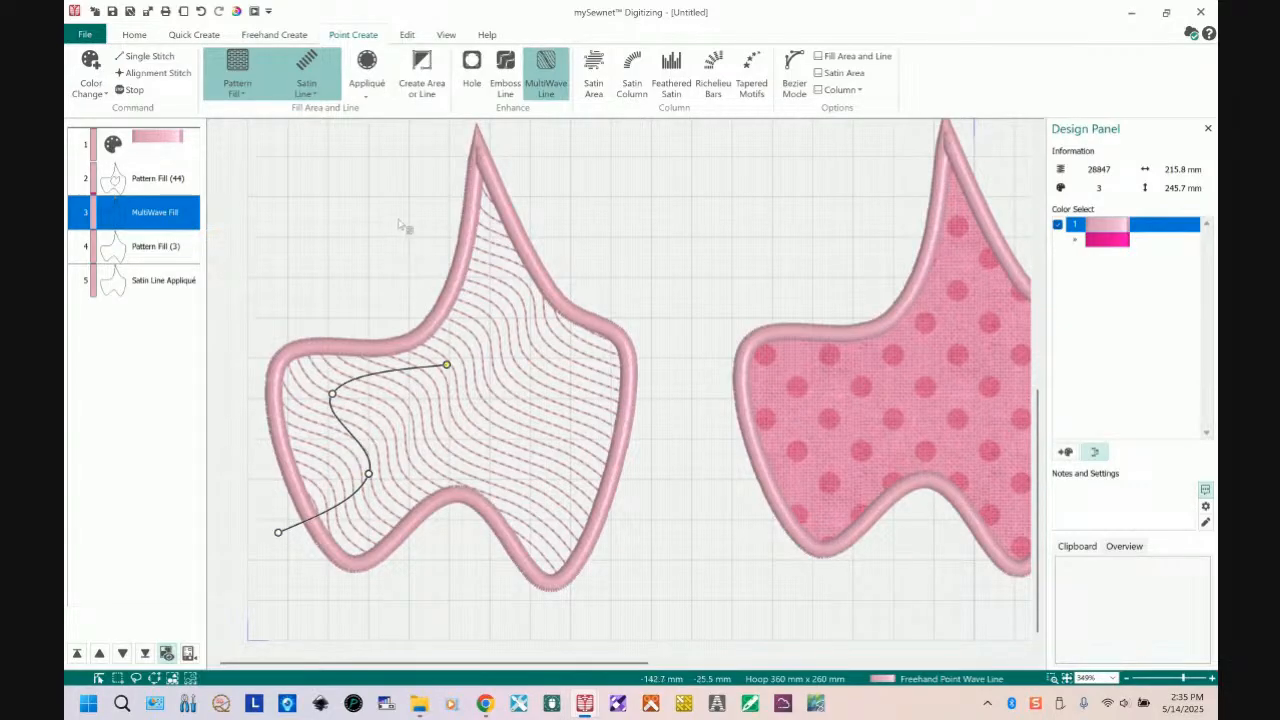
click(399, 219)
right_click(399, 219)
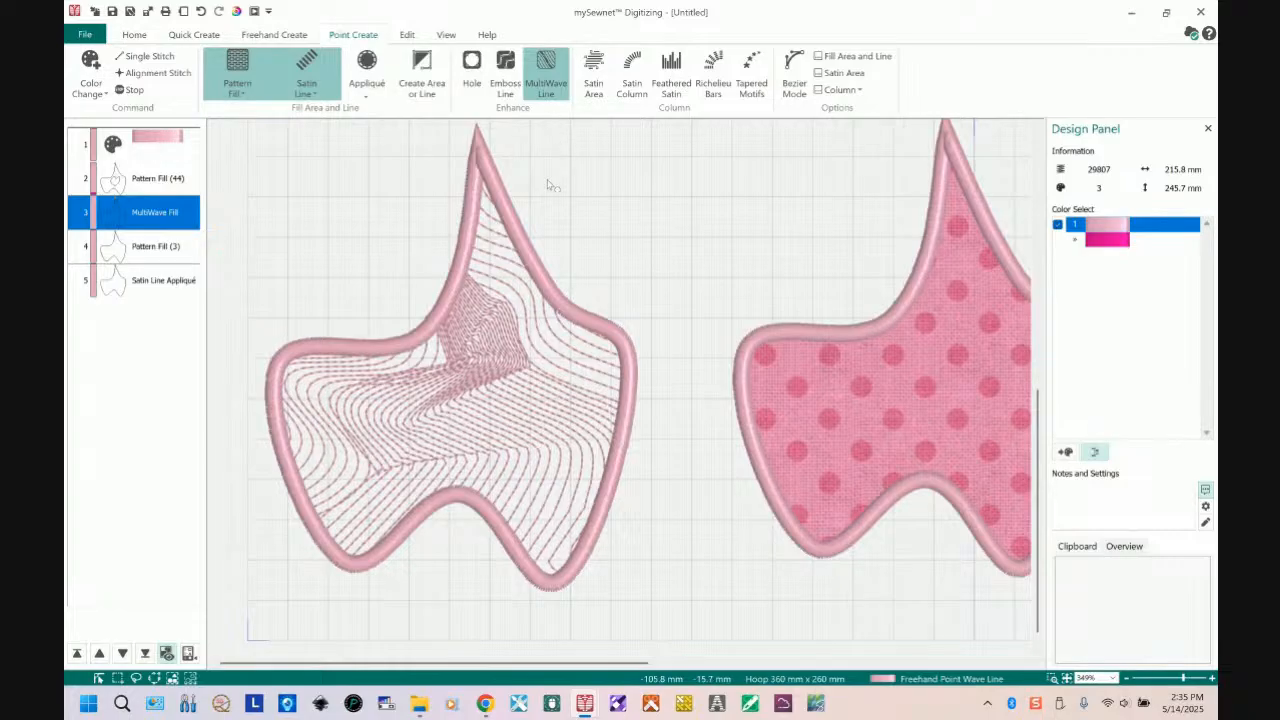
- End line drawing, move the S-shaped MultiWave line's inner point outside the shape's upper left edge, and shift the stepped line's start farther left
key(Escape)
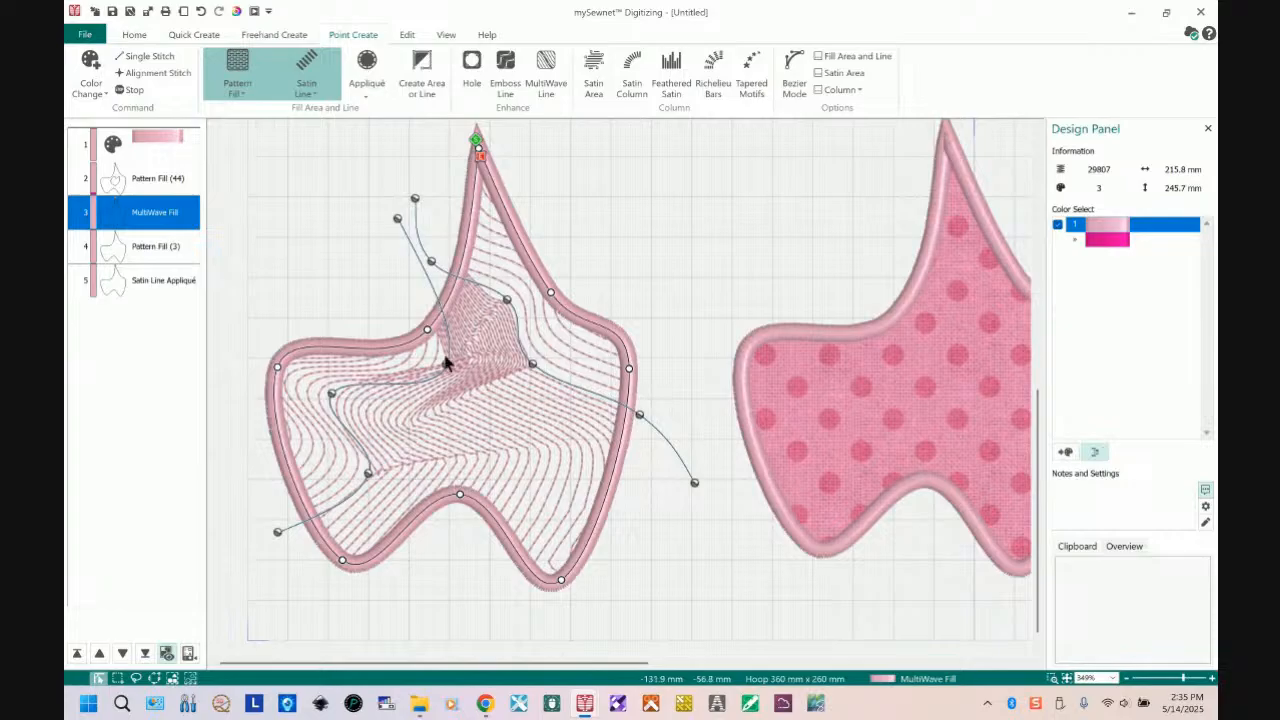
drag(446, 365, 364, 314)
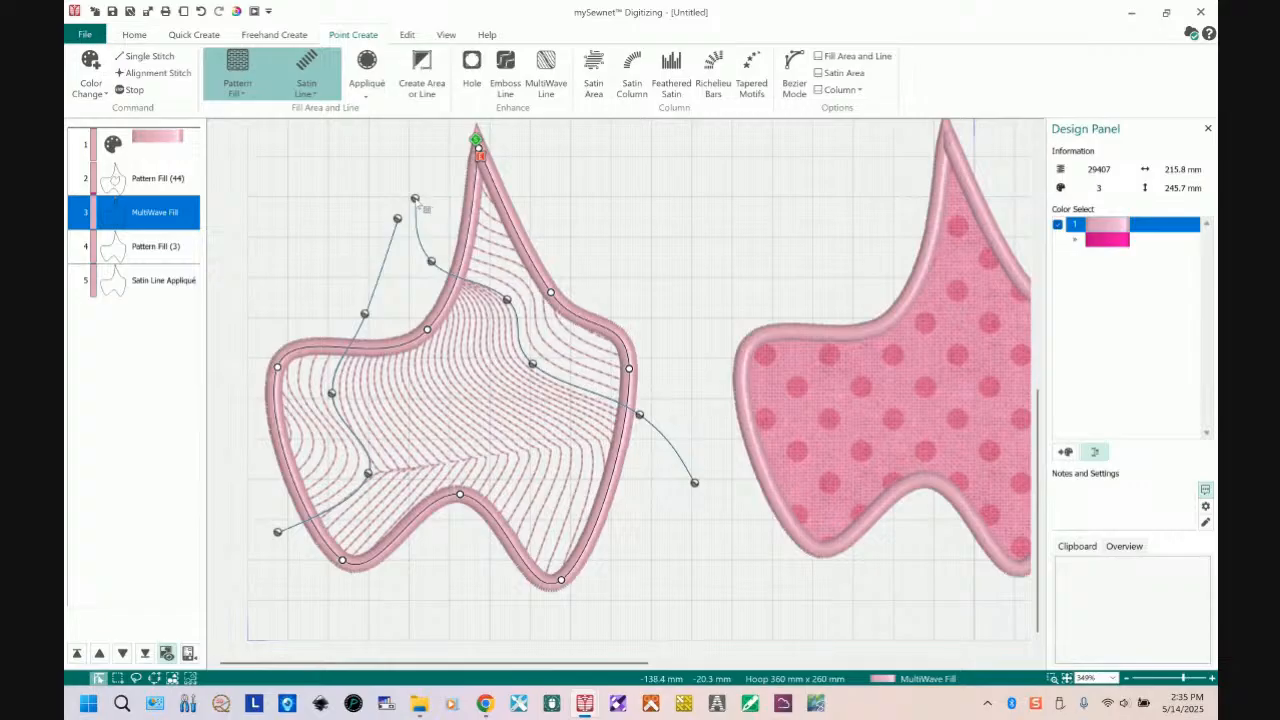
drag(415, 199, 321, 263)
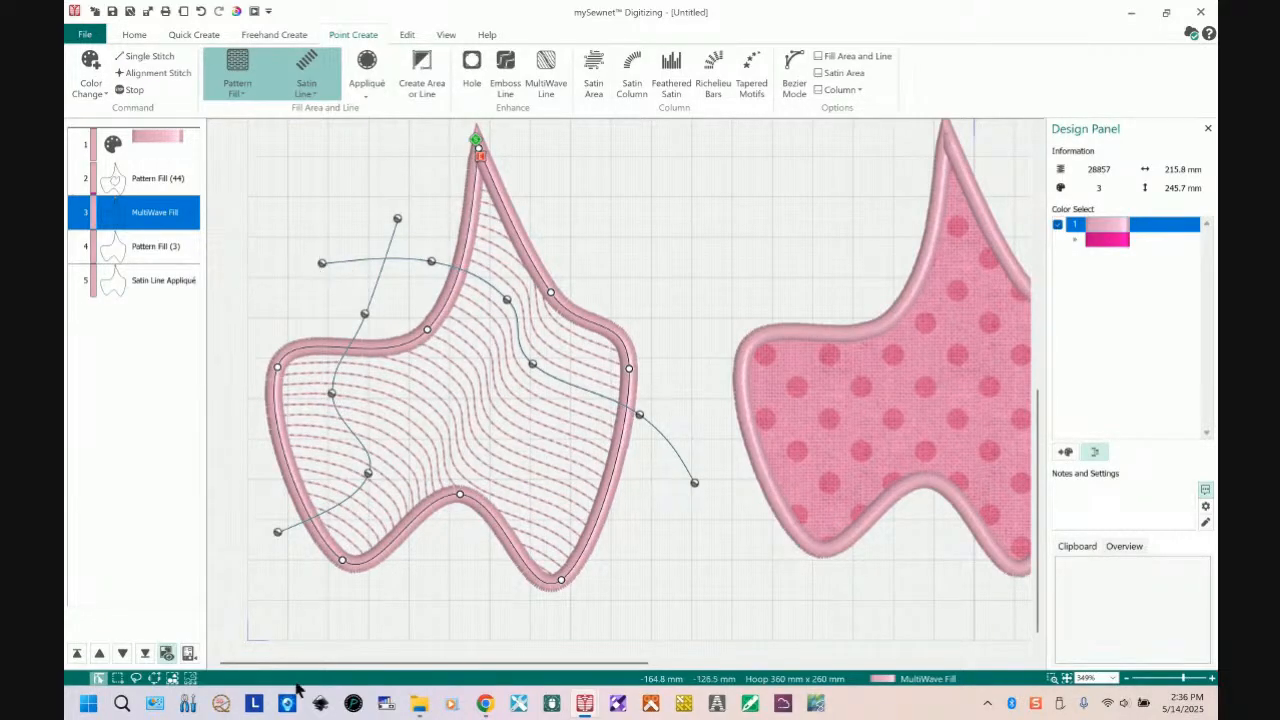
- Swing the S-shaped line's lower end beyond the shape's lower right, and pull one inner point of each MultiWave line outside the shape
drag(277, 532, 367, 560)
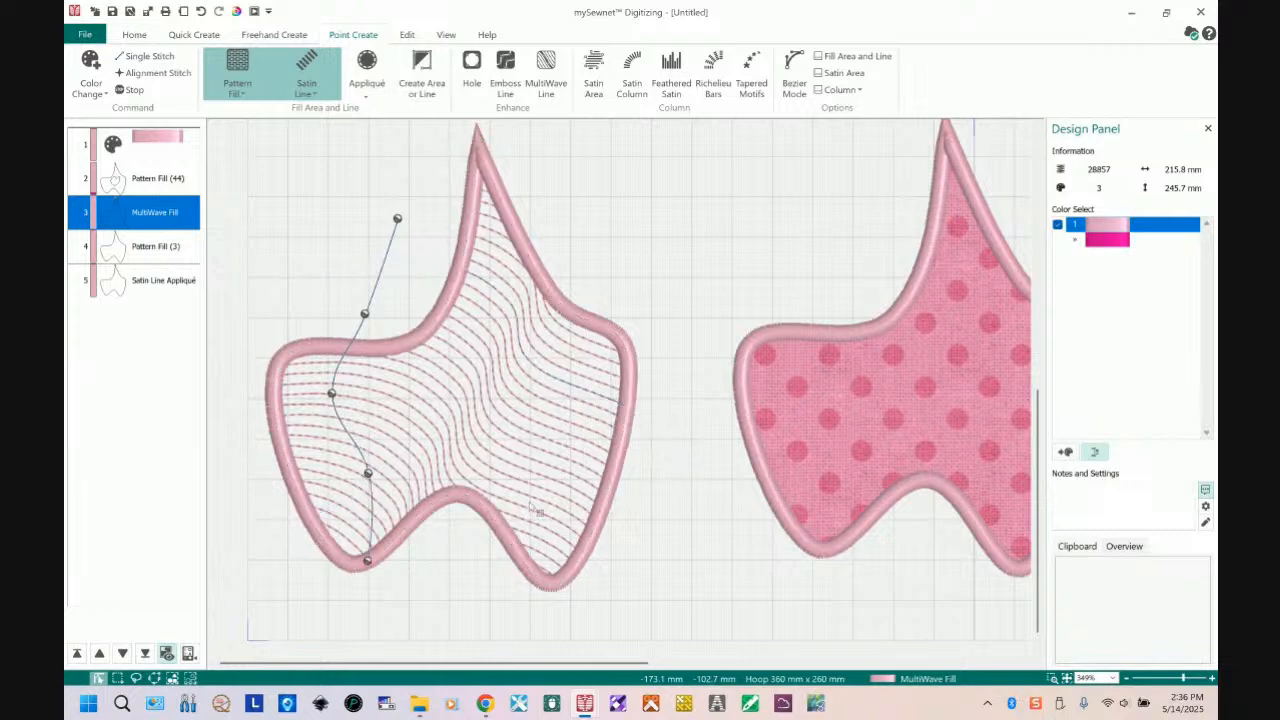
drag(531, 508, 694, 338)
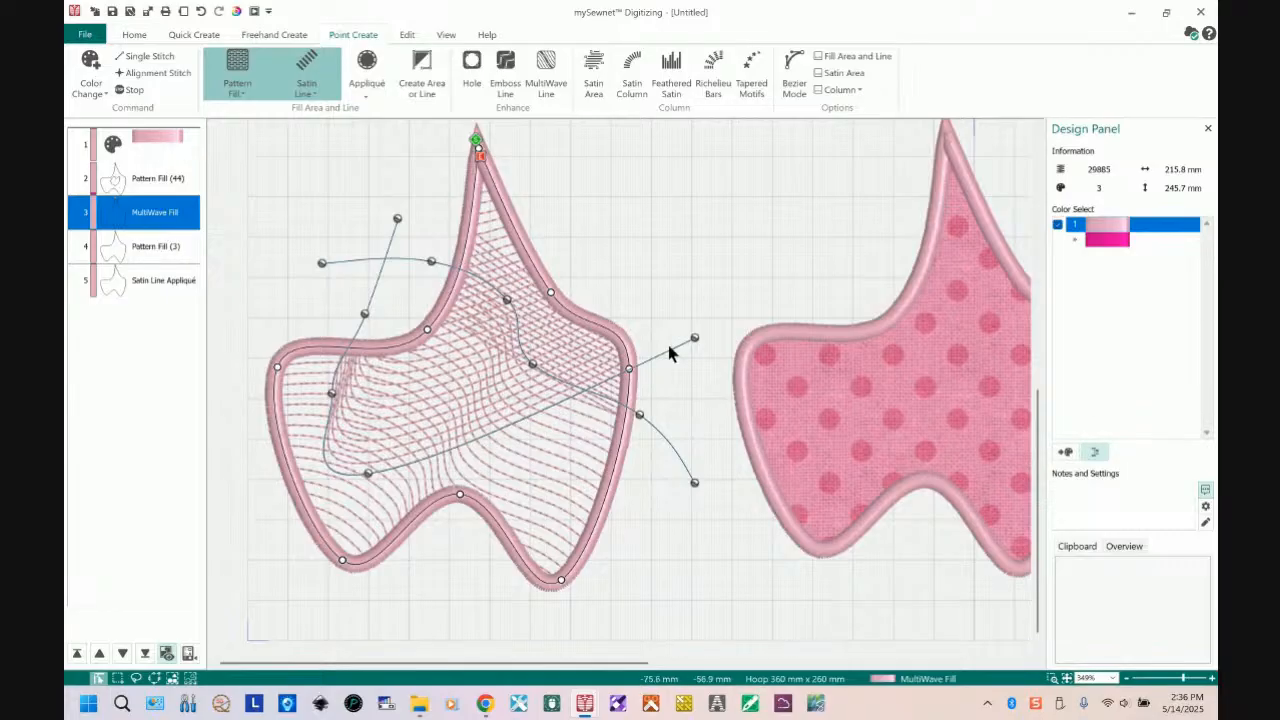
drag(694, 339, 640, 528)
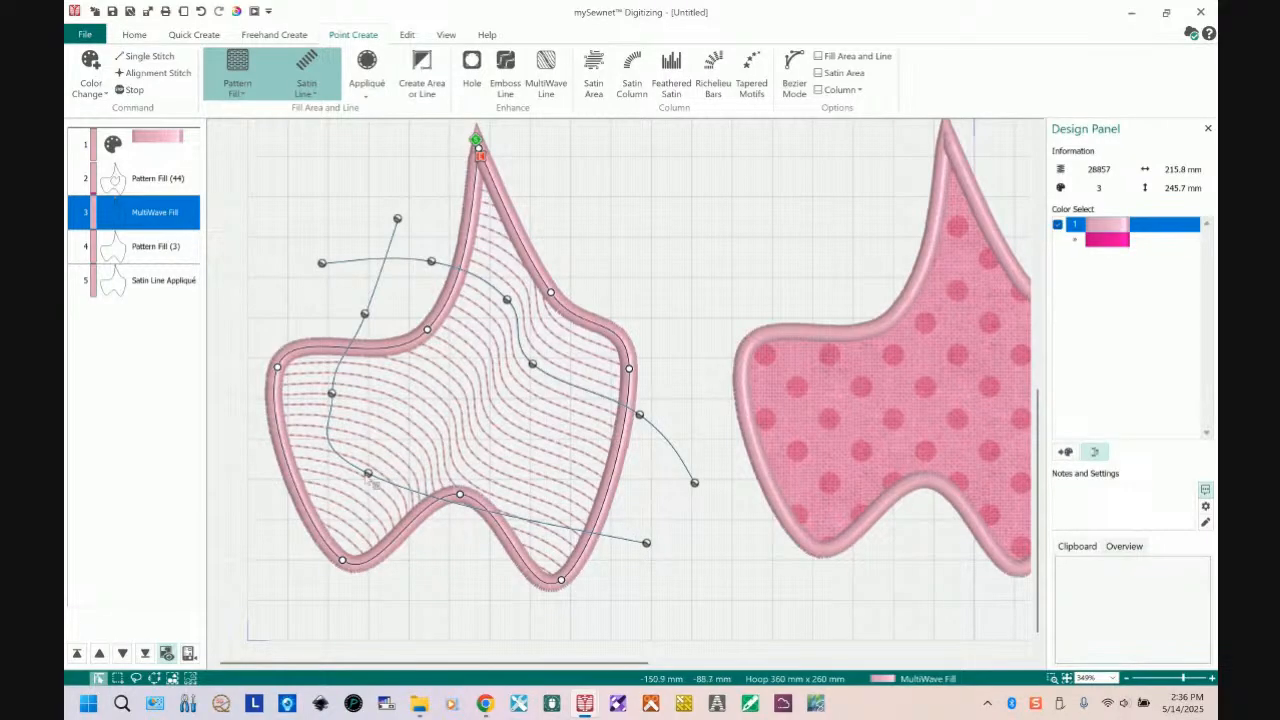
drag(530, 366, 451, 562)
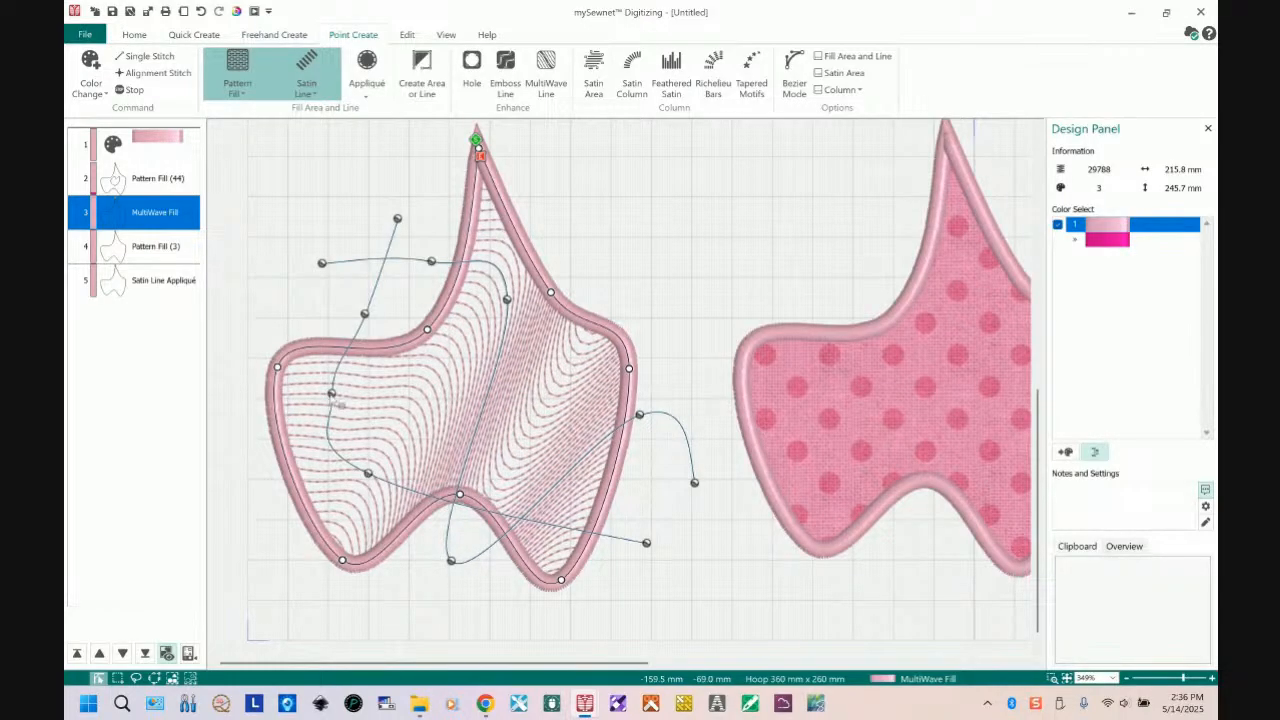
drag(332, 394, 602, 263)
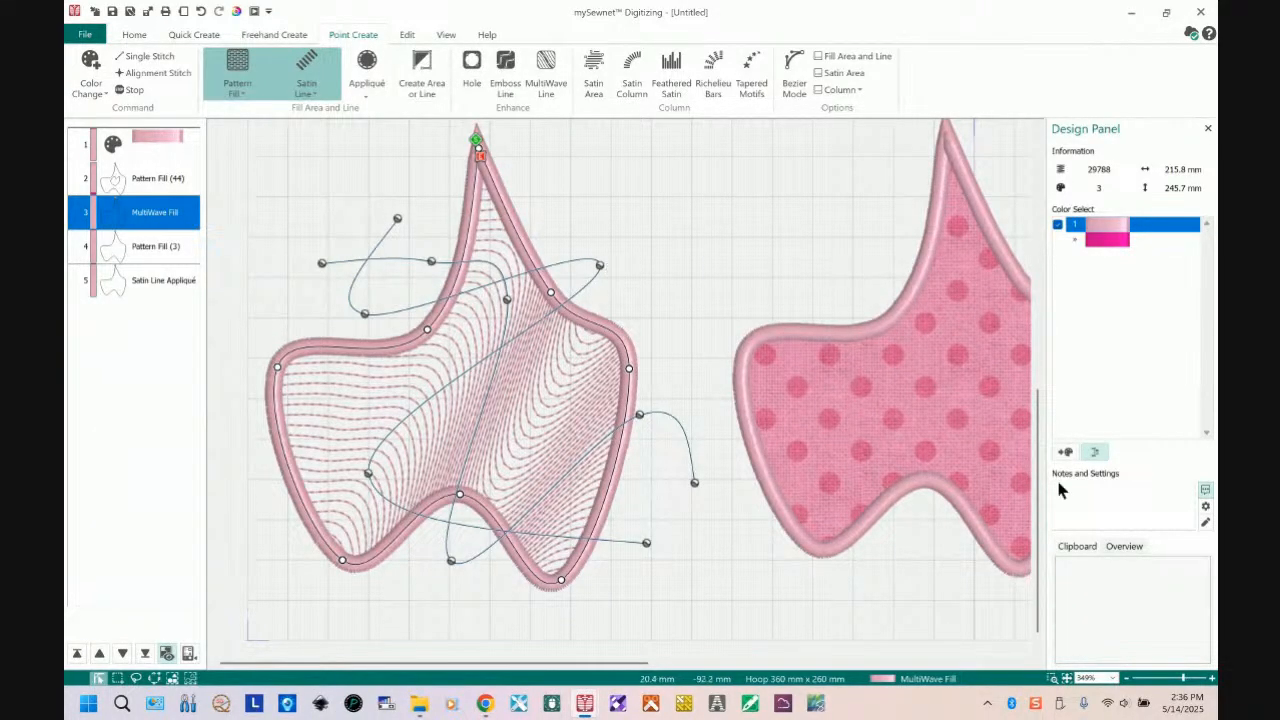
drag(1038, 514, 1032, 296)
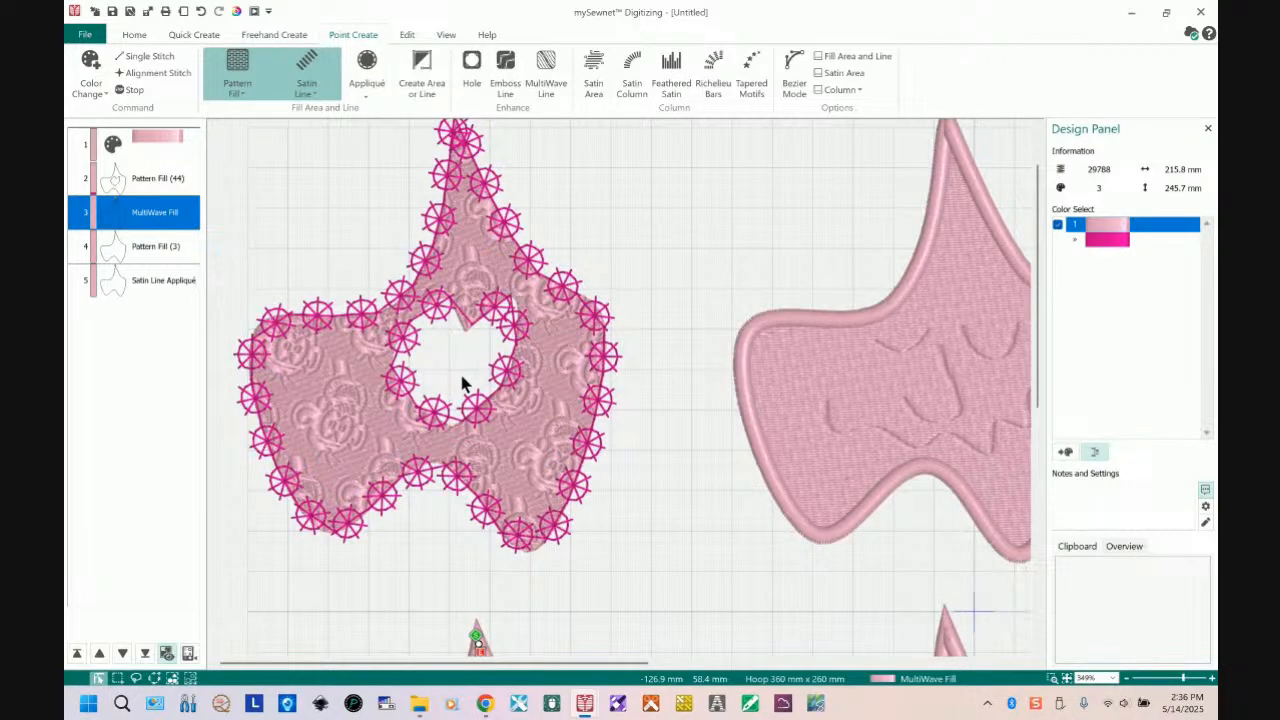
click(195, 35)
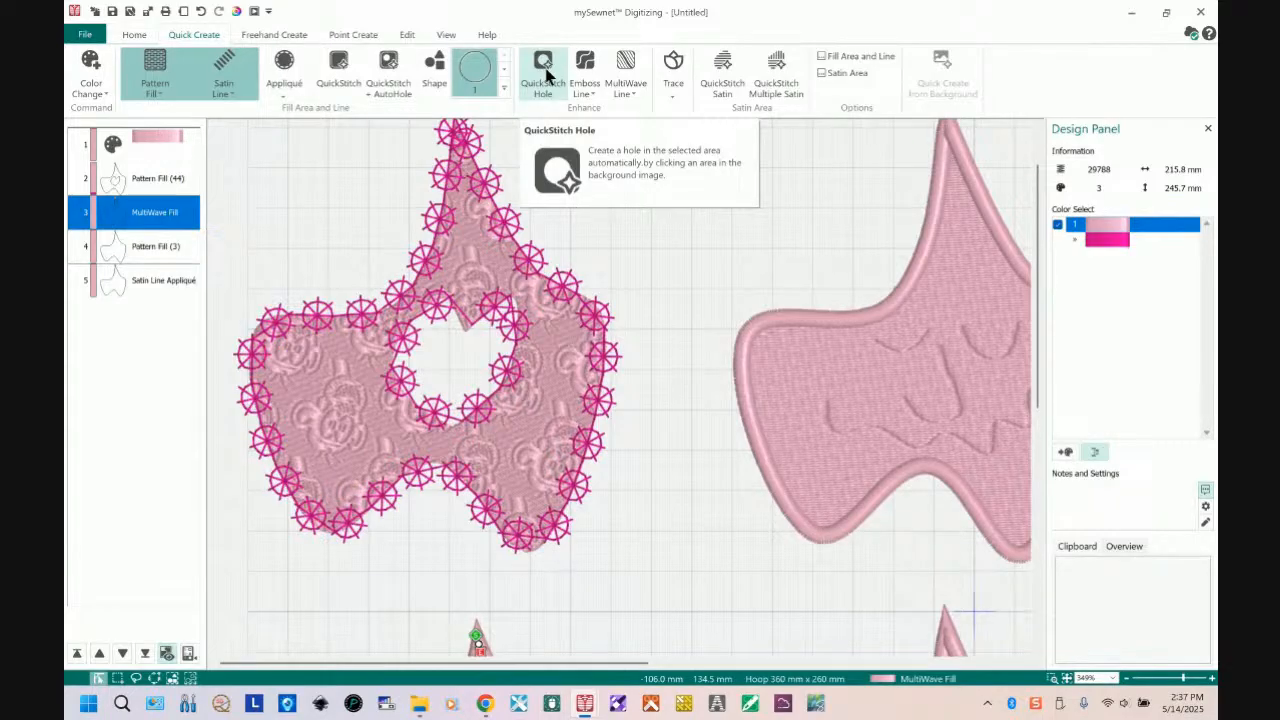
click(360, 36)
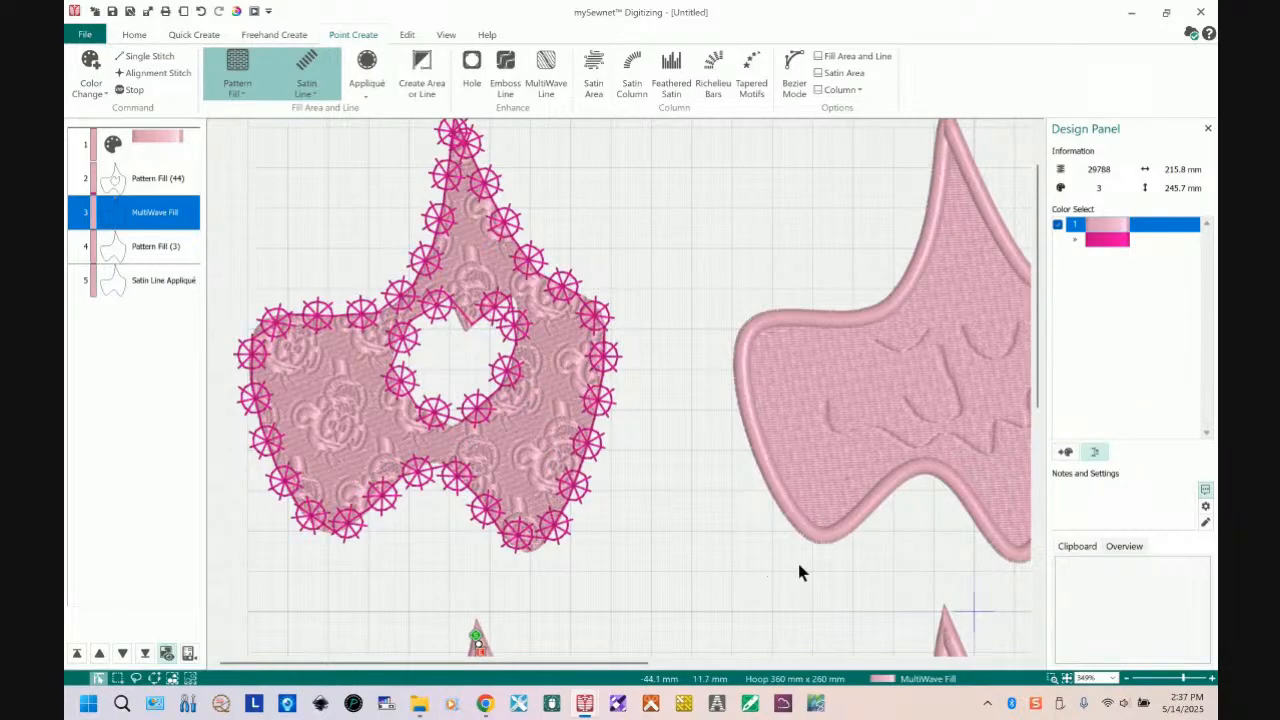
drag(593, 668, 894, 648)
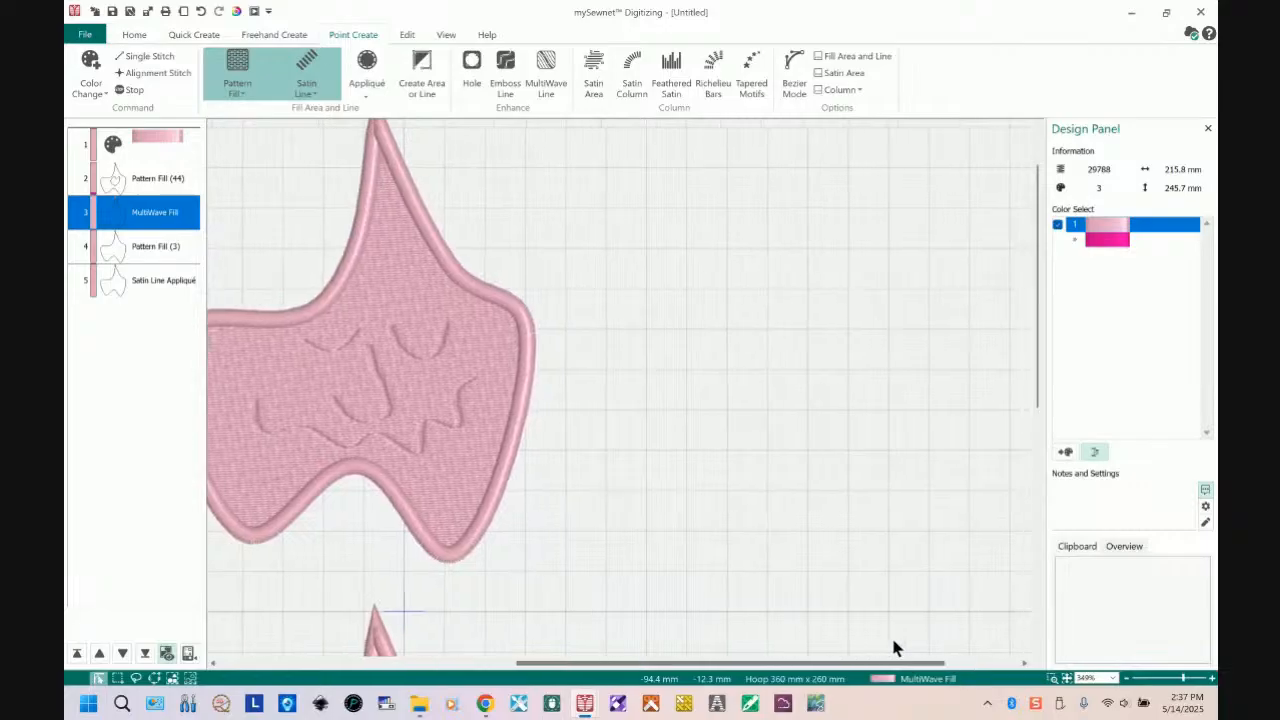
- Draw a seven-point, bean-shaped Satin Area in the empty space beside the embossed shape's upper right, and end the tool
click(1066, 679)
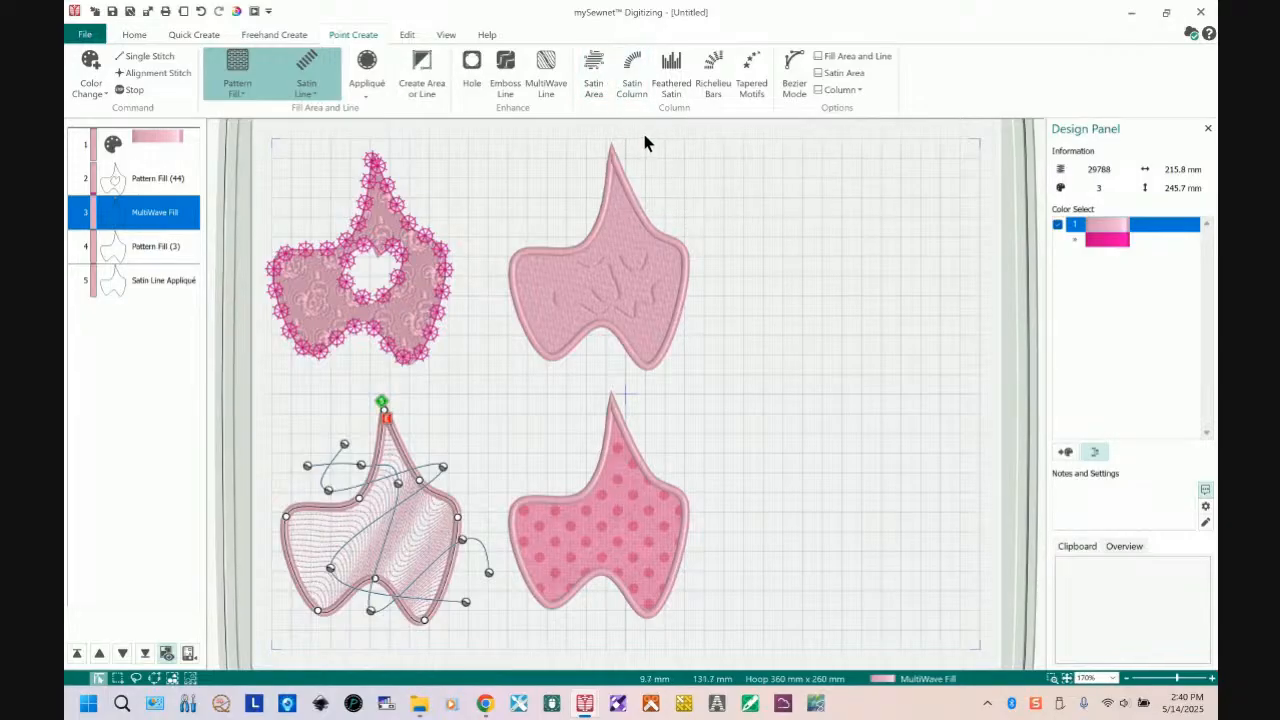
click(593, 70)
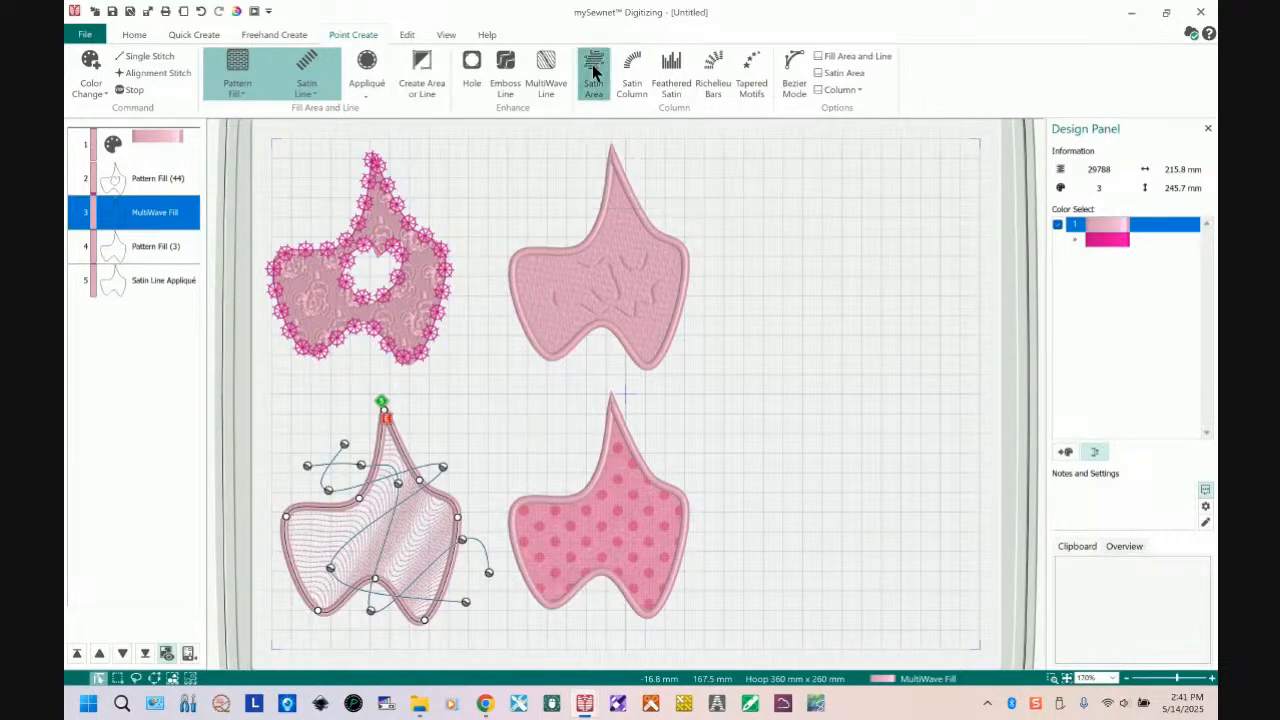
click(726, 149)
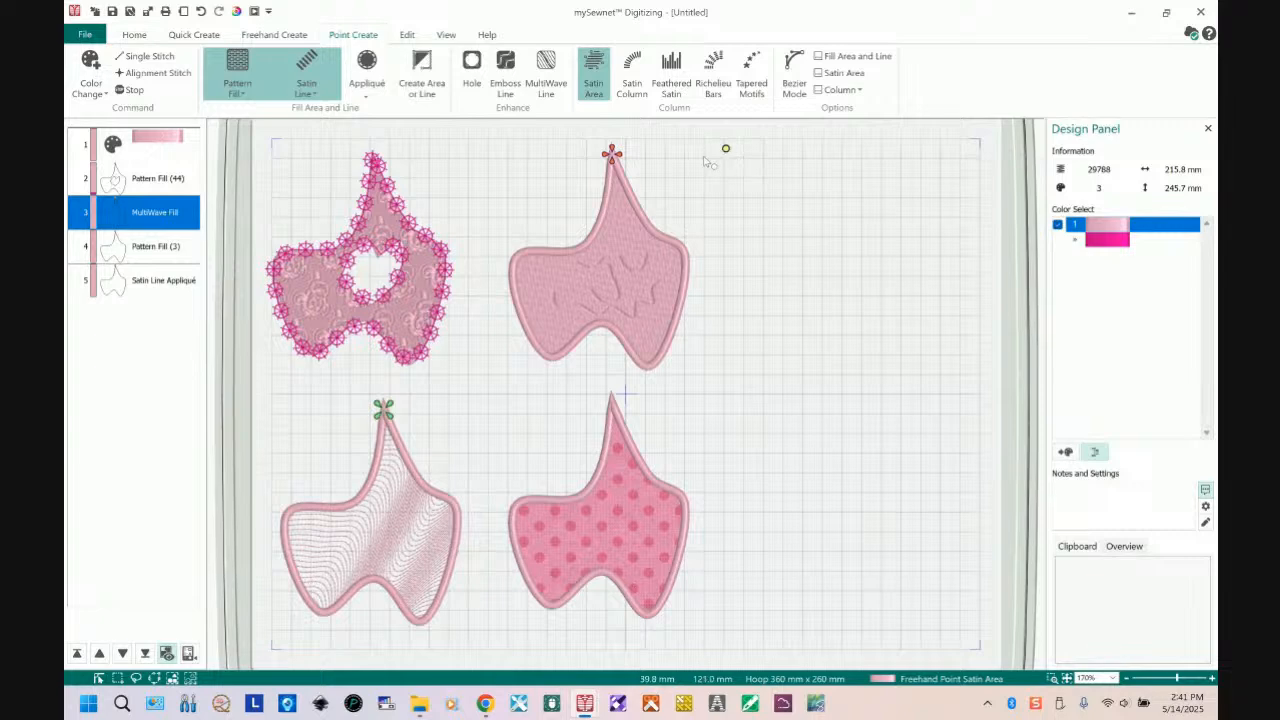
click(698, 160)
click(709, 188)
click(717, 244)
click(738, 242)
click(773, 215)
click(759, 165)
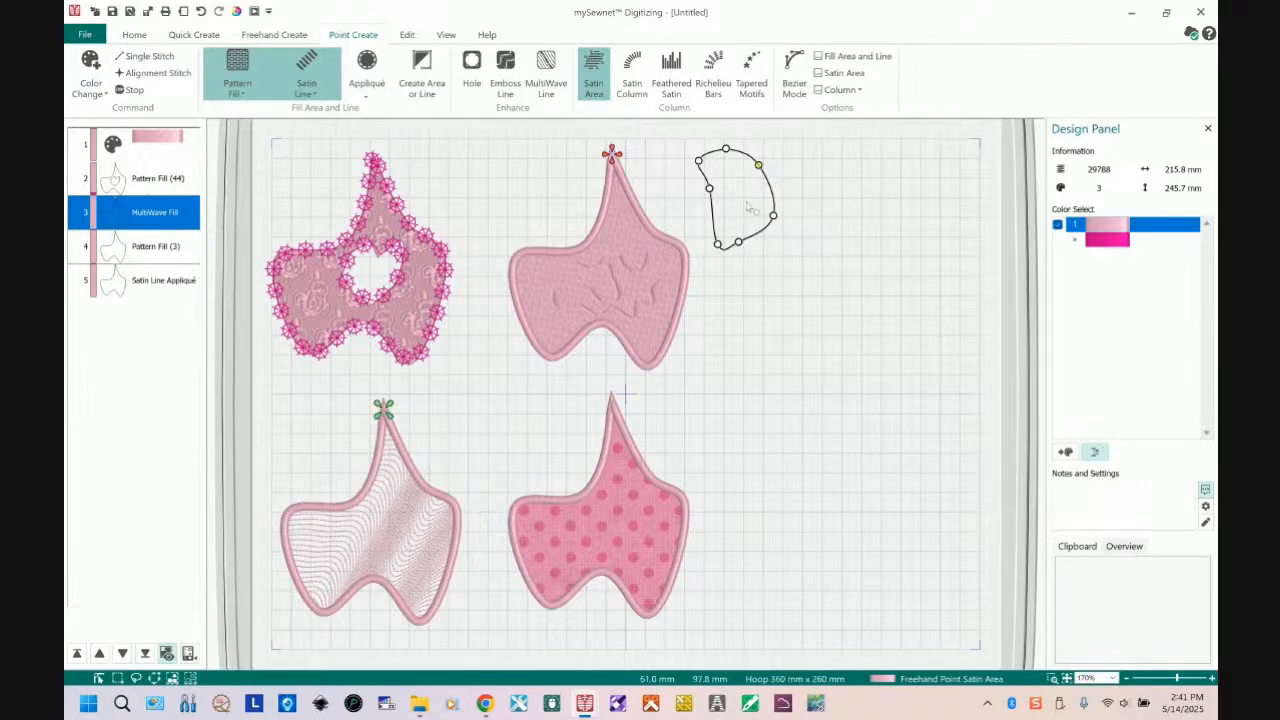
key(Return)
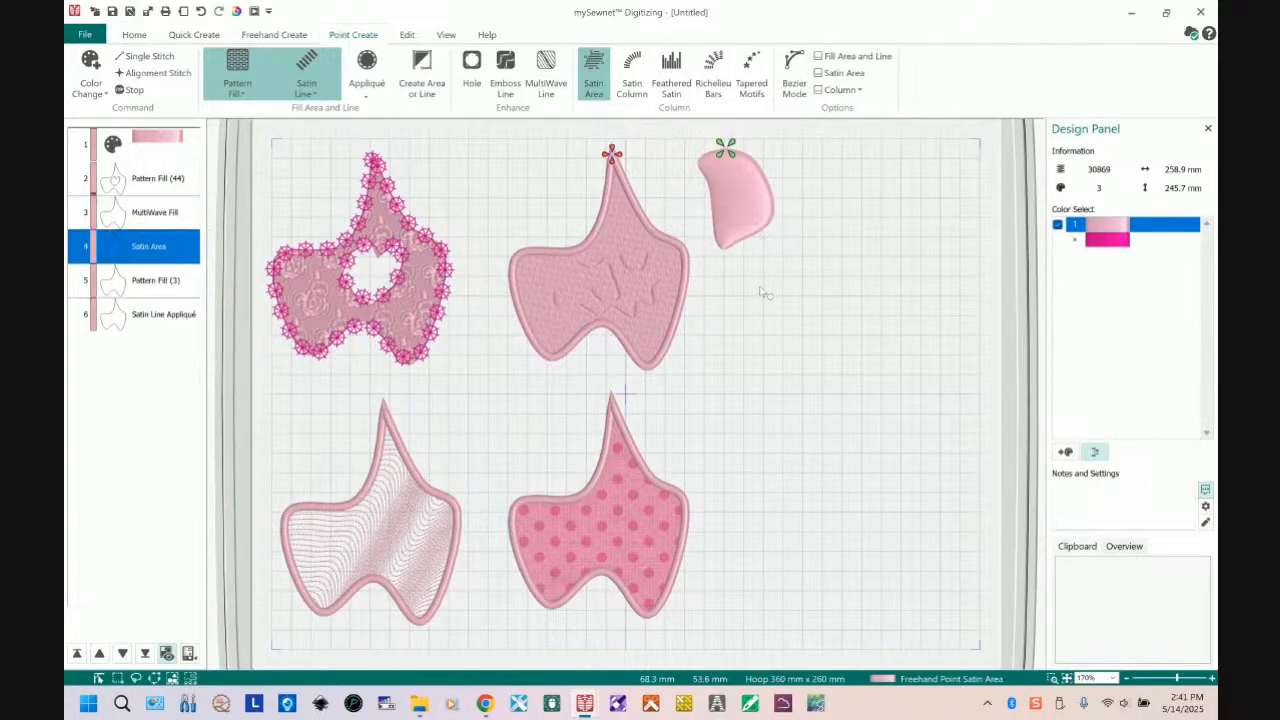
key(Escape)
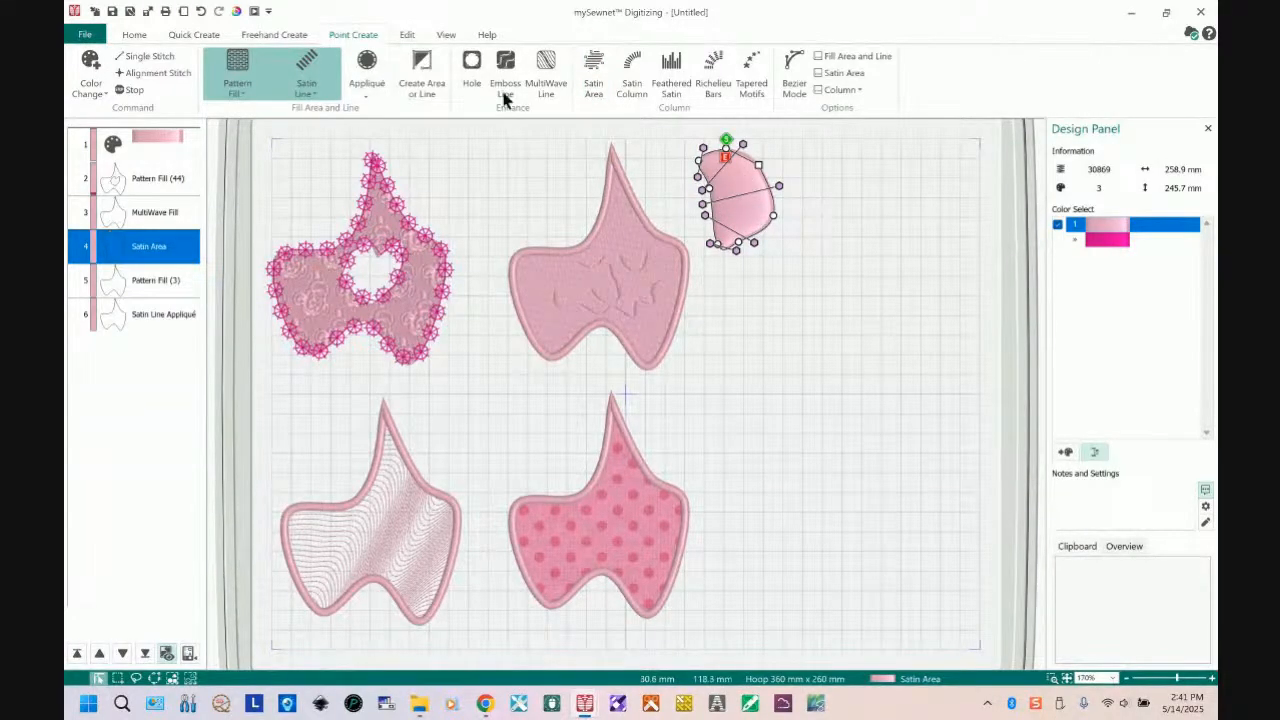
- Try previewing the design in Life View, moving the satin area slightly down and right and the upper-left shape slightly right to fit the hoop
click(238, 12)
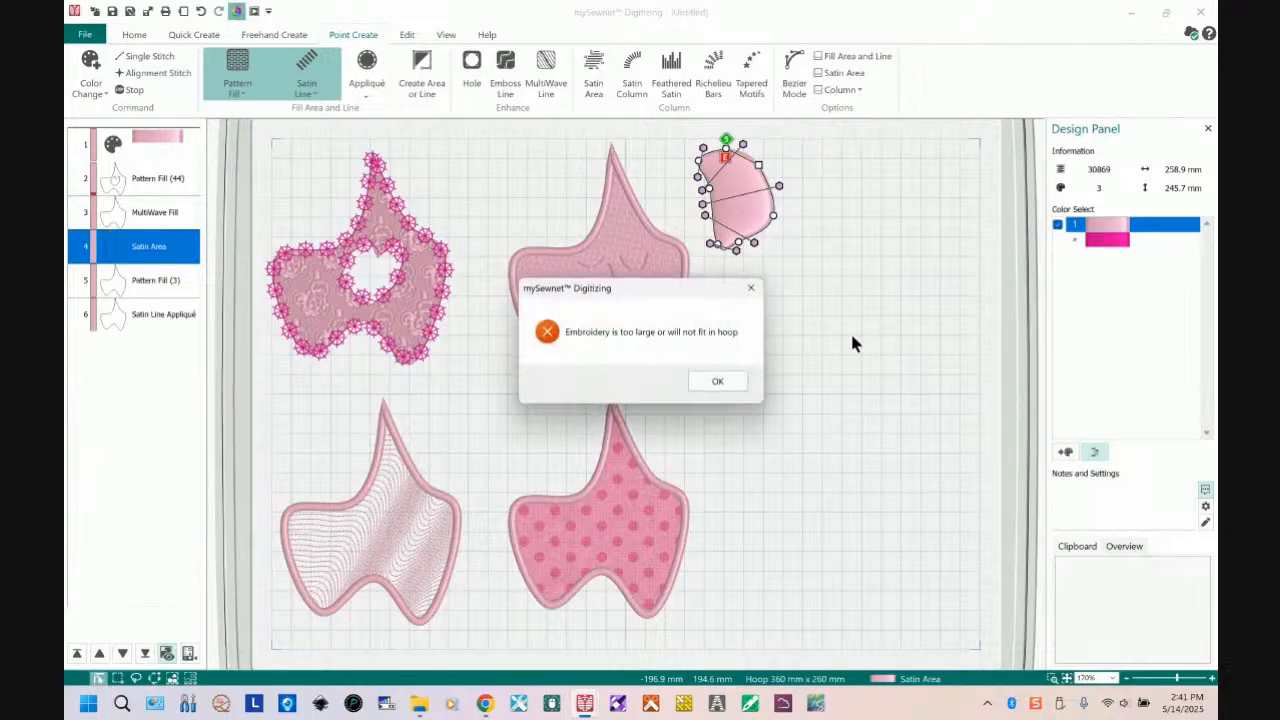
click(719, 382)
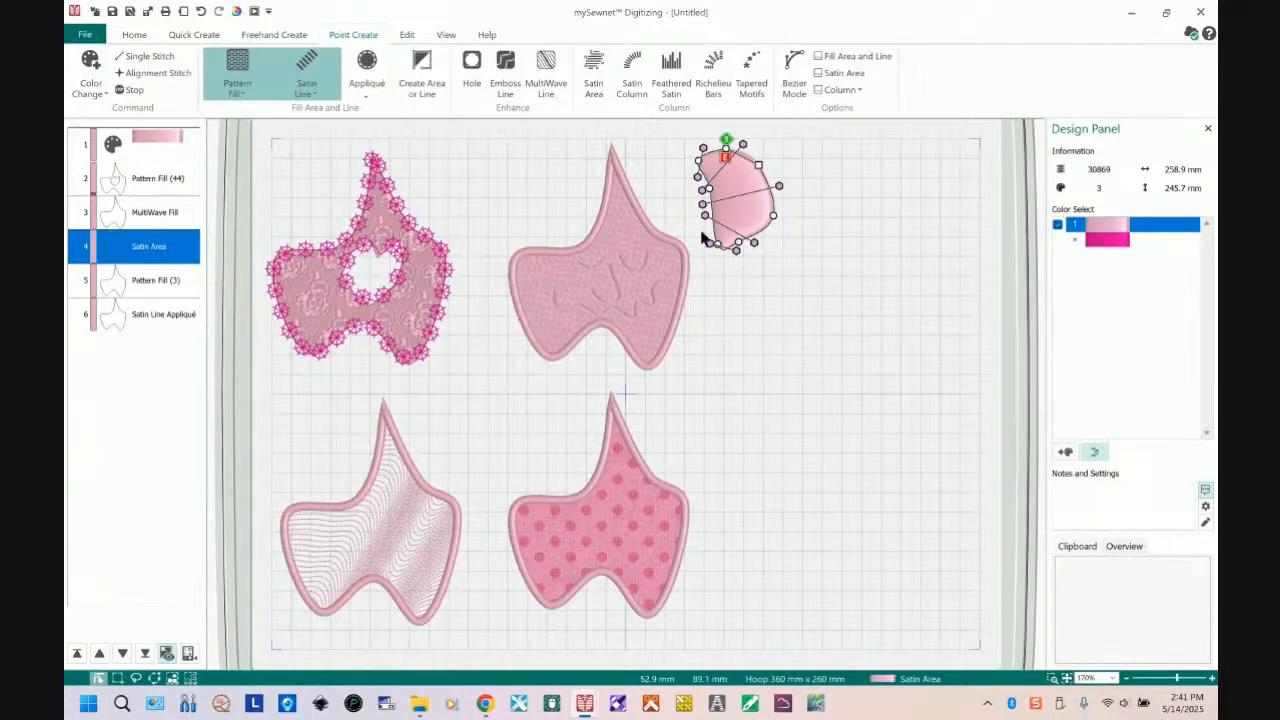
click(117, 679)
drag(745, 222, 750, 235)
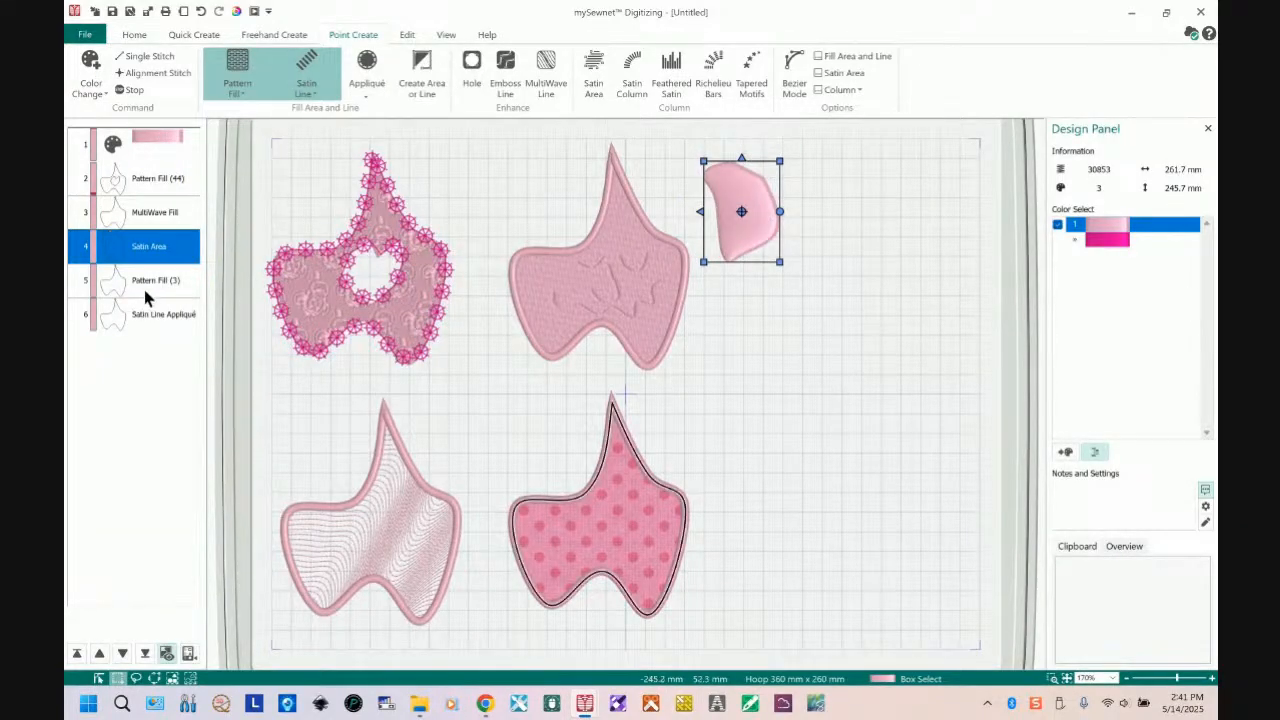
click(236, 11)
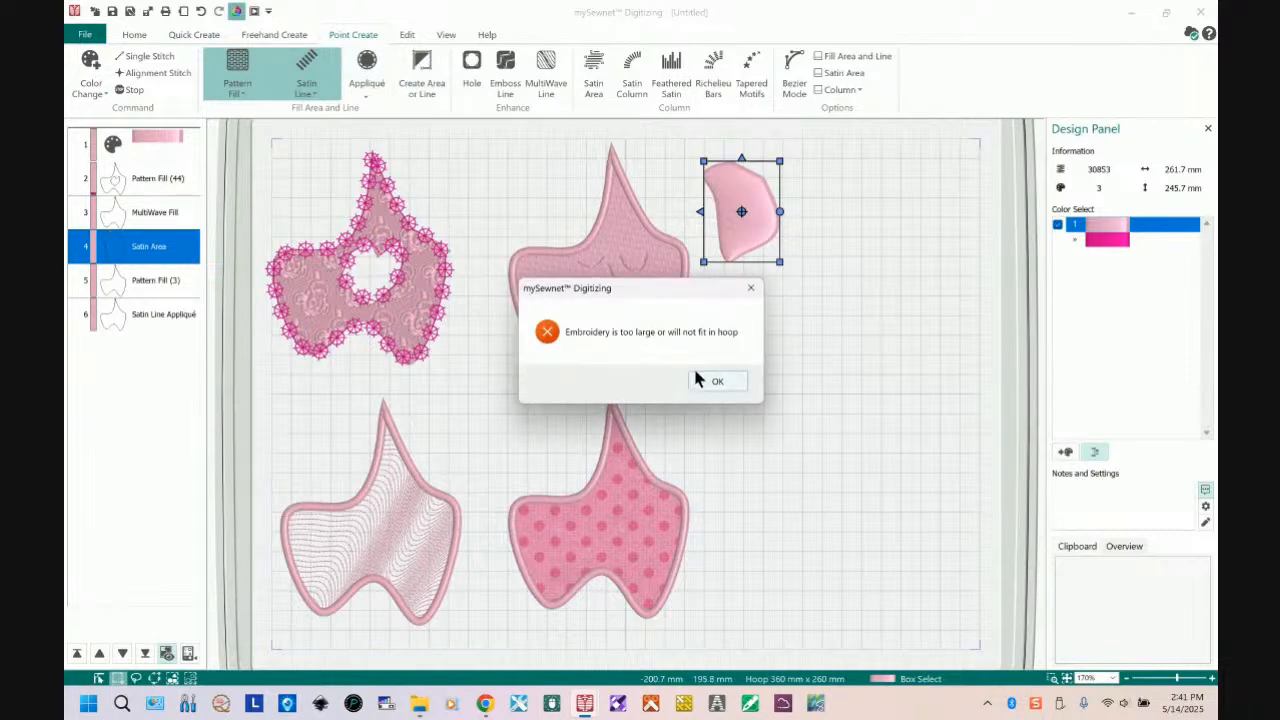
click(717, 381)
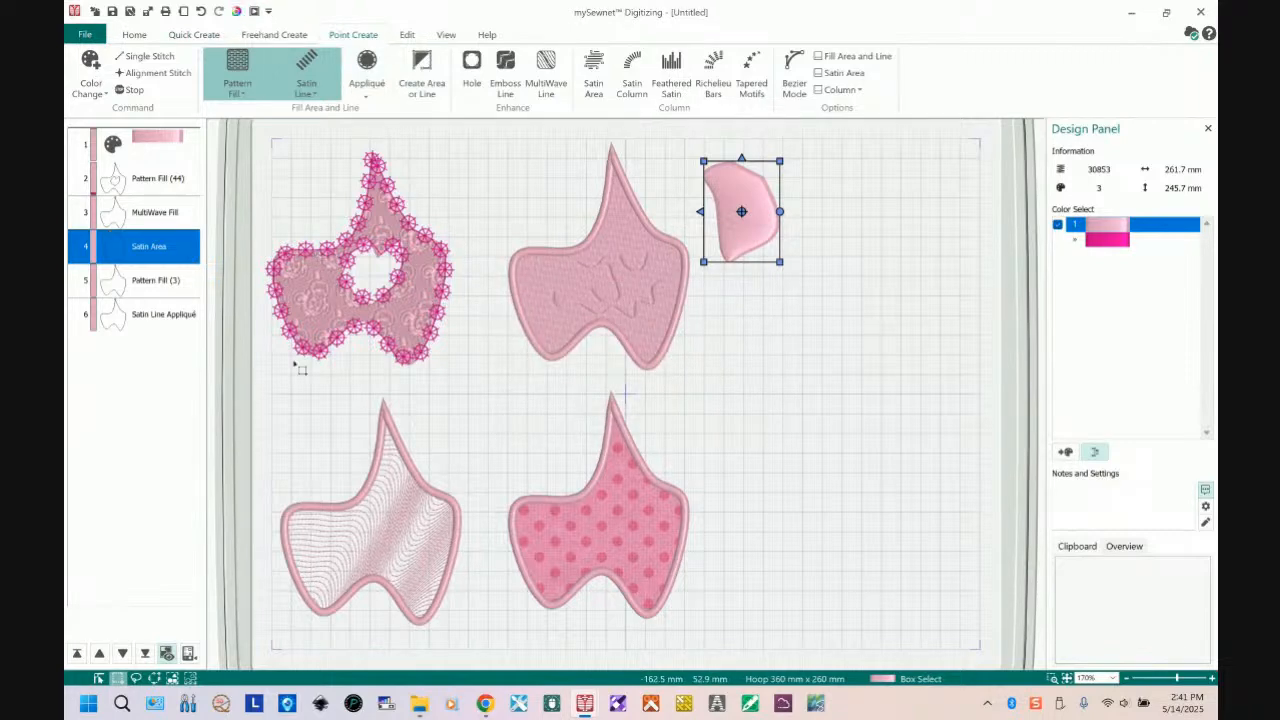
click(130, 188)
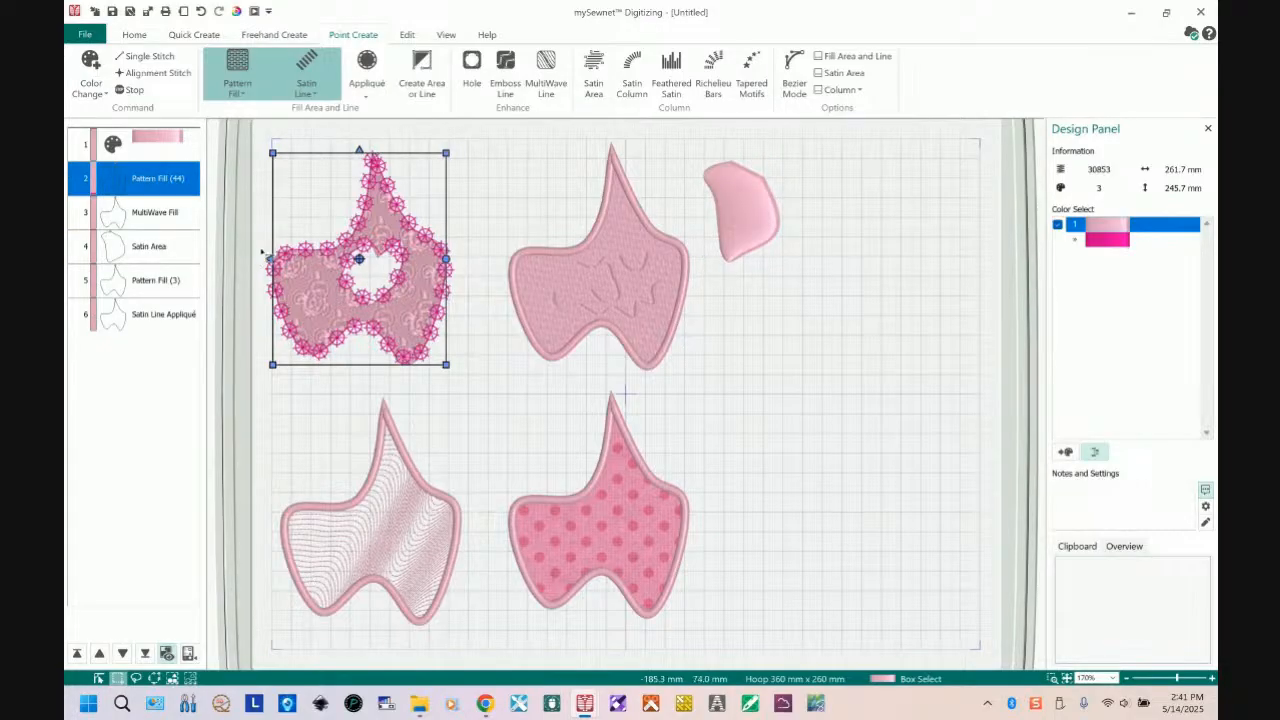
drag(346, 315, 364, 322)
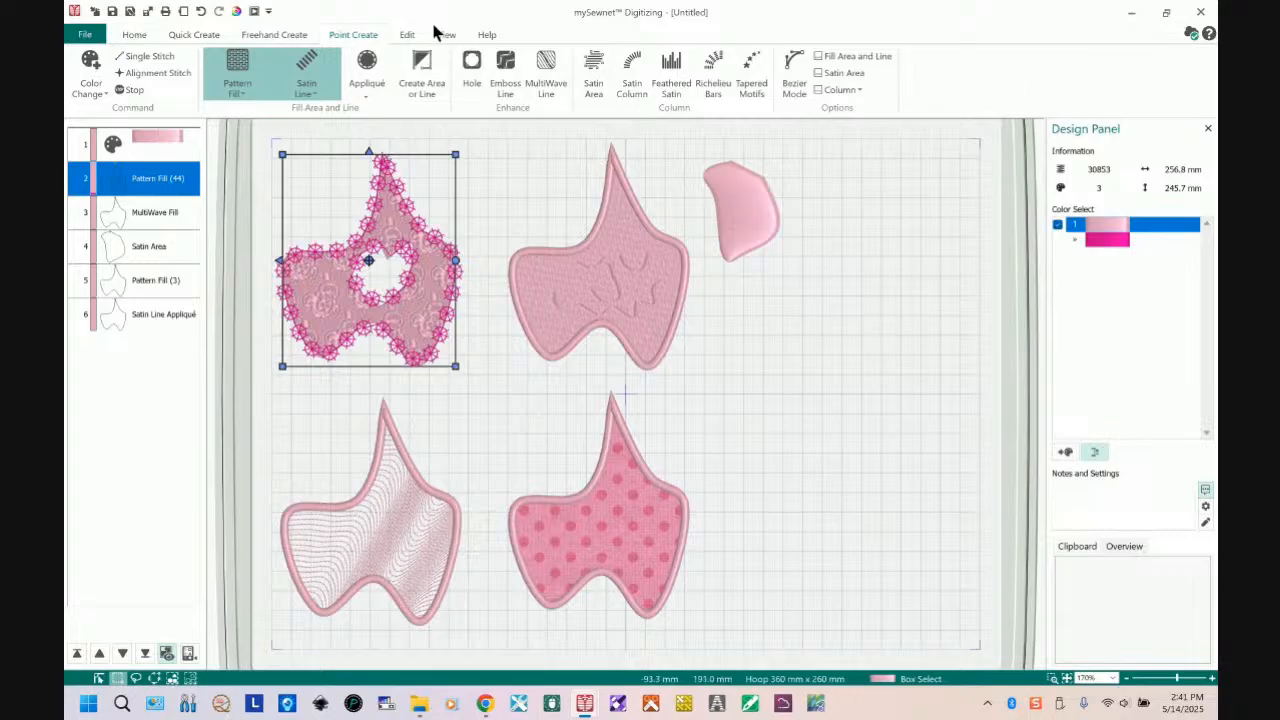
- Preview the design in Life View at 400%, examine the satin area's stitches, and close the preview
click(238, 11)
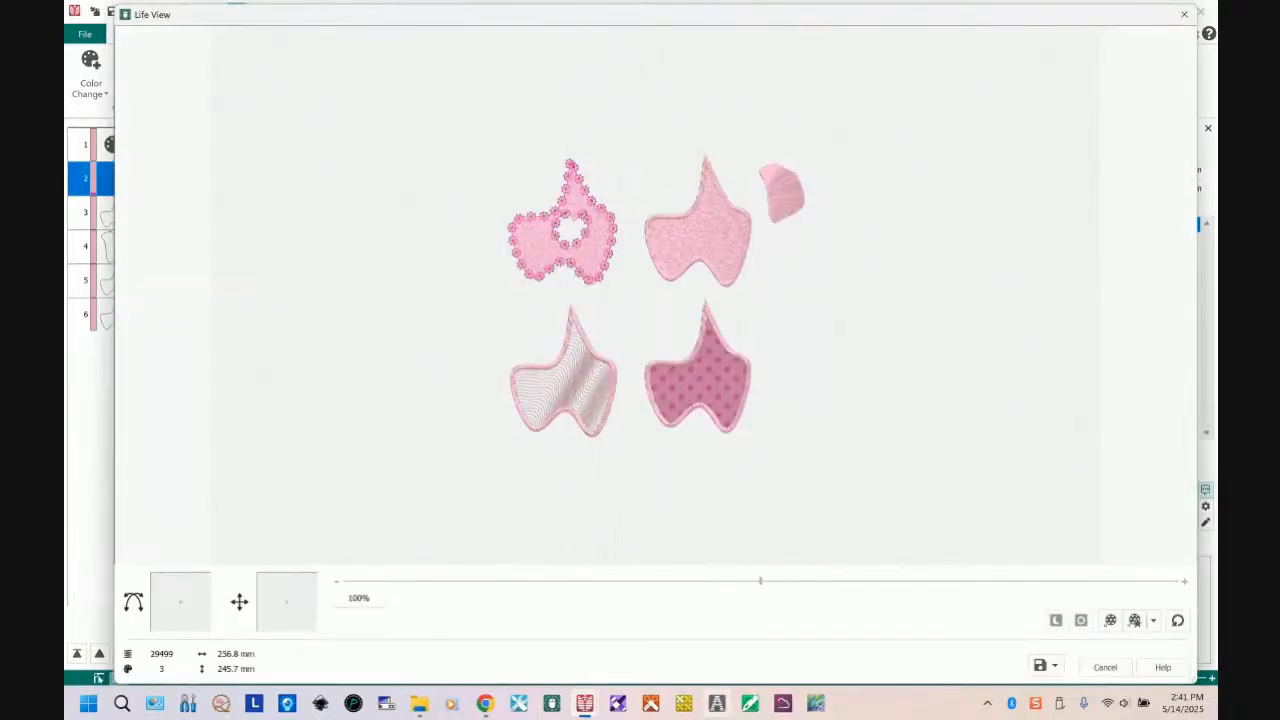
click(770, 580)
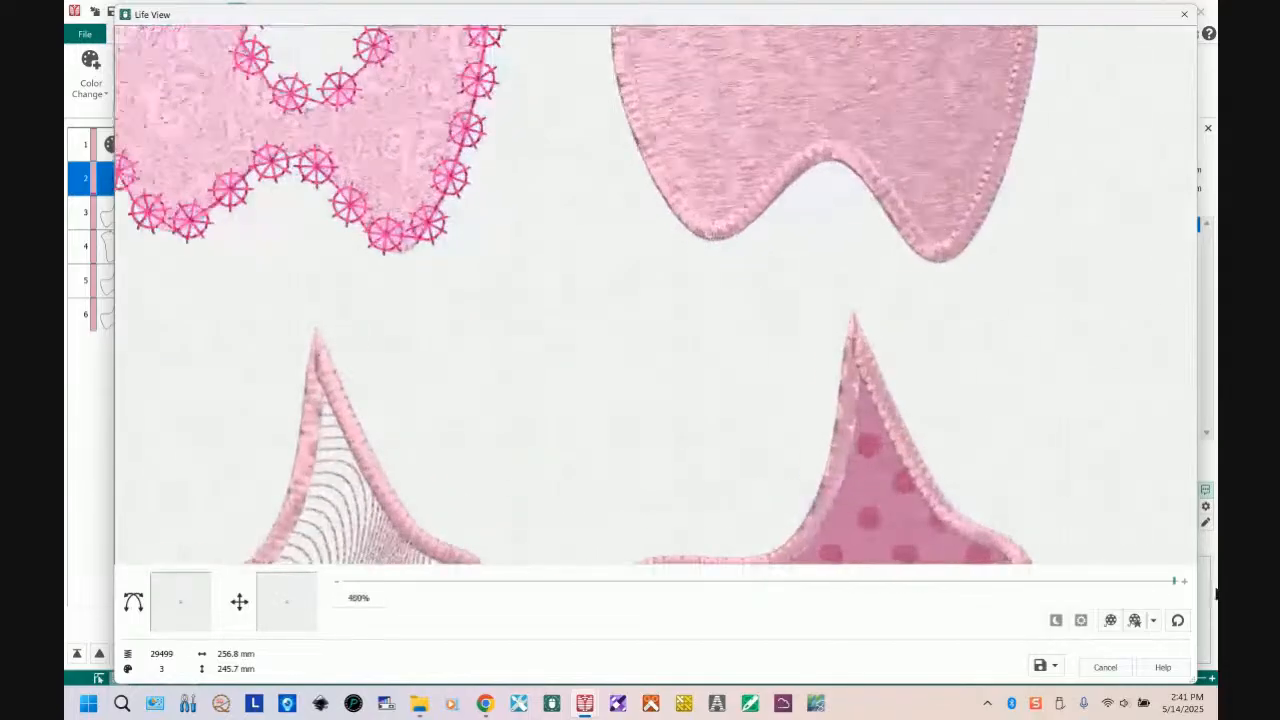
click(284, 594)
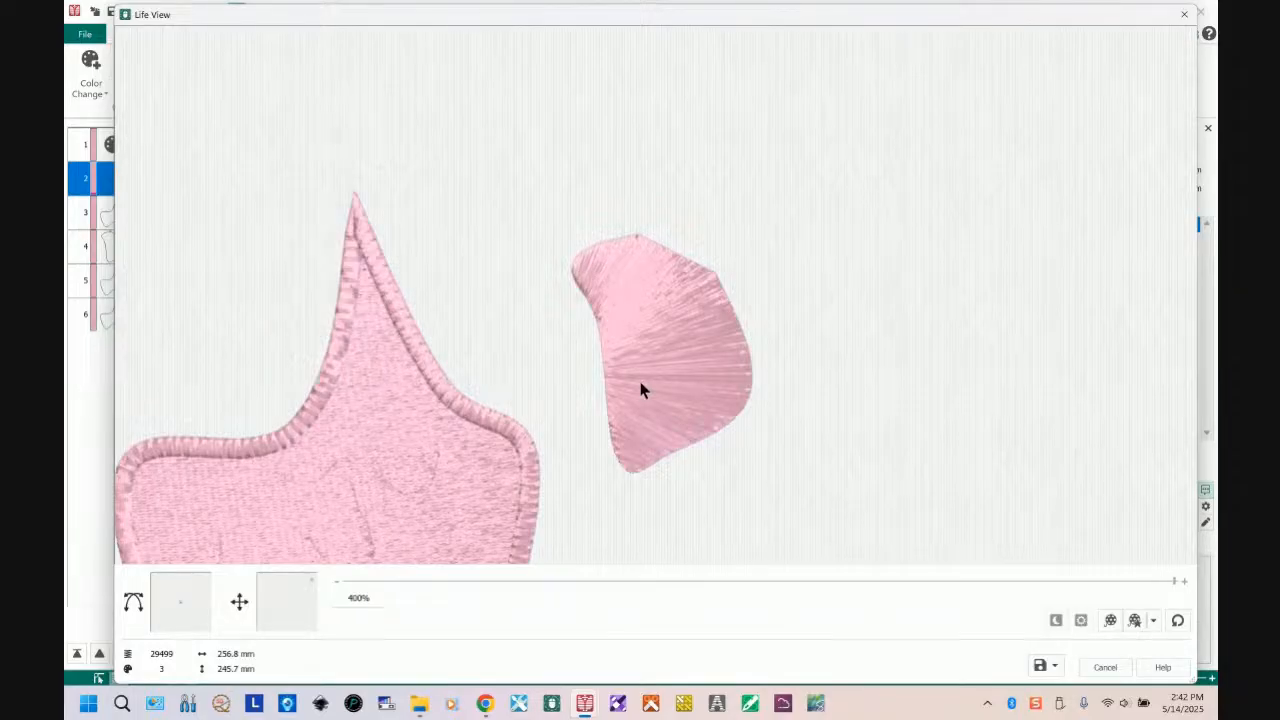
click(1108, 667)
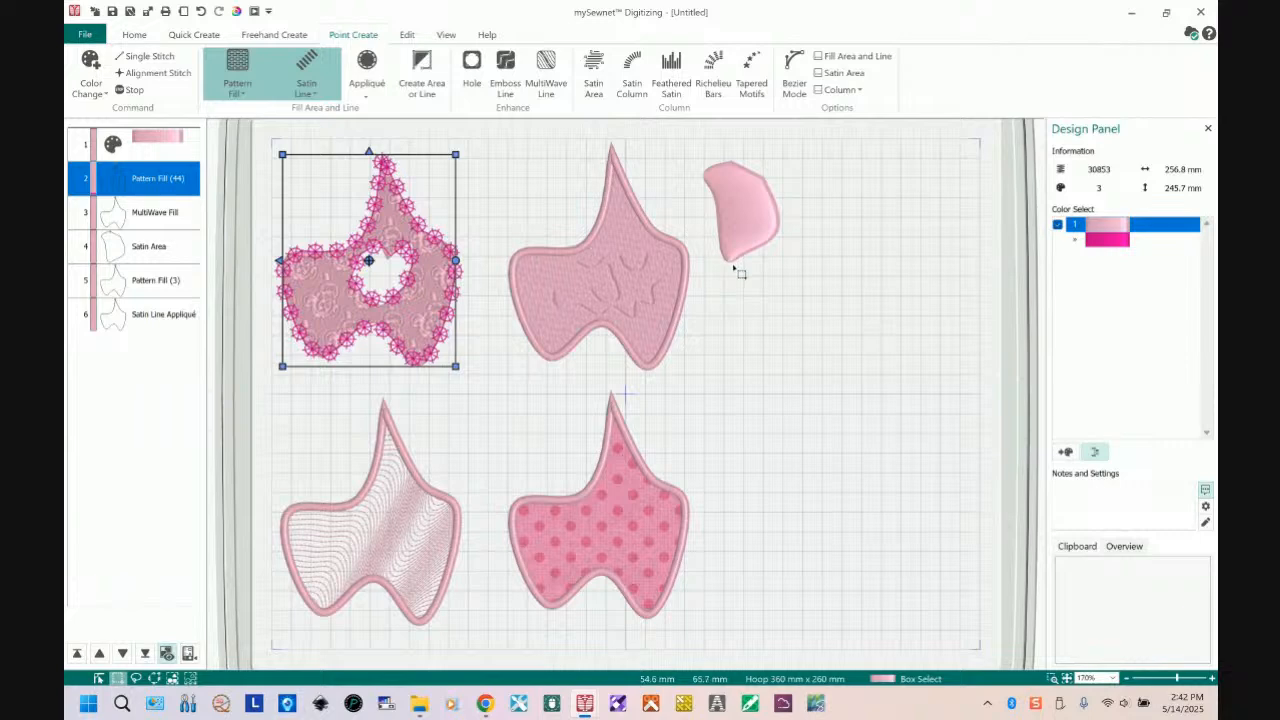
right_click(746, 192)
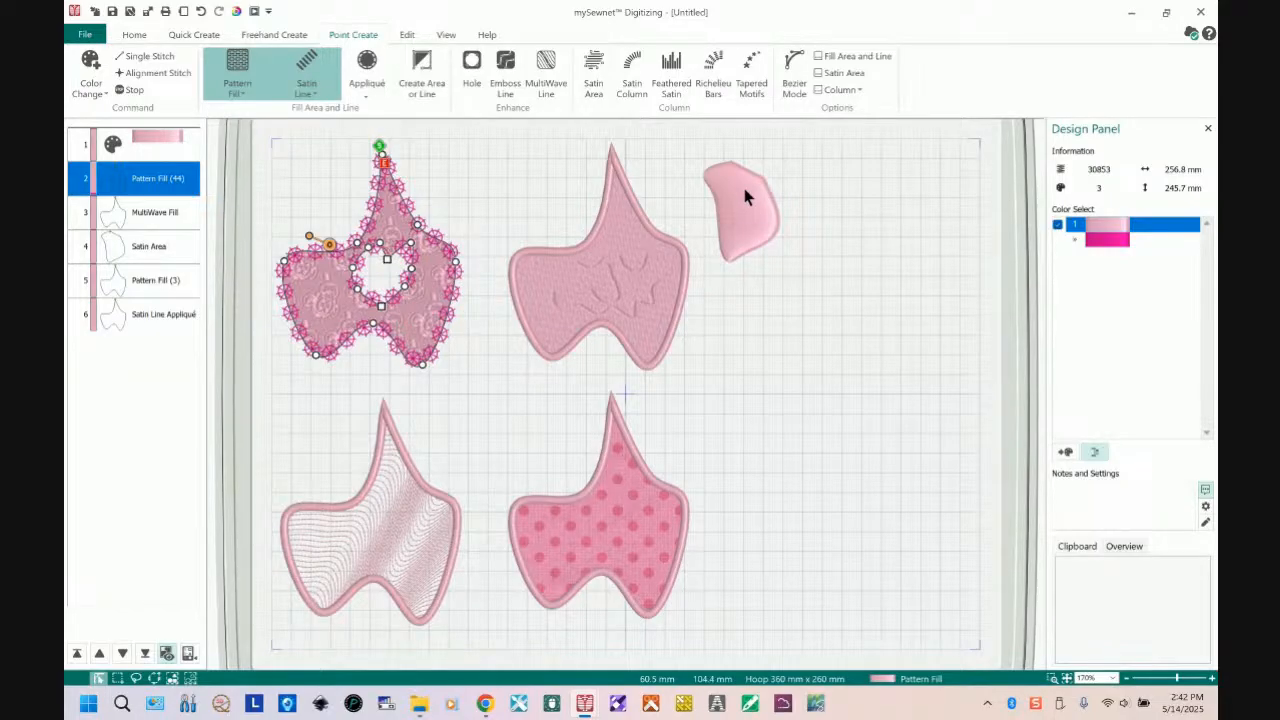
right_click(744, 190)
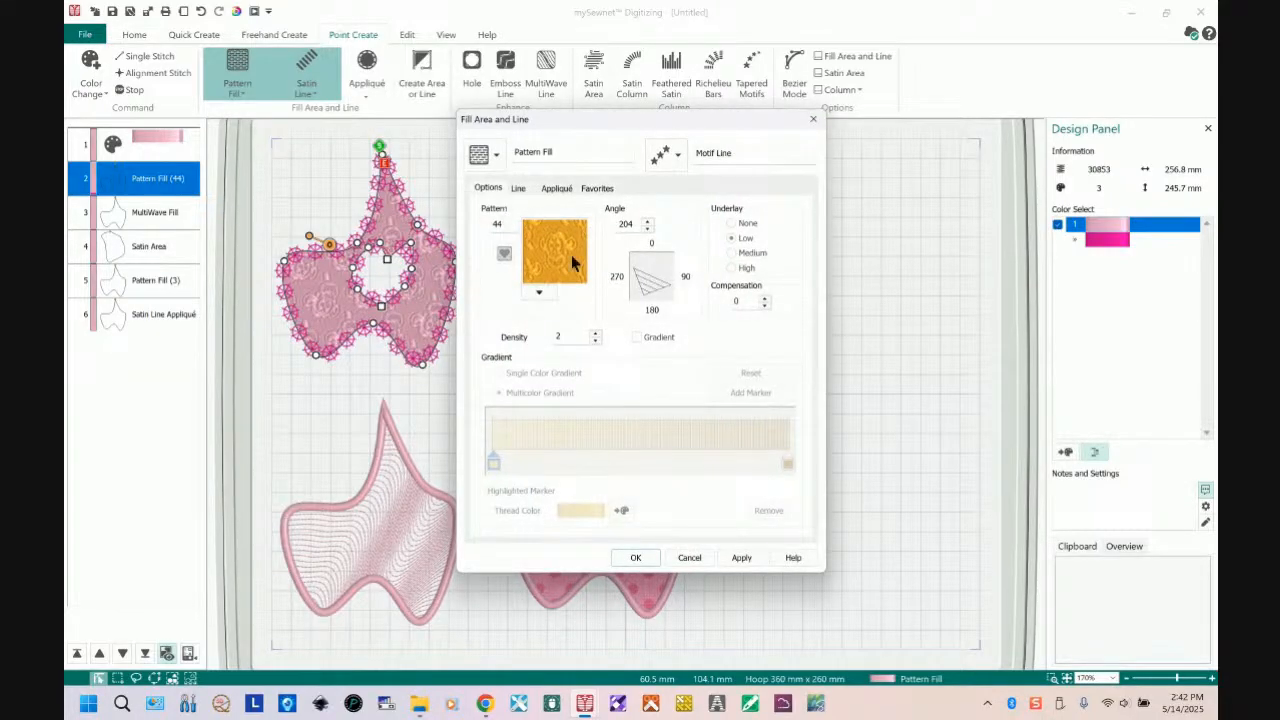
click(686, 558)
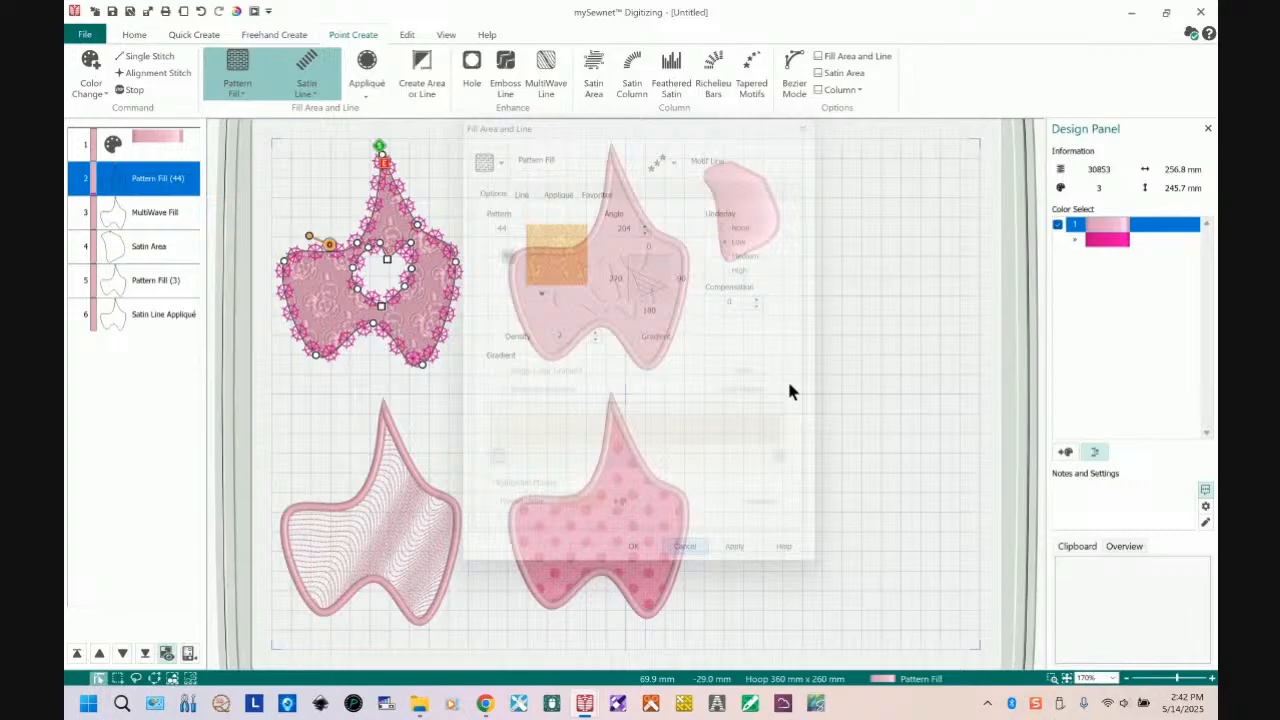
- Re-angle the bean-shaped satin area's three inner stitch angle lines by swinging their outer ends further down along the outer edge
click(735, 210)
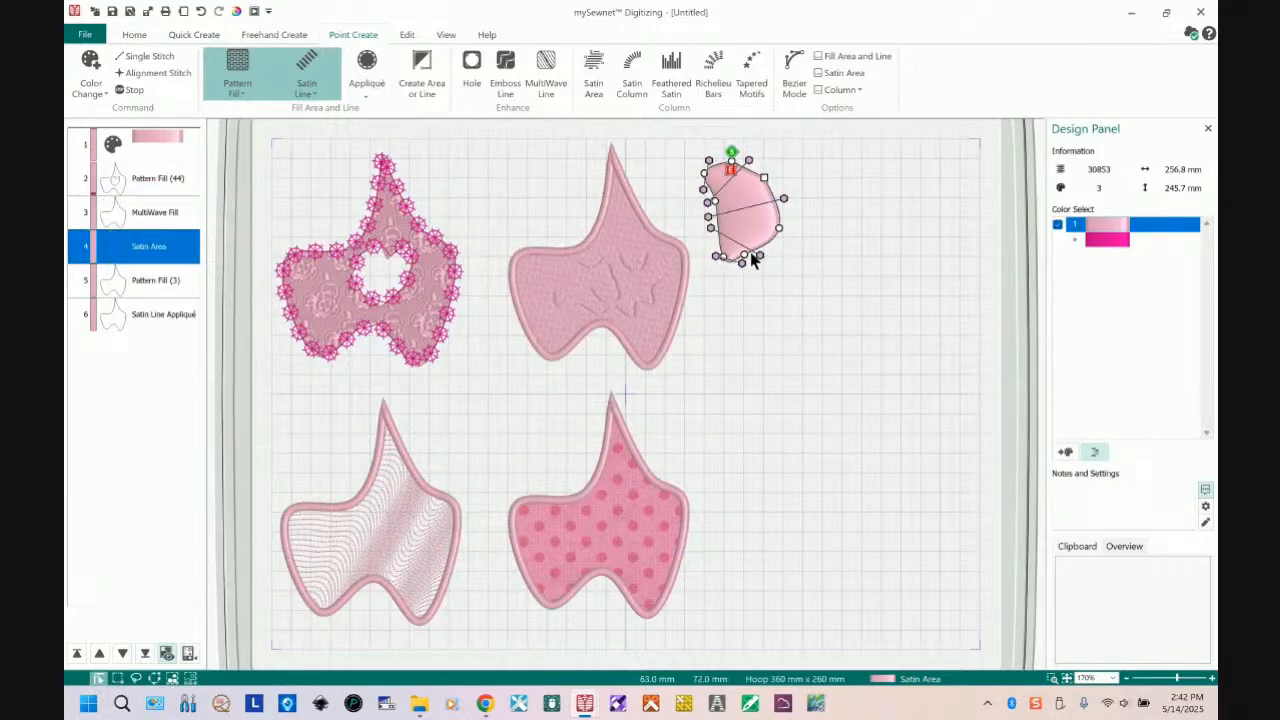
drag(761, 256, 784, 239)
click(1053, 678)
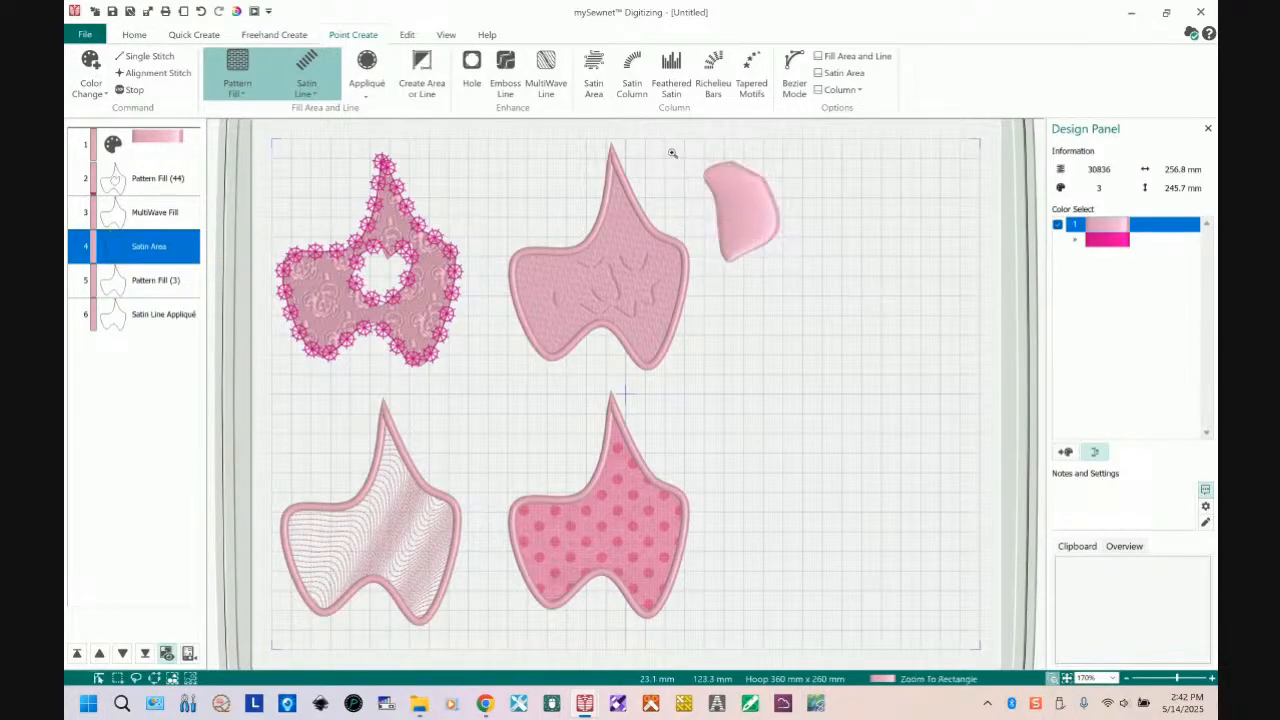
drag(675, 147, 812, 295)
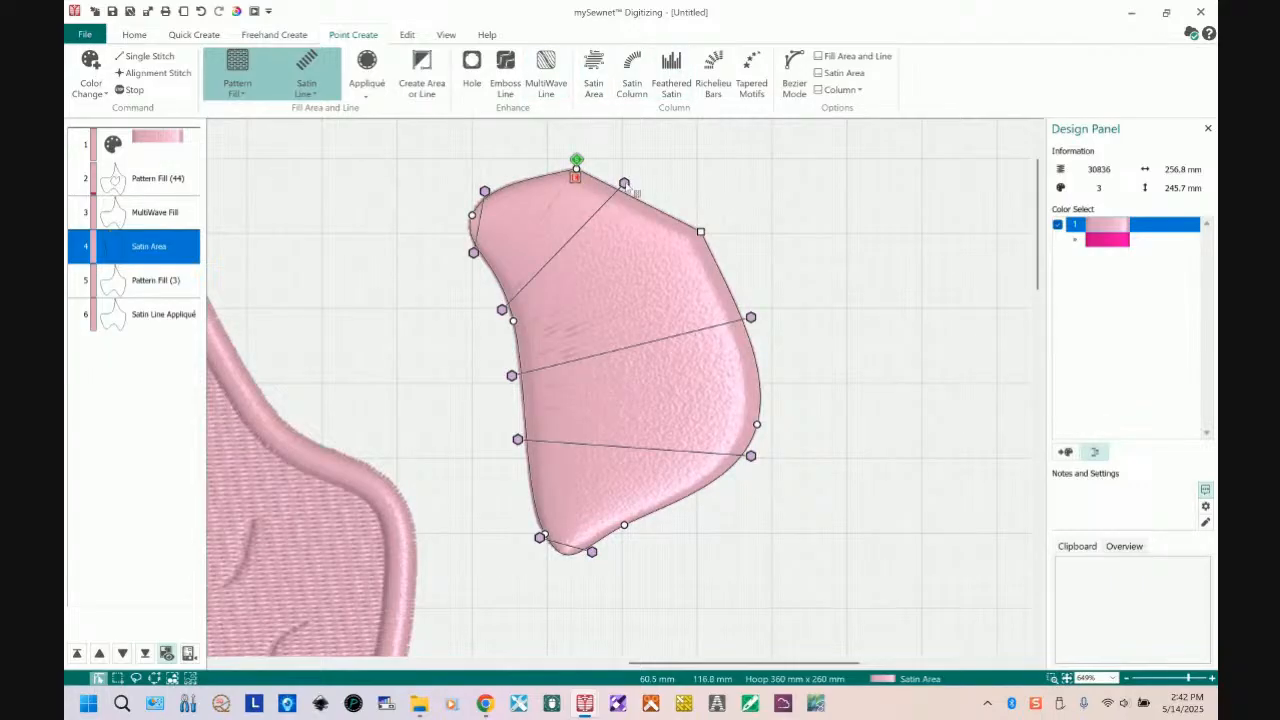
drag(626, 184, 690, 231)
drag(751, 317, 763, 356)
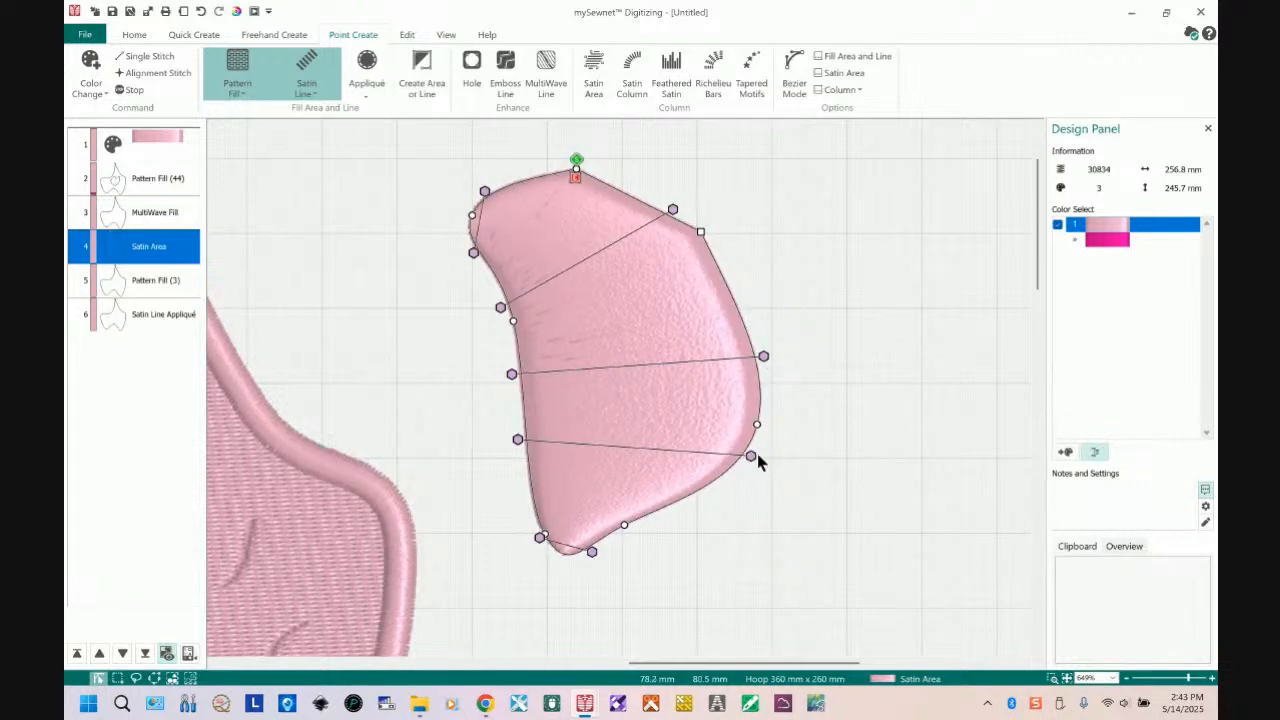
drag(752, 460, 680, 557)
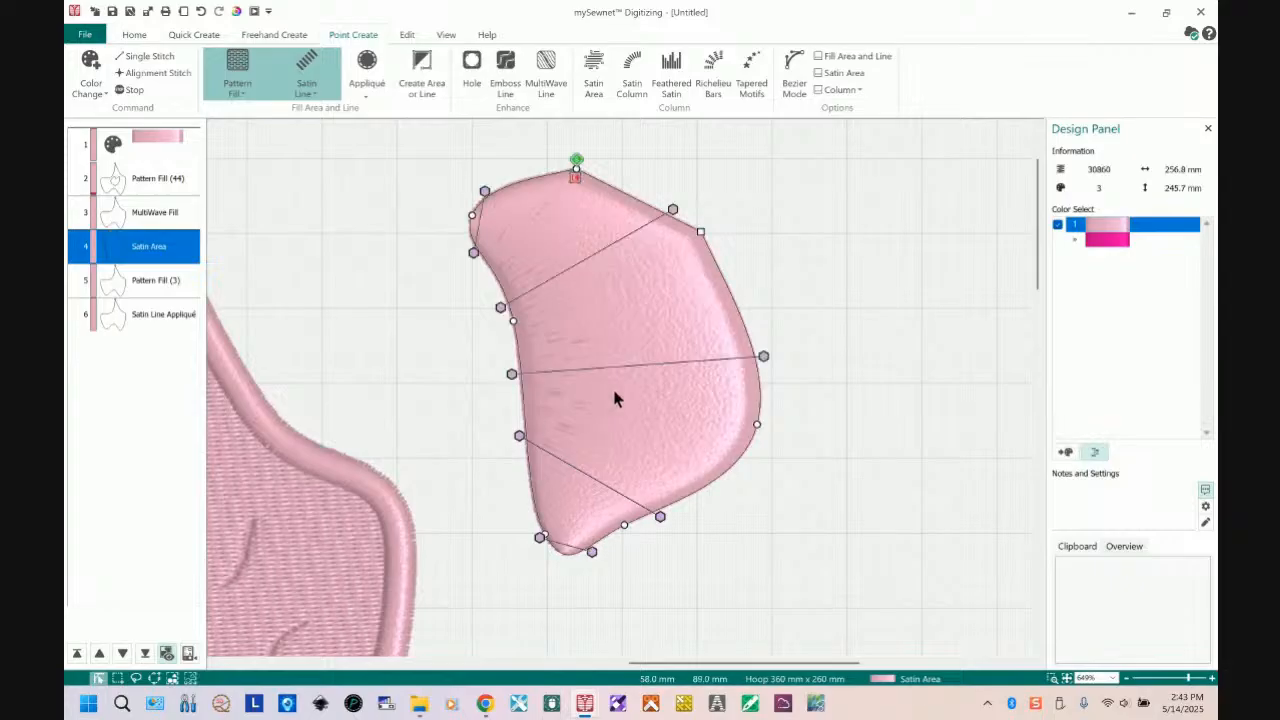
- Set the satin area's stitch density to 9 and apply it
double_click(571, 233)
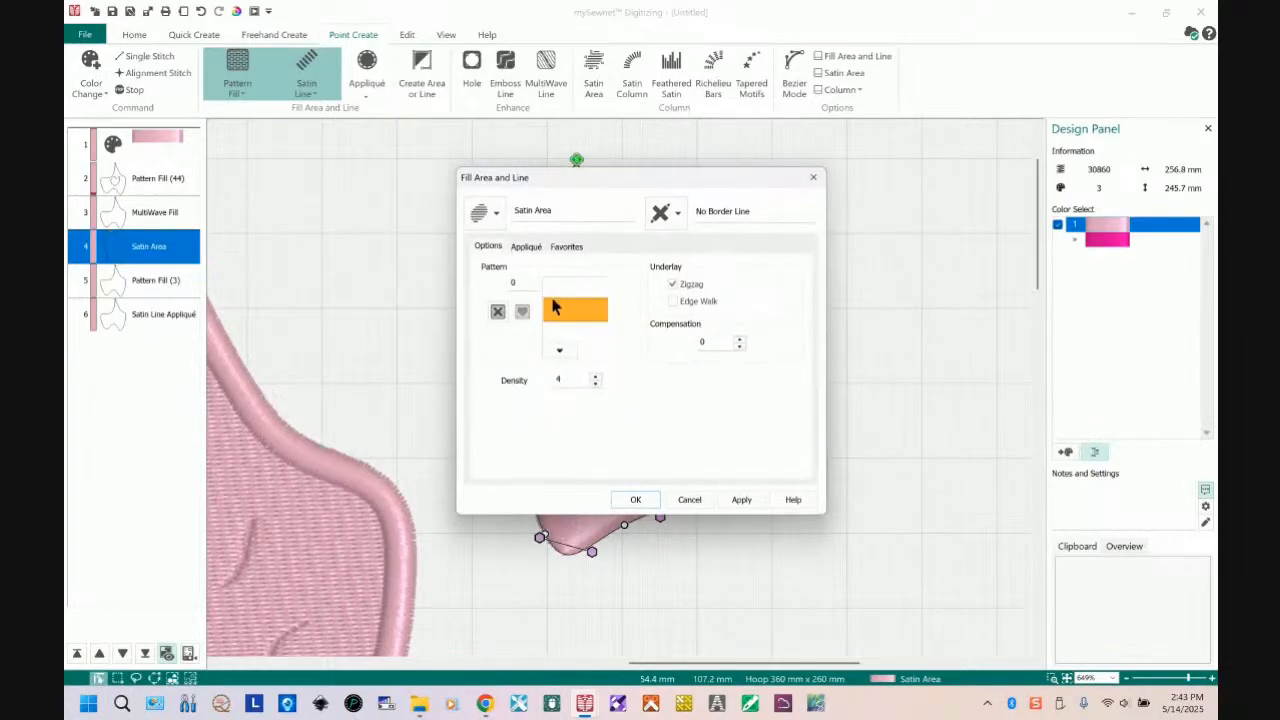
click(595, 380)
text(9)
click(738, 499)
click(636, 500)
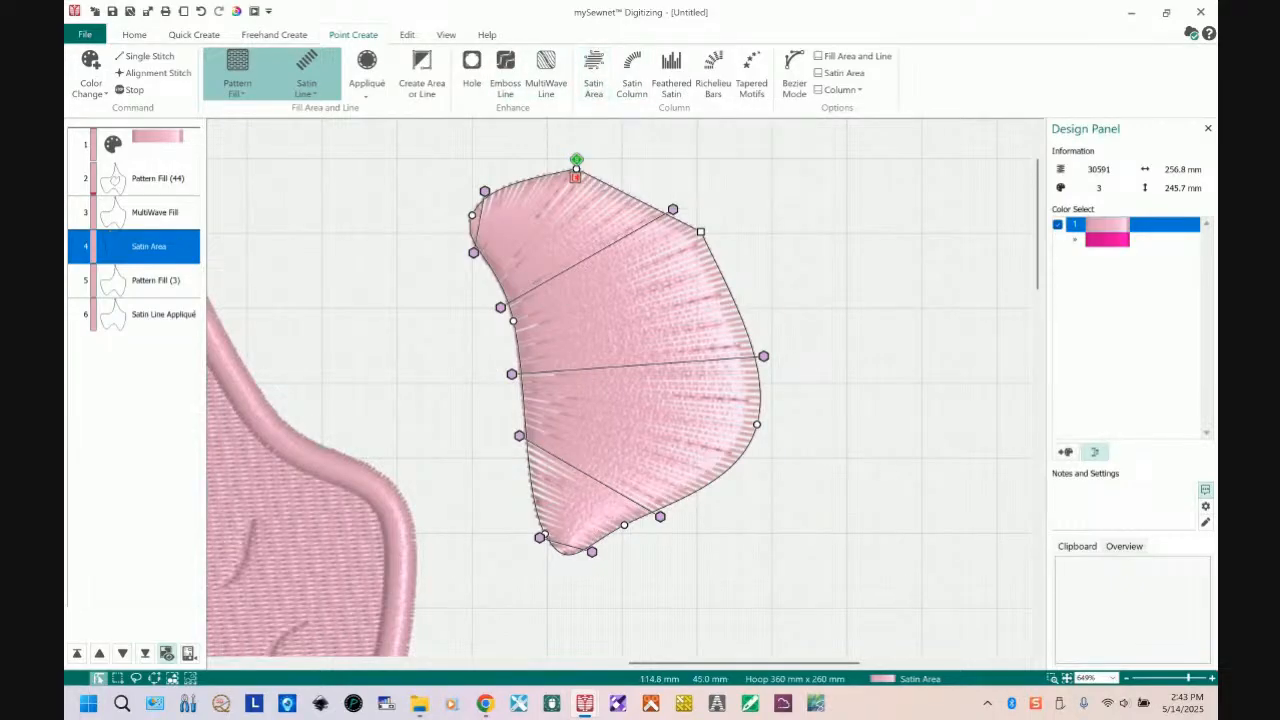
- Draw a vertical Satin Column from seven point pairs beside the satin area, crossing its sides between the fourth and fifth pairs, and end the tool
click(1068, 679)
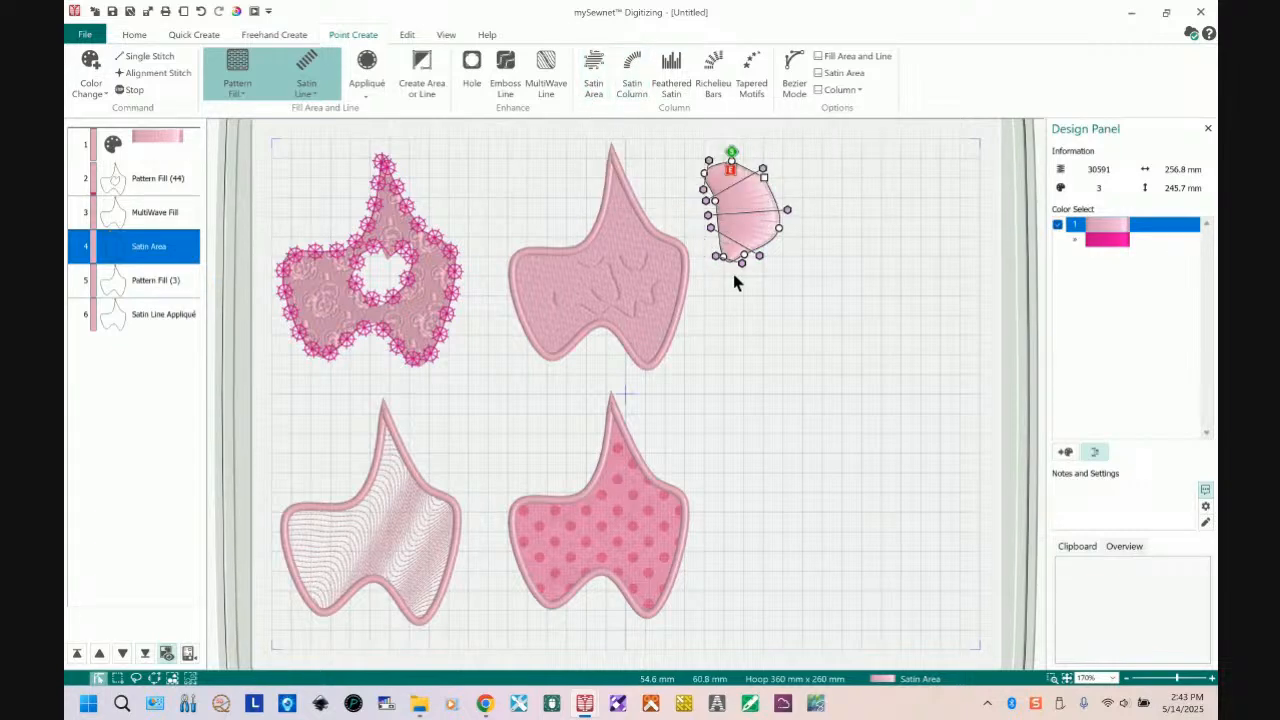
click(630, 85)
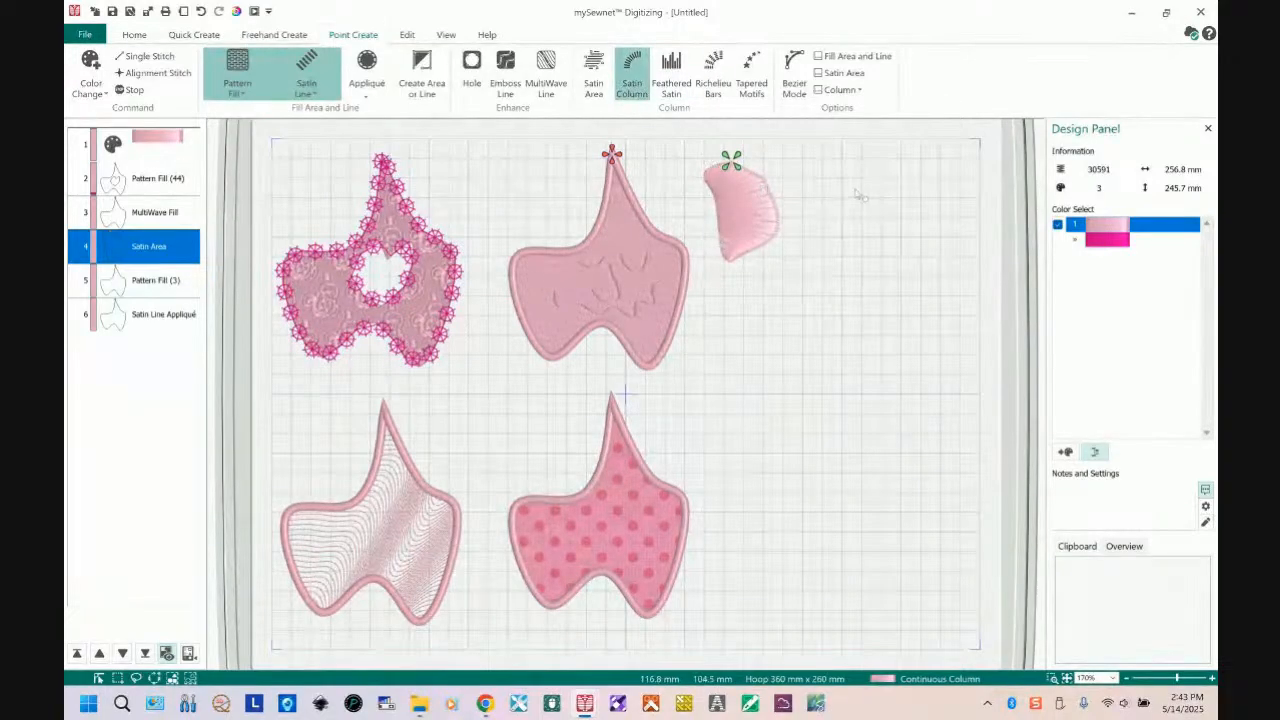
click(801, 164)
click(831, 164)
click(801, 192)
click(801, 218)
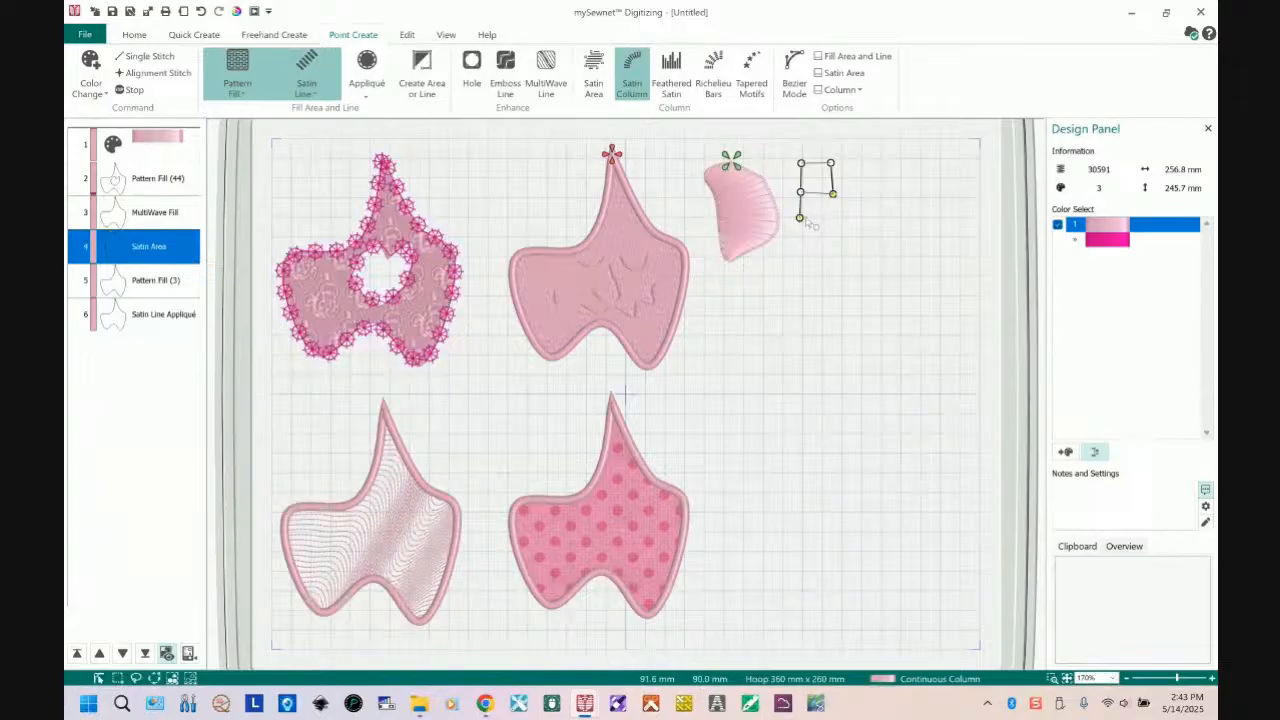
click(836, 222)
click(796, 251)
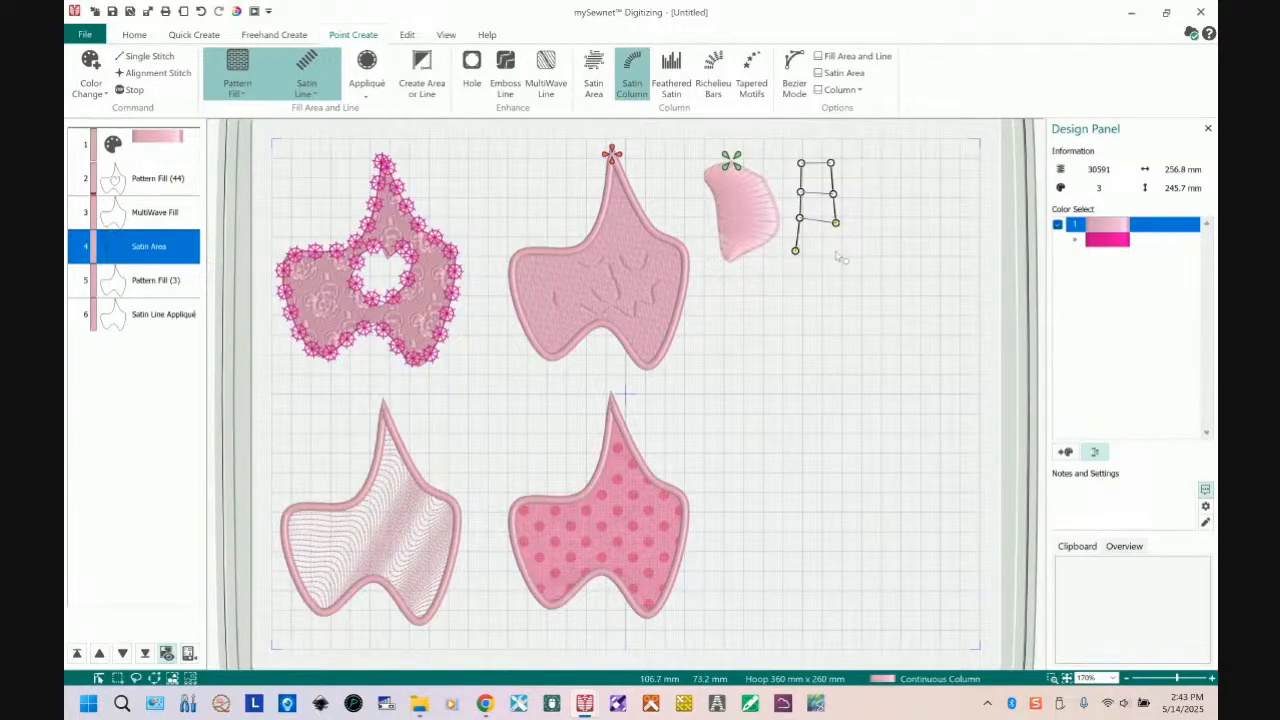
click(835, 251)
click(839, 276)
click(794, 286)
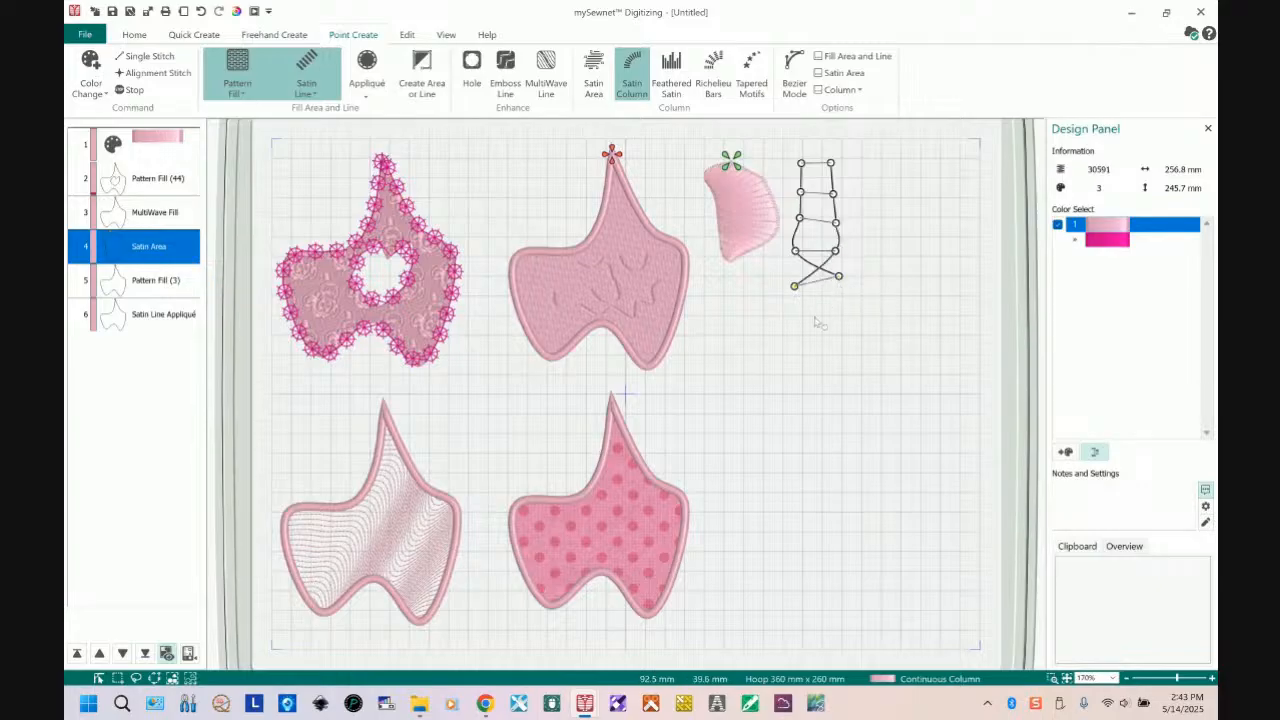
click(845, 300)
click(792, 315)
click(845, 333)
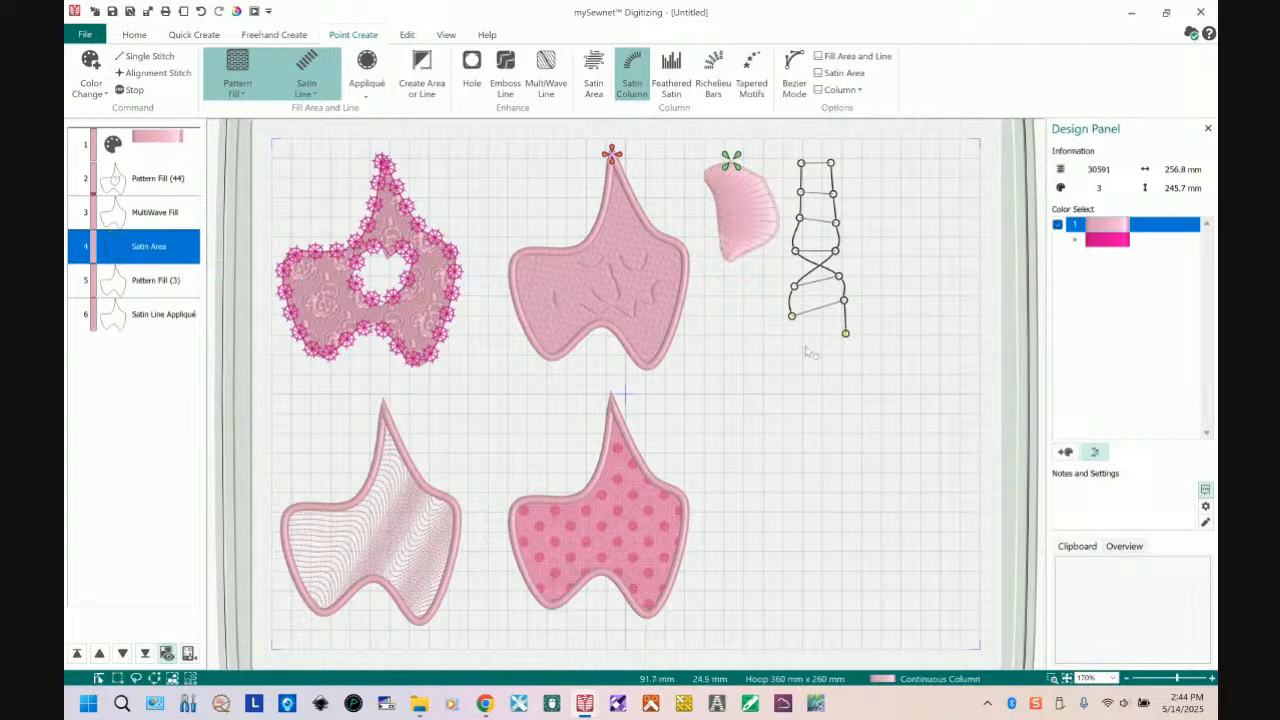
click(798, 349)
key(Return)
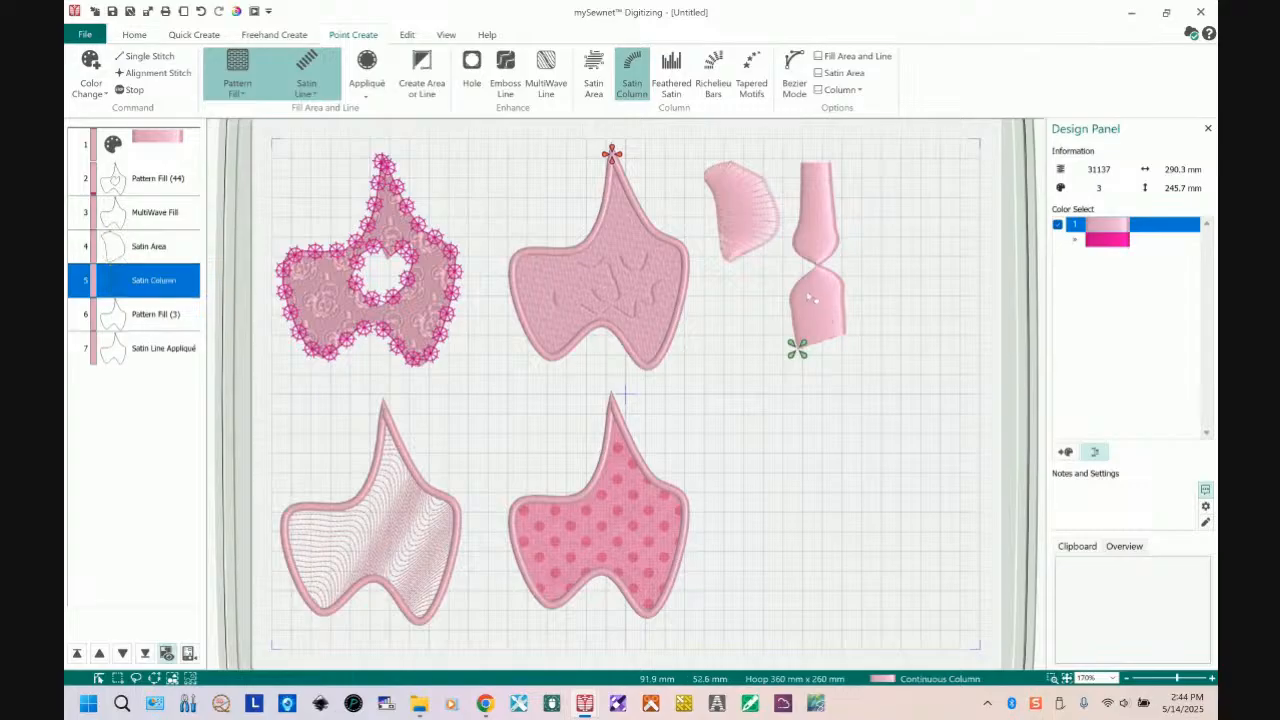
key(Escape)
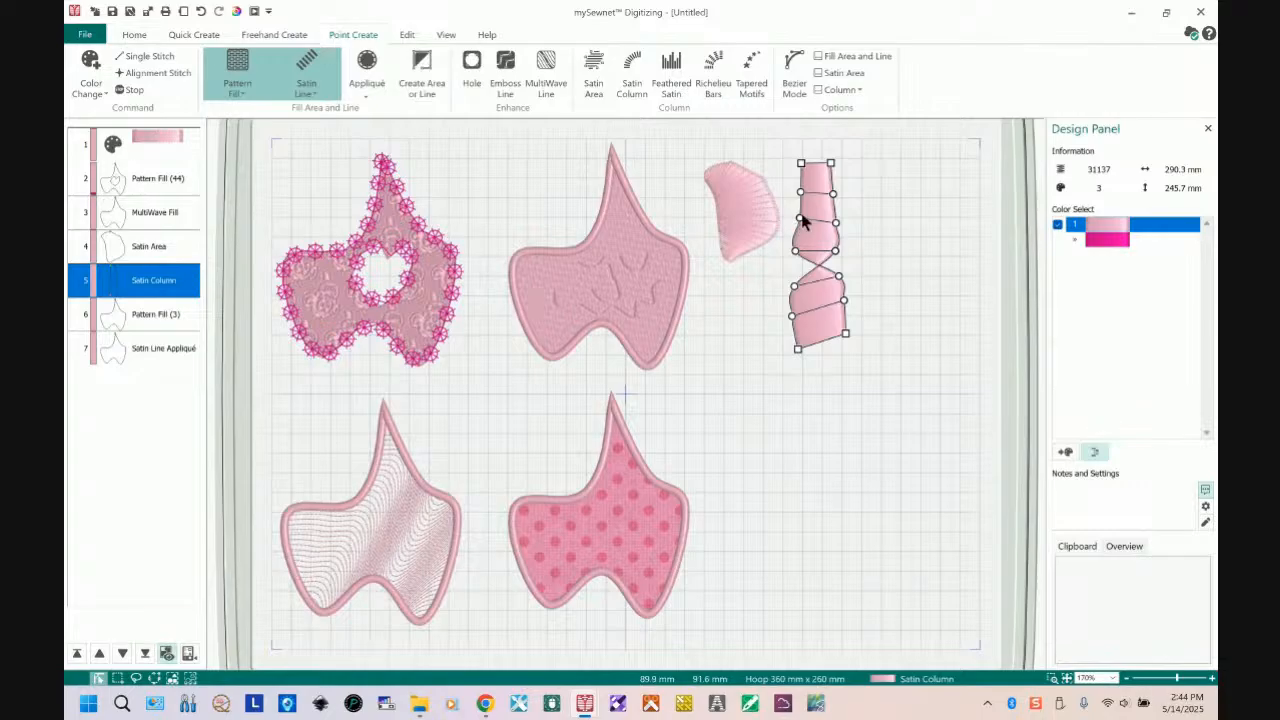
- Pull the Satin Column's third pair of points inward to narrow the column there
drag(806, 227, 830, 229)
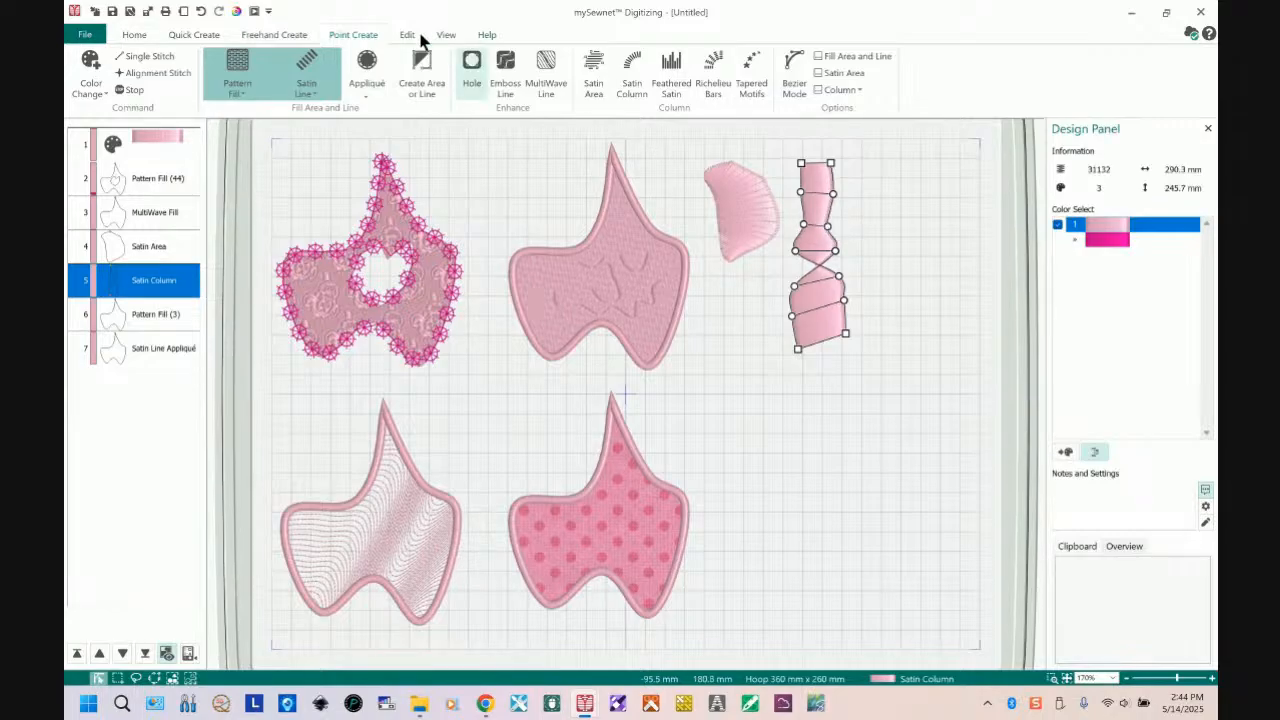
click(288, 82)
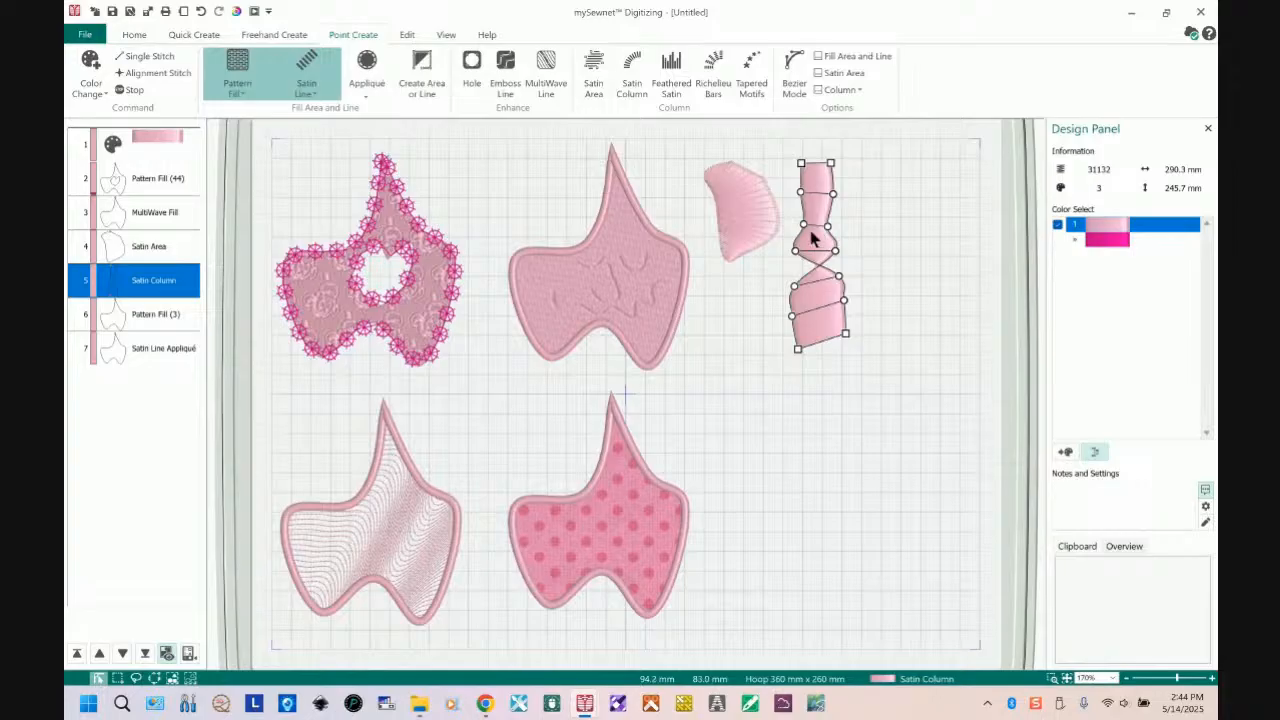
- Draw a slightly curved, vertical Feathered Satin column from seven point pairs in the empty space beside the Satin Column, and end the tool
click(673, 78)
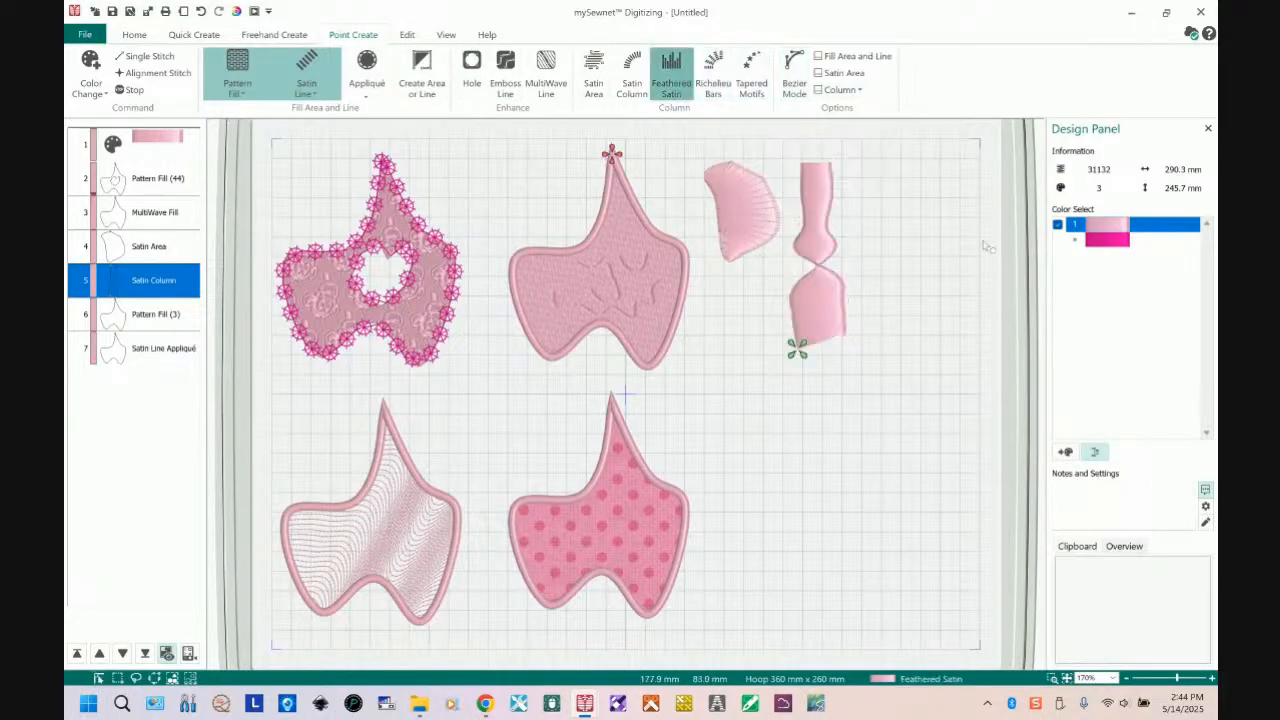
click(881, 171)
click(919, 170)
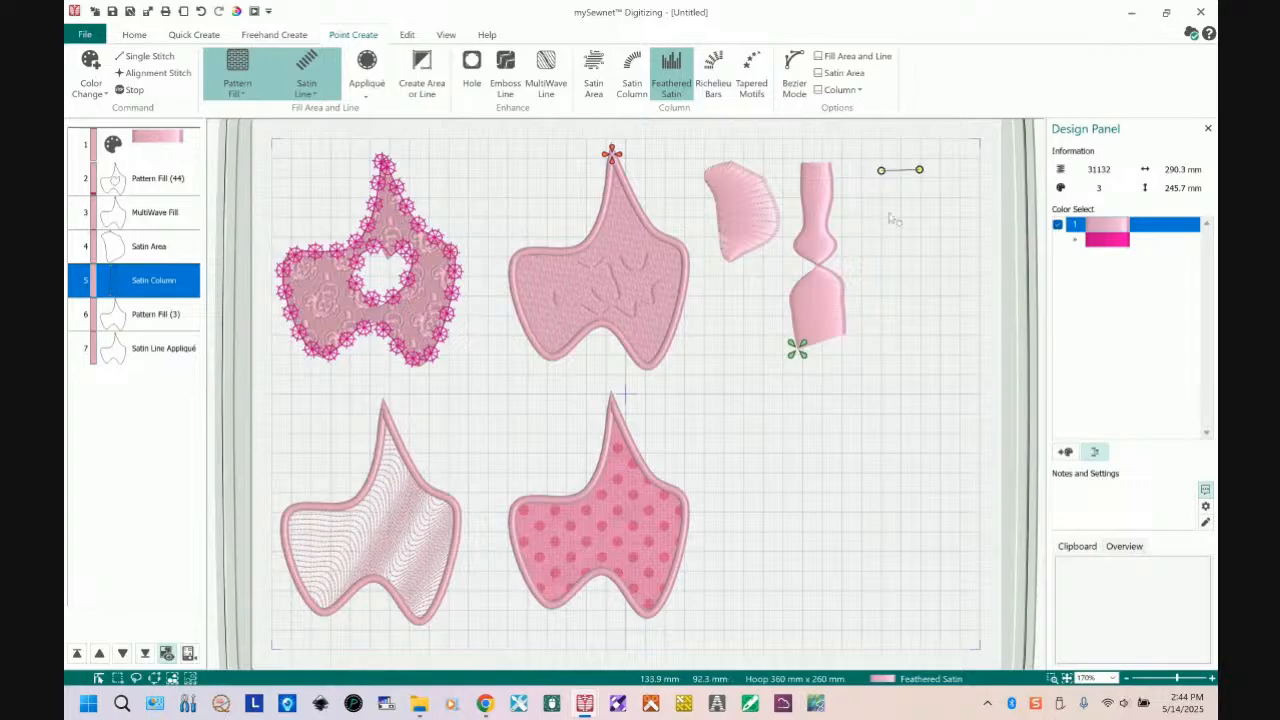
click(889, 212)
click(923, 214)
click(893, 246)
click(936, 246)
click(892, 276)
click(931, 276)
click(885, 316)
click(932, 316)
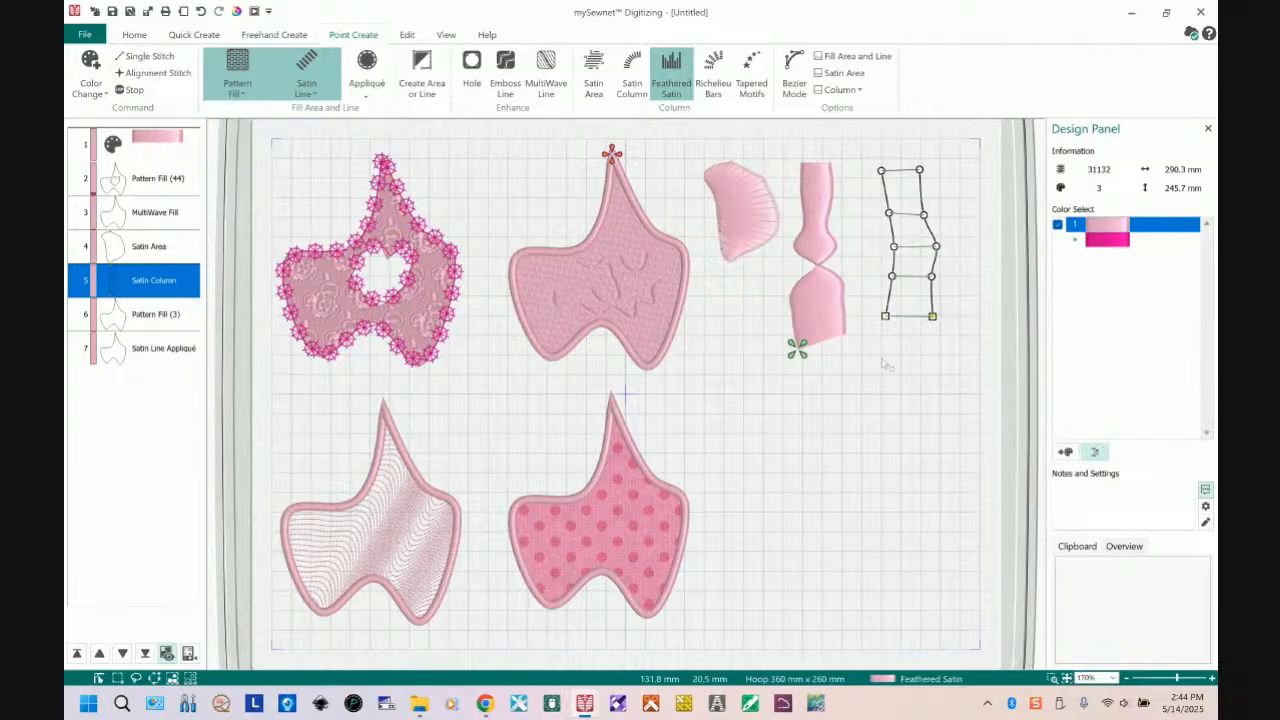
click(882, 357)
click(927, 358)
click(882, 393)
click(926, 393)
key(Return)
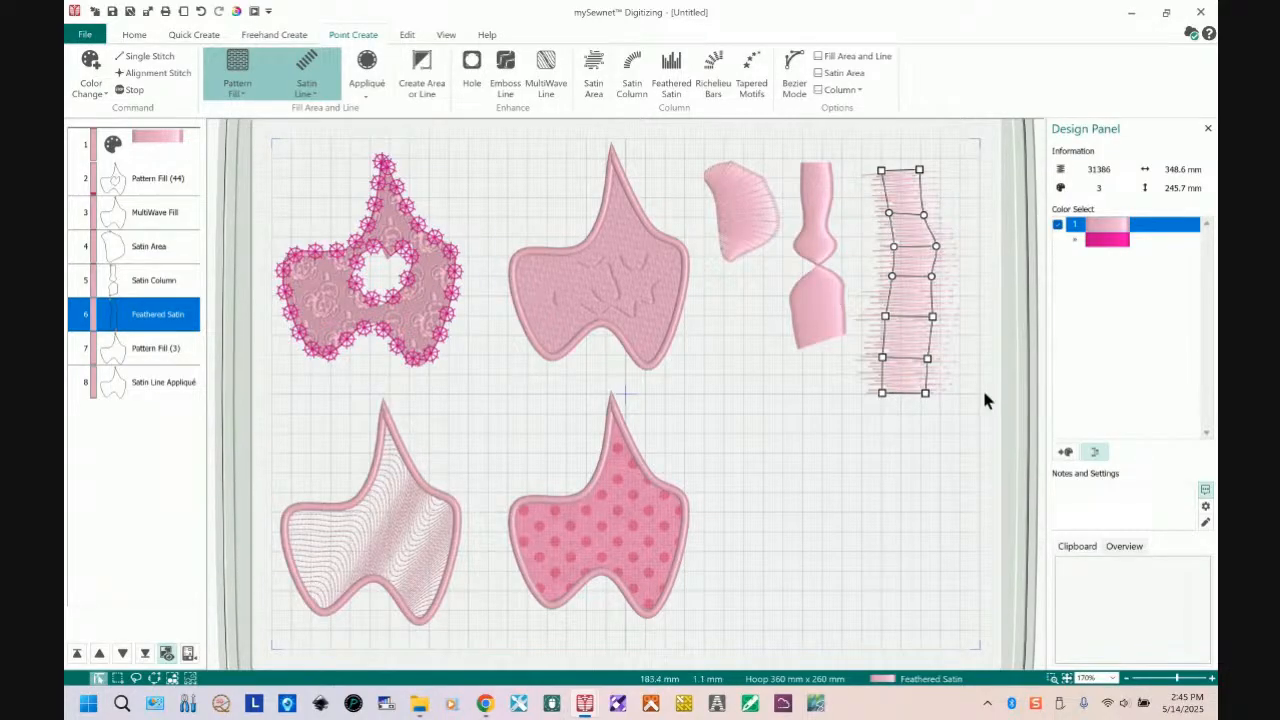
- Set the Feathered Satin column's feather type to SideA
double_click(921, 245)
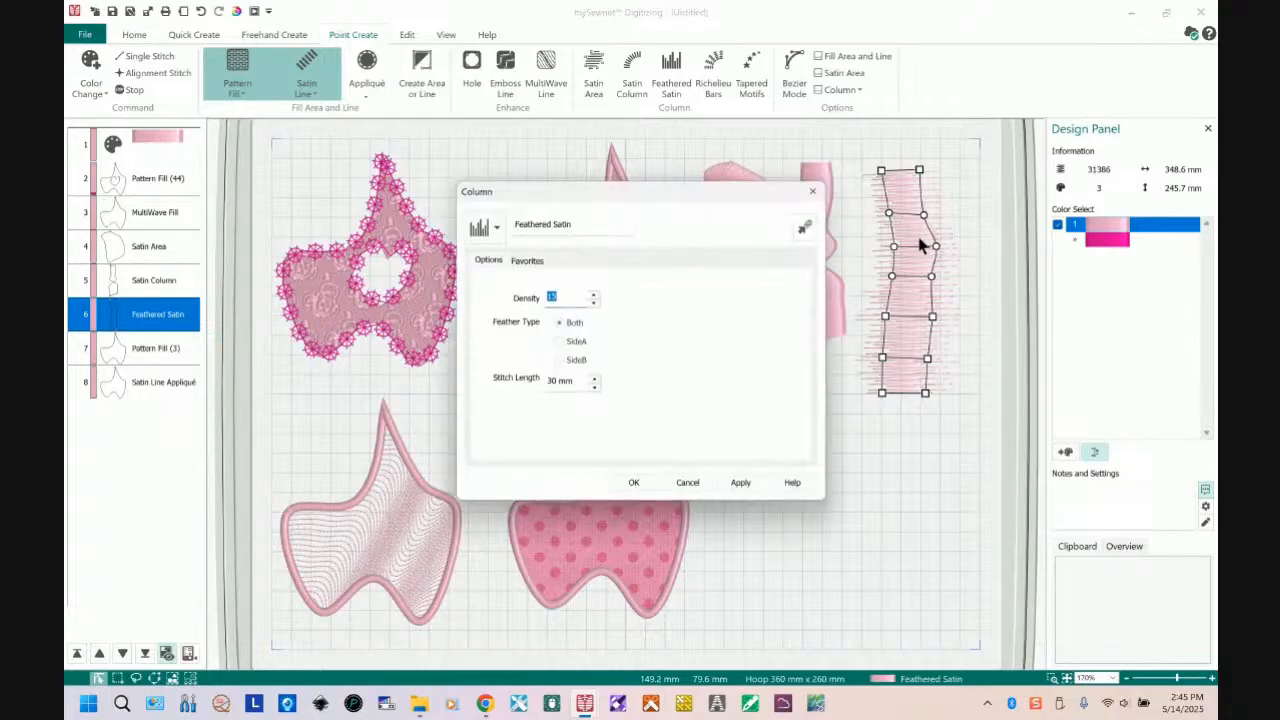
click(562, 342)
click(634, 484)
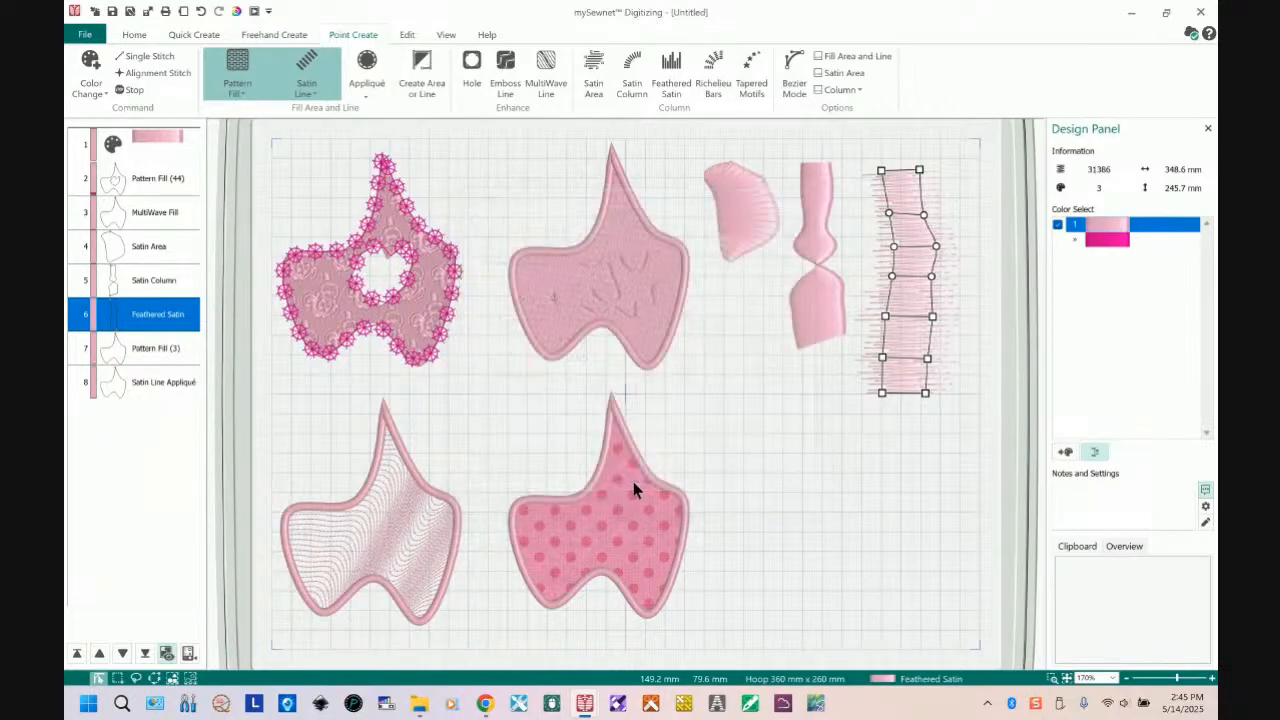
- Set the Feathered Satin column's feather type to SideB
double_click(929, 262)
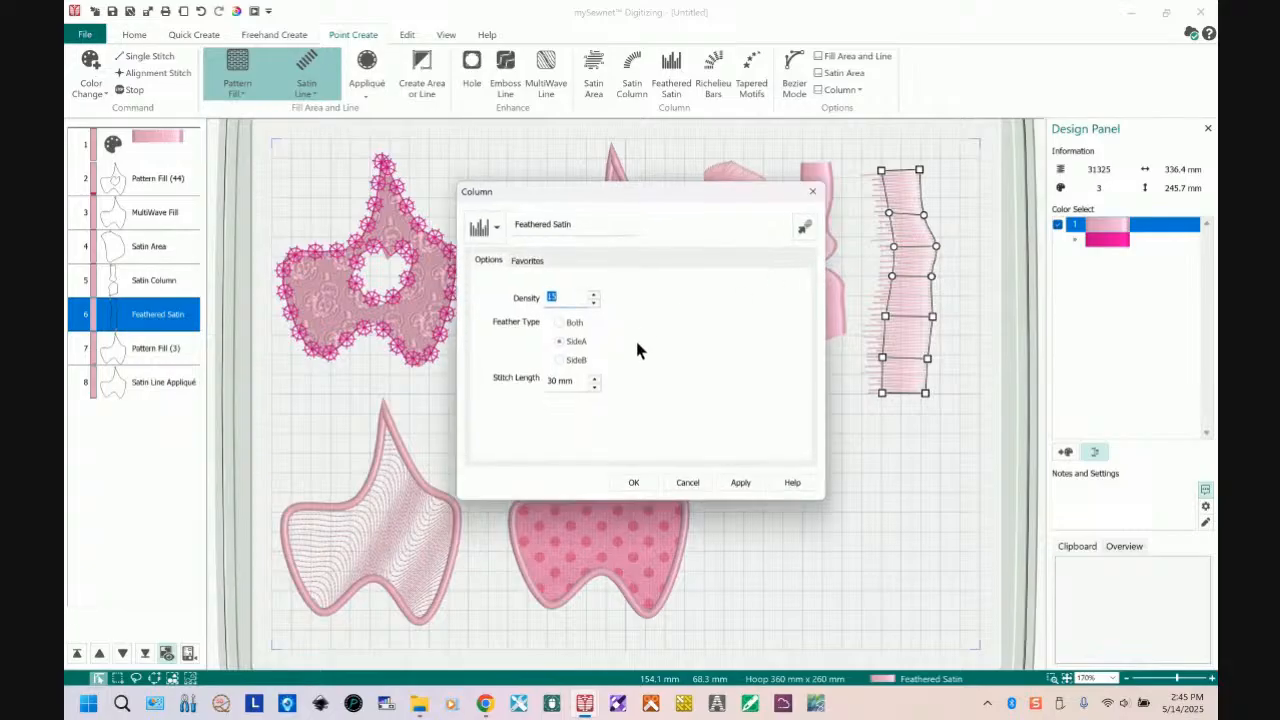
click(560, 362)
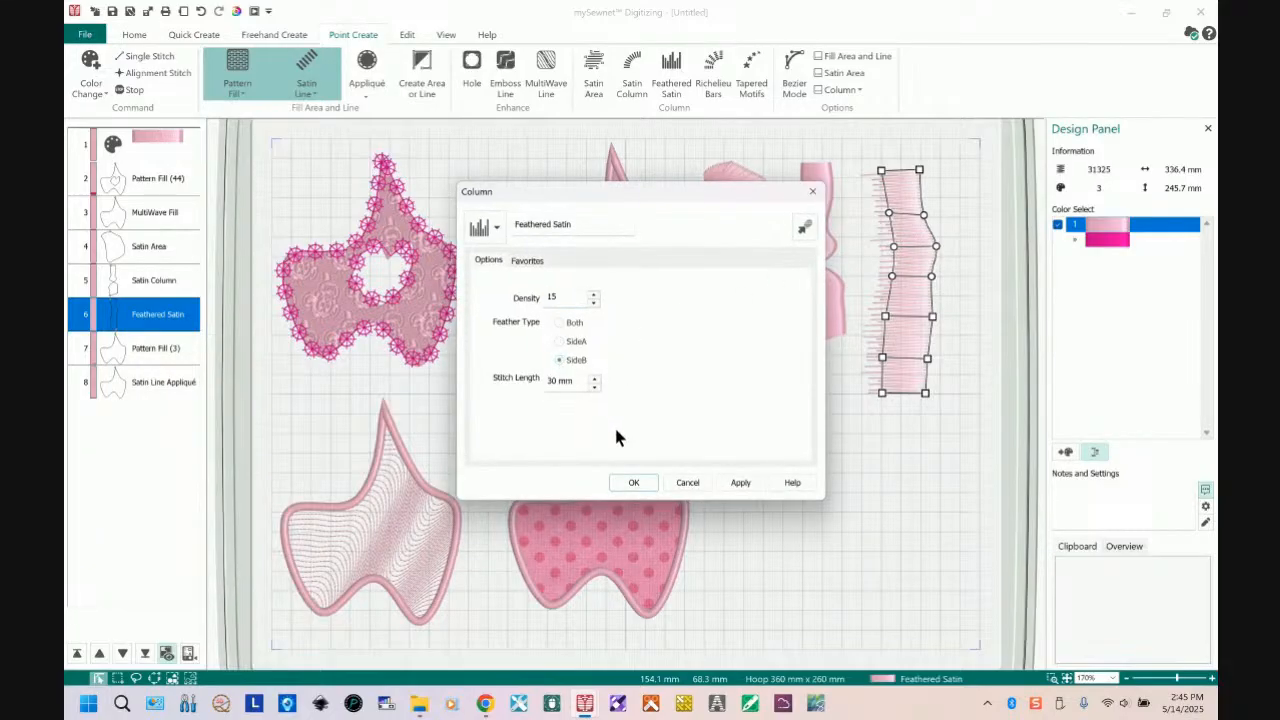
click(645, 486)
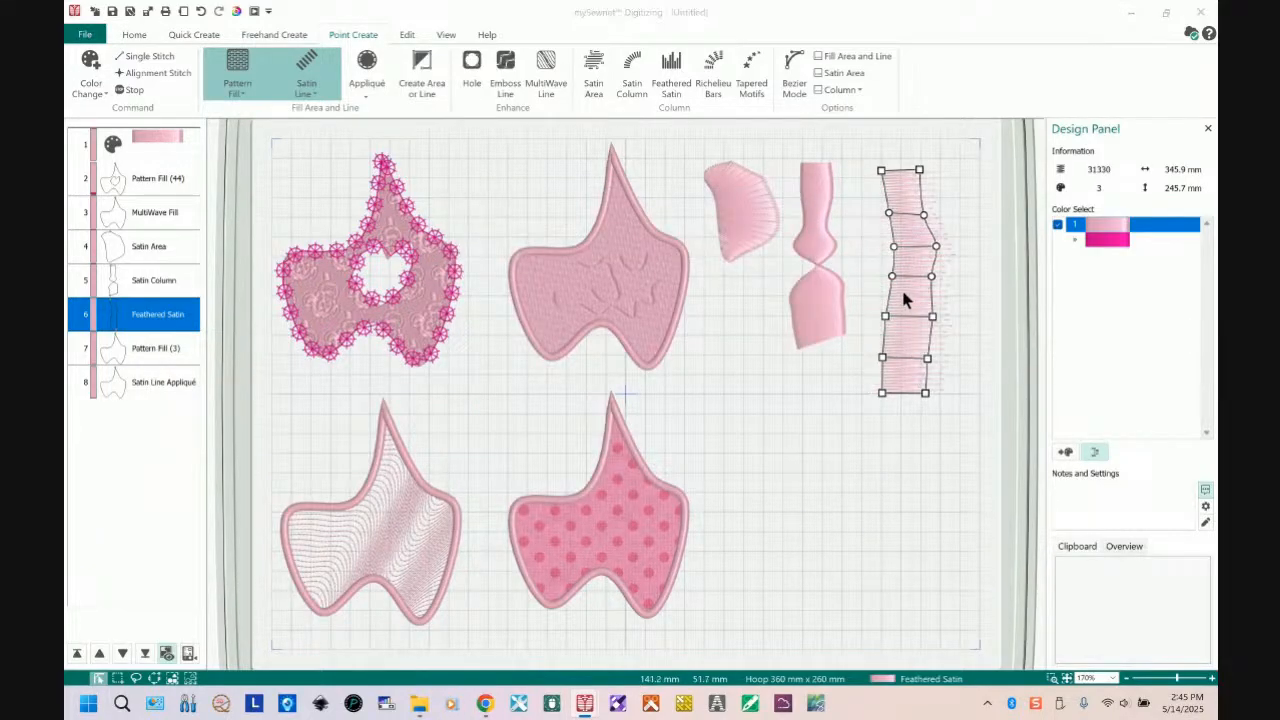
- Set the Feathered Satin column's stitch length to 2 mm and apply it
double_click(905, 298)
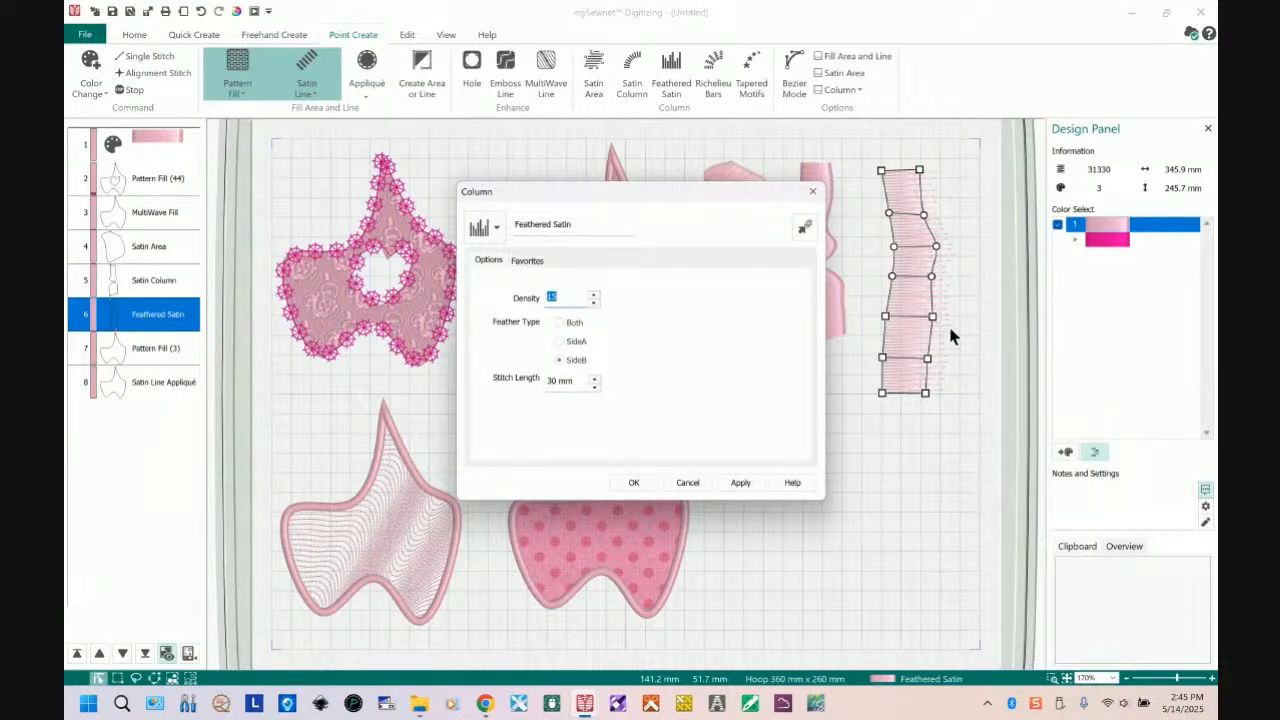
double_click(547, 381)
text(2)
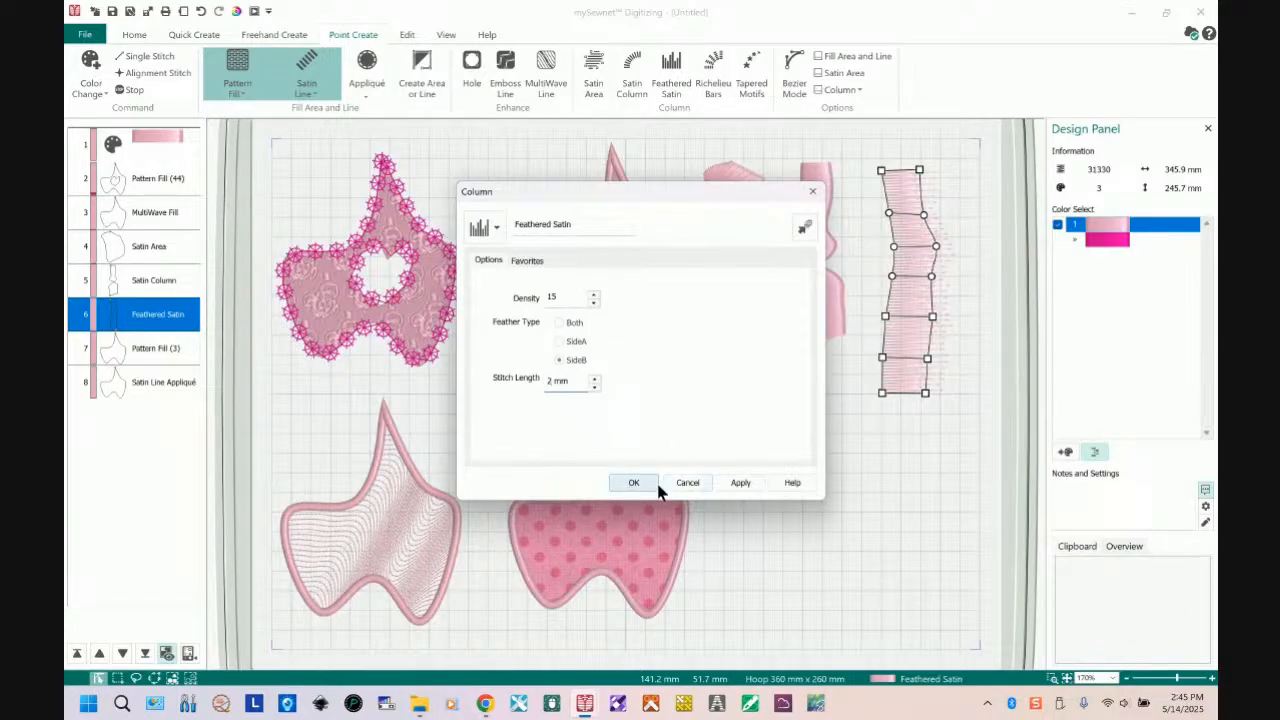
click(738, 485)
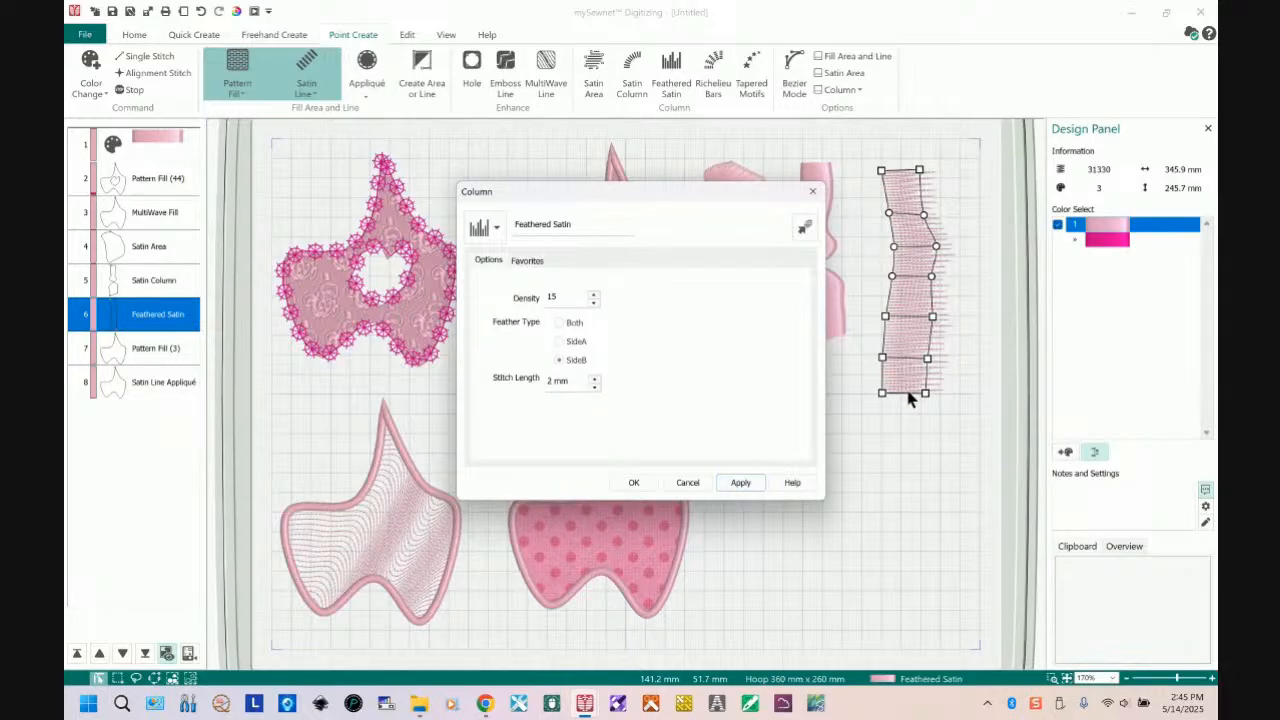
click(634, 483)
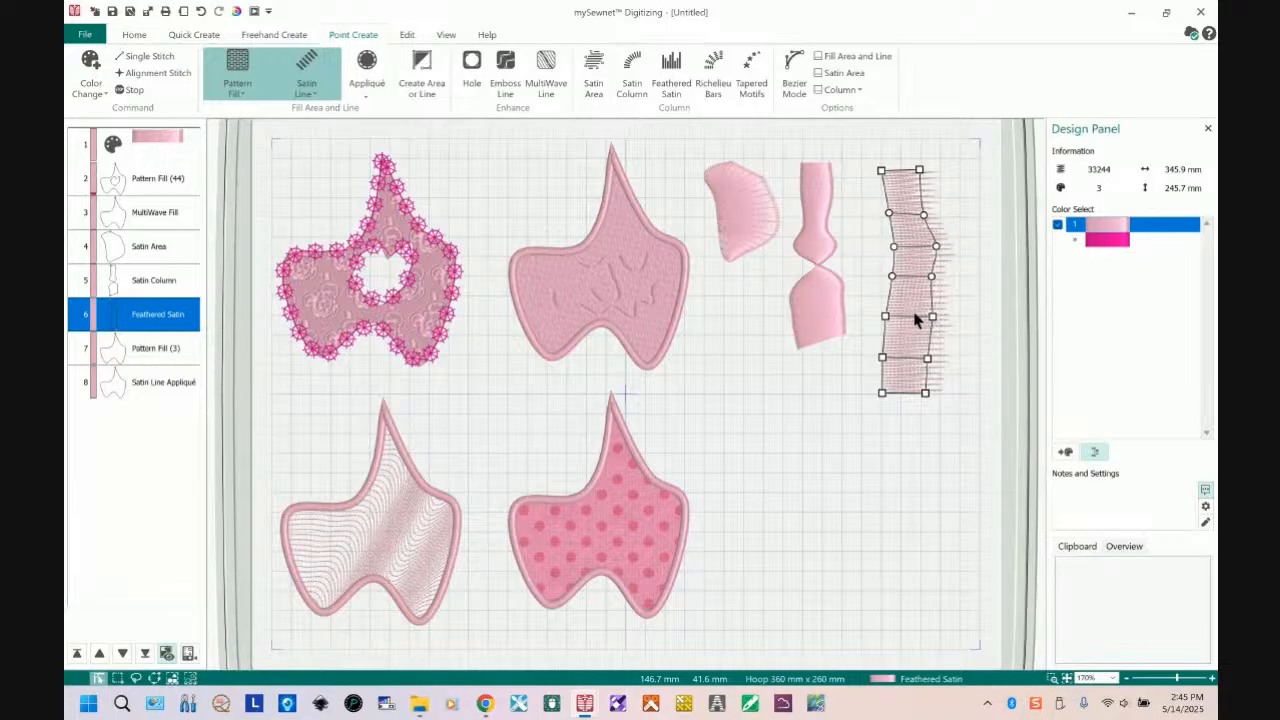
- Draw a gently curving Richelieu Bars column from four point pairs in the empty space below the satin area, and end the tool
click(720, 83)
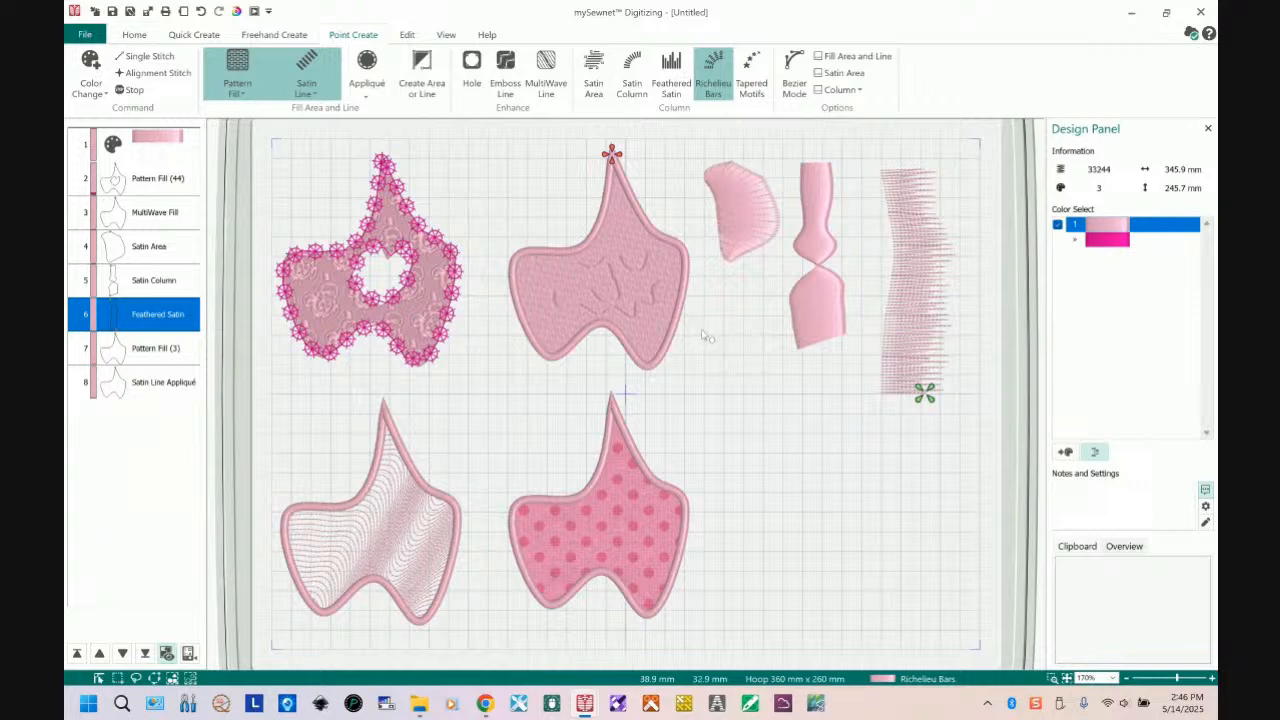
click(698, 329)
click(745, 329)
click(701, 386)
click(750, 381)
click(709, 433)
click(760, 425)
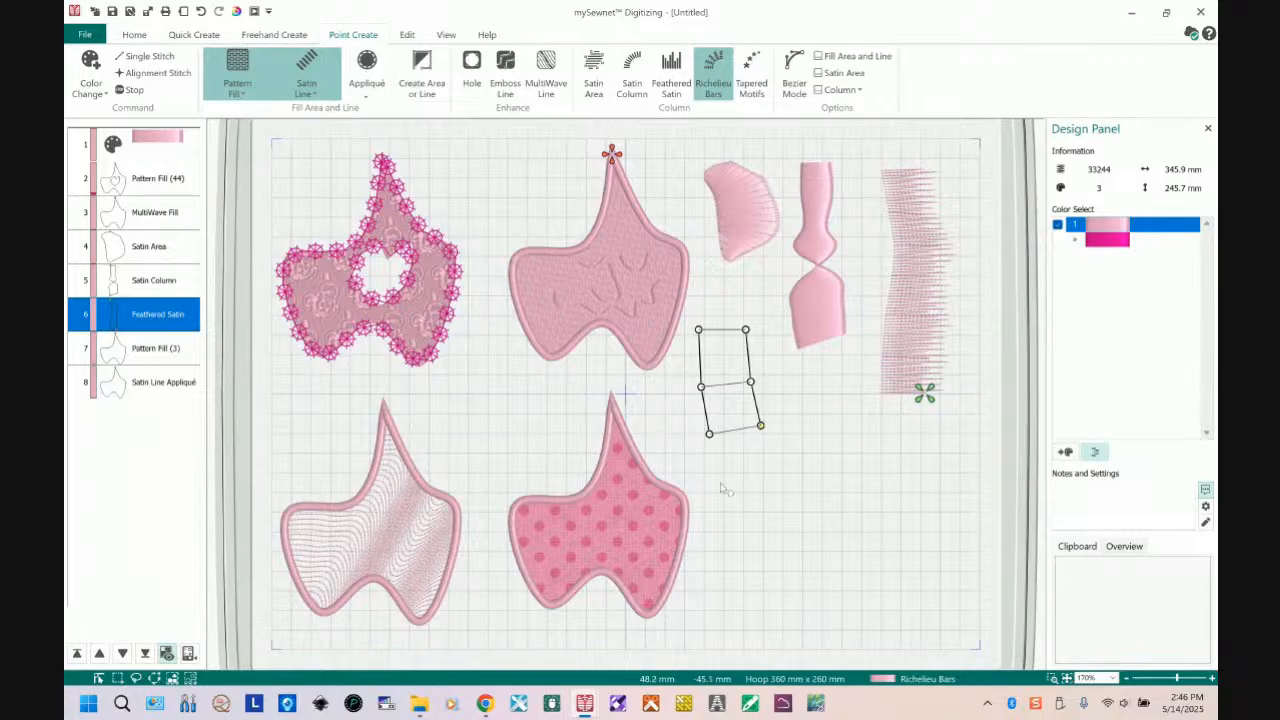
click(727, 481)
click(773, 463)
key(Return)
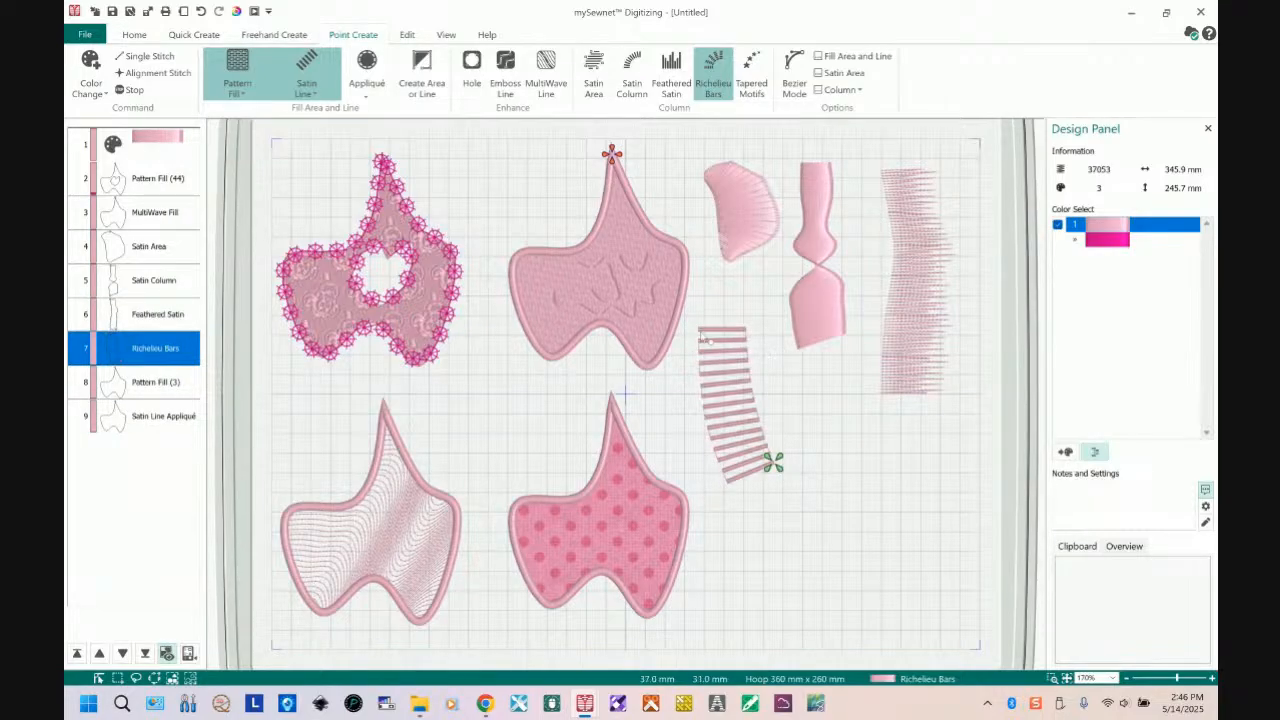
key(Escape)
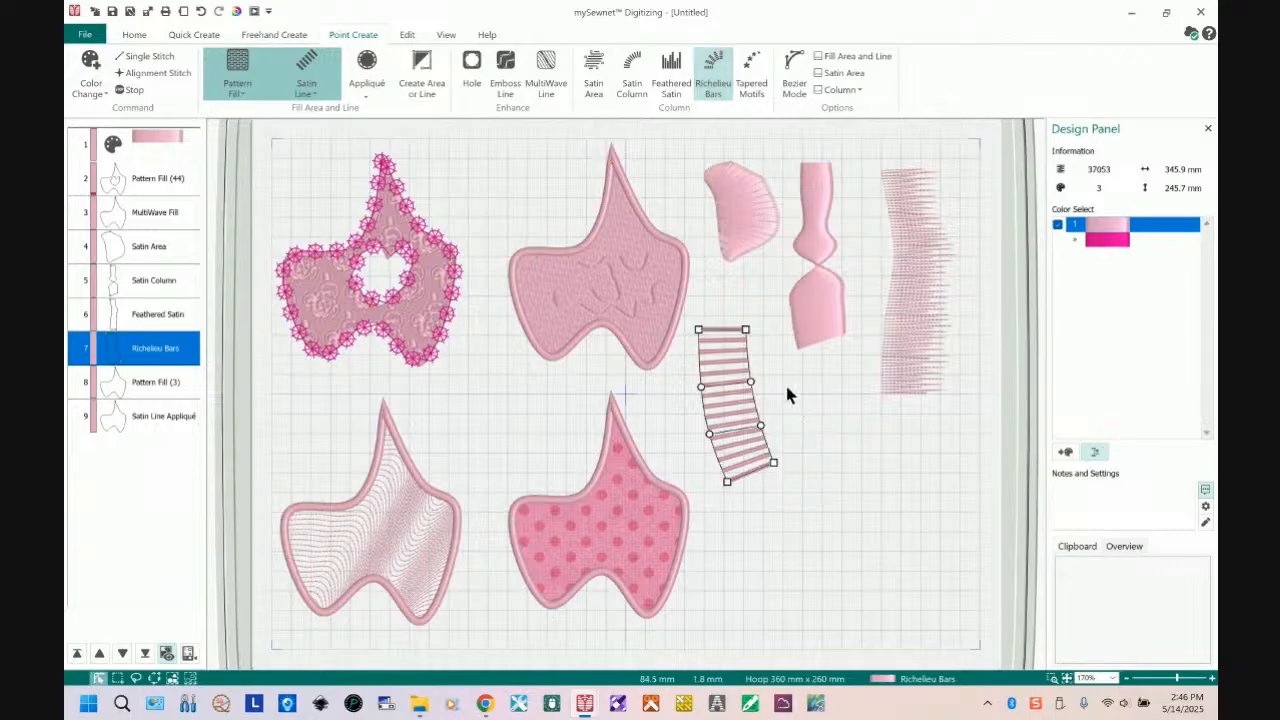
- Open the Richelieu Bars column's properties, set the satin width to 2.9 mm and apply it
double_click(720, 368)
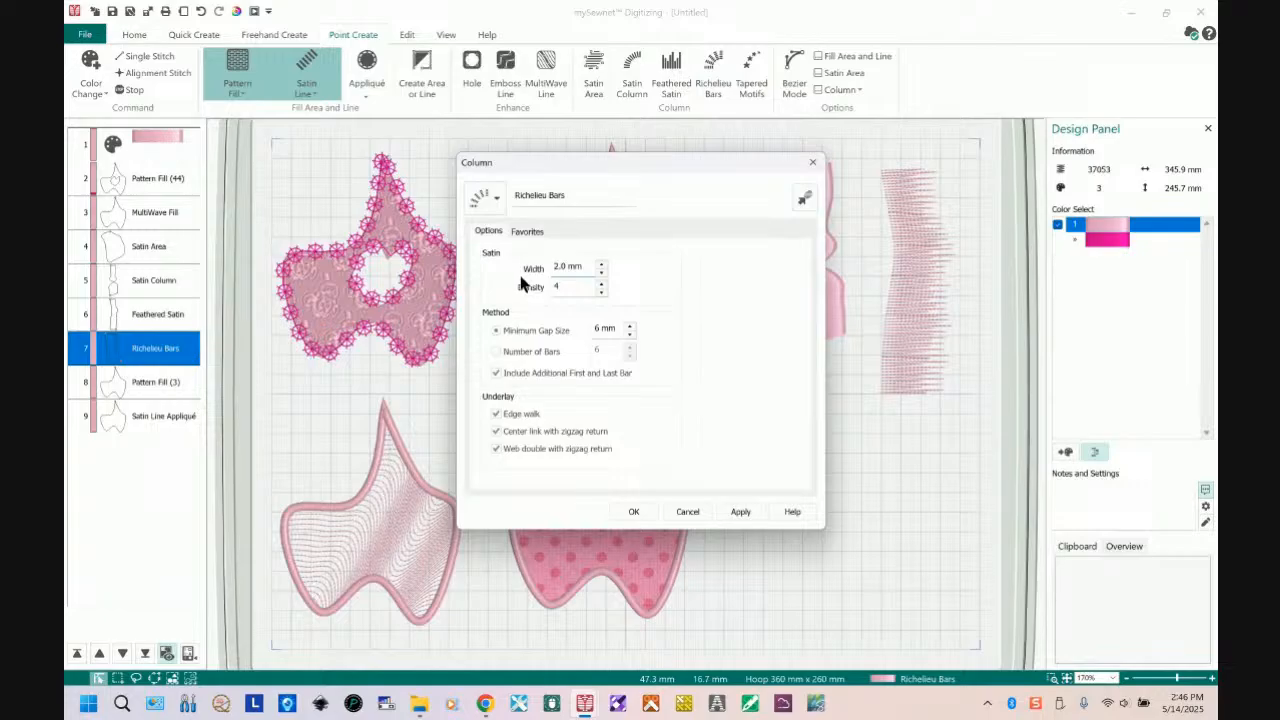
drag(590, 168, 432, 154)
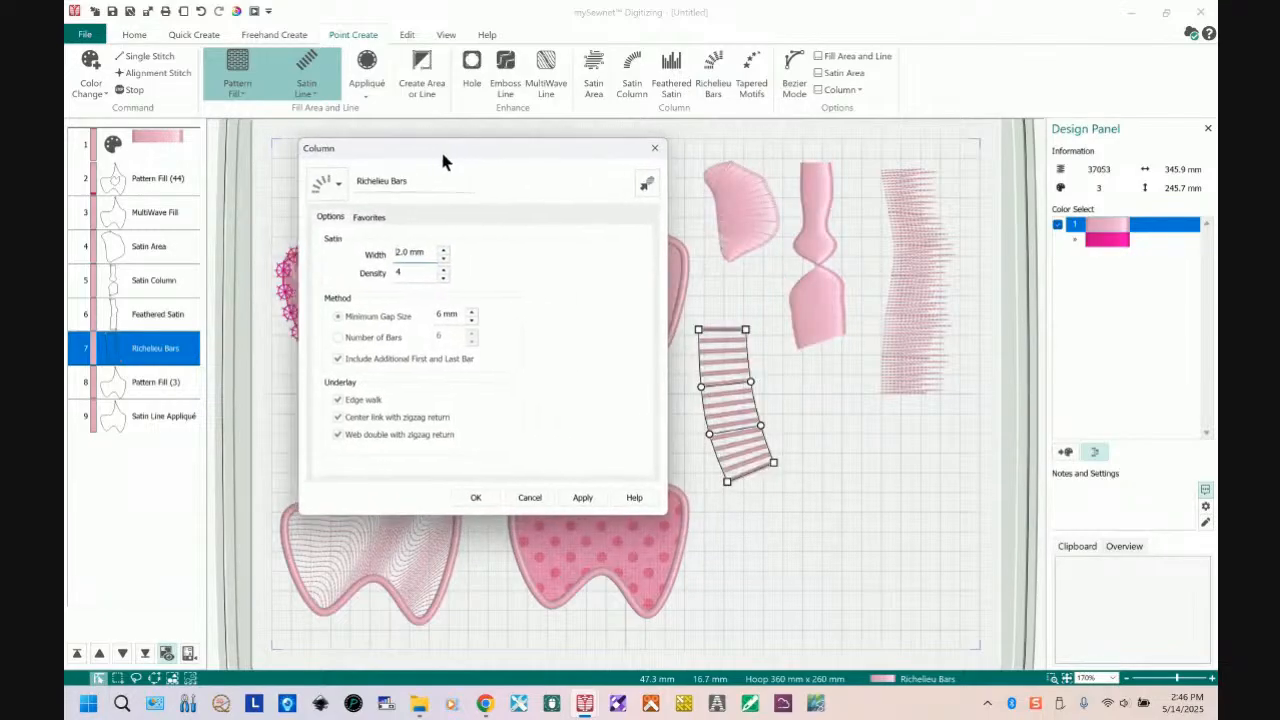
click(443, 251)
click(443, 251)
click(443, 251)
click(443, 251)
click(443, 251)
click(582, 499)
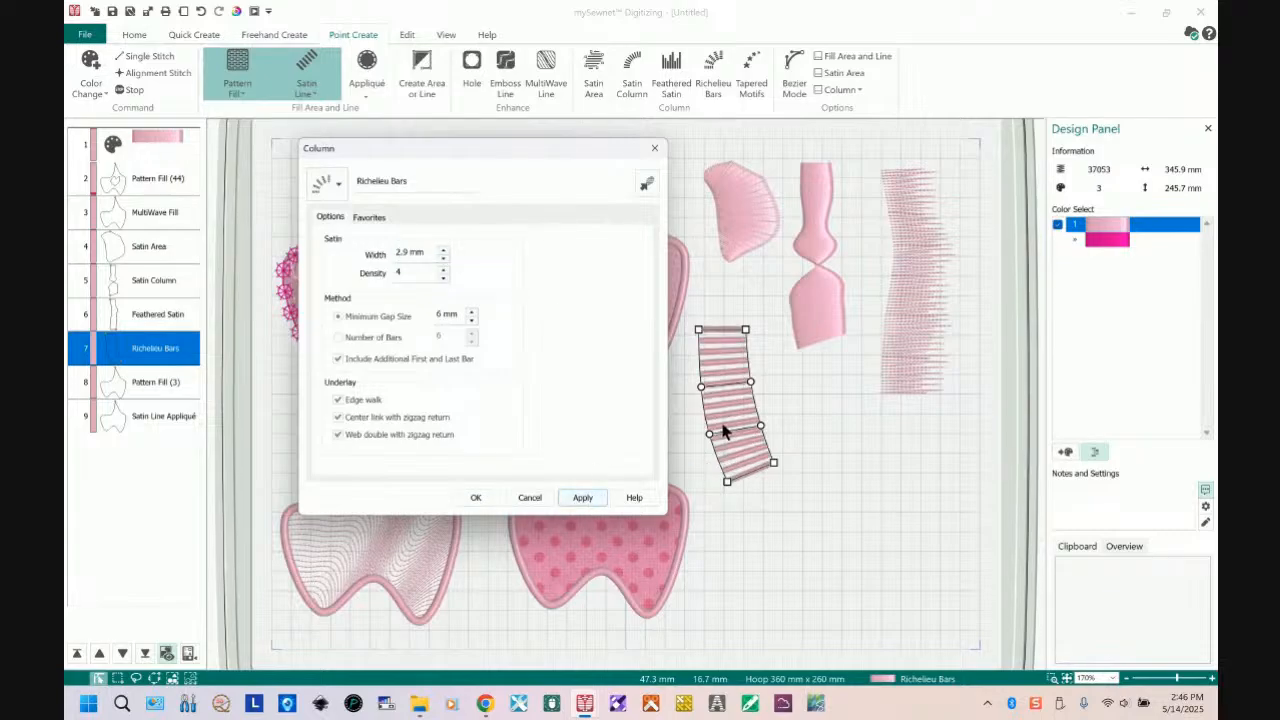
- Set the Richelieu Bars' satin width to 1.9 mm and apply it
click(443, 259)
click(443, 259)
click(443, 259)
click(443, 259)
click(443, 261)
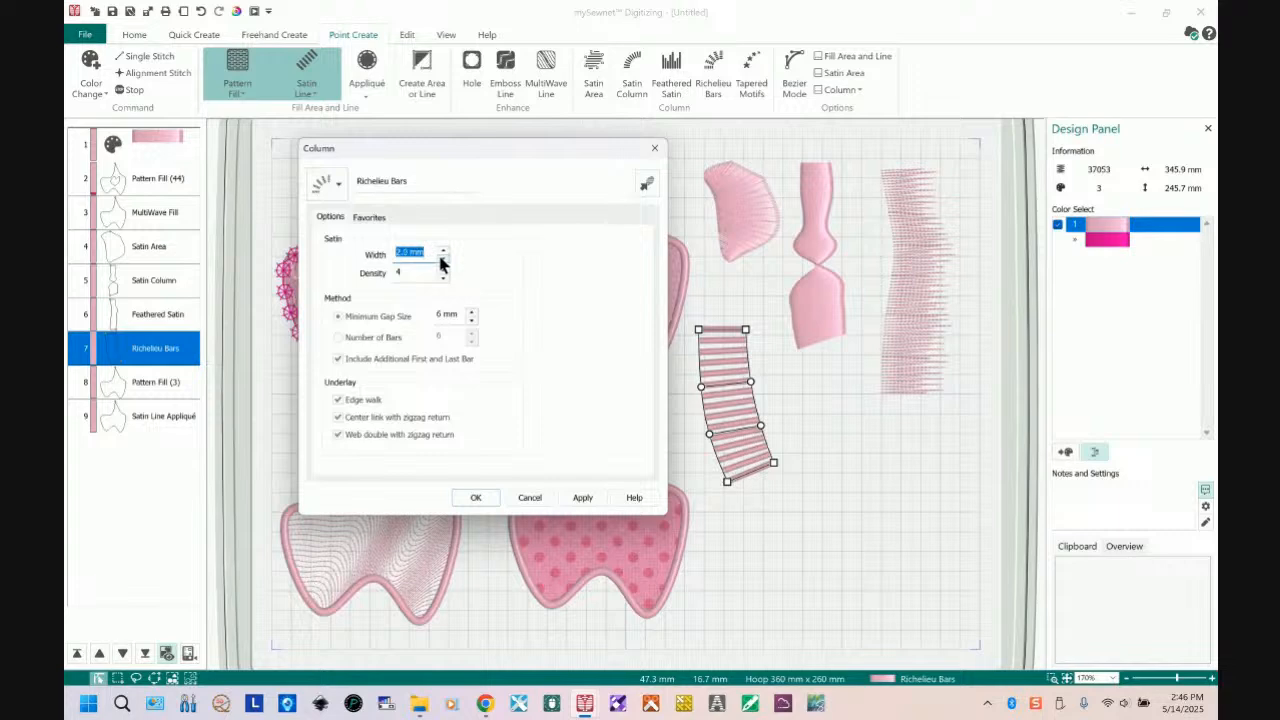
click(443, 260)
click(582, 497)
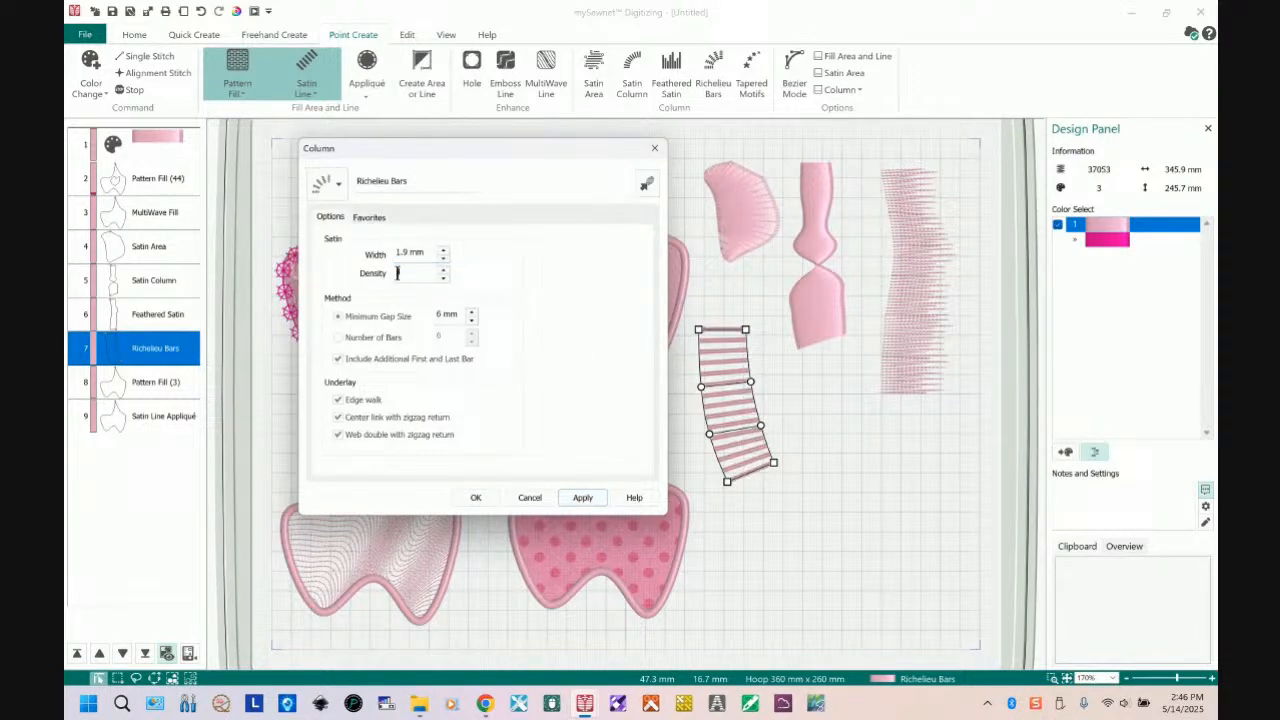
- Set the Richelieu Bars' satin density to 9 and apply it
click(444, 276)
text(9)
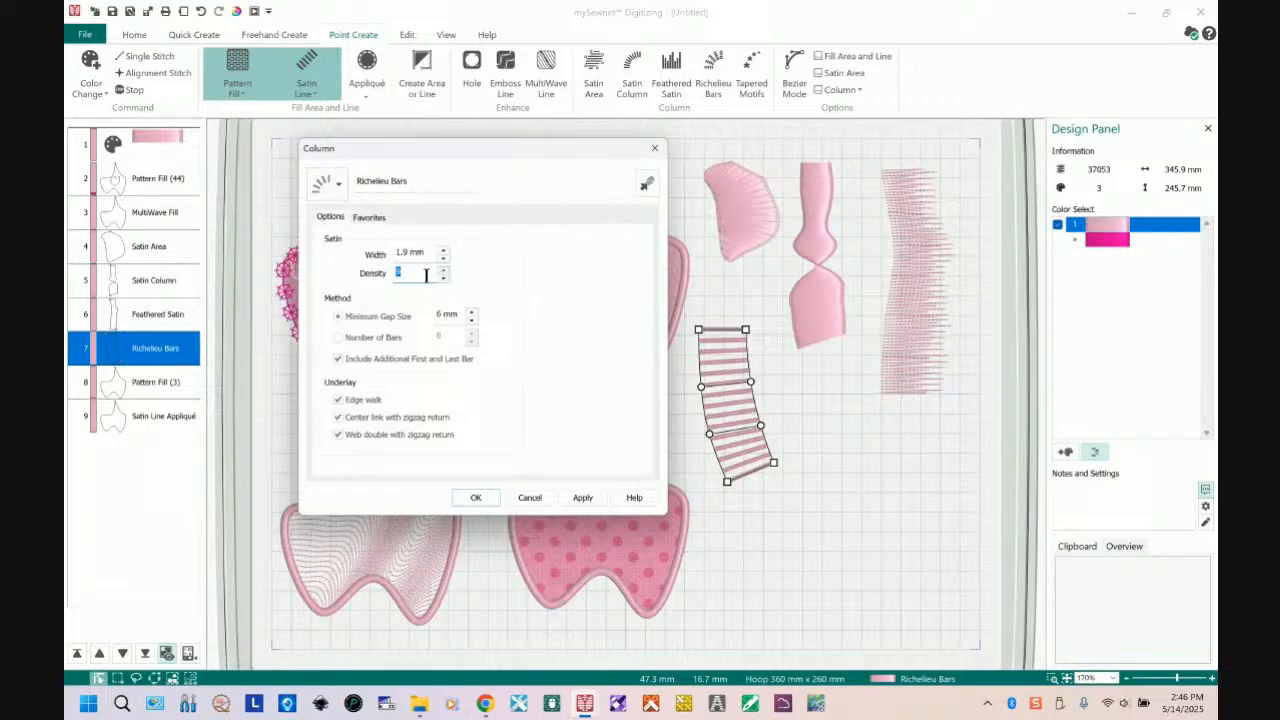
click(582, 498)
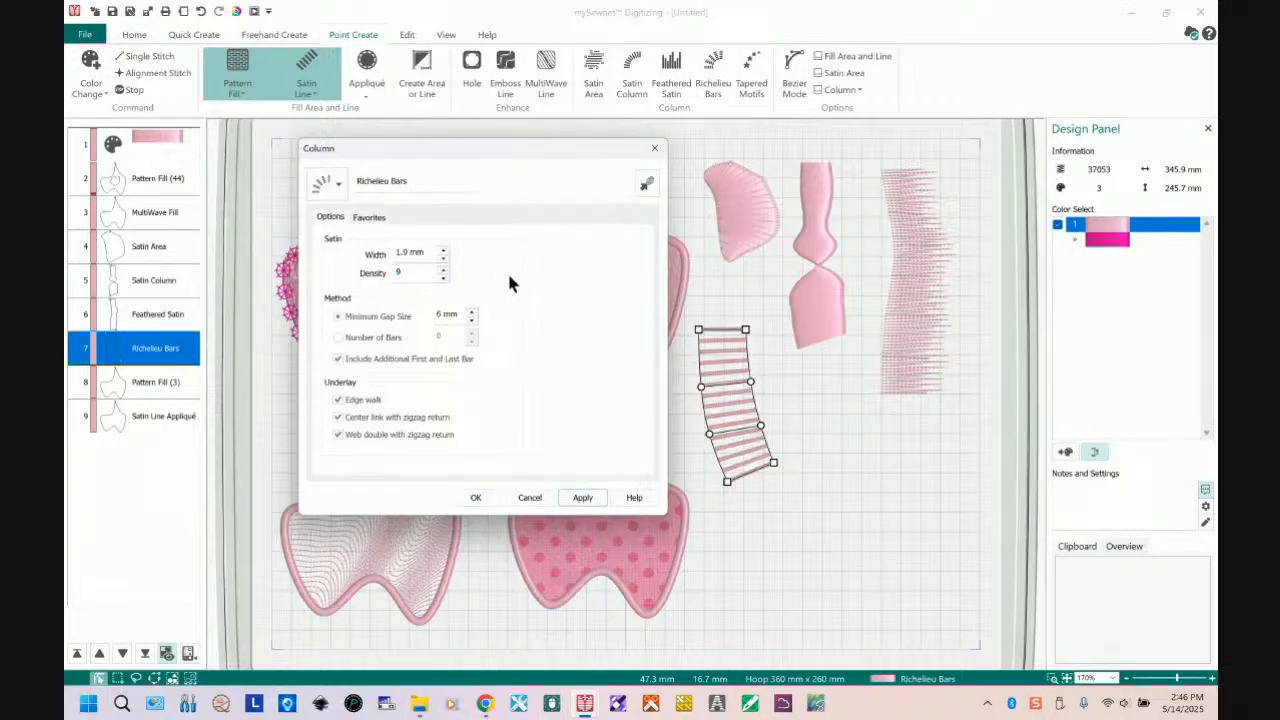
- Set the Richelieu Bars' density to 3, switch the method to Number of Bars with 10 bars, and apply
click(444, 278)
click(339, 338)
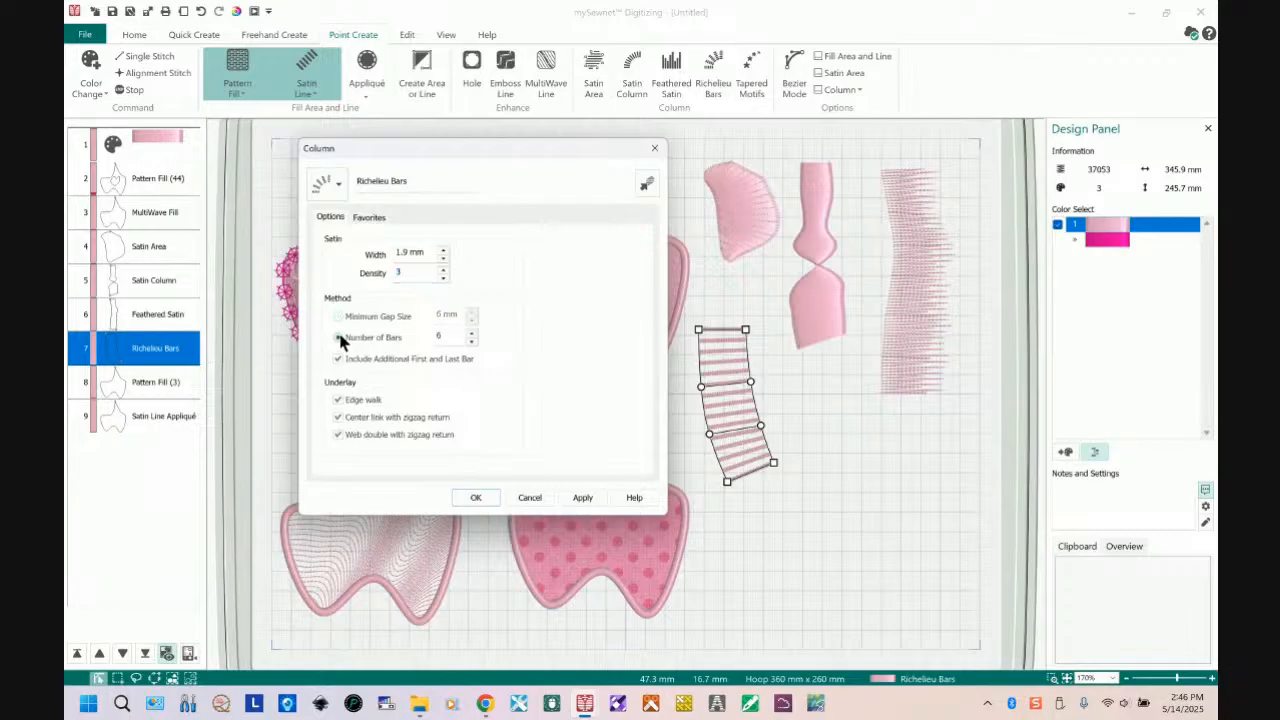
click(471, 334)
click(471, 334)
click(471, 334)
click(471, 334)
click(582, 499)
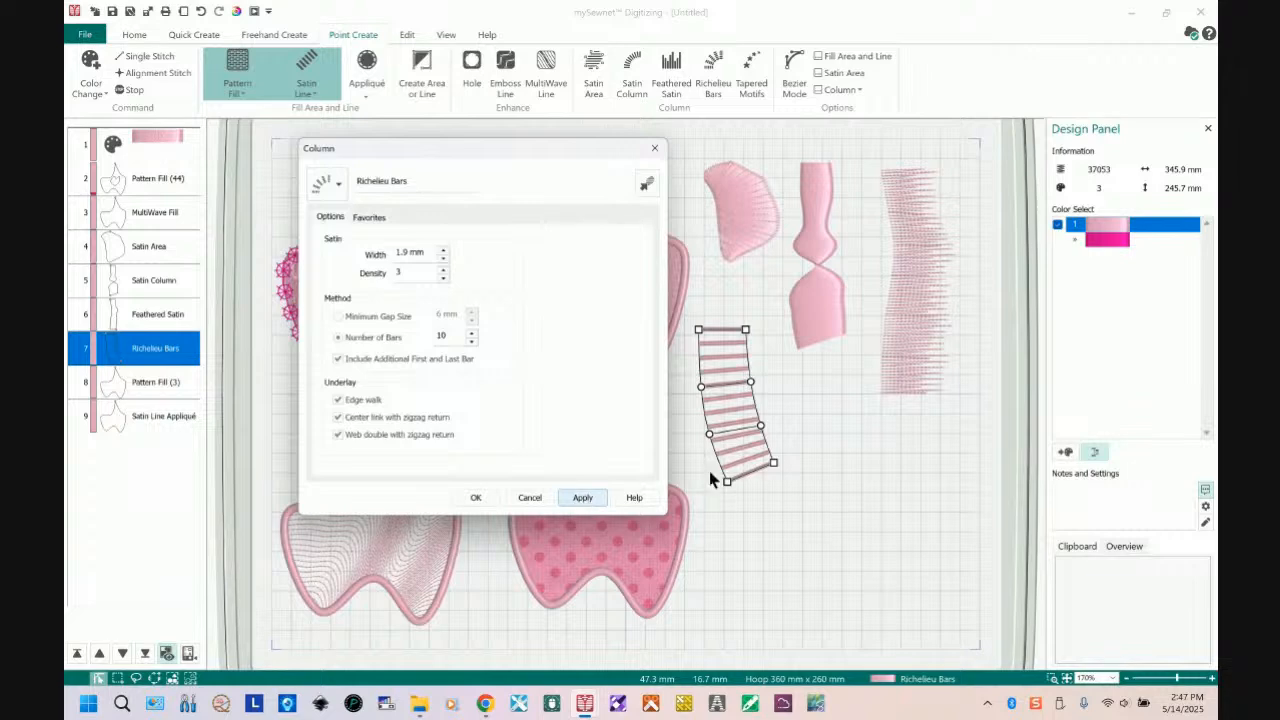
- Exclude the additional first and last bar, return the method to Minimum Gap Size, and accept the Richelieu Bars settings
click(338, 359)
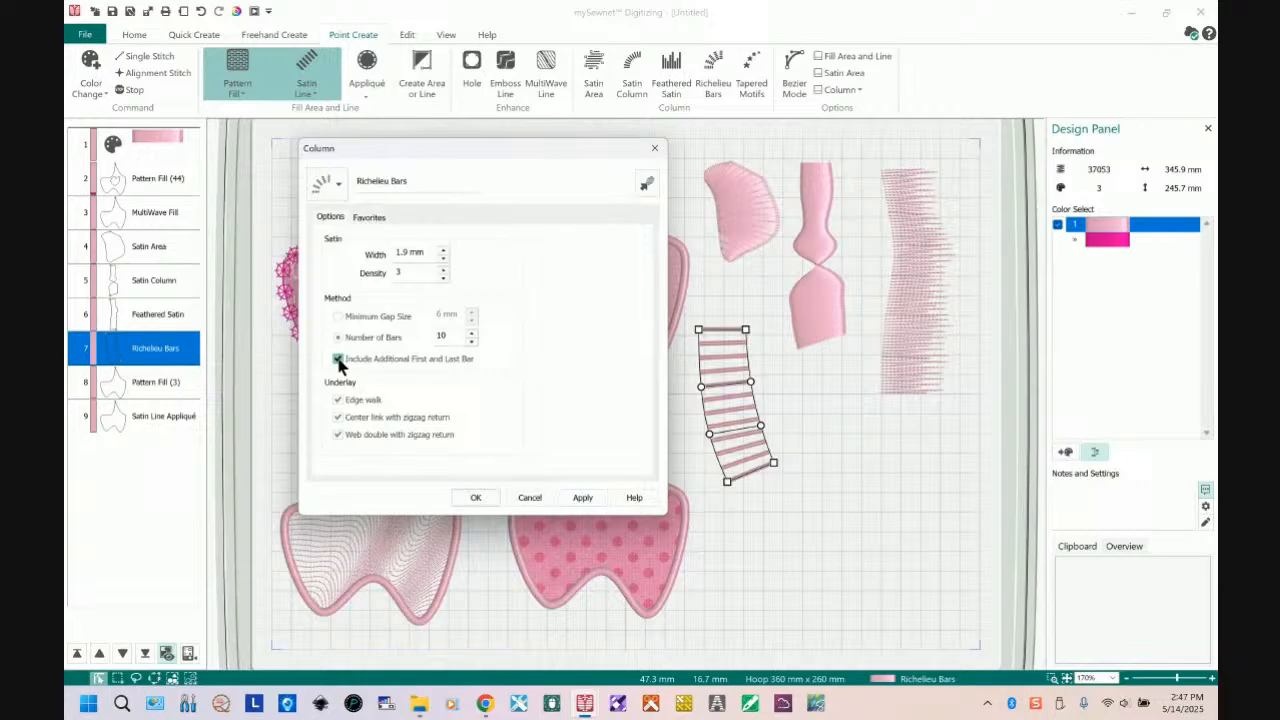
click(584, 498)
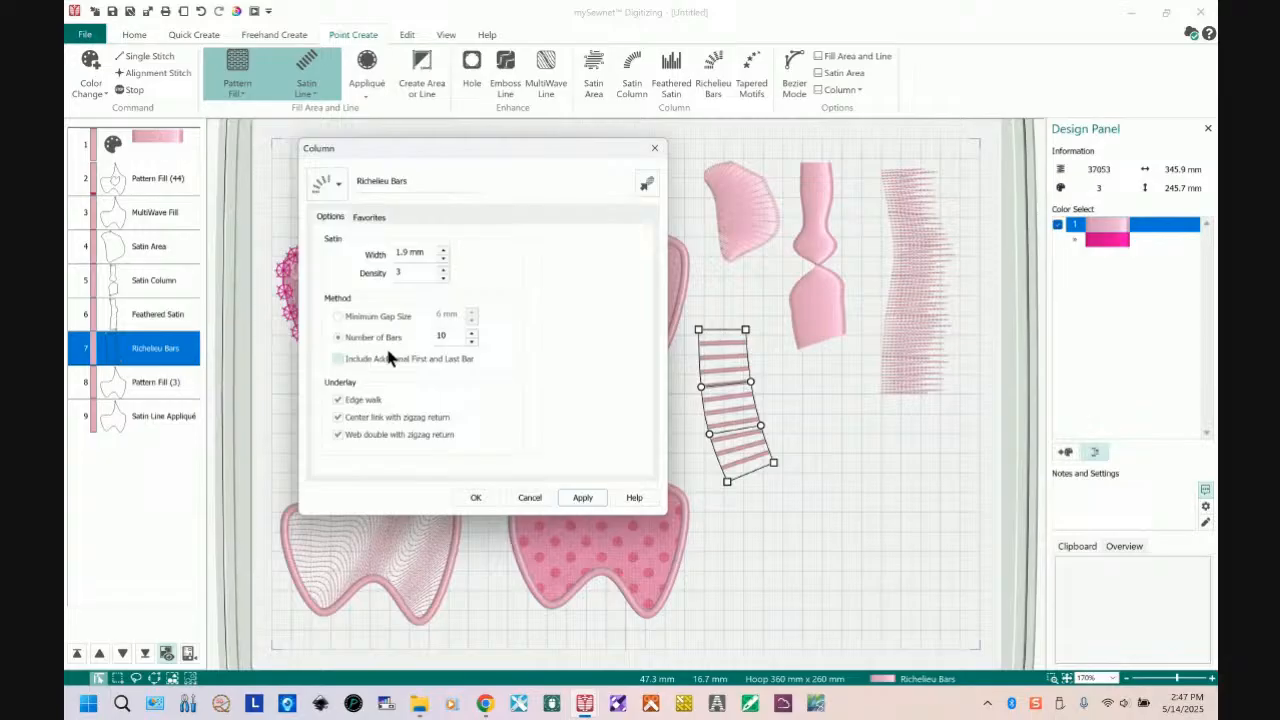
click(338, 316)
click(476, 497)
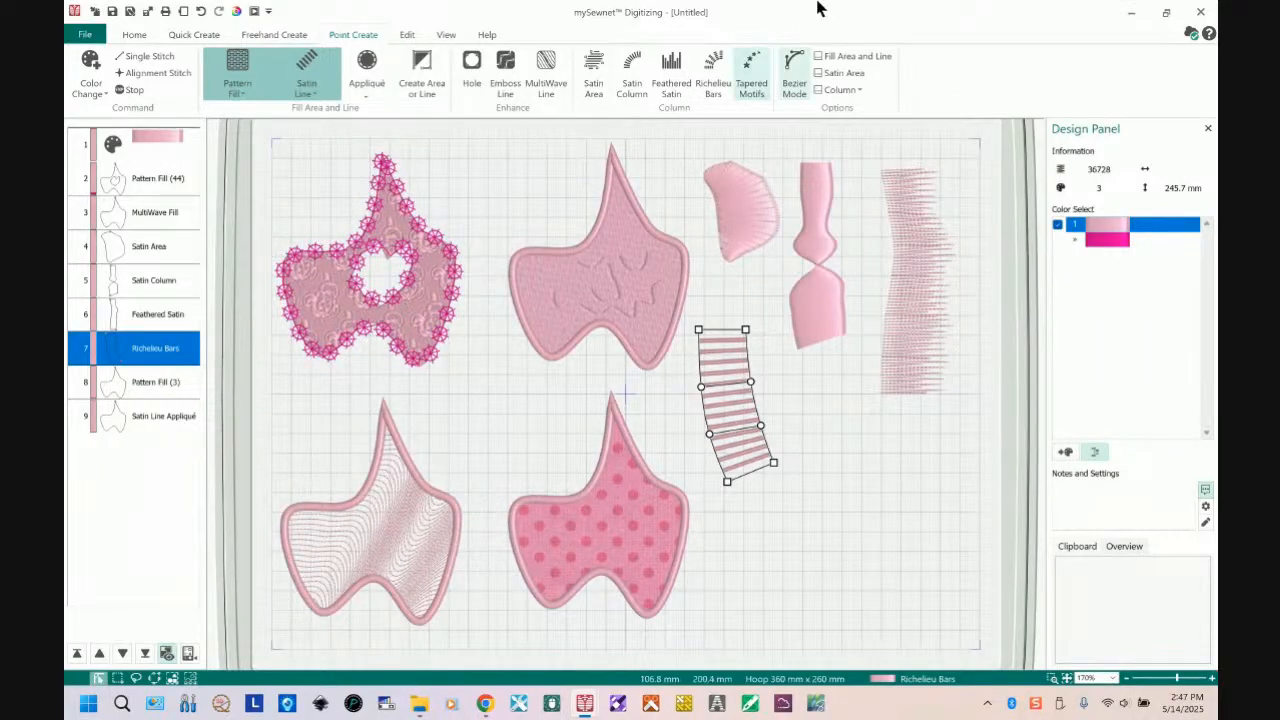
- Draw a curving Tapered Motifs column of varying width from eight point pairs beside the Richelieu bars, then end the tool and select the column
click(758, 70)
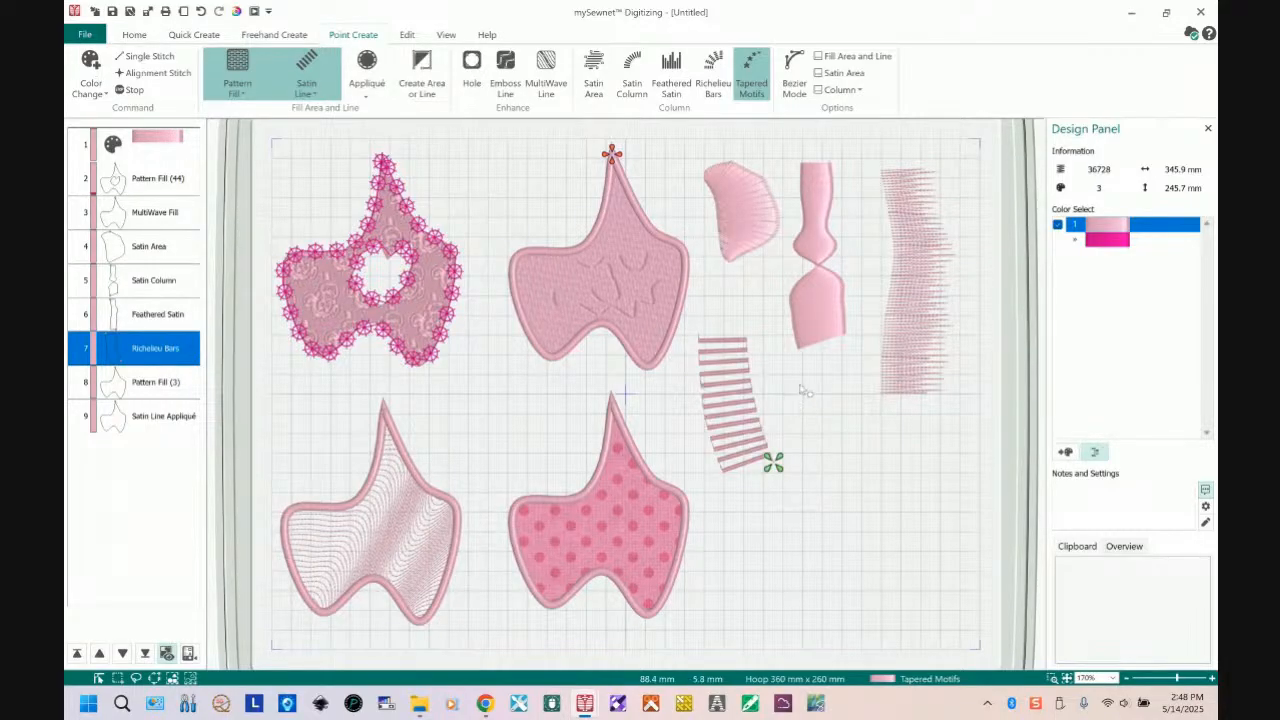
click(791, 386)
click(824, 374)
click(810, 434)
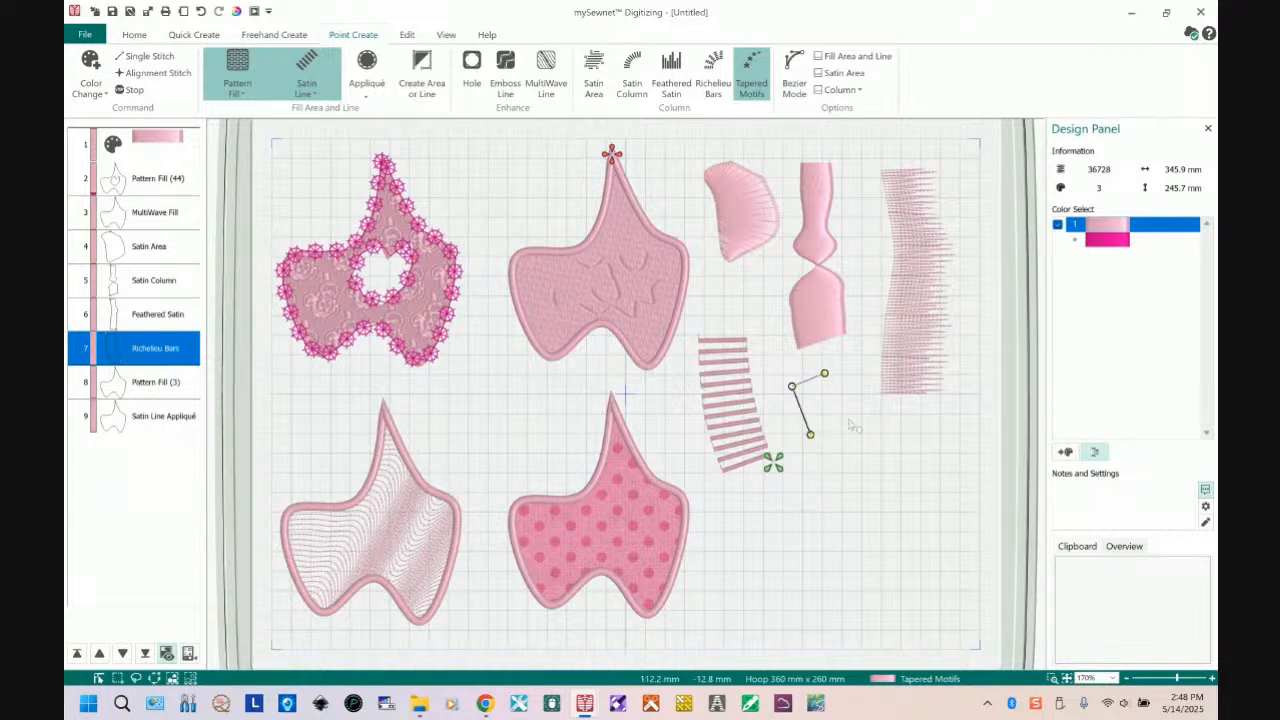
click(846, 418)
click(828, 461)
click(887, 443)
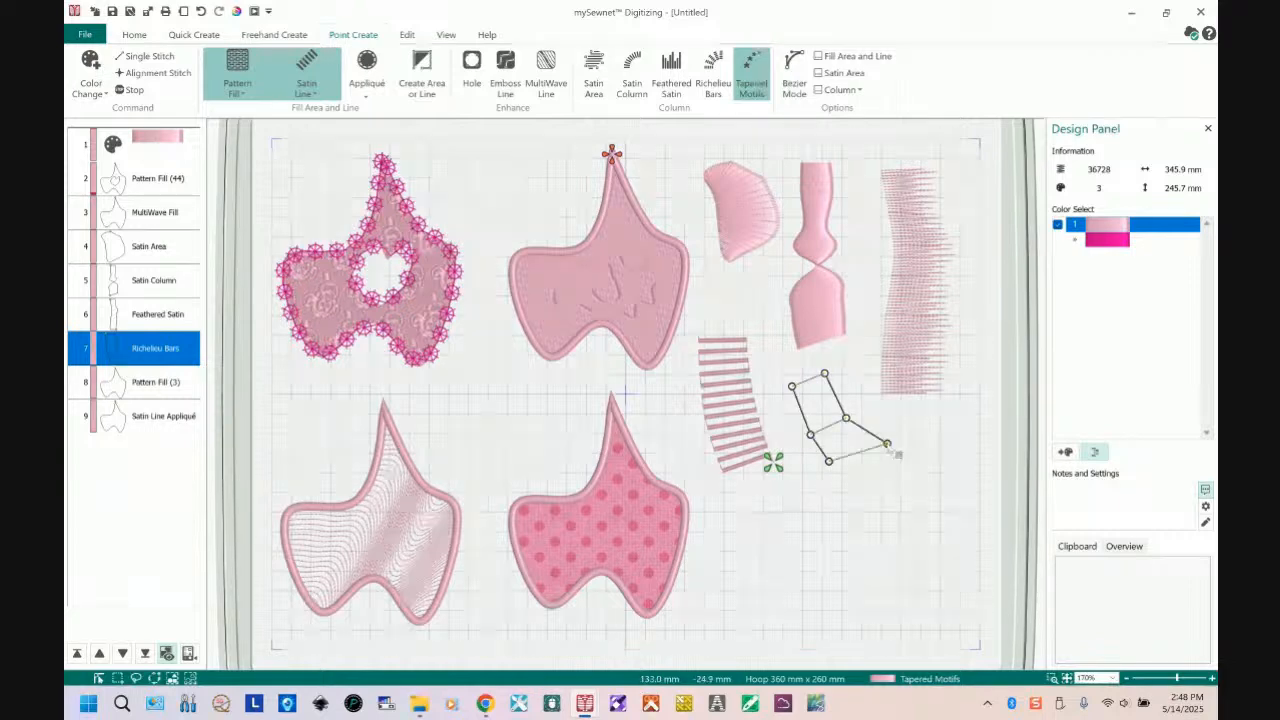
click(831, 491)
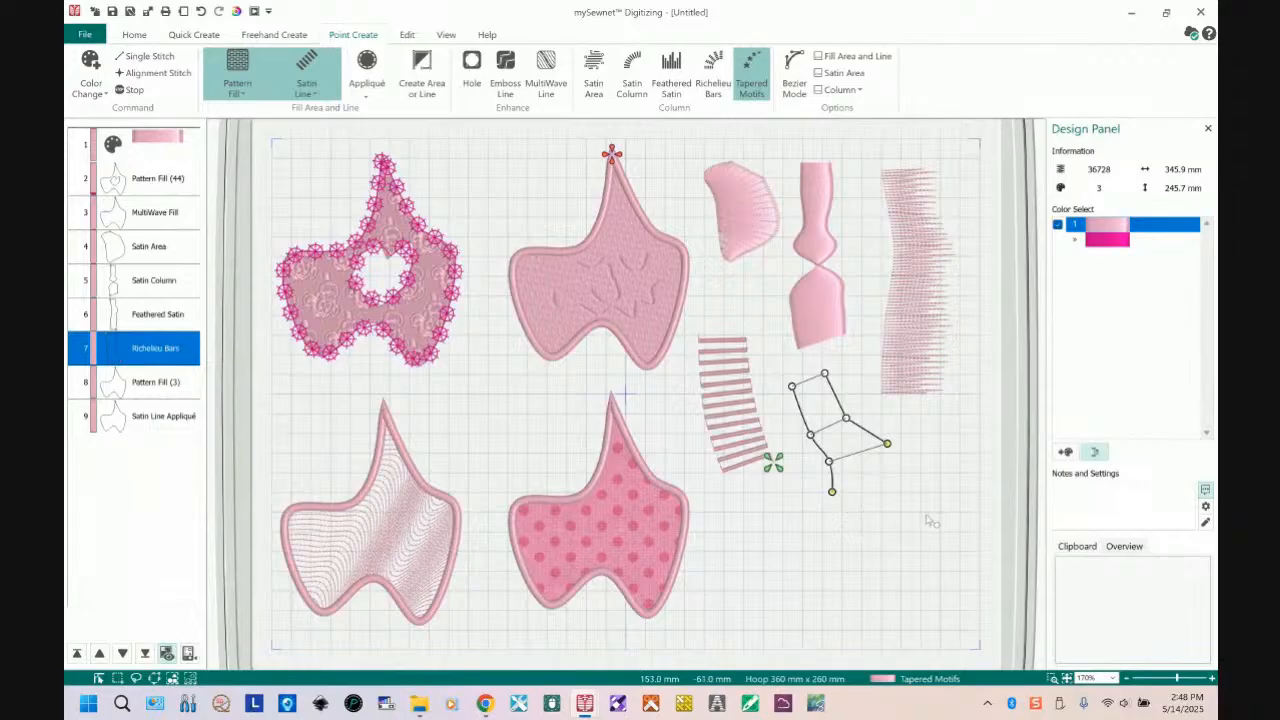
click(905, 524)
click(825, 527)
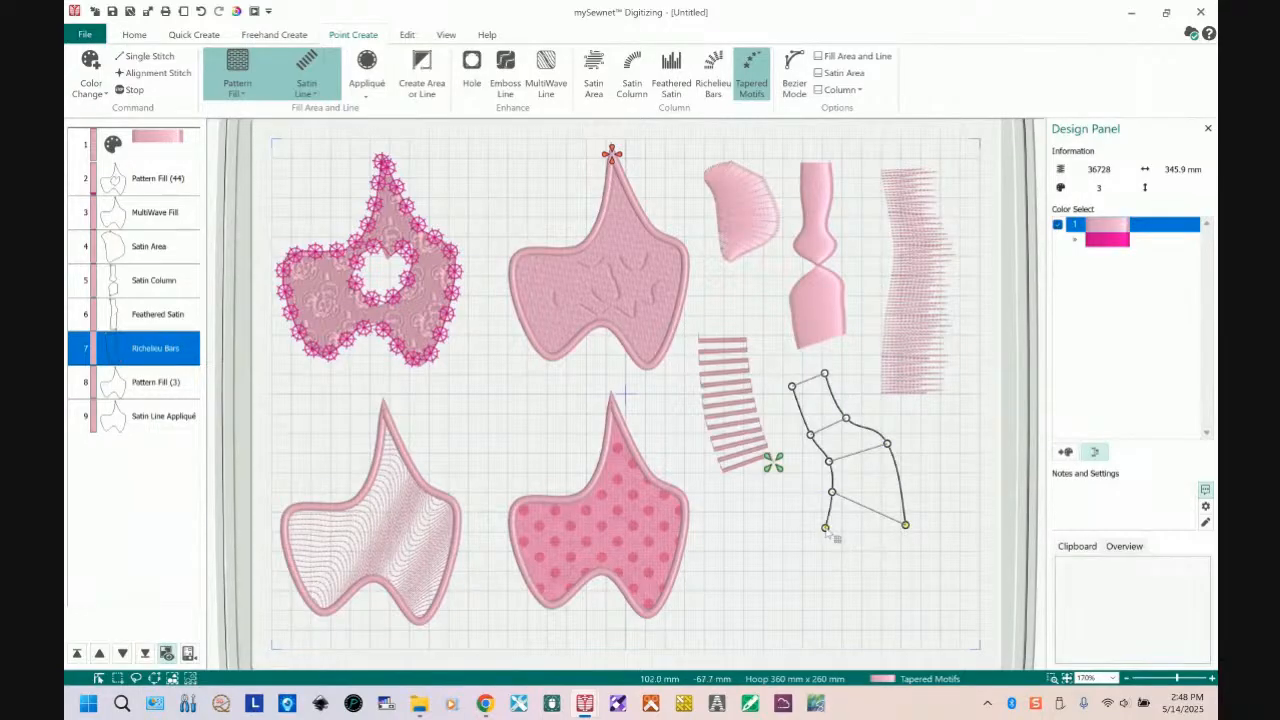
click(853, 553)
click(796, 545)
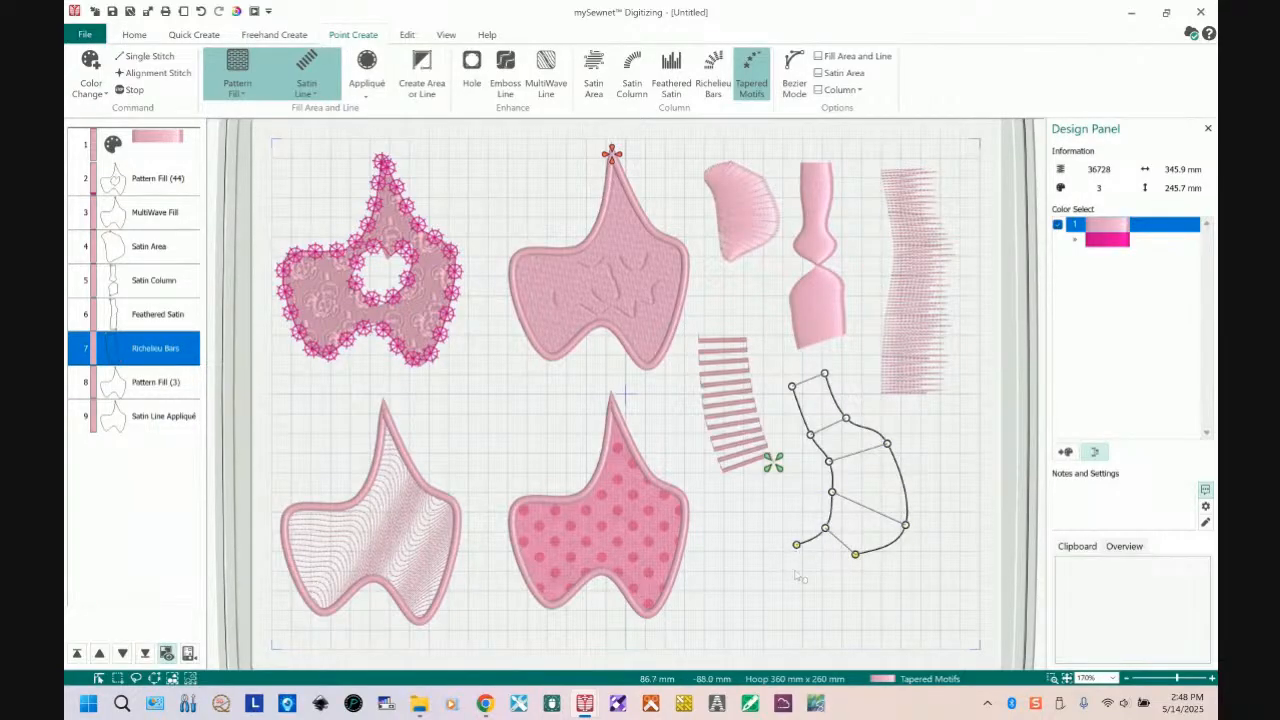
click(815, 601)
click(761, 551)
click(762, 605)
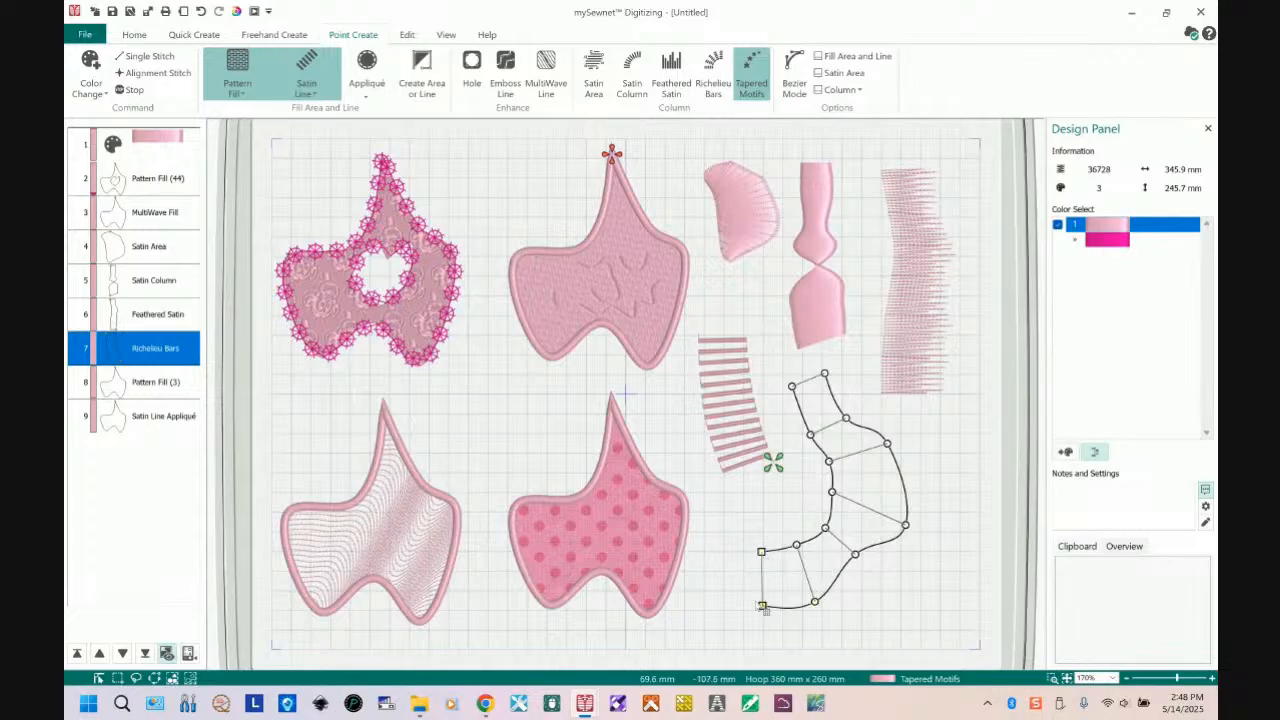
click(721, 548)
click(718, 605)
key(Return)
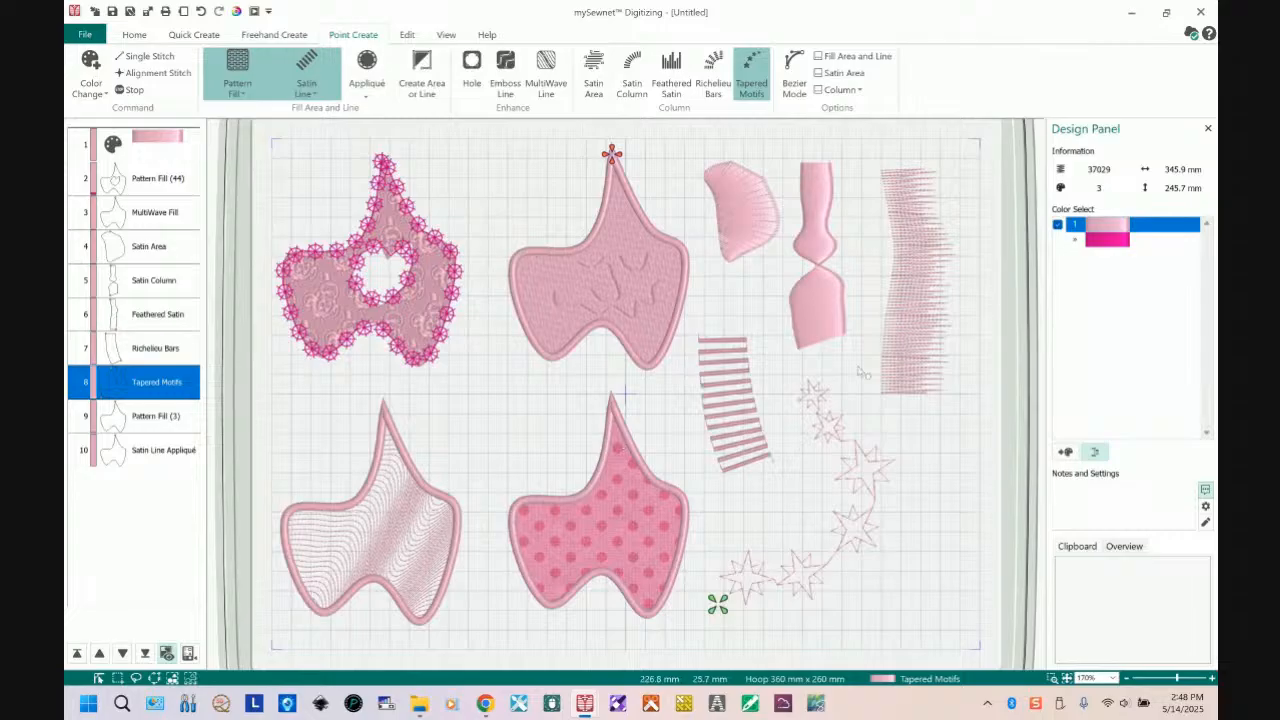
click(843, 480)
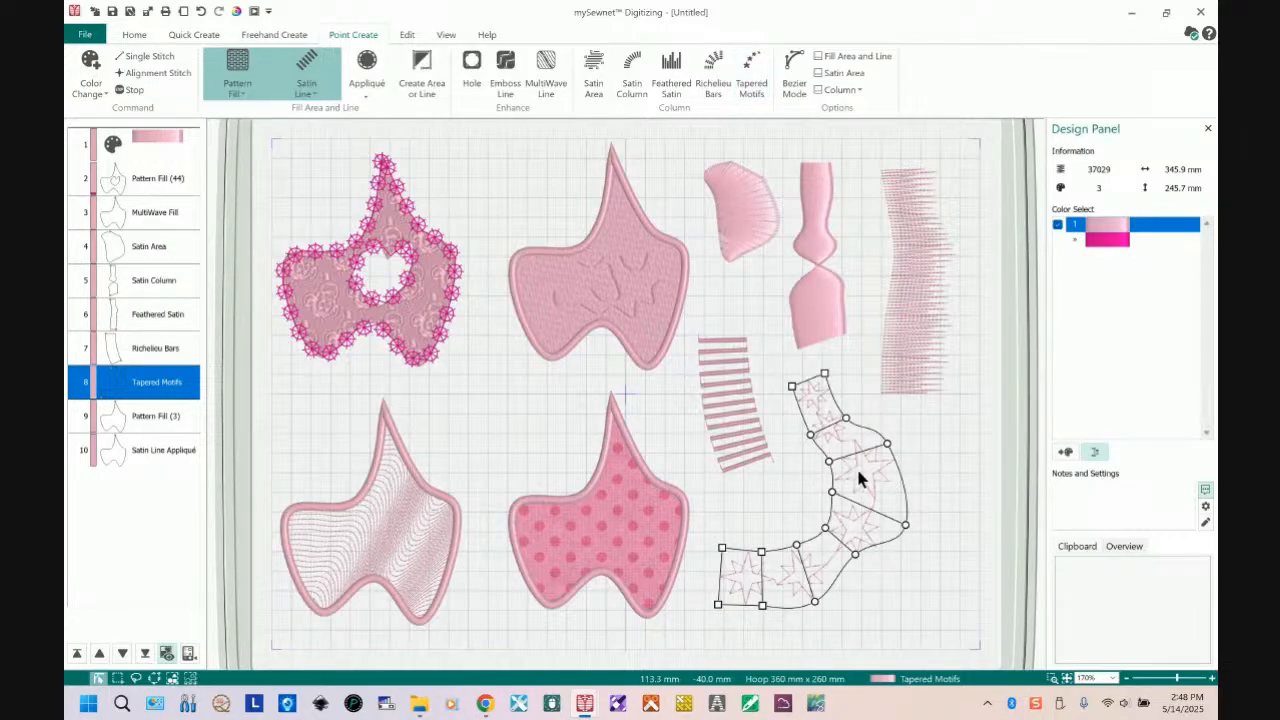
- Set the Tapered Motifs column's motif group to Husqvarna Viking and its category to E Crafting Stitches
double_click(856, 468)
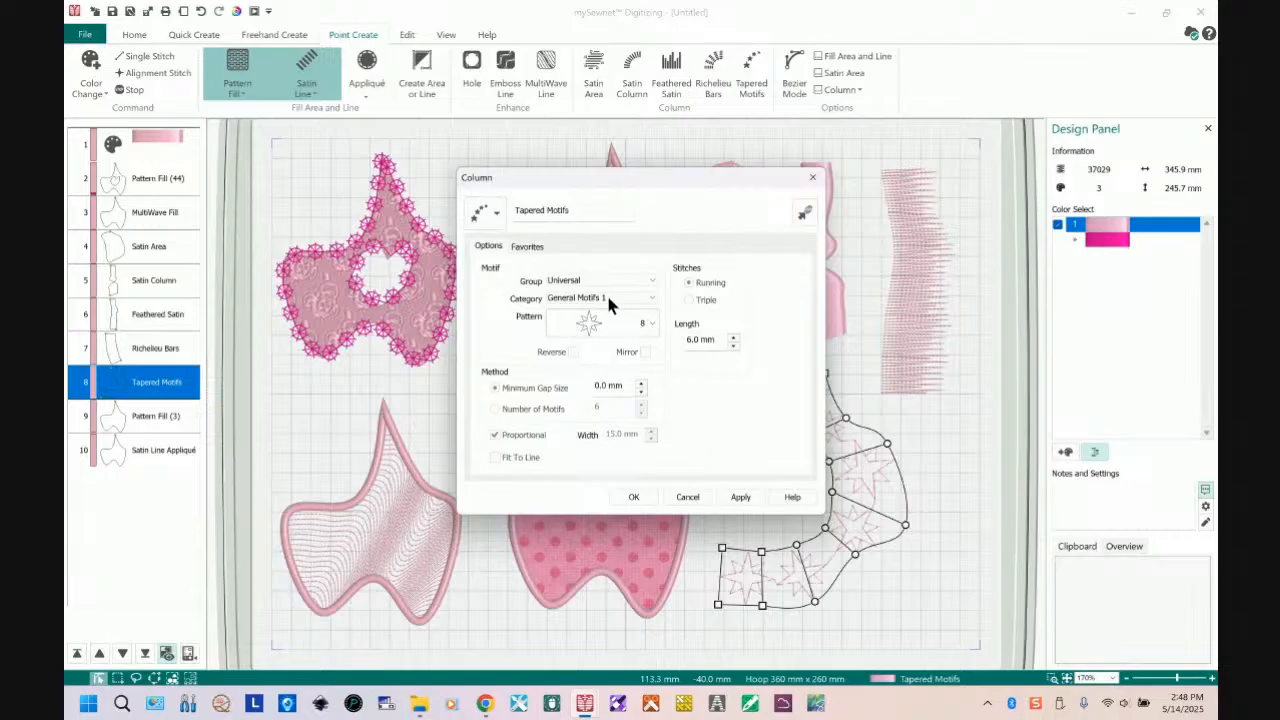
click(650, 286)
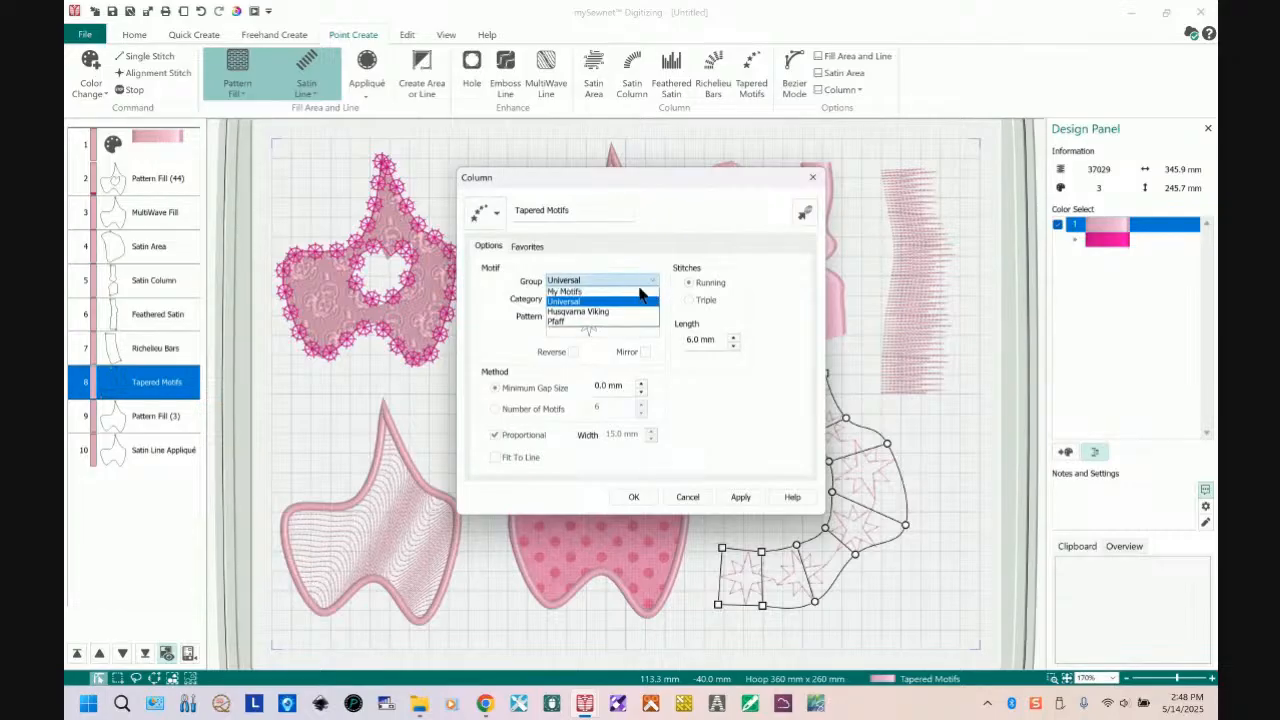
click(598, 311)
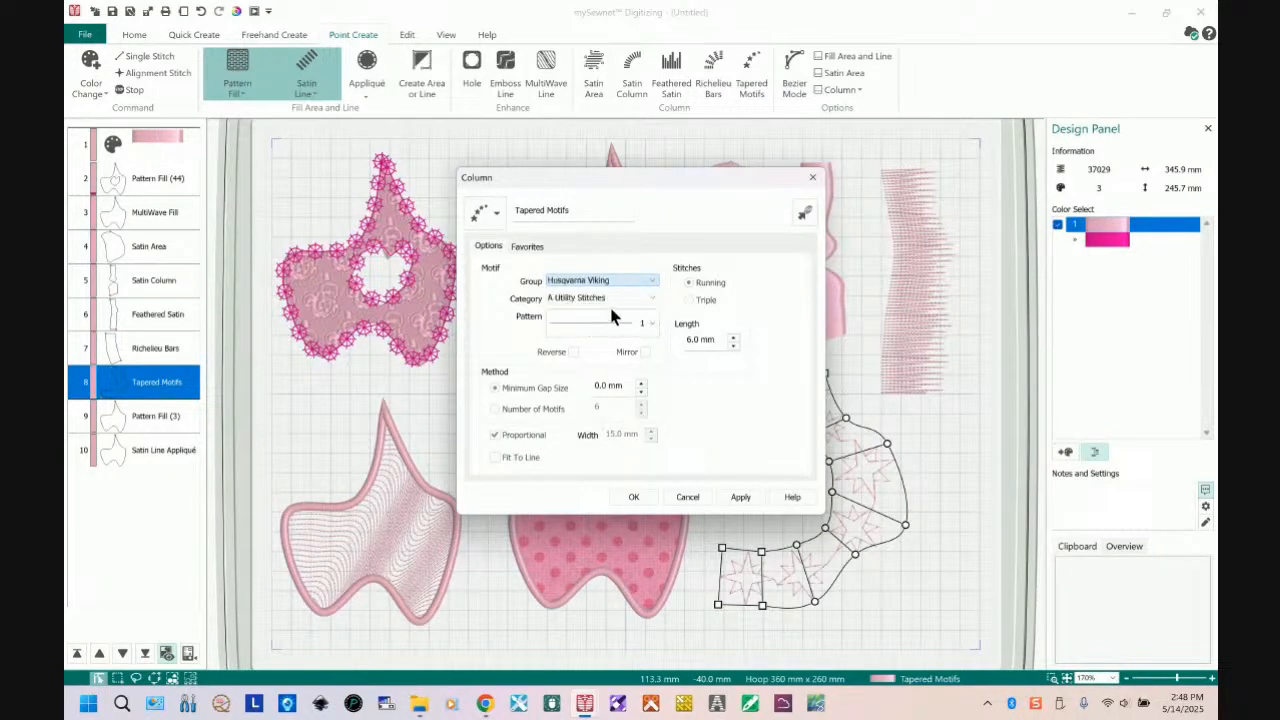
click(652, 299)
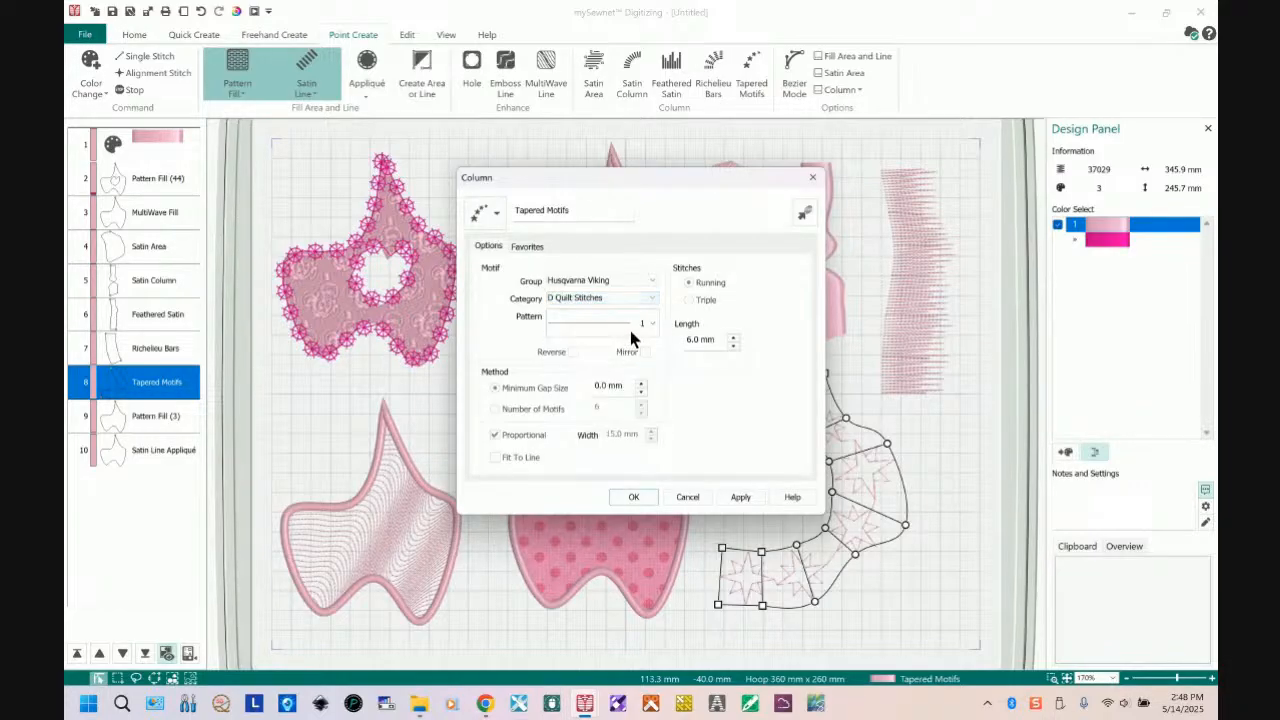
click(651, 322)
click(653, 322)
click(652, 298)
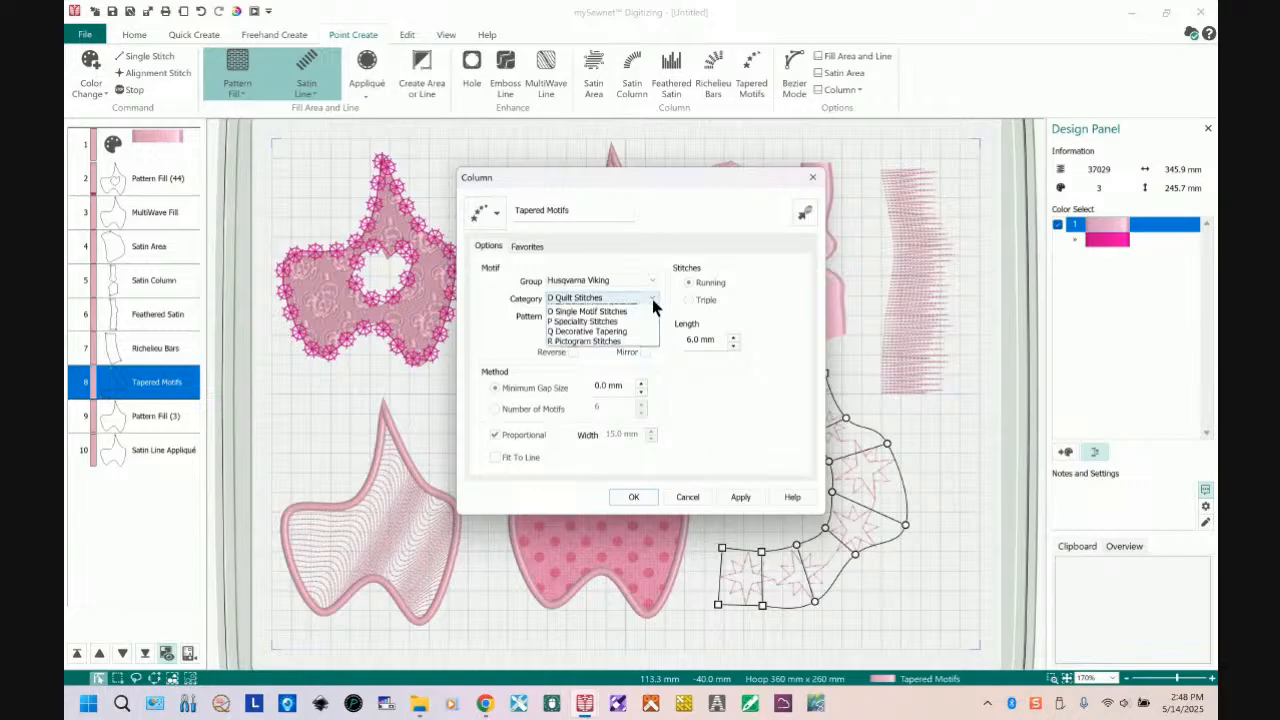
click(649, 350)
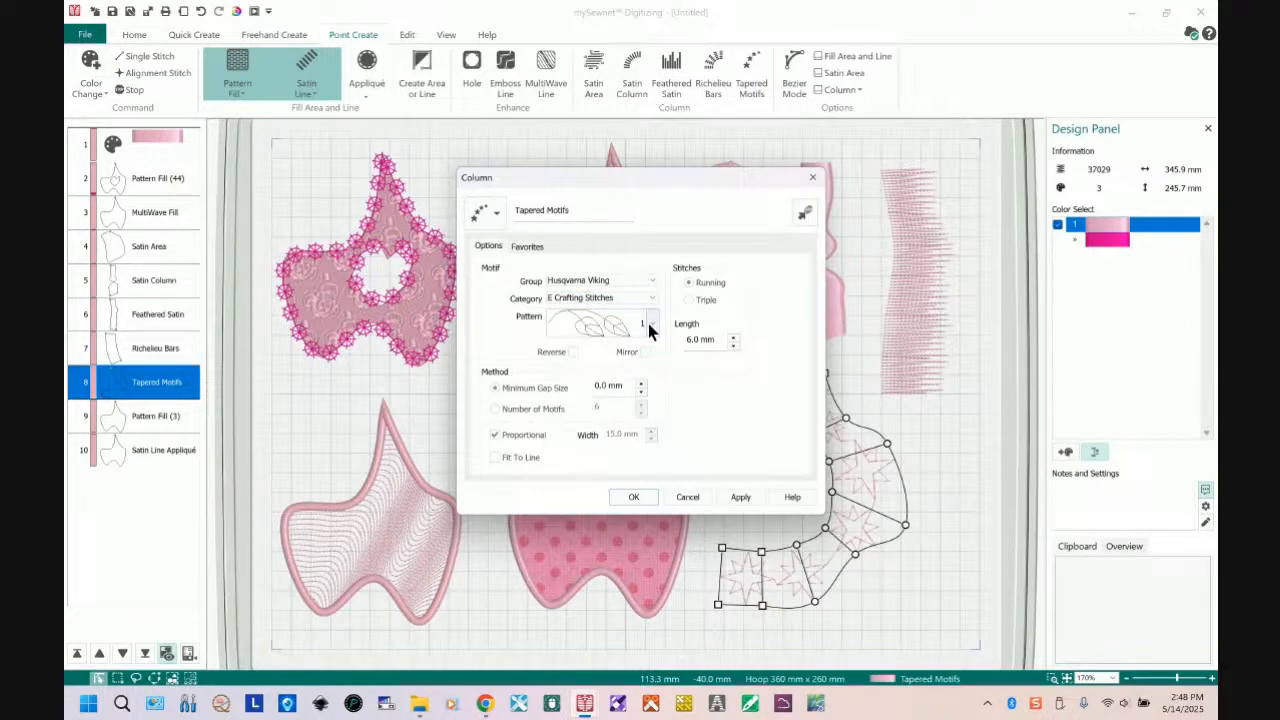
- Choose motif pattern 3 for the Tapered Motifs column and apply it
click(648, 318)
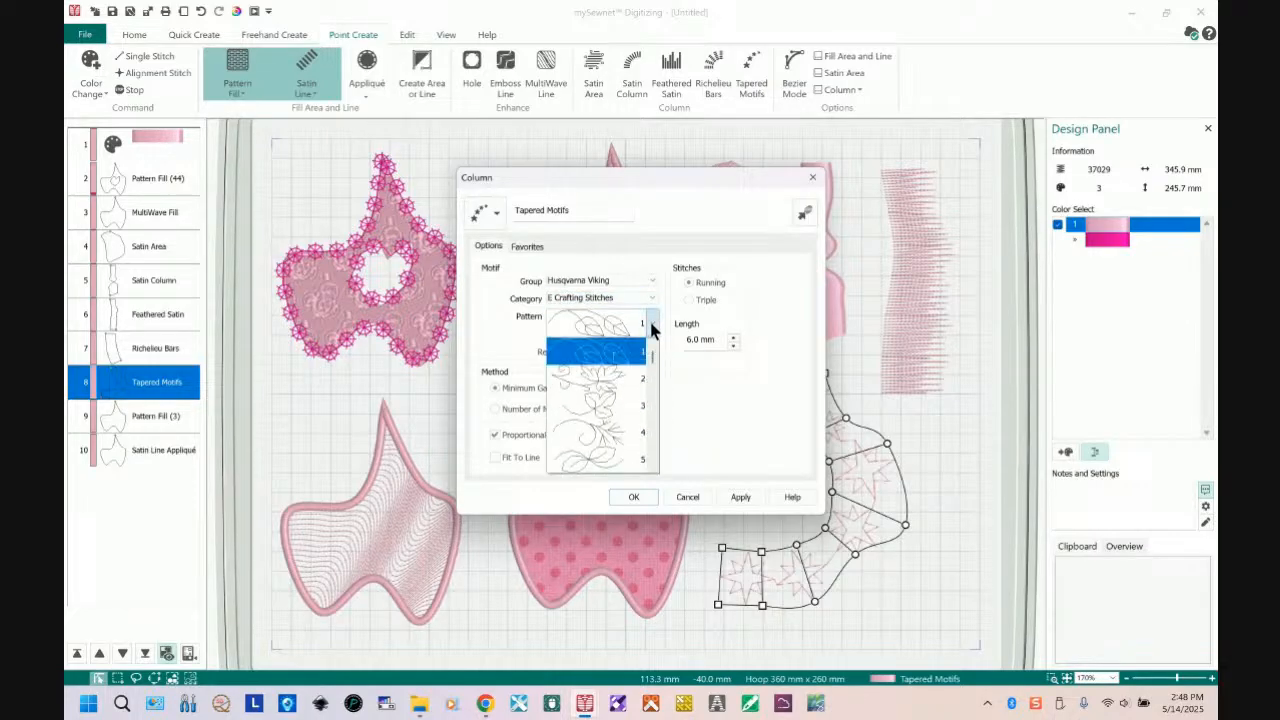
click(616, 418)
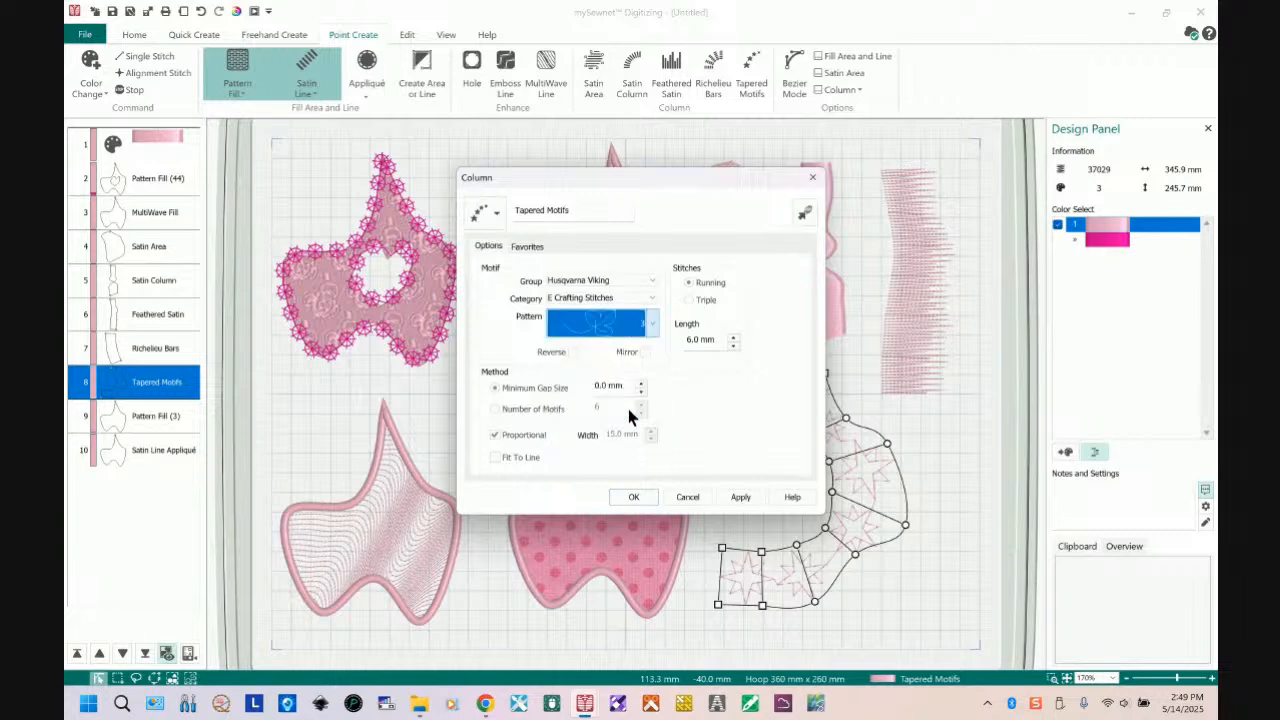
click(750, 500)
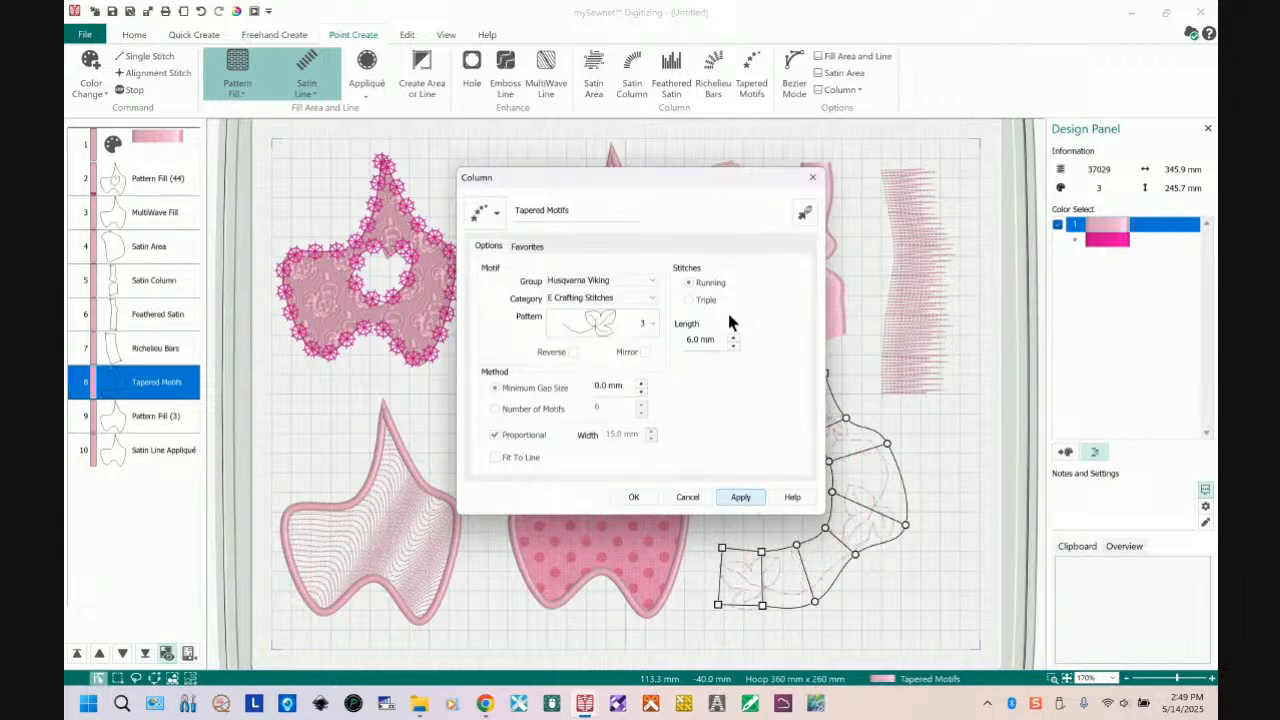
- Move the properties dialog clear of the Tapered Motifs column, choose motif pattern 7 and apply it
drag(701, 190, 476, 161)
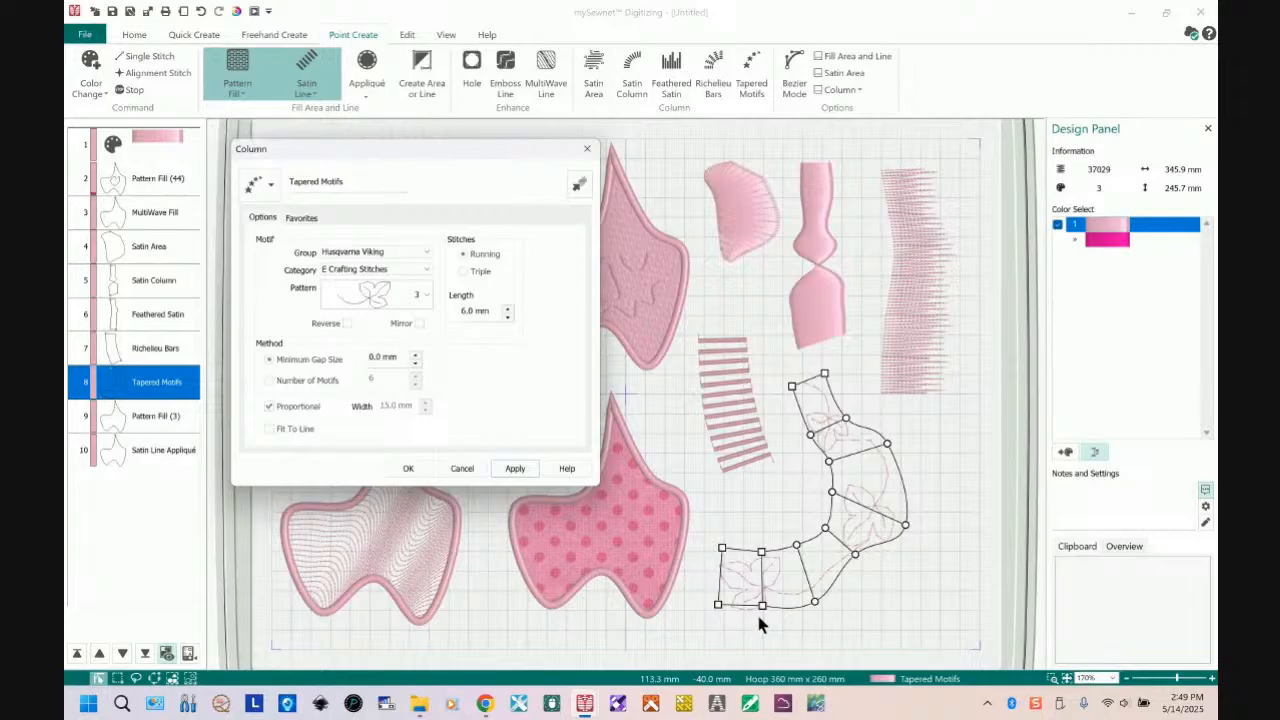
click(427, 294)
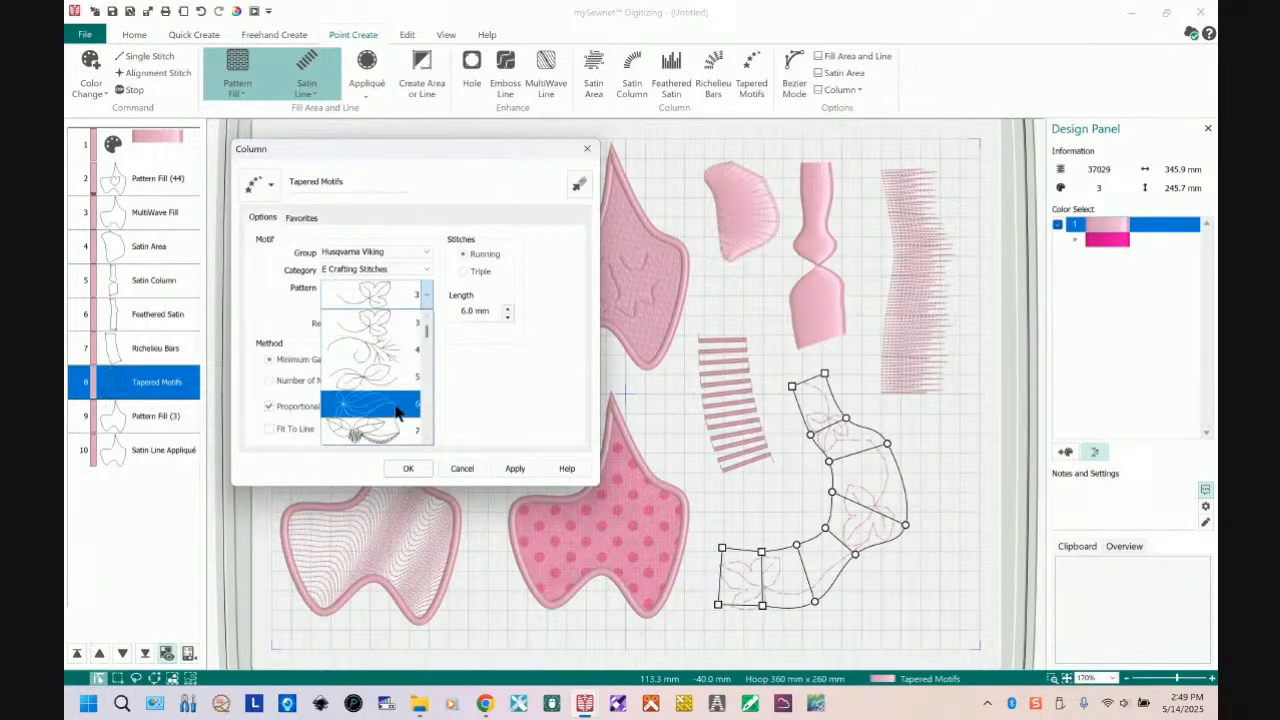
click(378, 446)
click(526, 472)
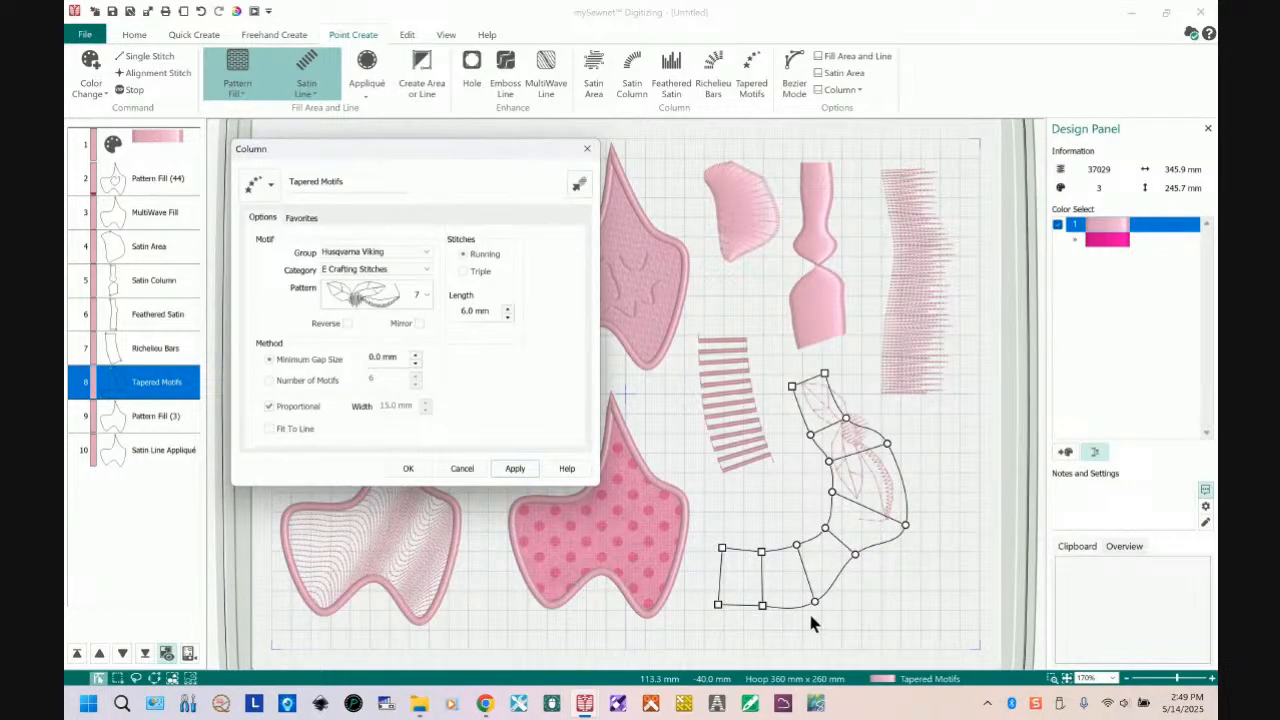
- Change the Tapered Motifs category to N Embellishment Stitches with pattern 1, apply it and accept the column properties
click(426, 294)
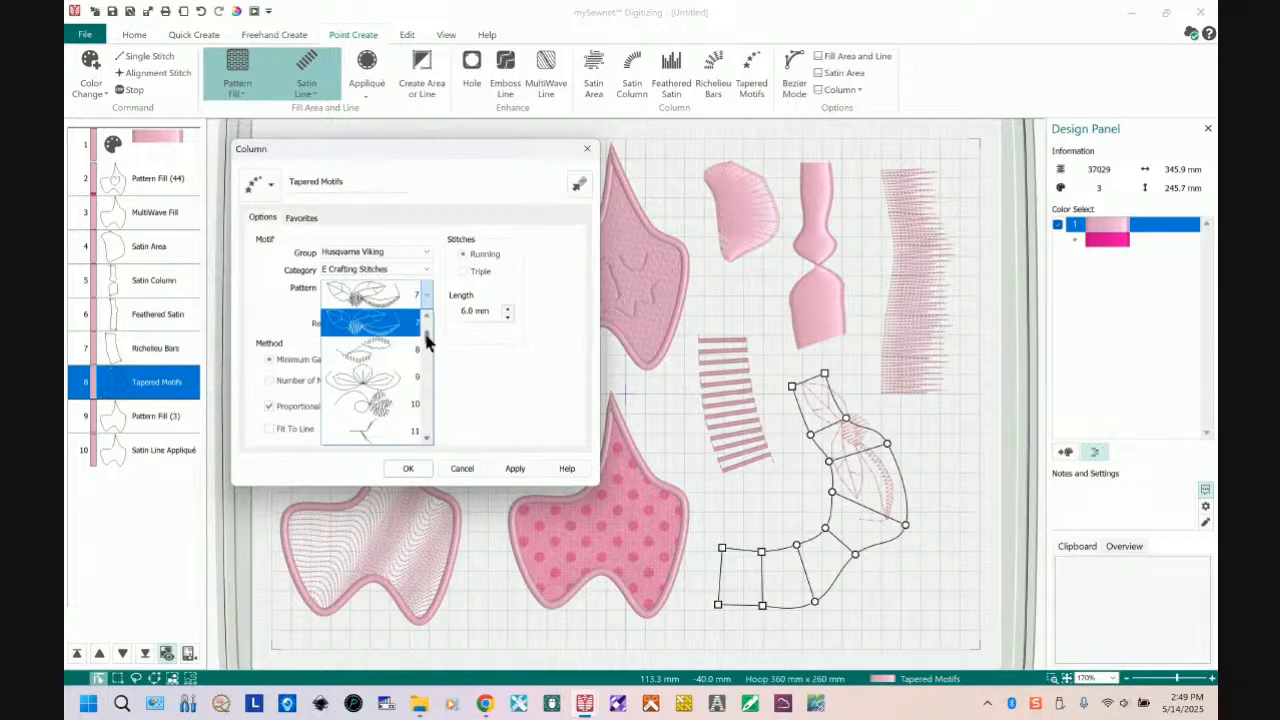
drag(426, 340, 423, 318)
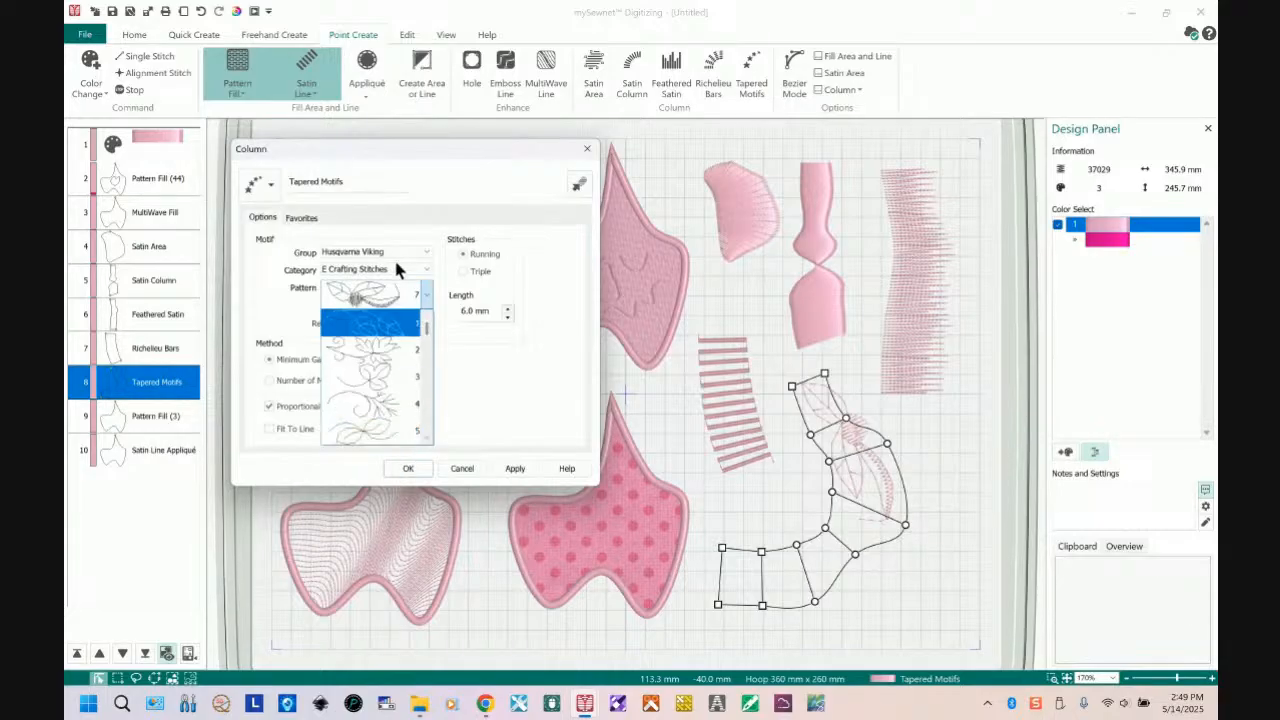
click(424, 269)
click(424, 269)
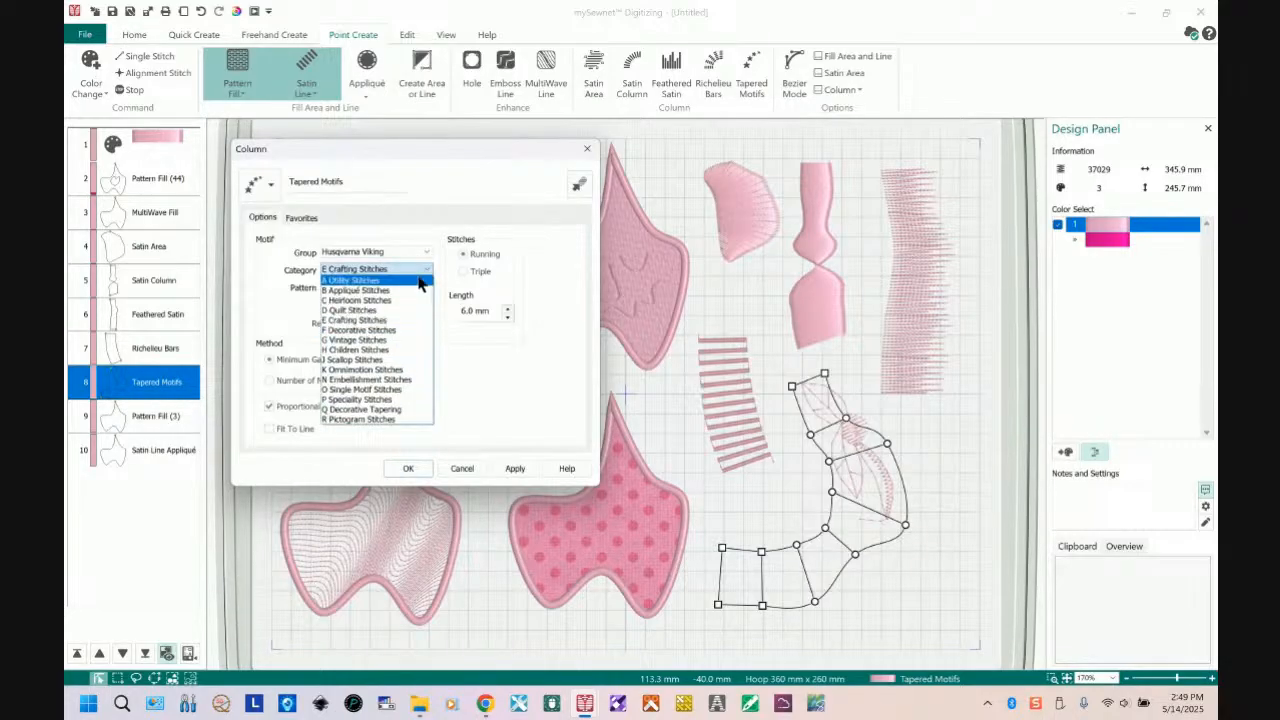
click(408, 379)
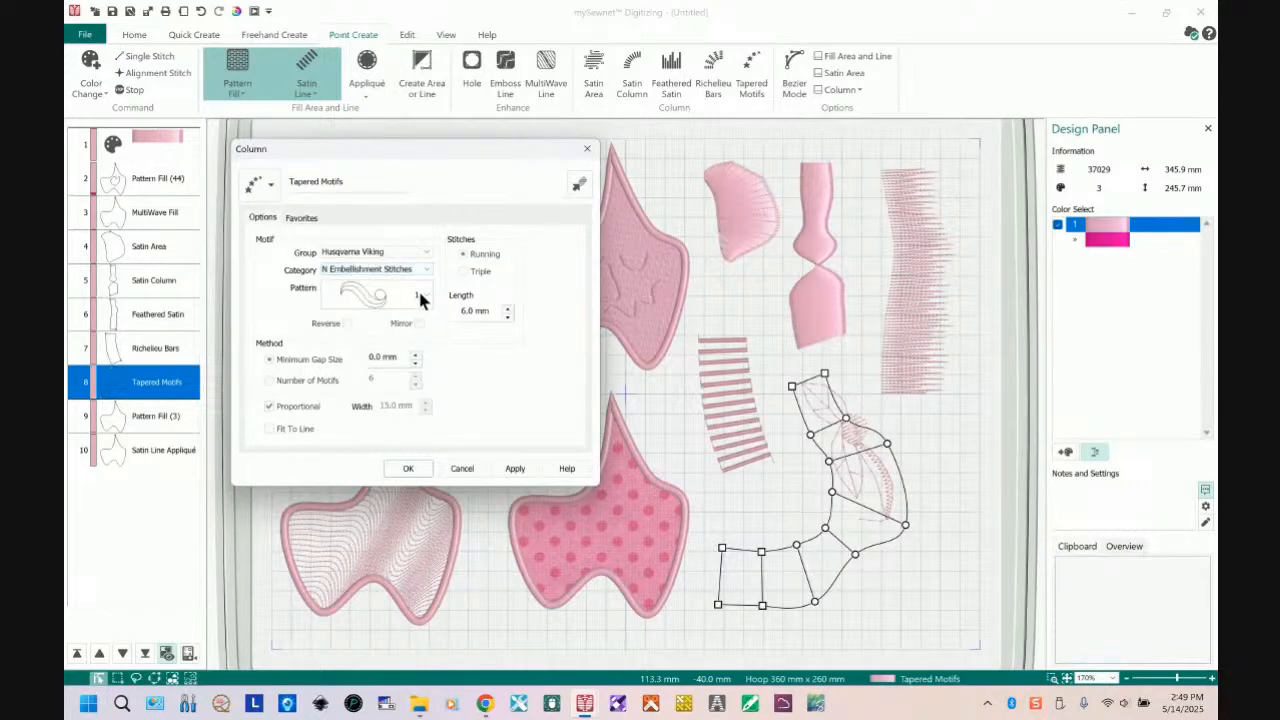
click(516, 469)
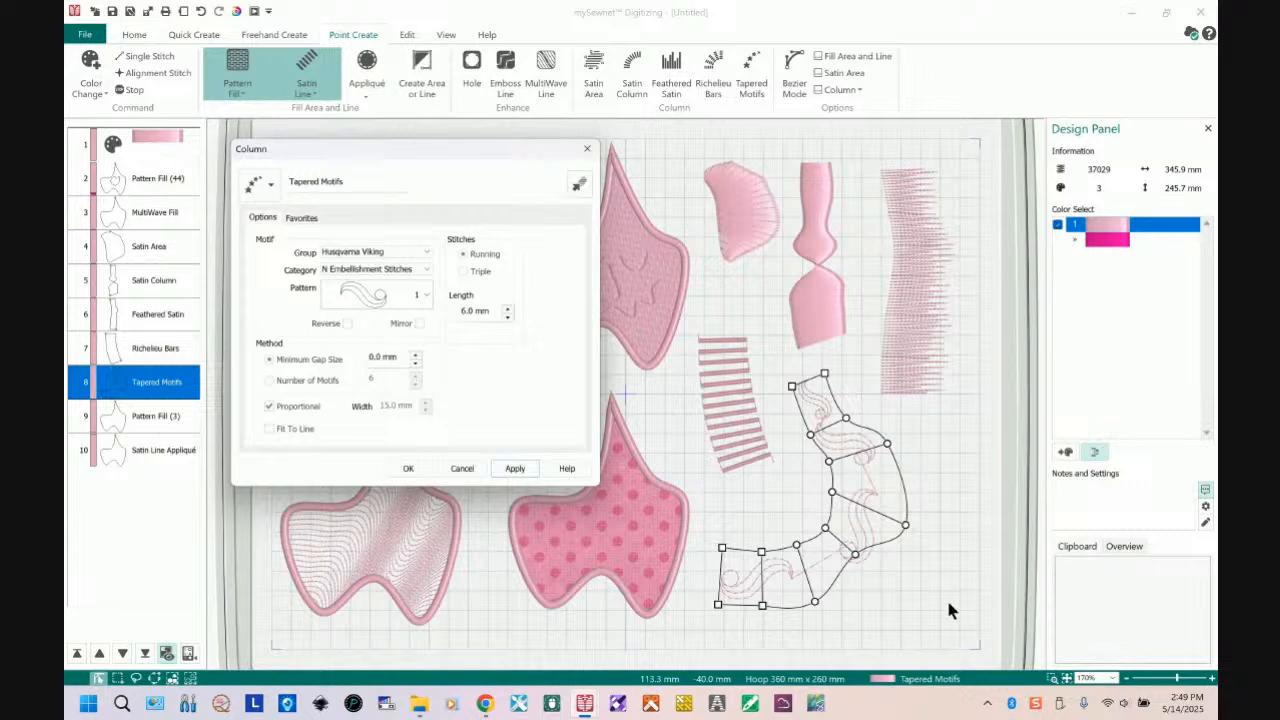
click(408, 469)
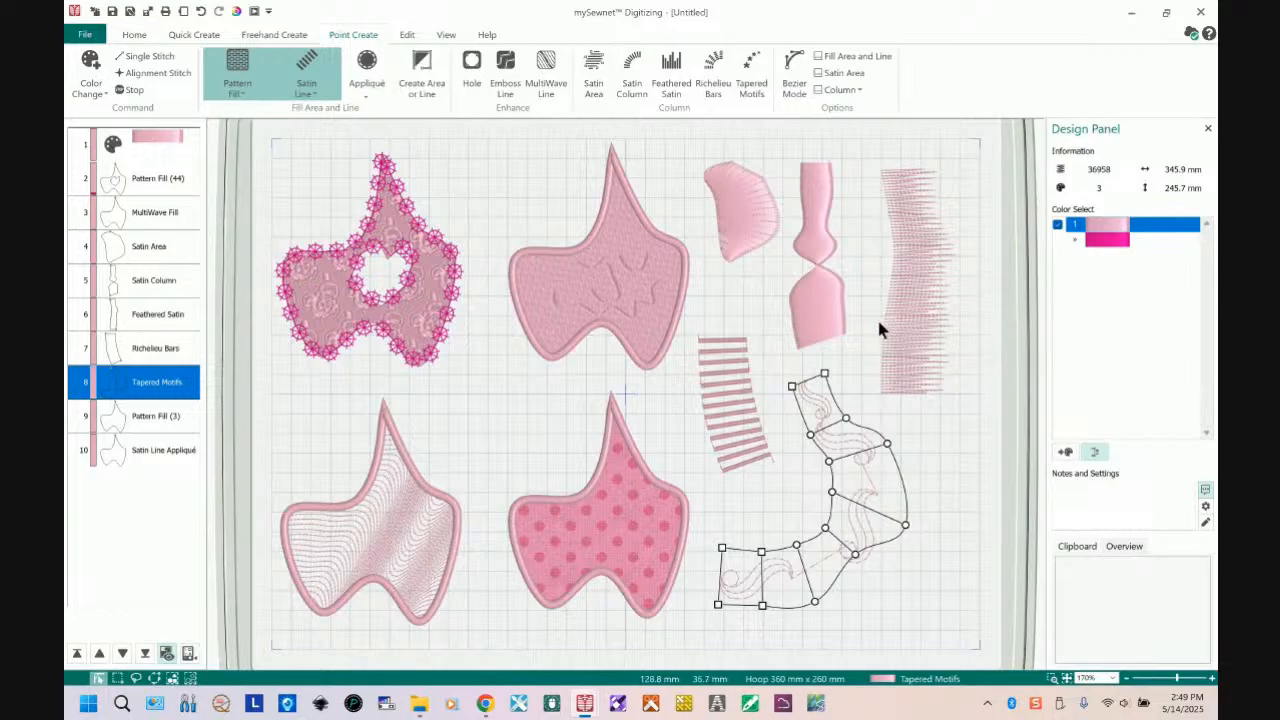
- Draw a second Feathered Satin column from four point pairs directly below the existing Feathered Satin column, then end the tool
click(916, 300)
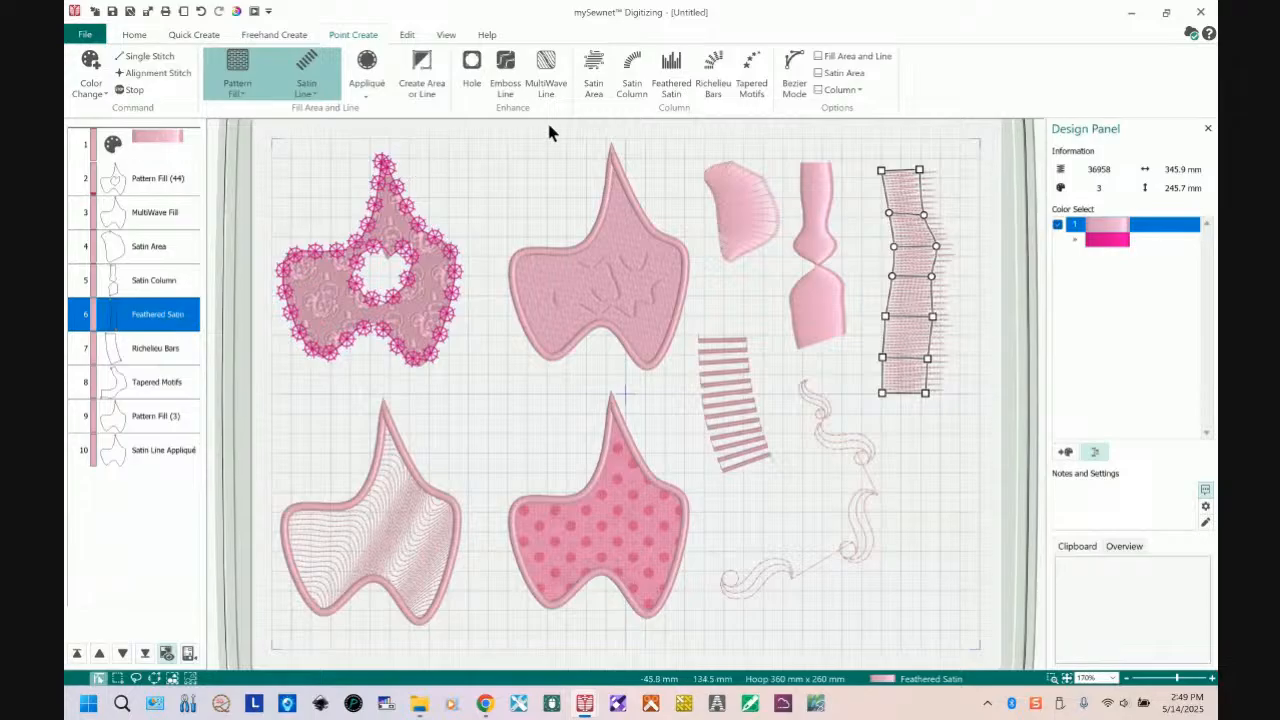
click(671, 80)
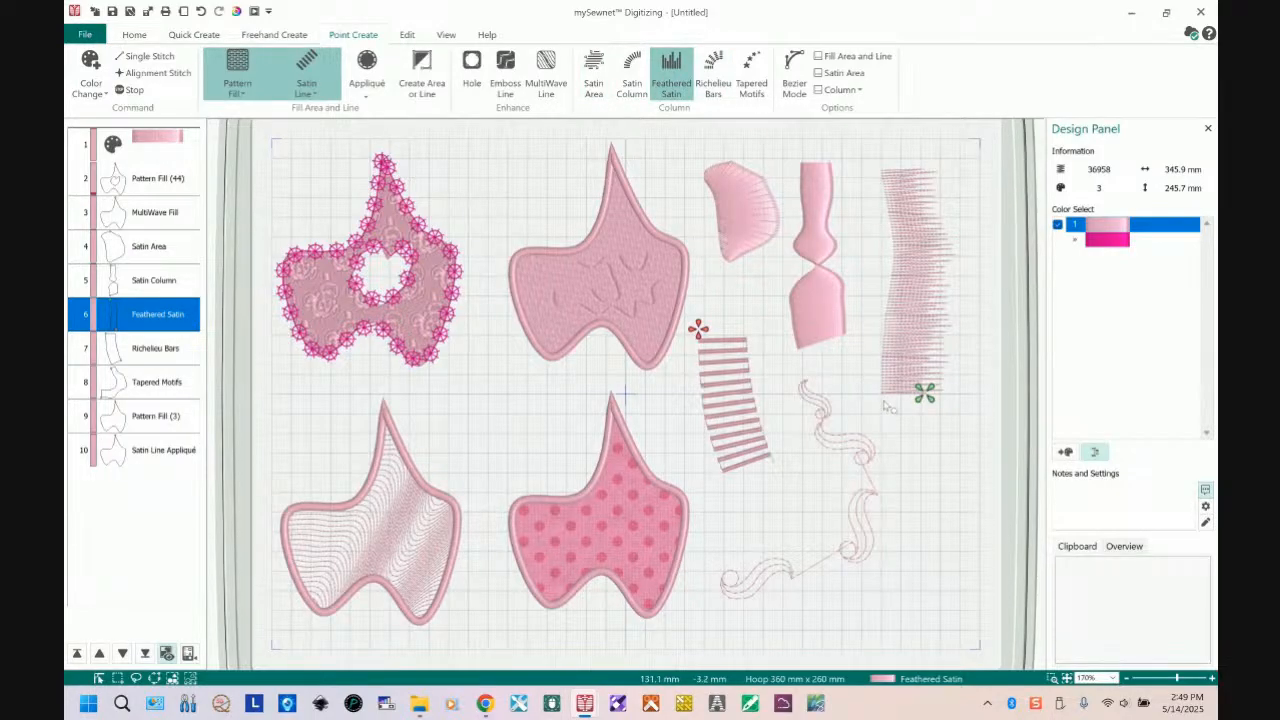
click(883, 401)
click(890, 424)
click(937, 428)
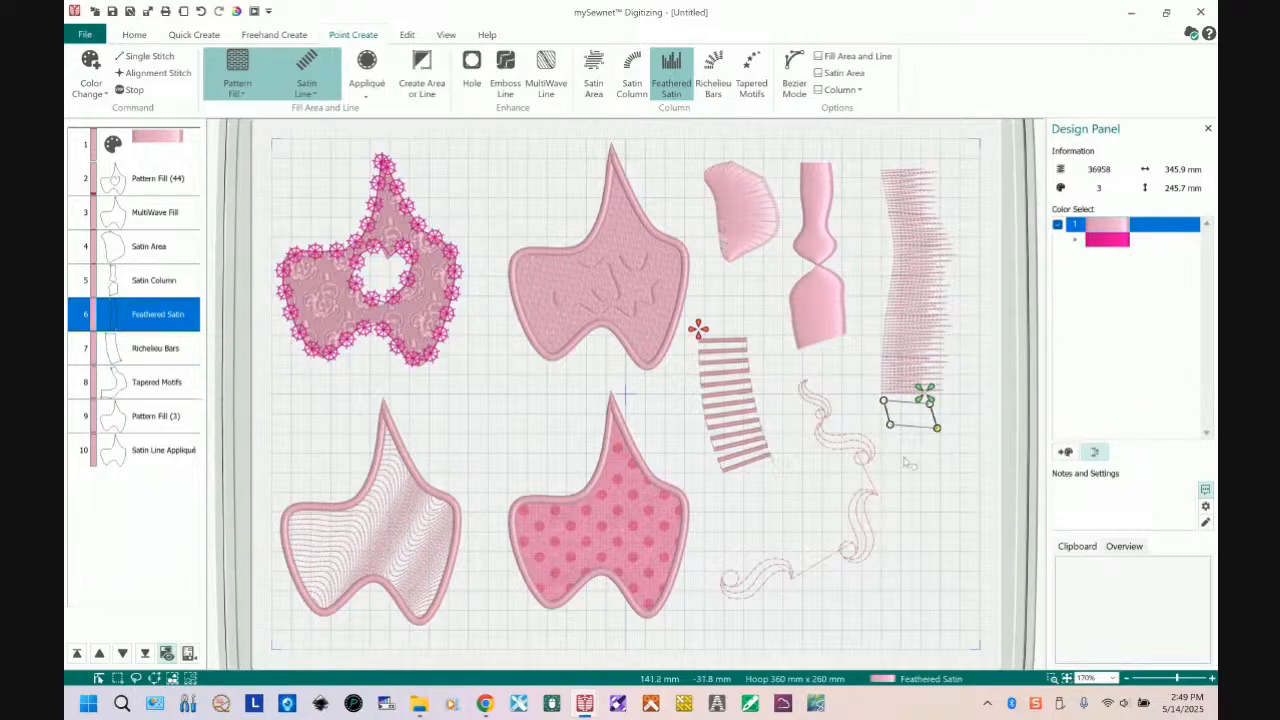
click(898, 460)
click(944, 461)
click(902, 493)
click(949, 494)
key(Return)
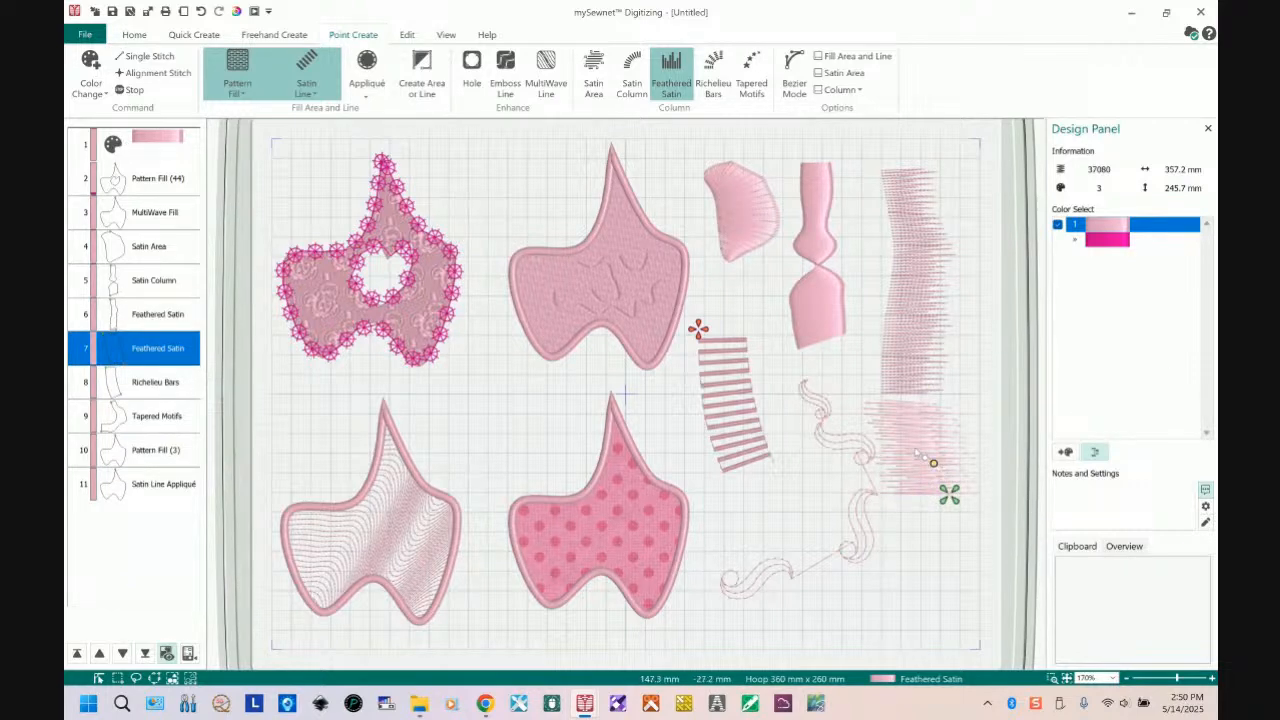
right_click(939, 554)
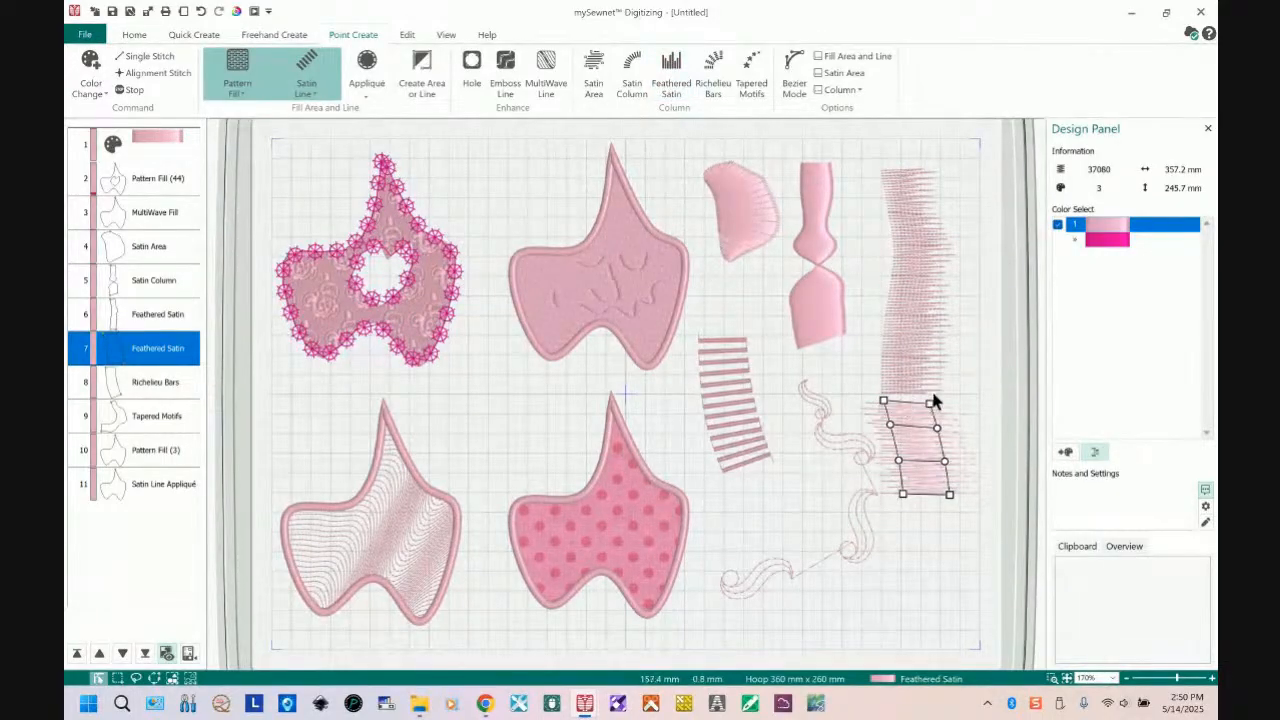
- Set the lower Feathered Satin column's feather type to SideB and its stitch length to 2 mm
double_click(912, 414)
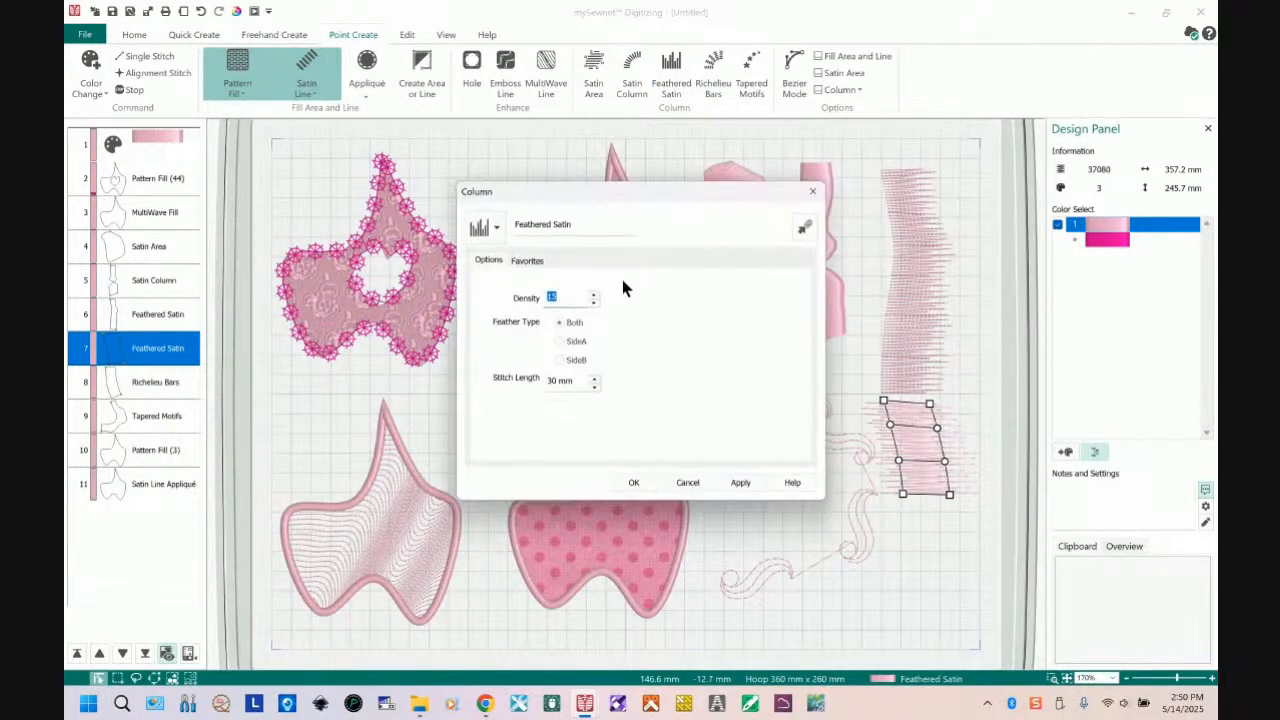
click(558, 361)
double_click(553, 381)
text(2)
click(624, 483)
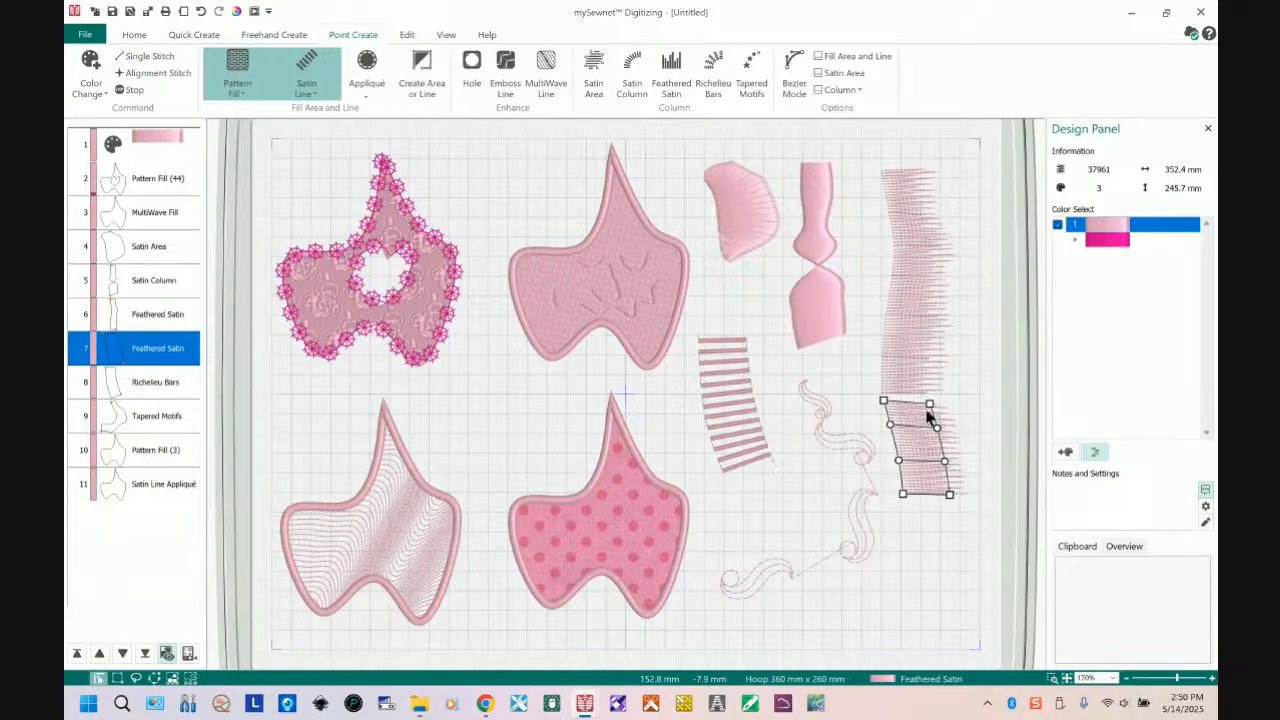
- Box-select the lower Feathered Satin column, nudge it up and sideways to line up with the column above, and deselect it
click(117, 679)
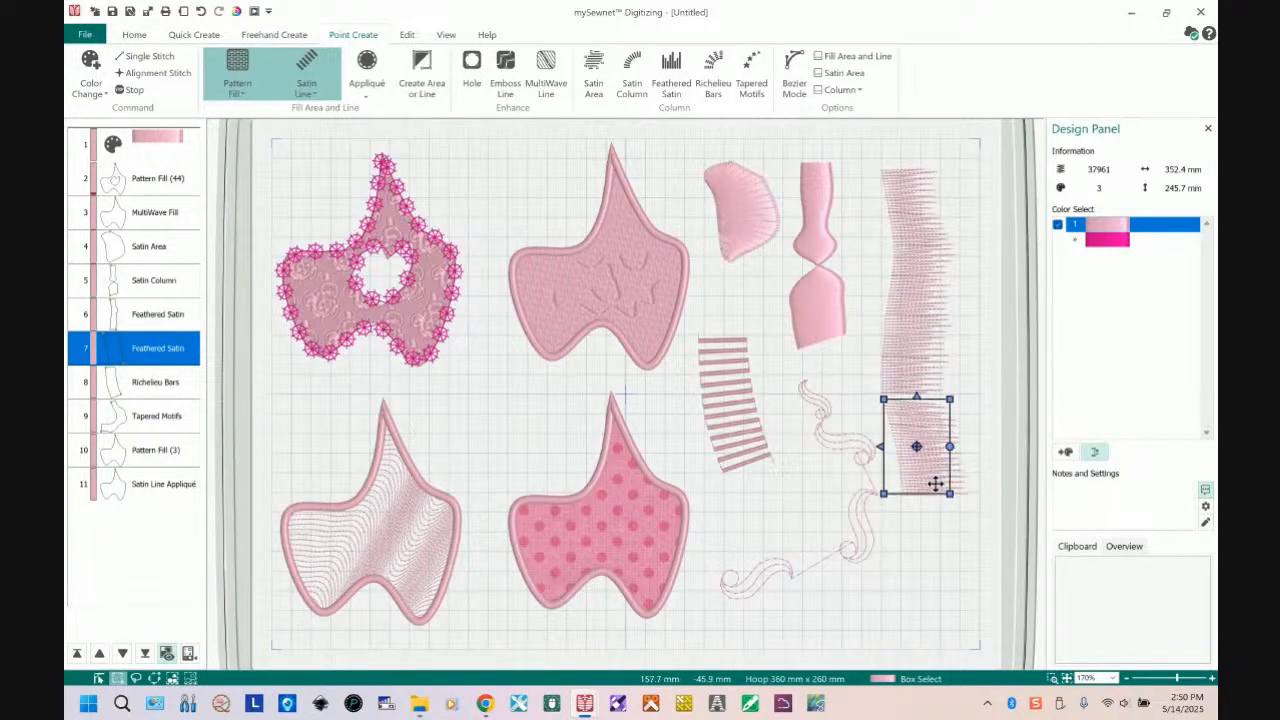
drag(935, 484, 932, 480)
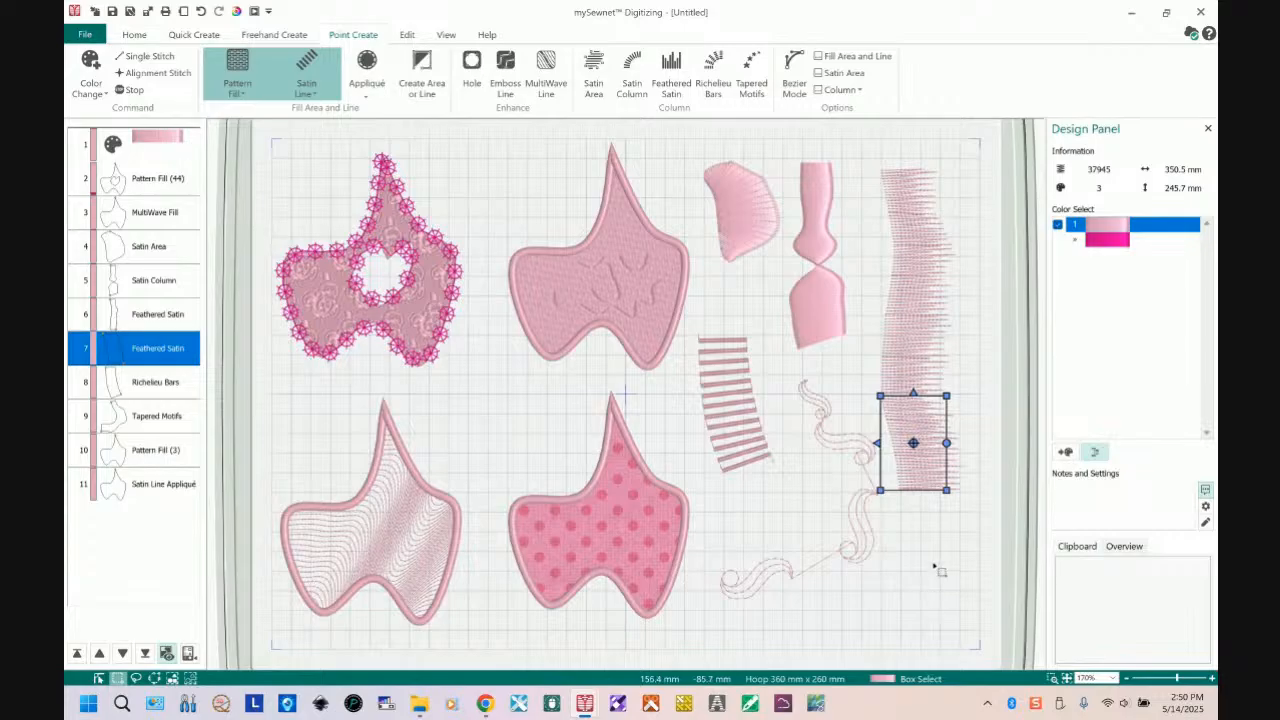
click(940, 510)
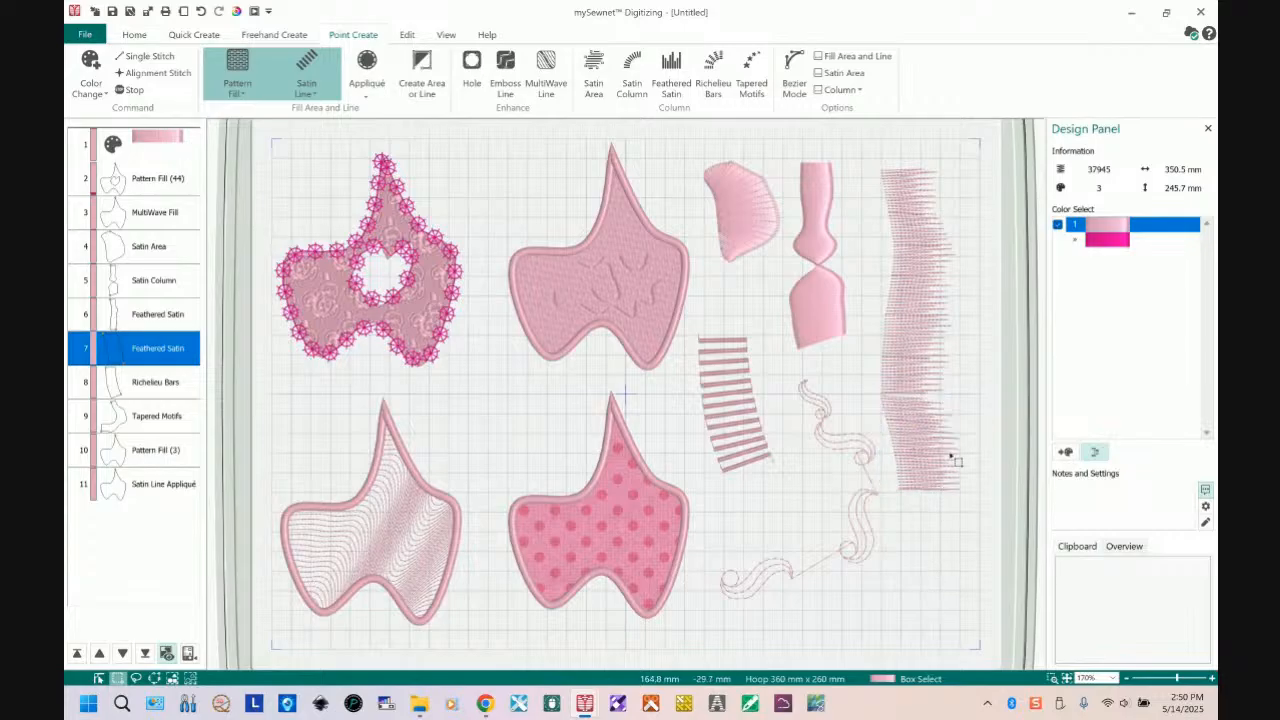
click(923, 594)
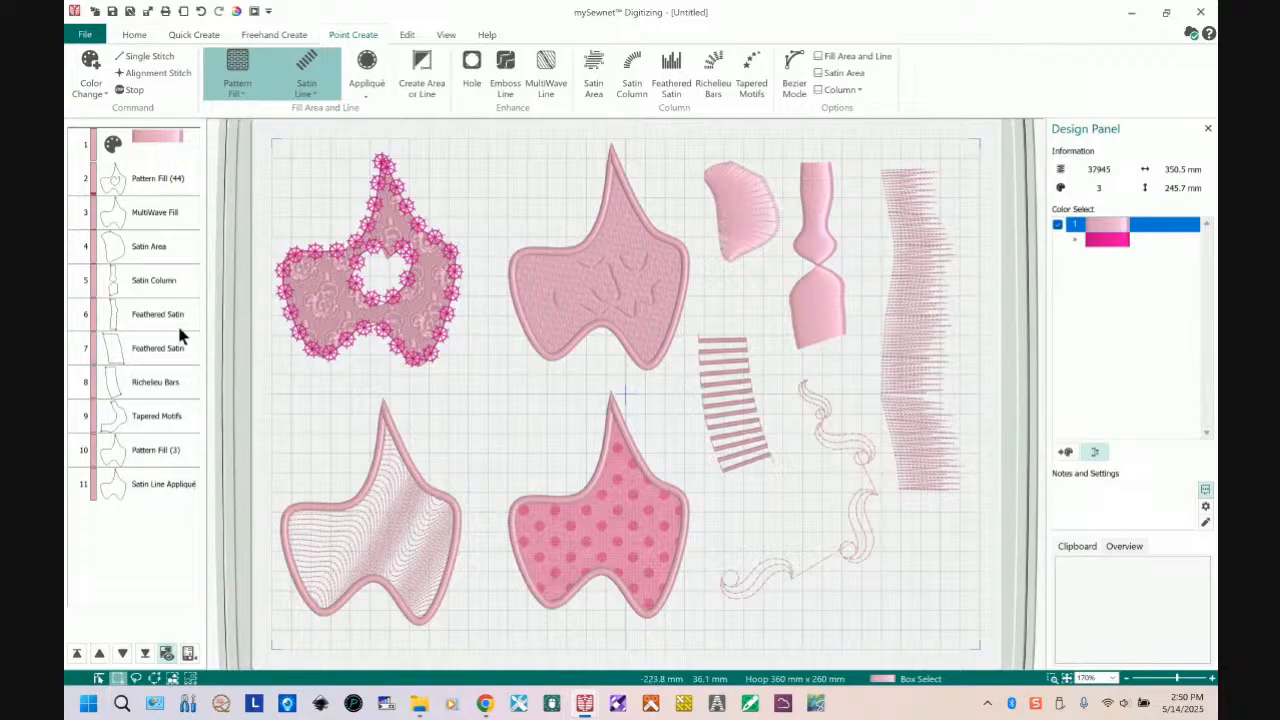
- Insert a Single Stitch line after the upper Feathered Satin column, linking its end point to the lower column's start point
click(137, 316)
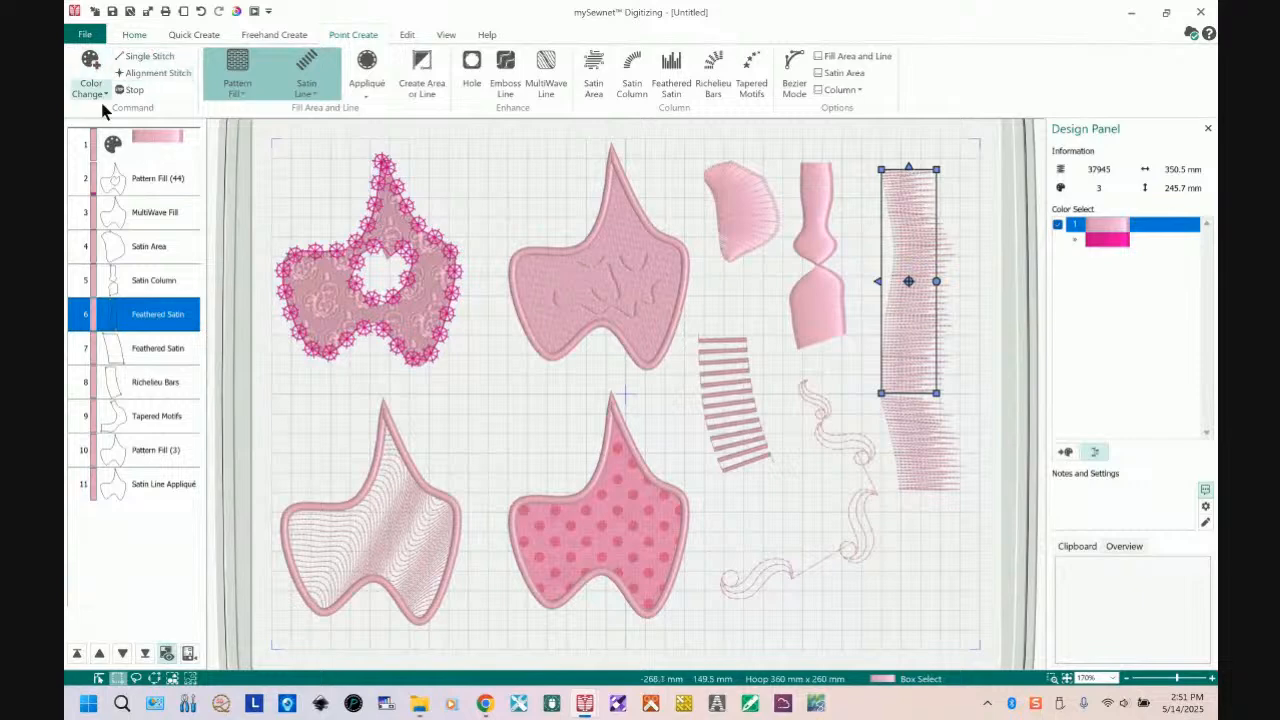
click(148, 60)
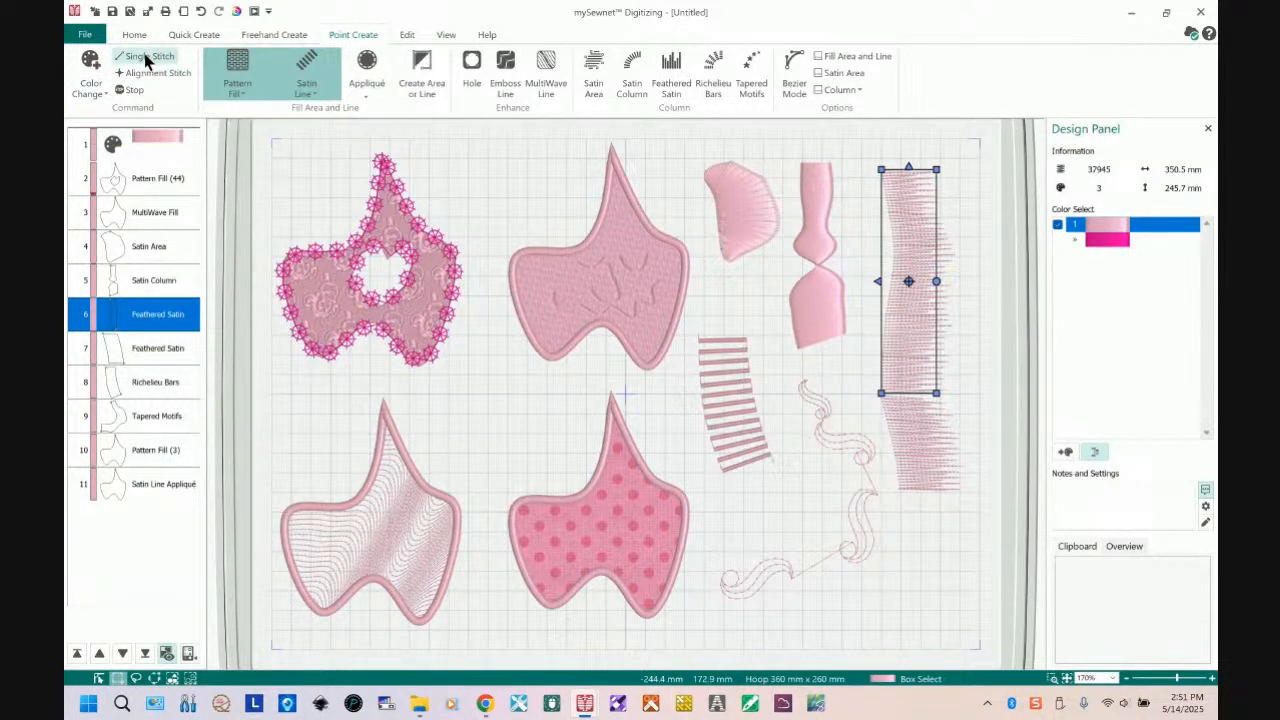
click(1052, 678)
drag(864, 342, 966, 446)
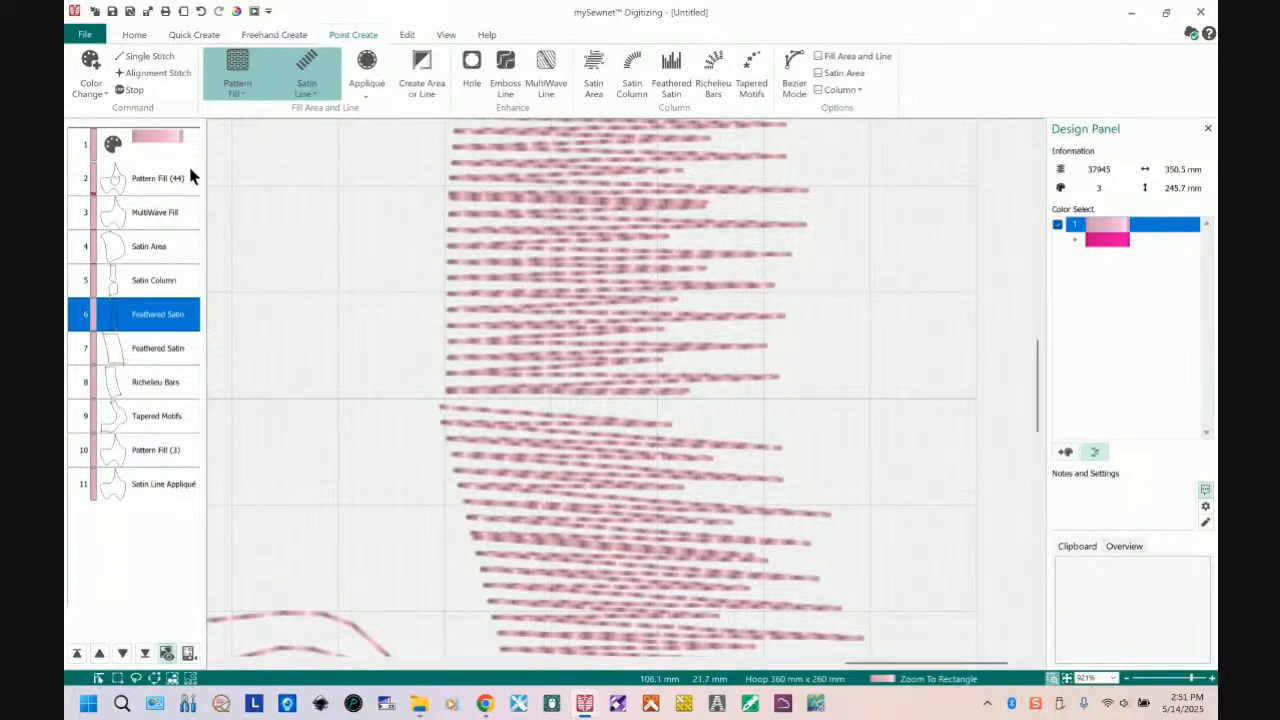
click(128, 307)
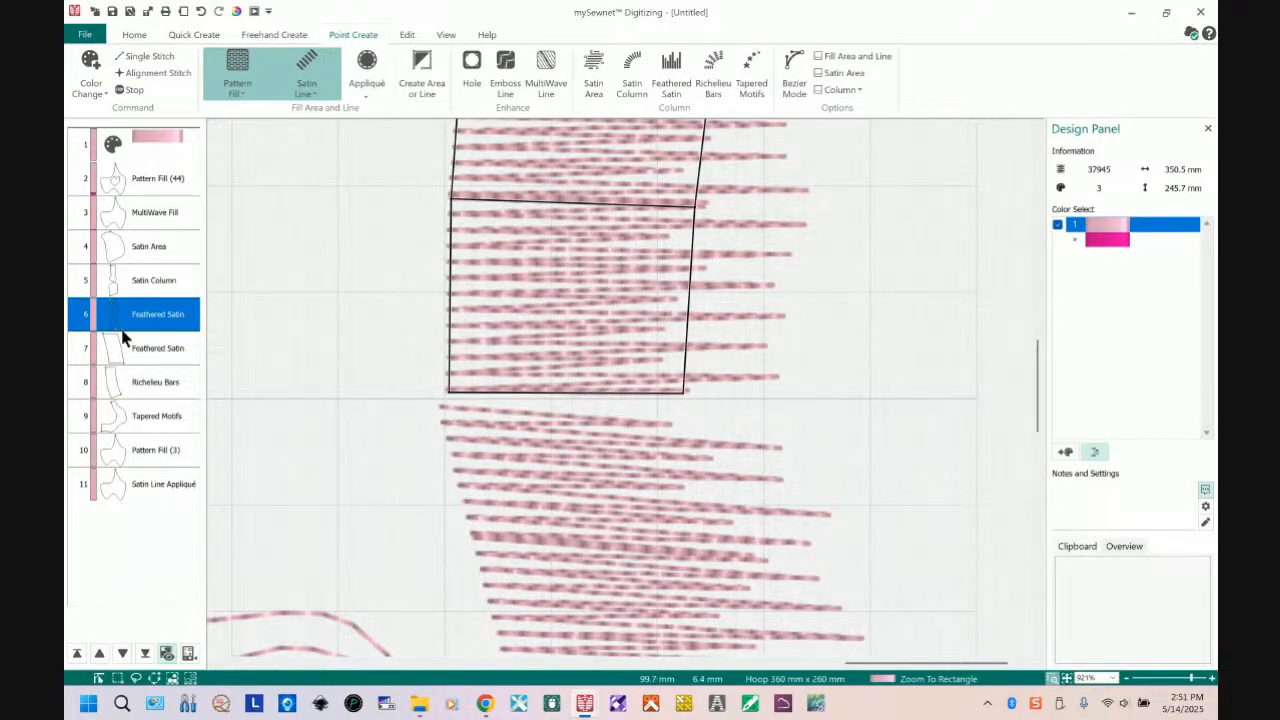
click(113, 349)
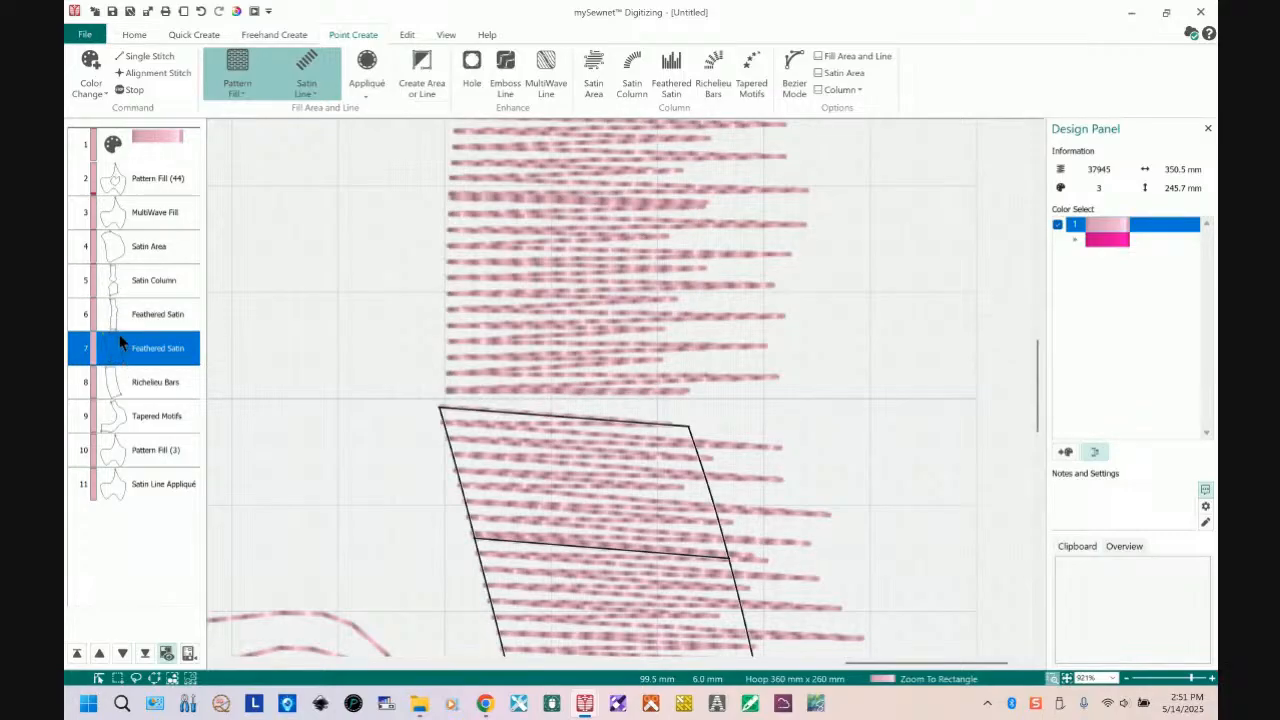
click(118, 335)
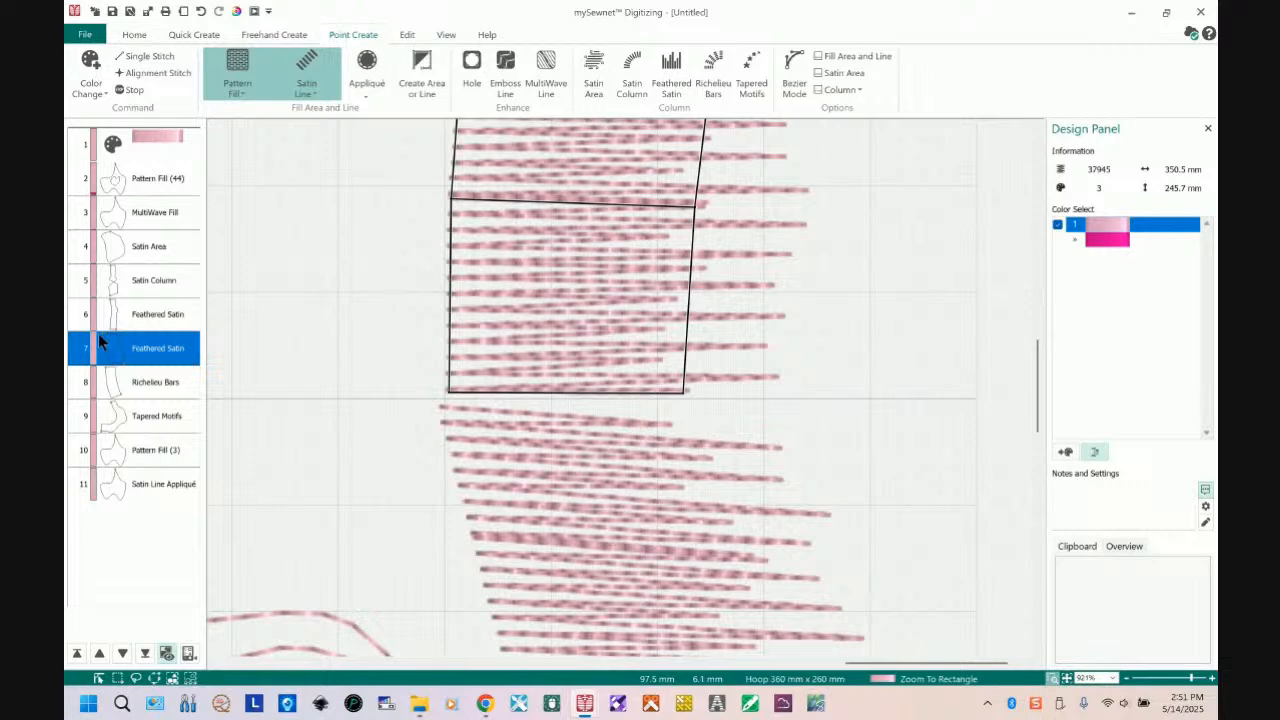
click(99, 334)
click(120, 312)
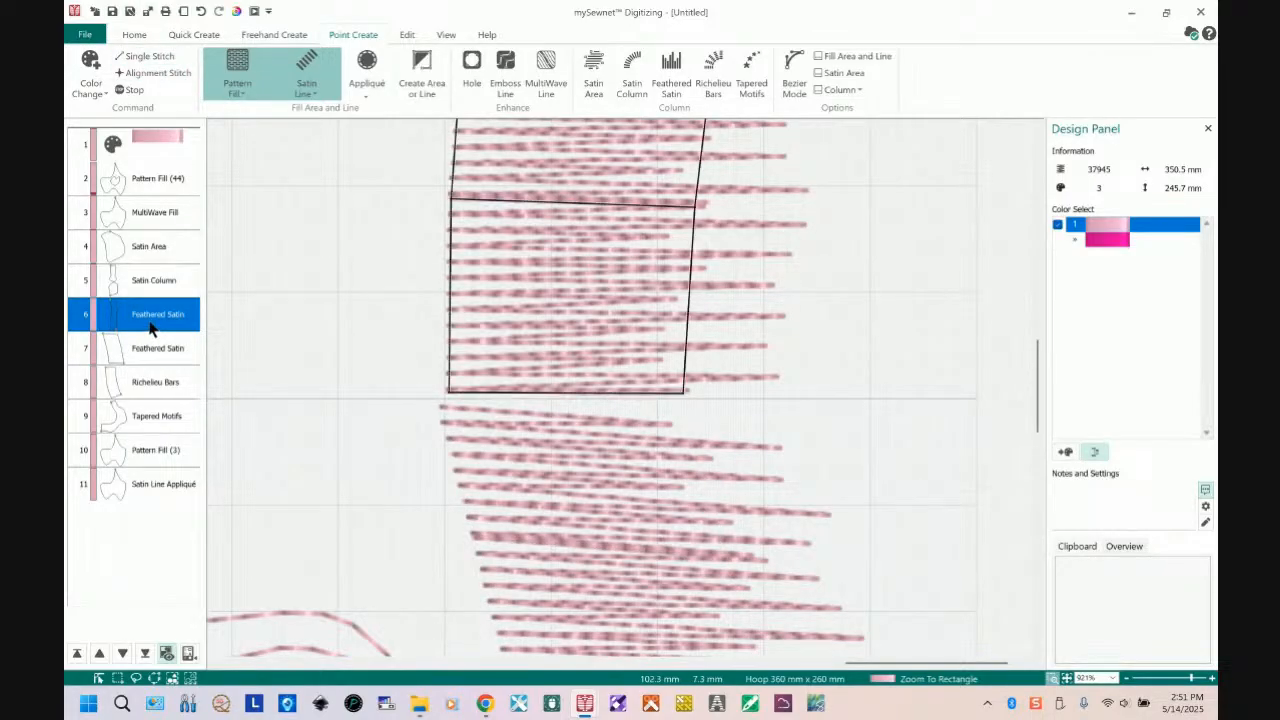
click(163, 57)
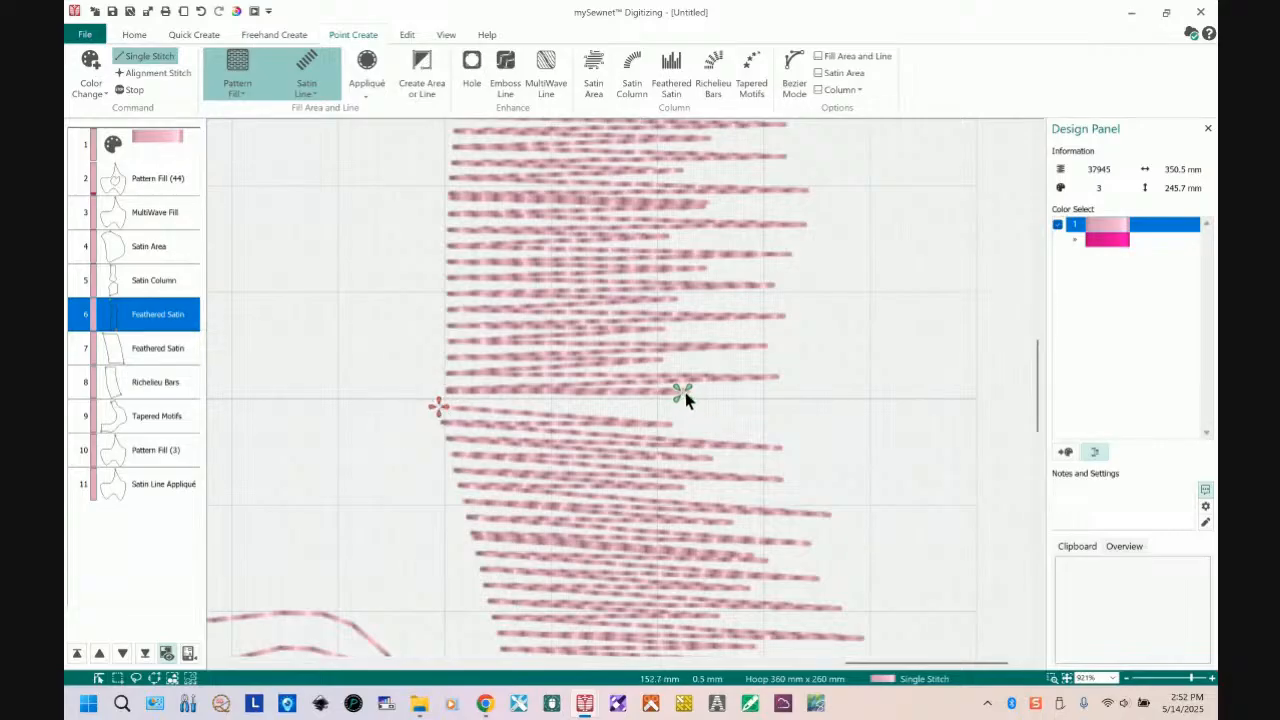
click(439, 410)
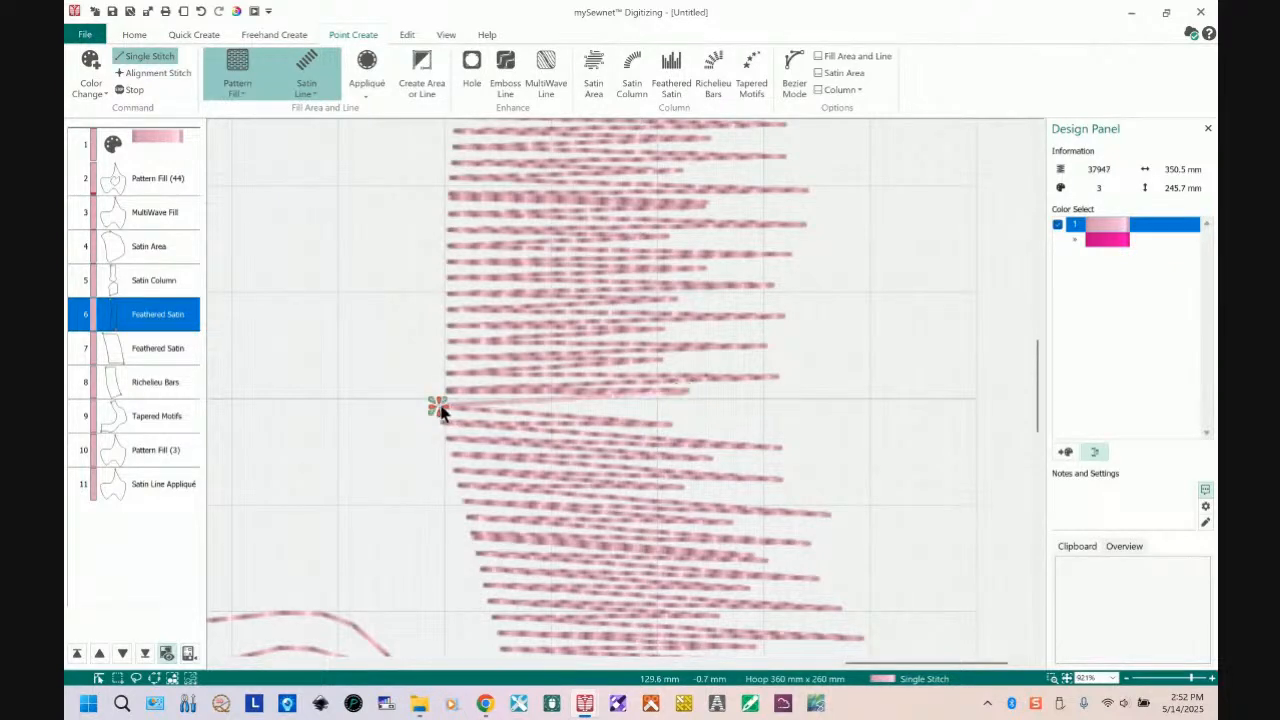
key(Return)
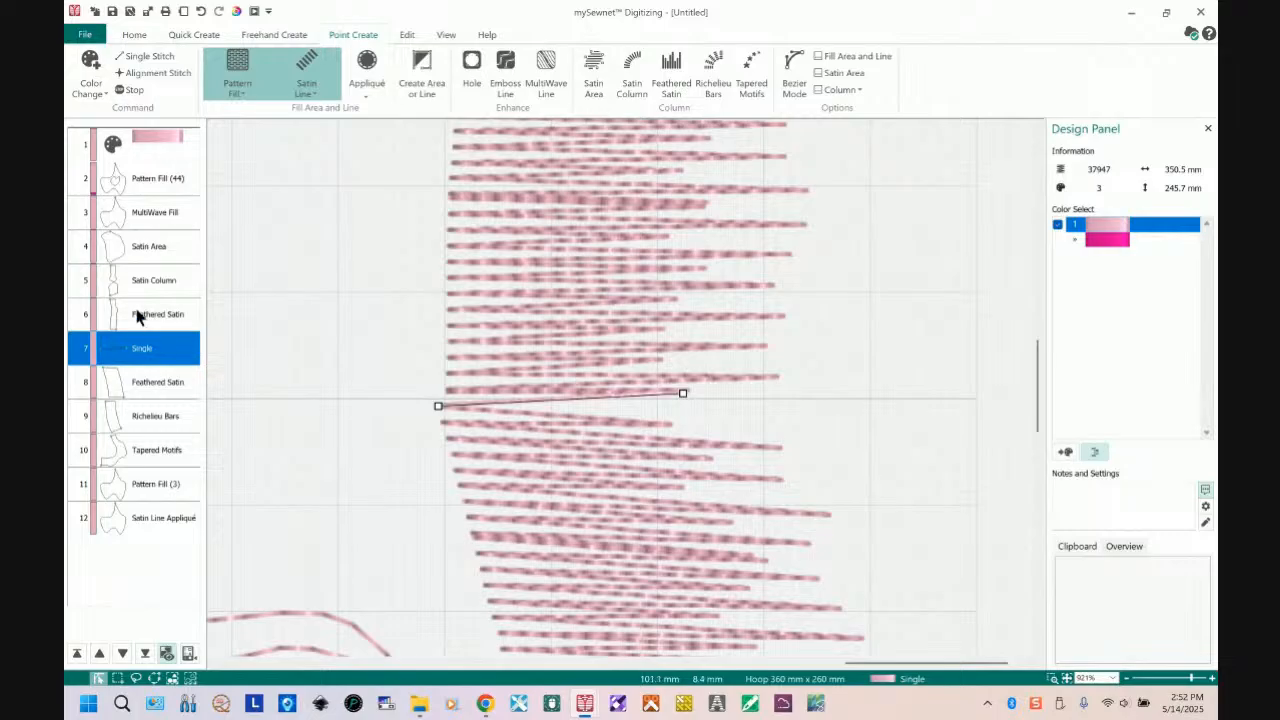
- After the Satin Column, place Alignment Stitches in the four hoop corners and one on the polka-dot shape's upper edge, then end the tool
click(145, 285)
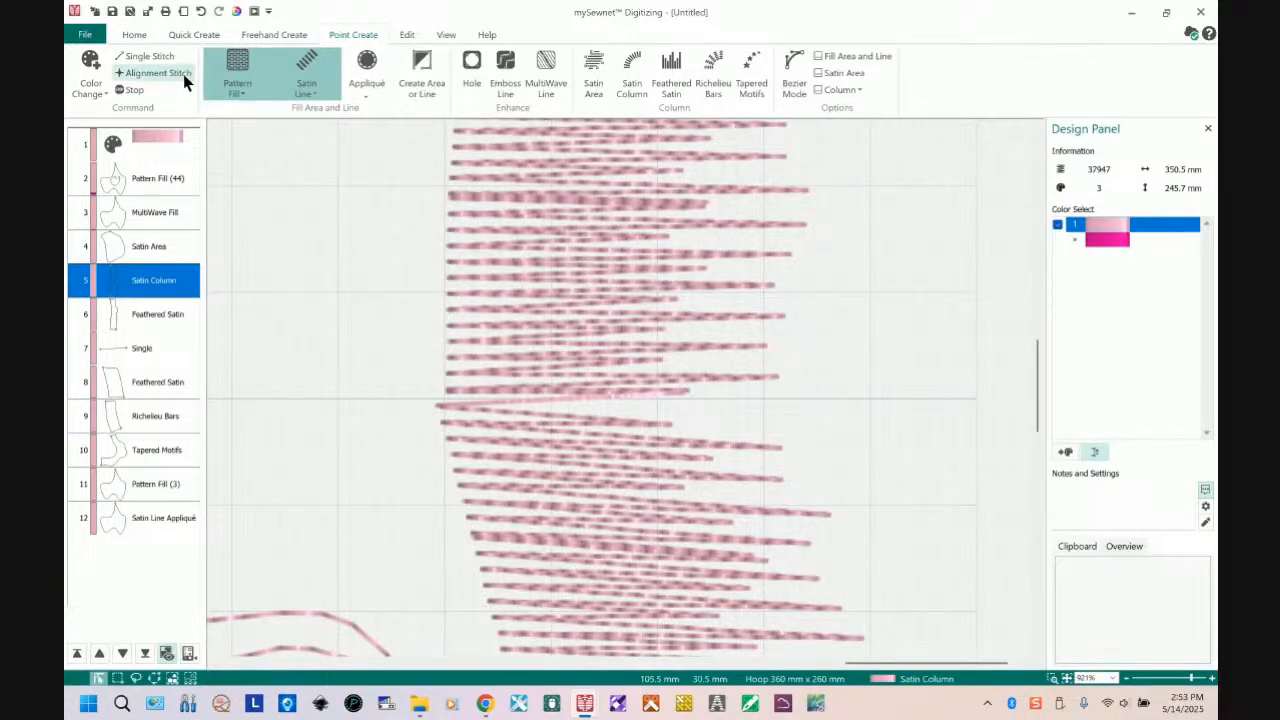
click(1065, 679)
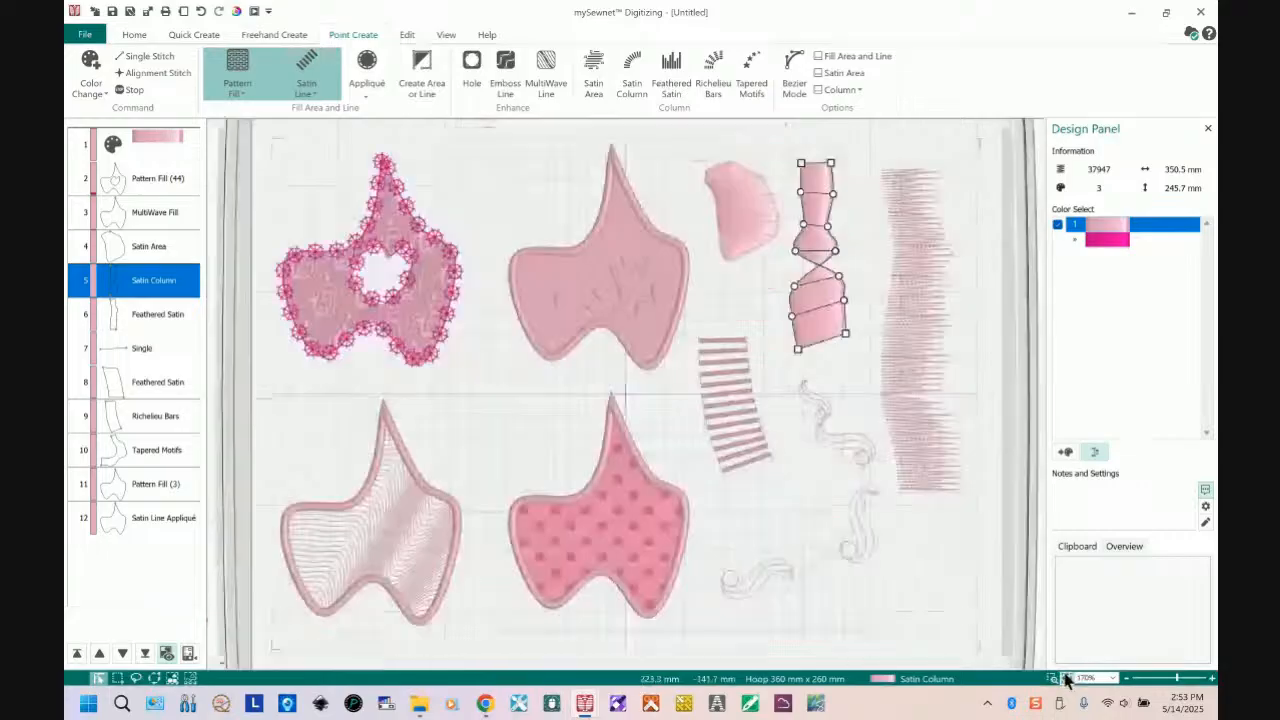
click(155, 73)
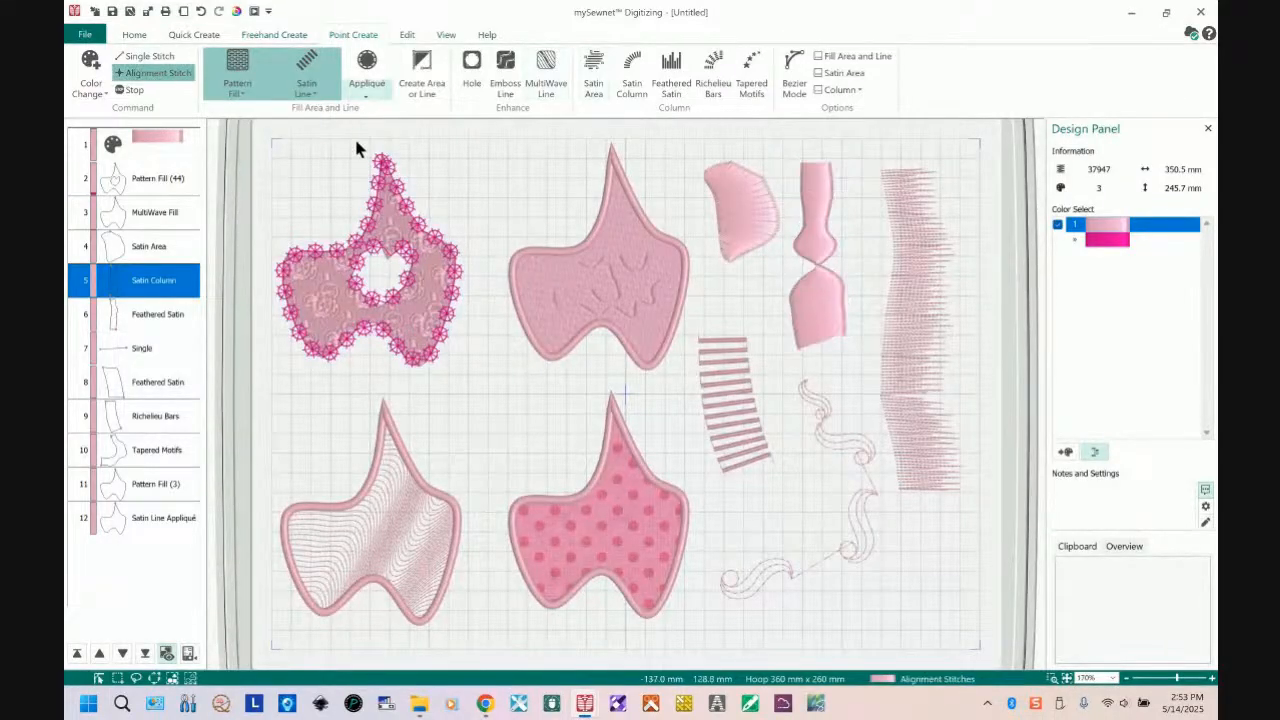
click(278, 143)
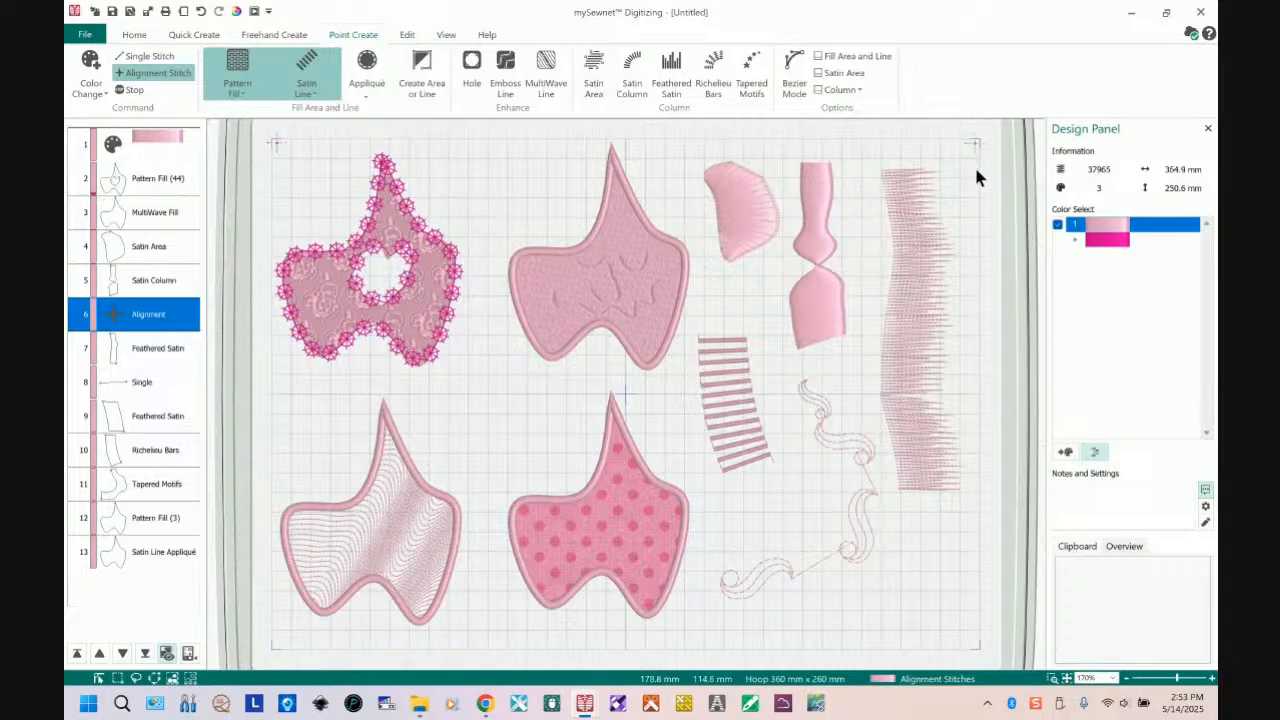
click(276, 646)
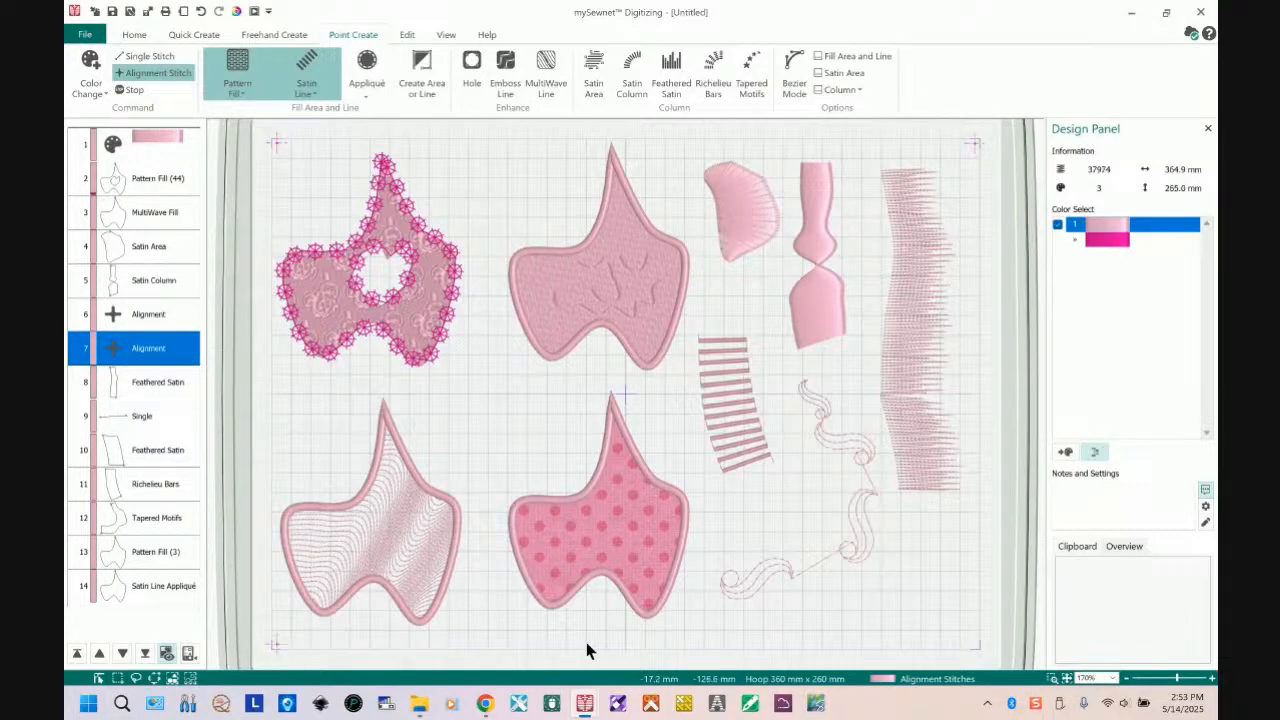
click(974, 645)
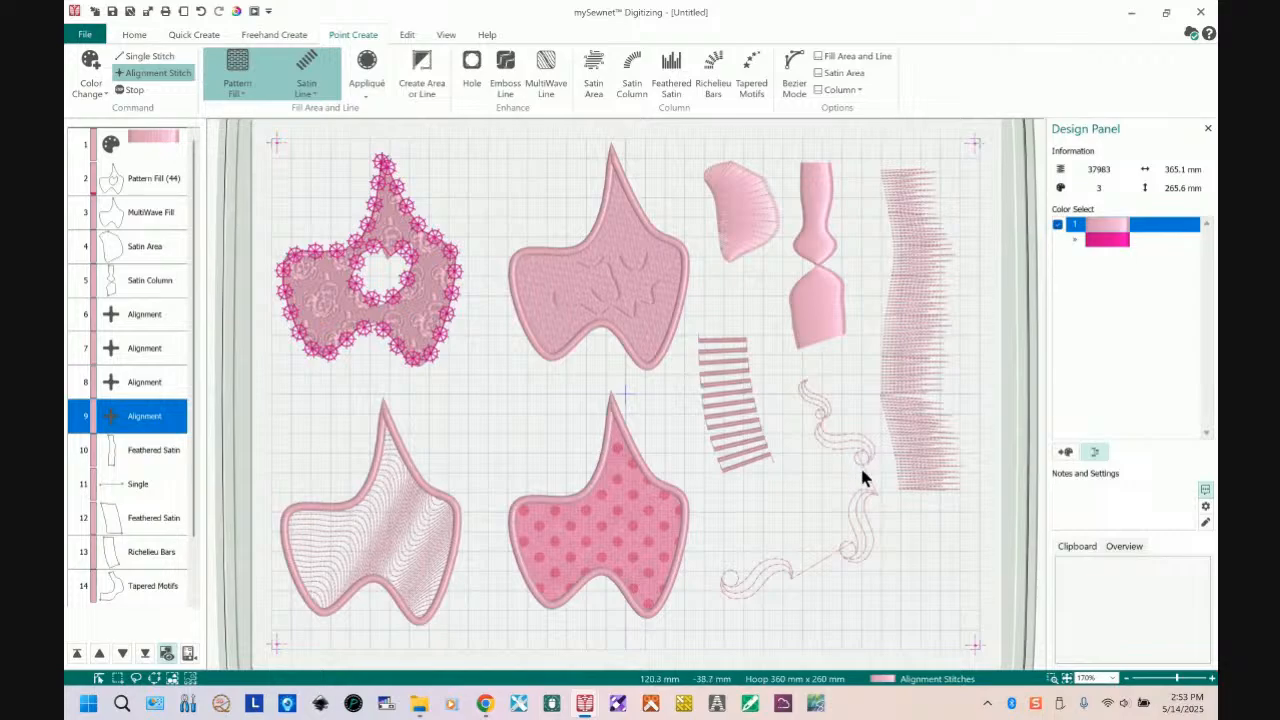
click(577, 497)
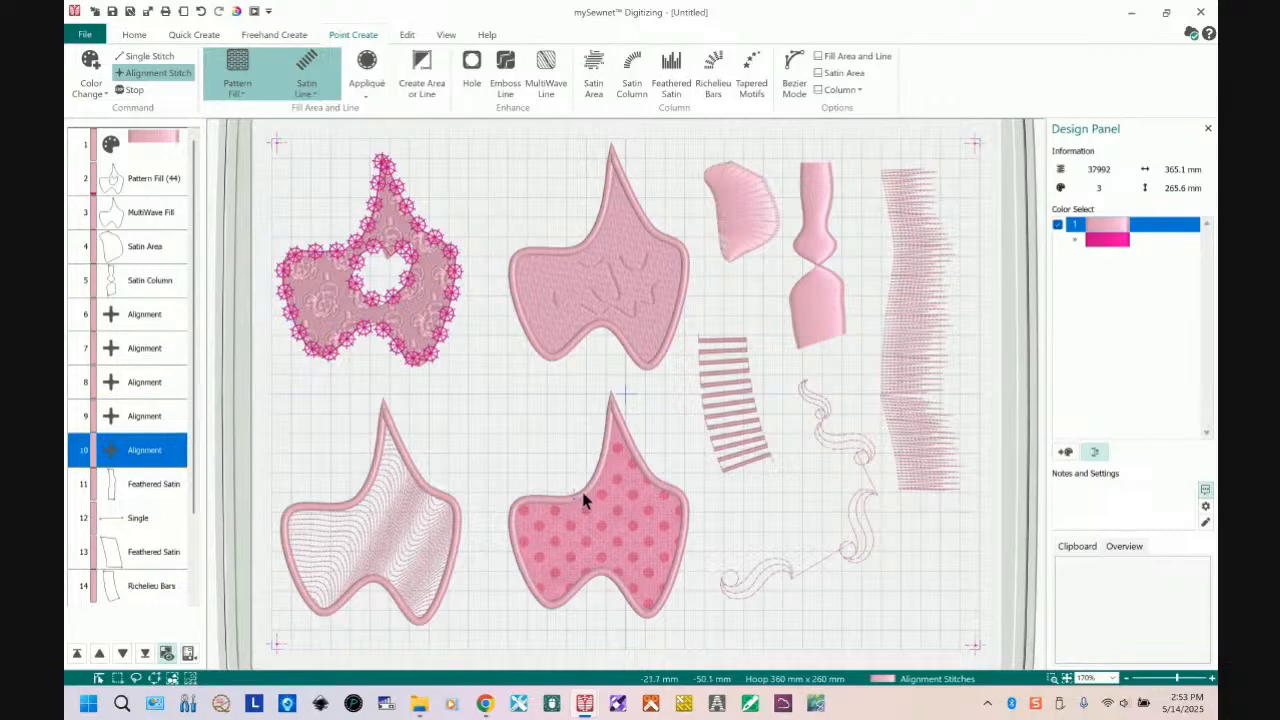
right_click(583, 493)
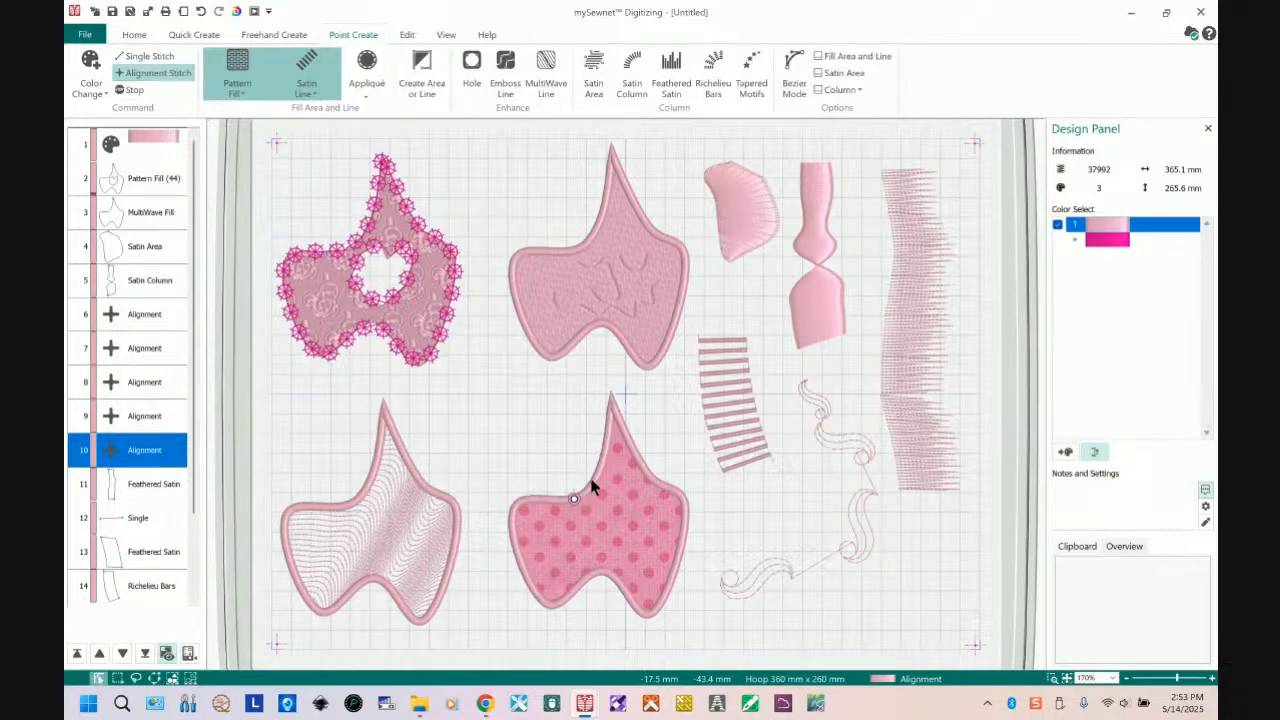
- Dismiss the Alignment Stitches options and undo the alignment stitch placed on the polka-dot shape's upper edge
right_click(557, 424)
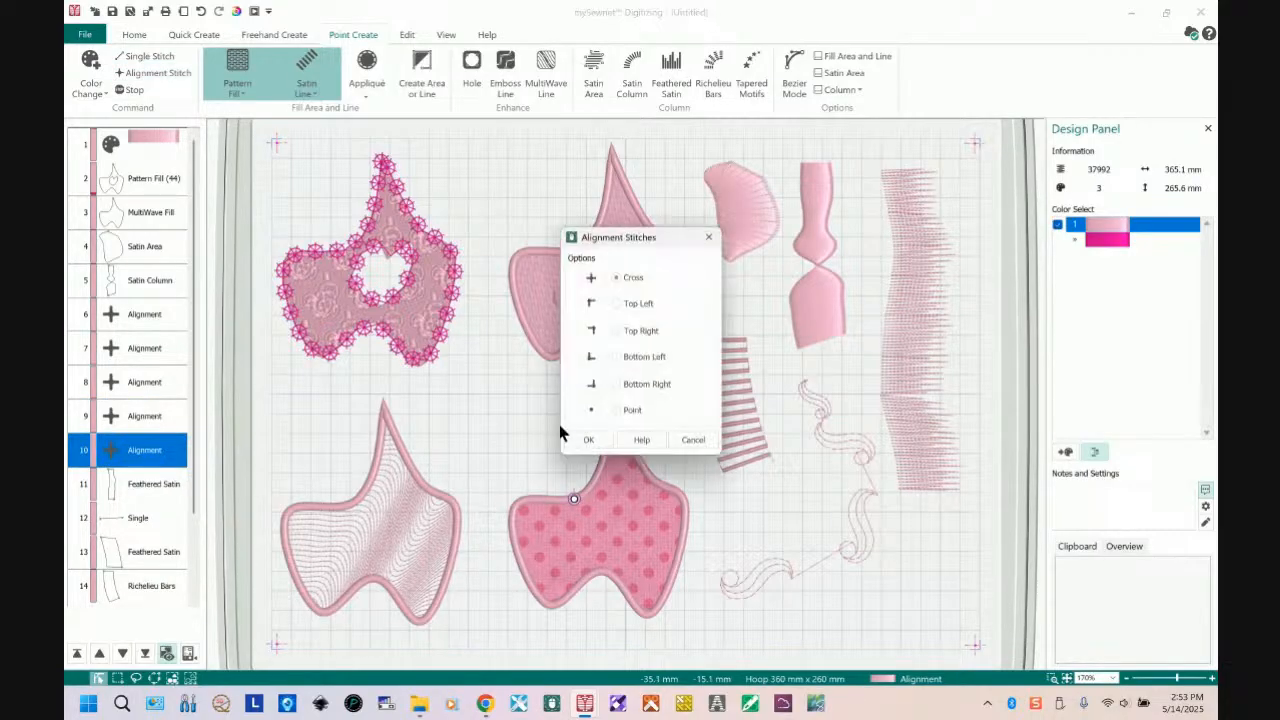
click(695, 439)
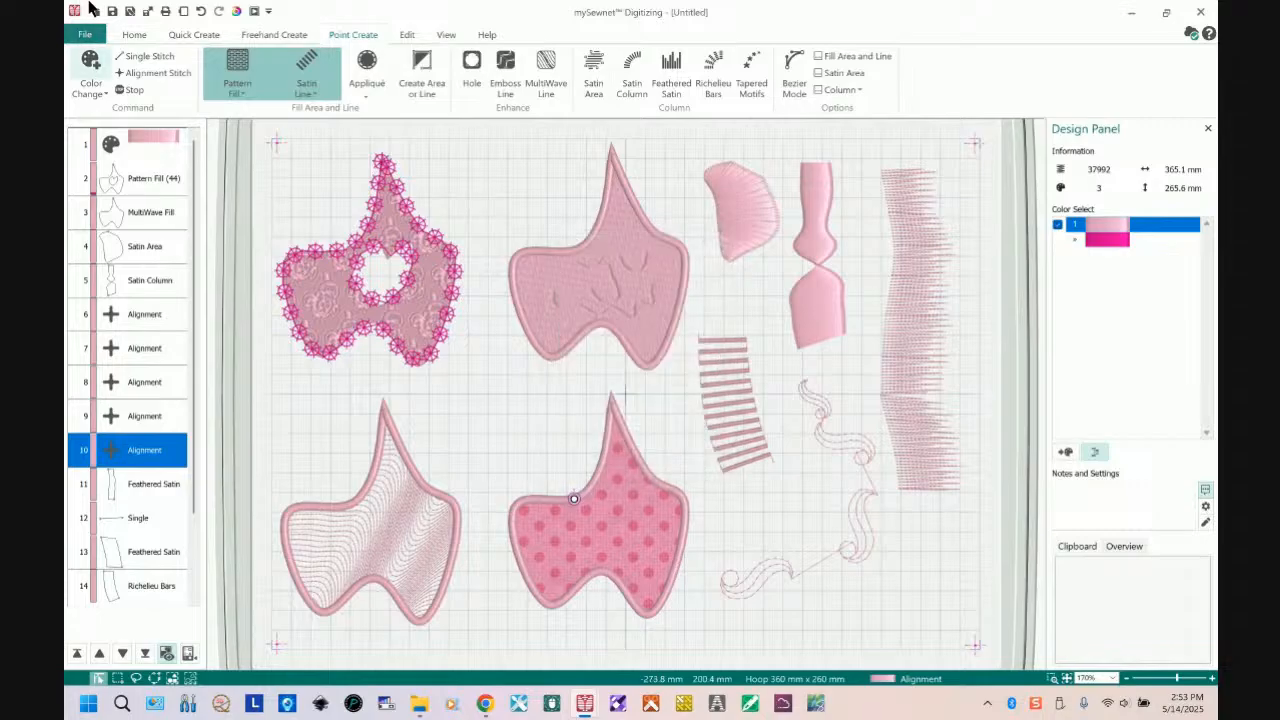
click(201, 12)
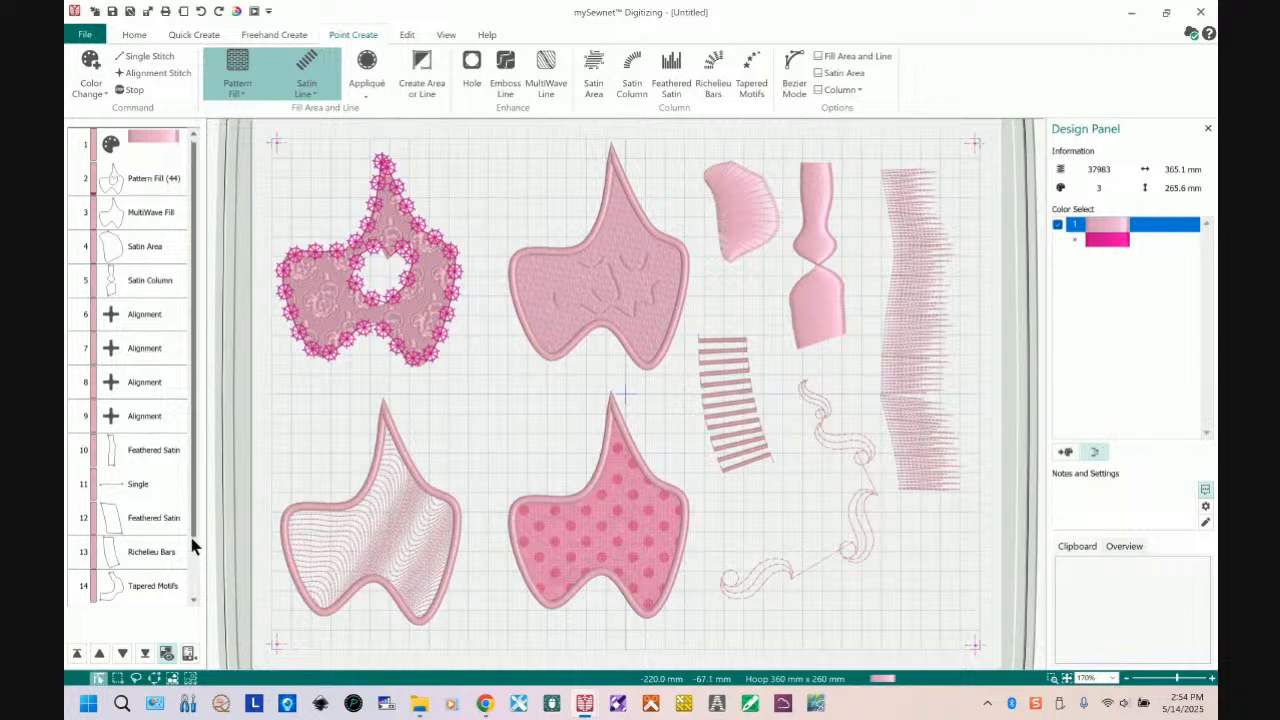
- Select the polka-dot shape's Satin Line Appliqué and break it apart into its separate stitch objects
scroll(195, 545, down, 1)
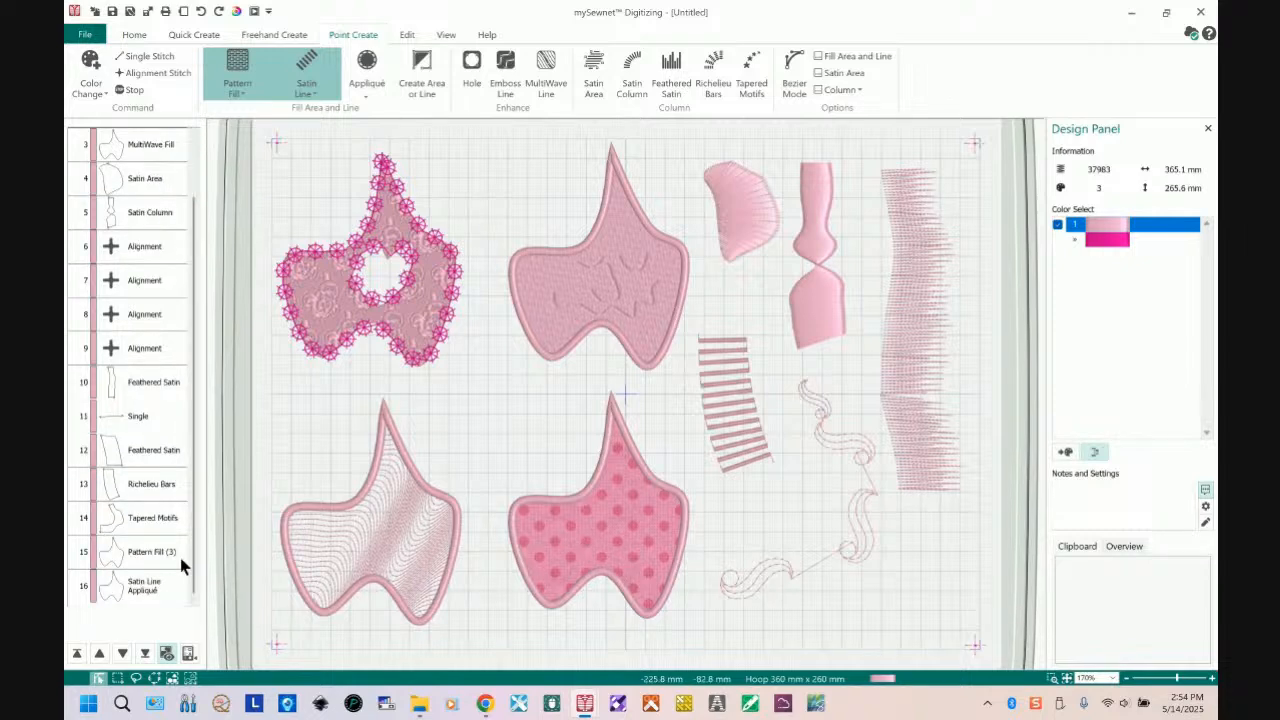
click(152, 590)
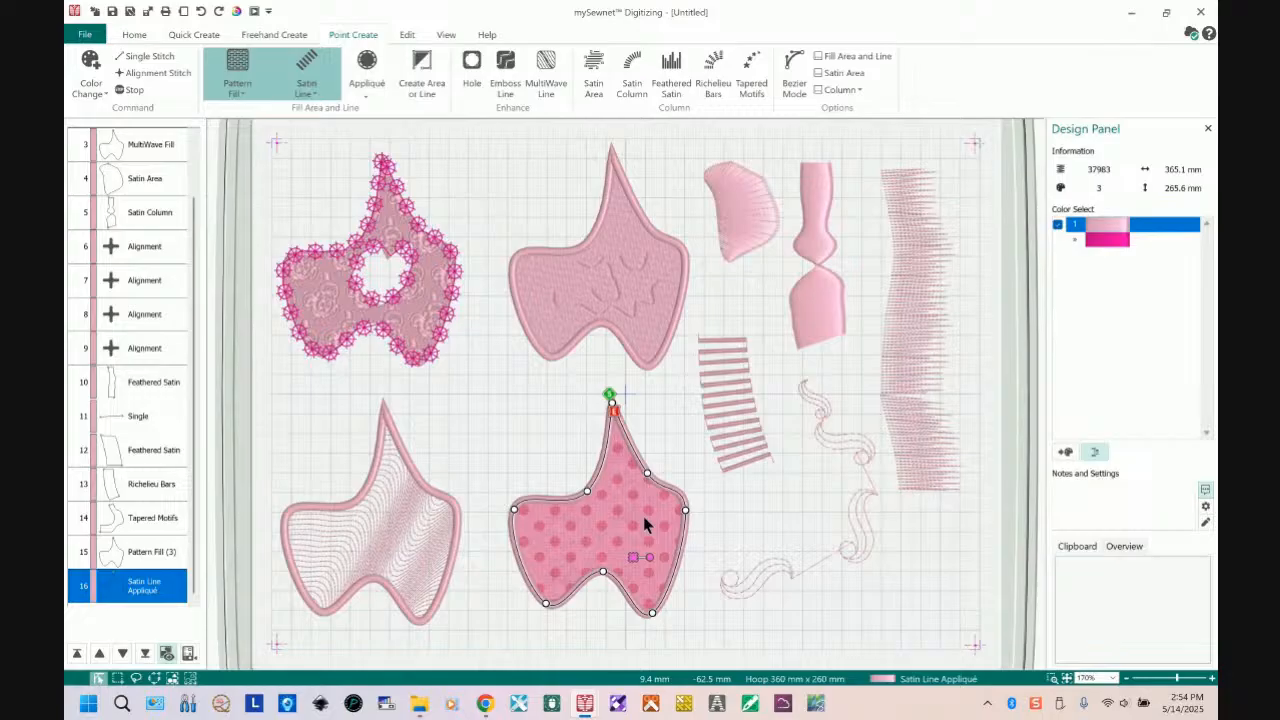
click(1066, 679)
drag(481, 387, 736, 640)
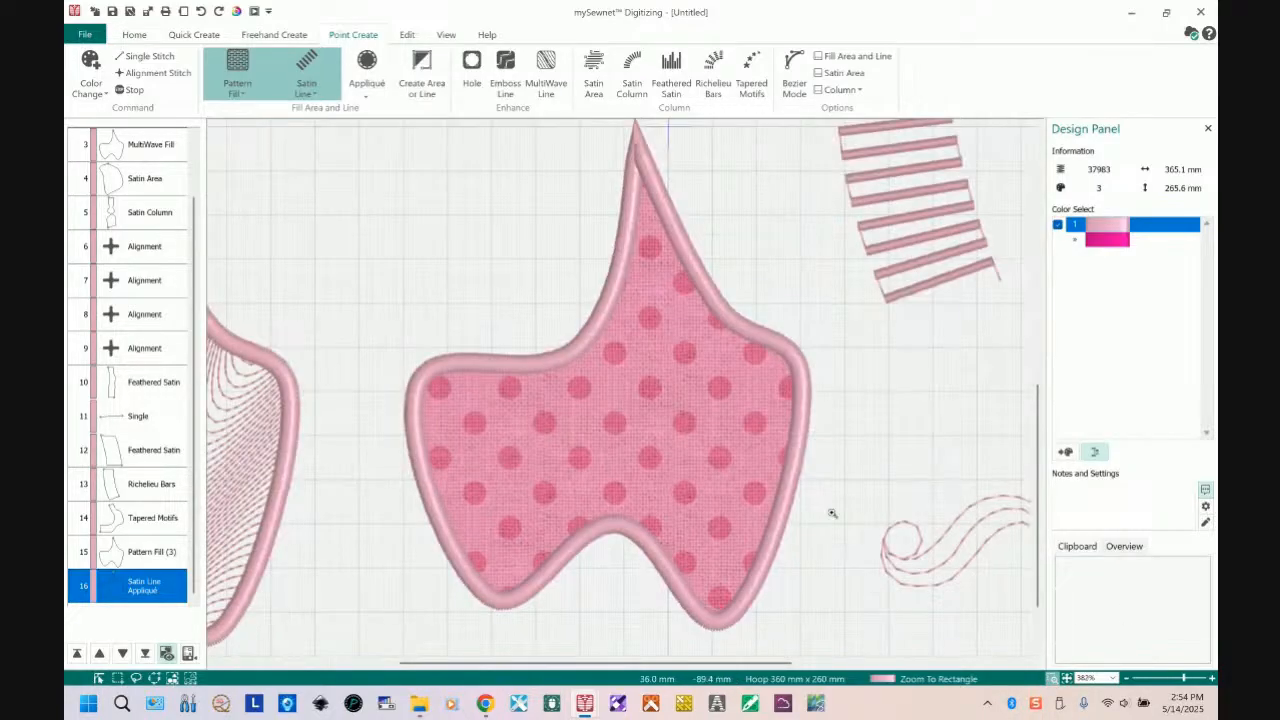
right_click(781, 280)
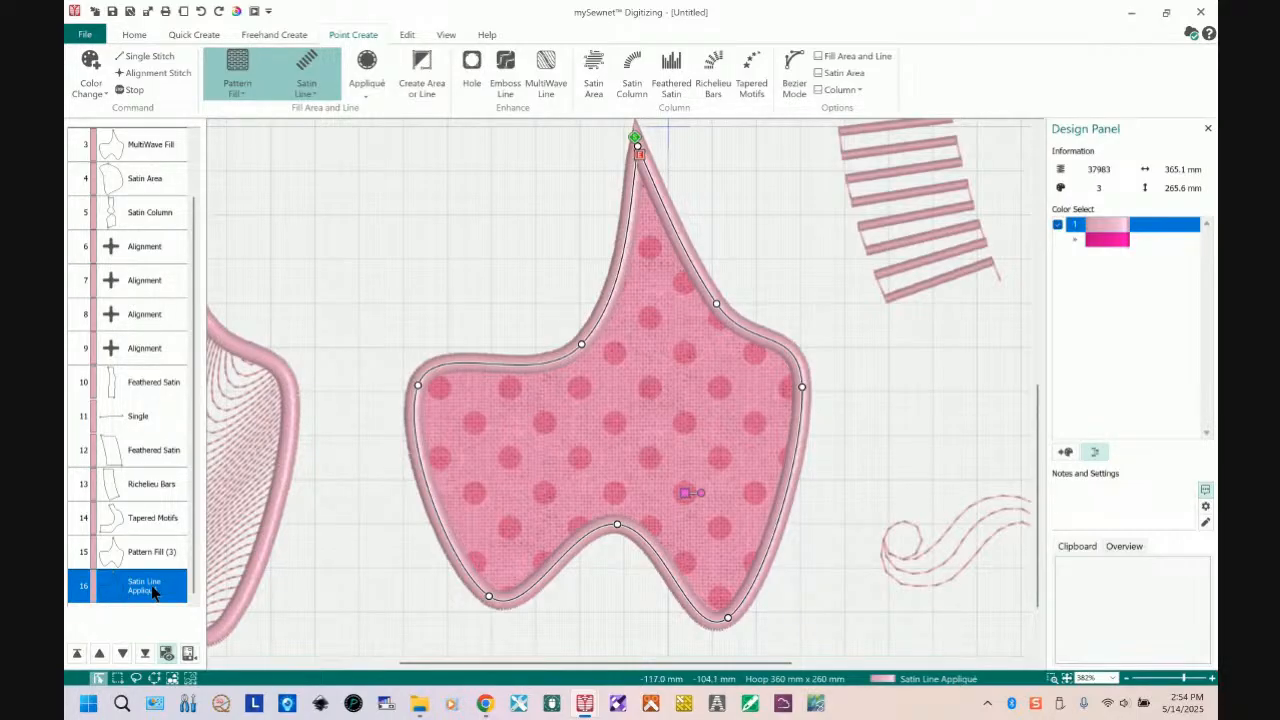
click(409, 36)
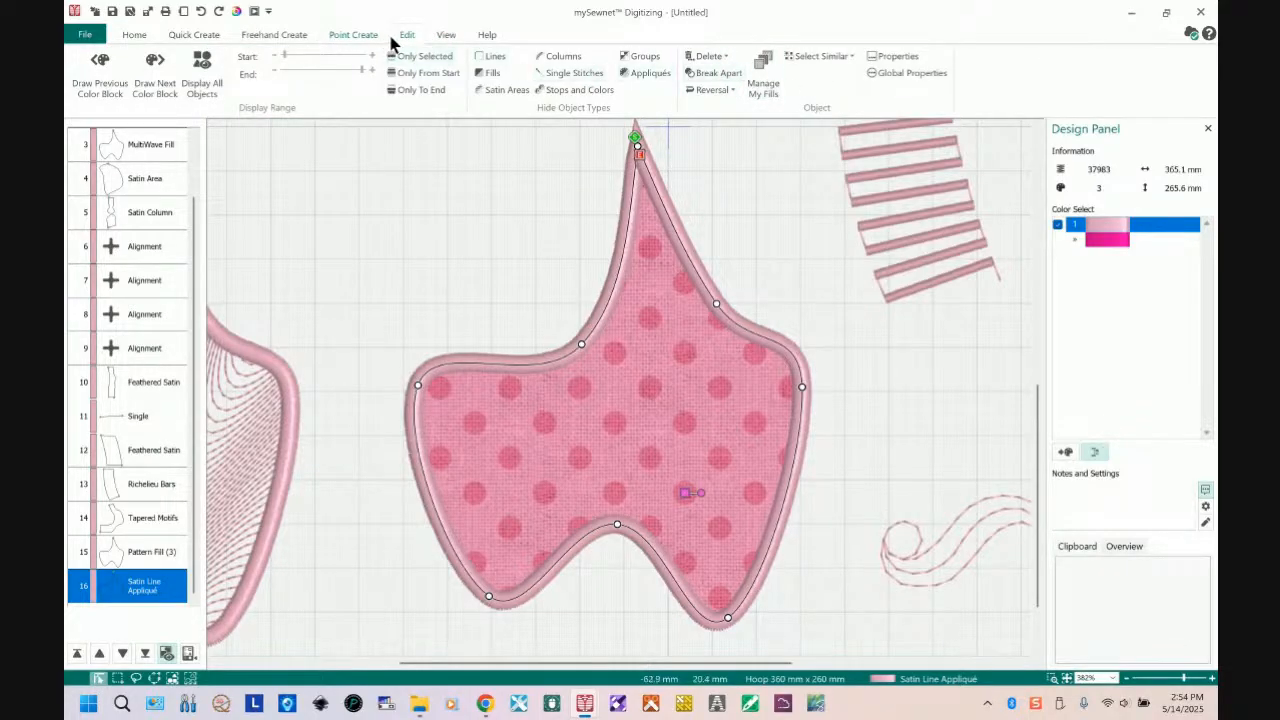
click(726, 80)
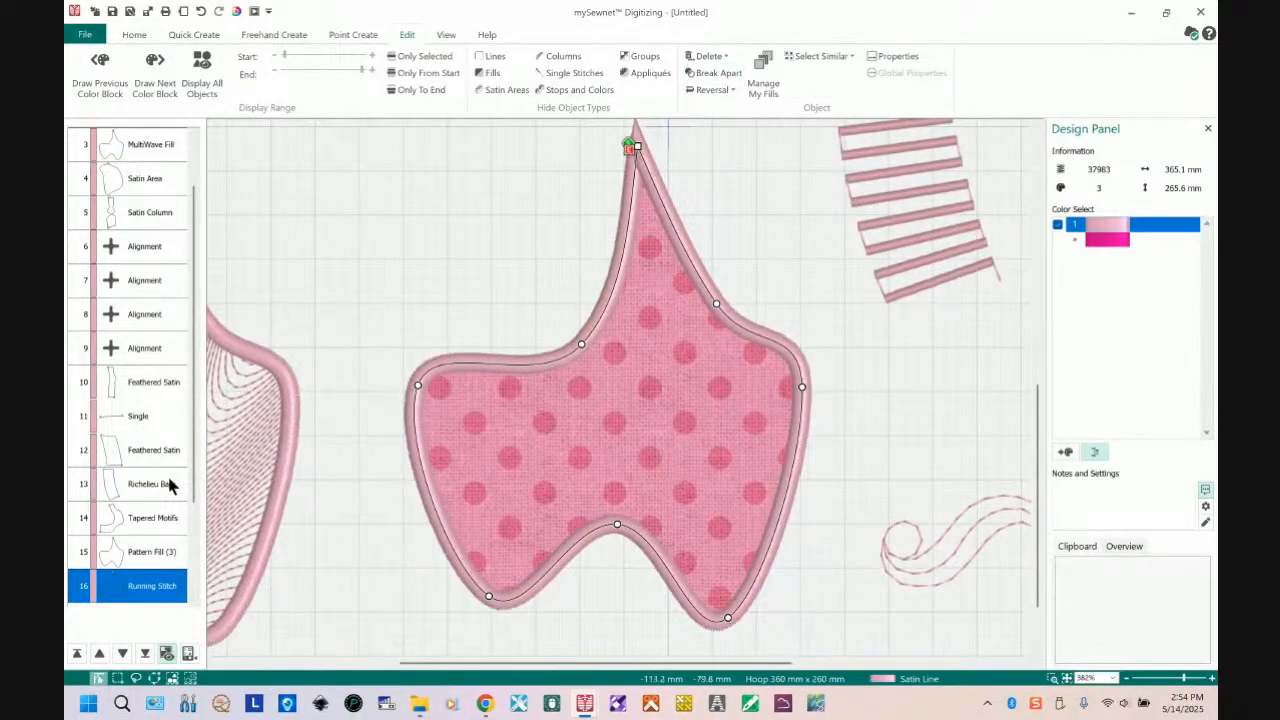
- Copy the Satin Line object at the end of the stitch order and paste a duplicate after it
scroll(196, 520, down, 2)
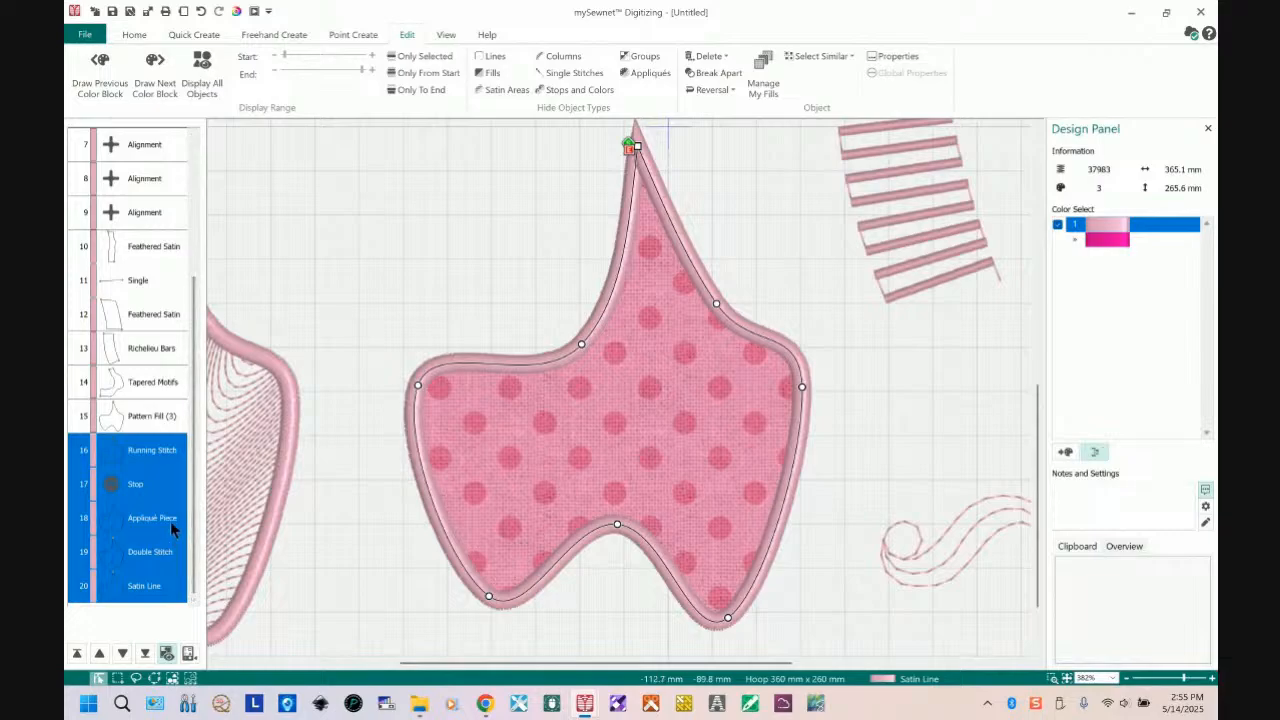
click(148, 596)
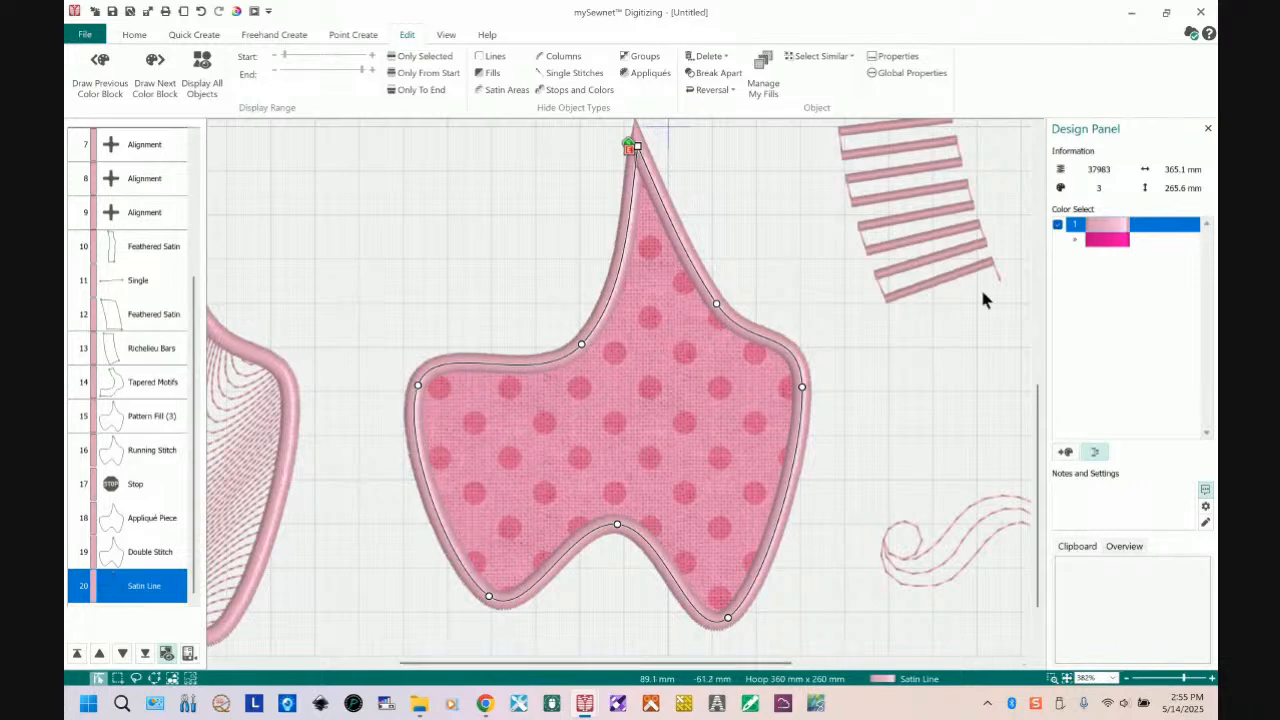
right_click(139, 591)
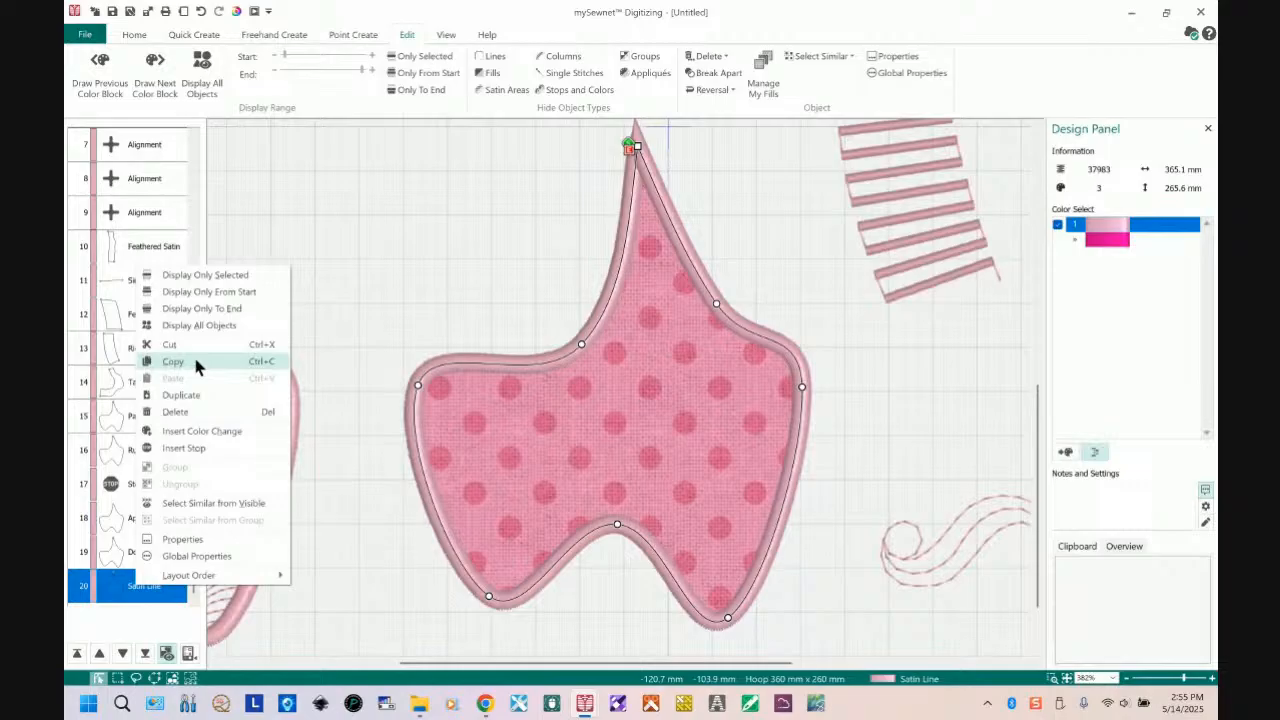
click(196, 363)
right_click(131, 590)
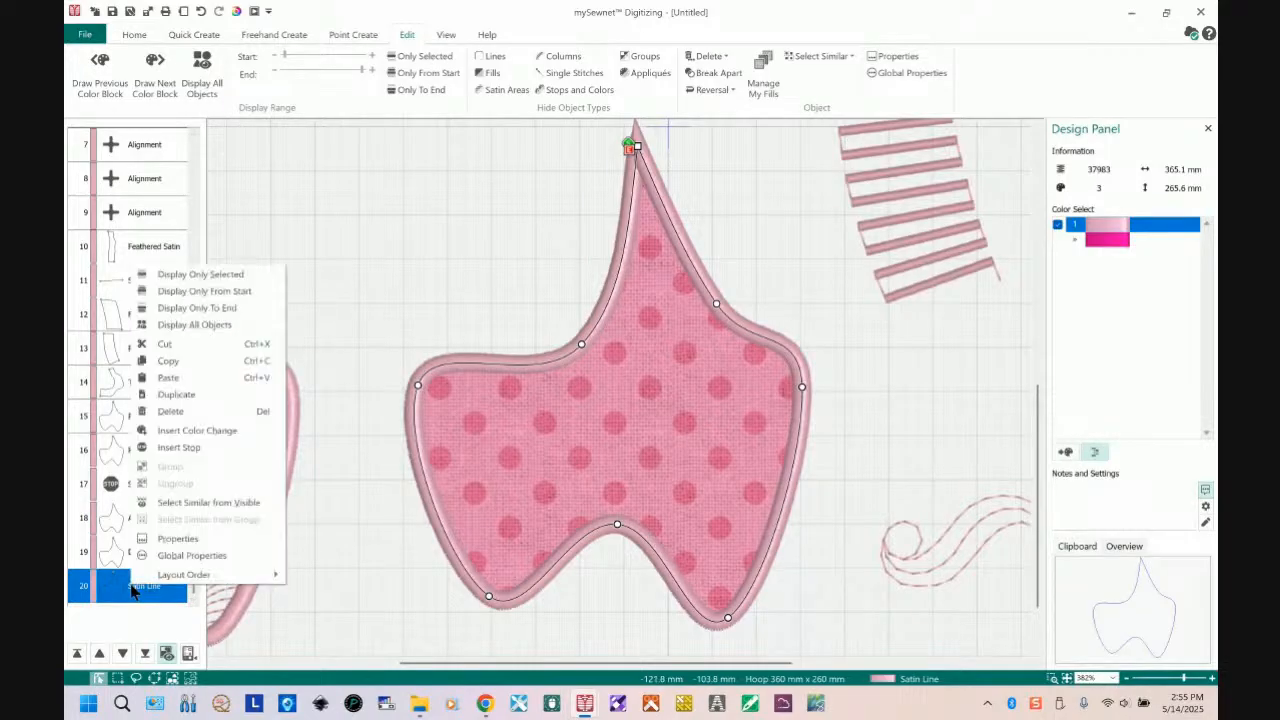
click(198, 378)
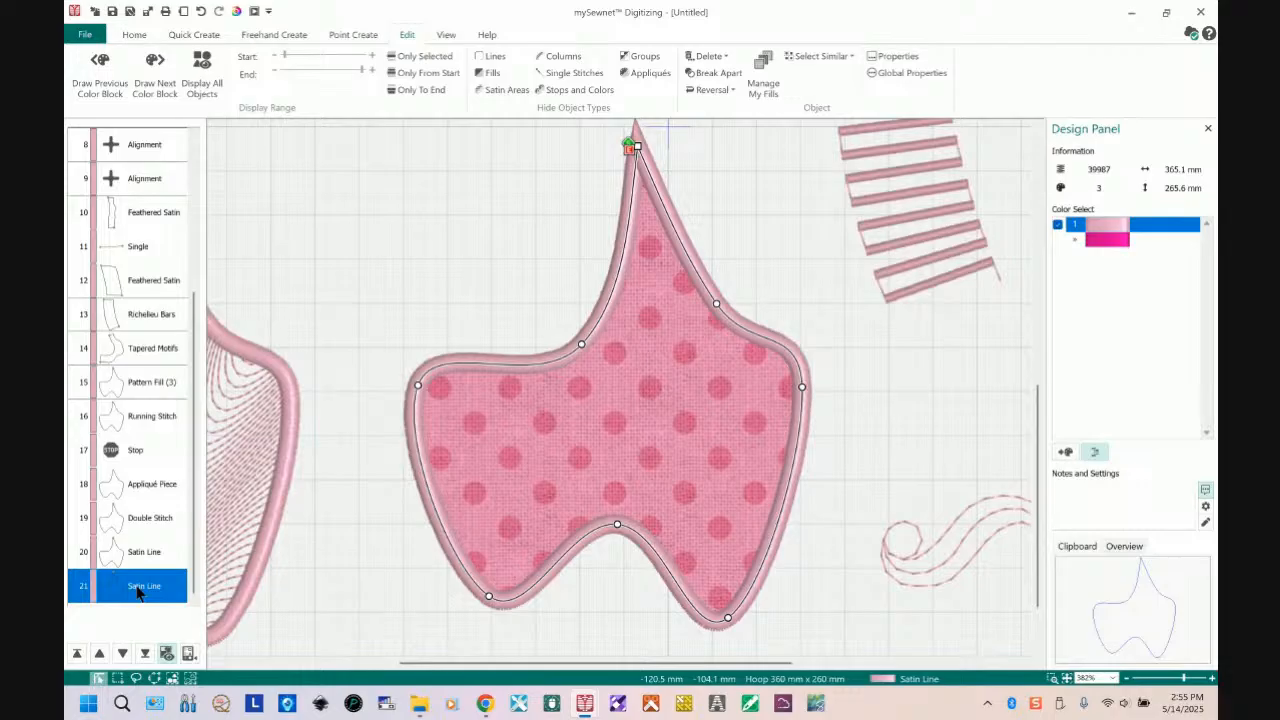
- Select the pasted Satin Line copy, last in the stitch order, and open its properties
click(128, 556)
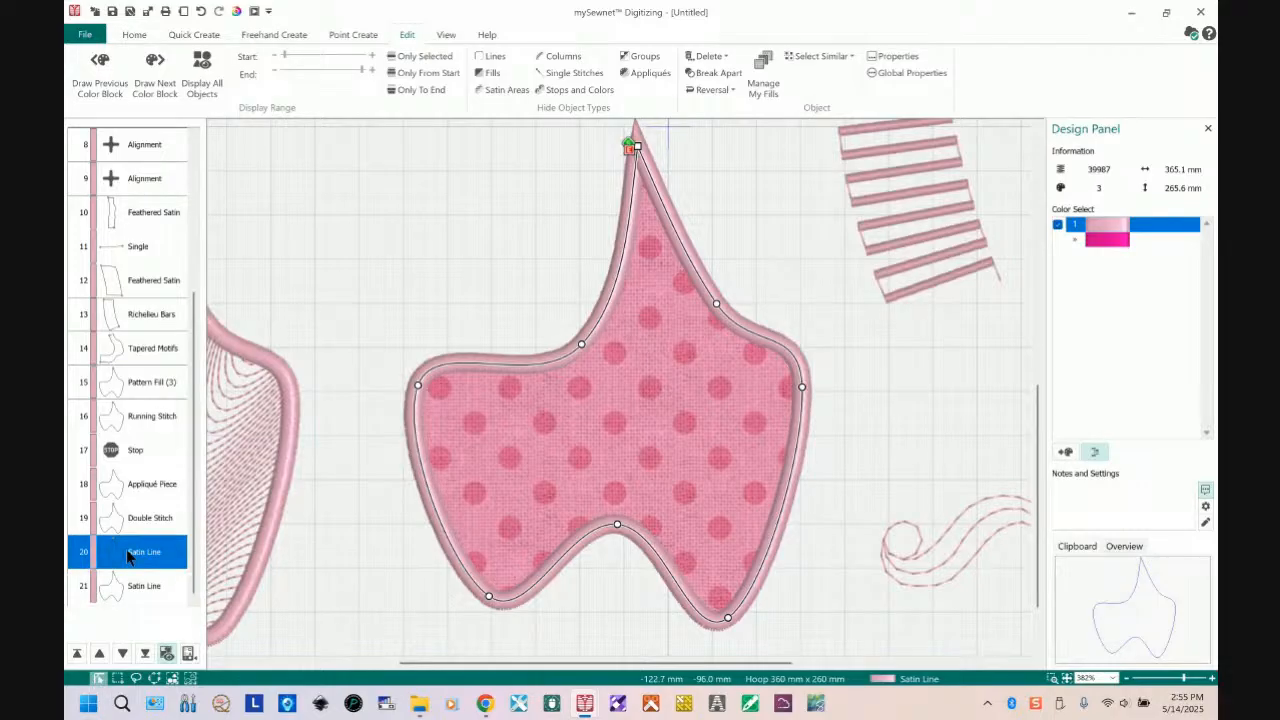
click(127, 596)
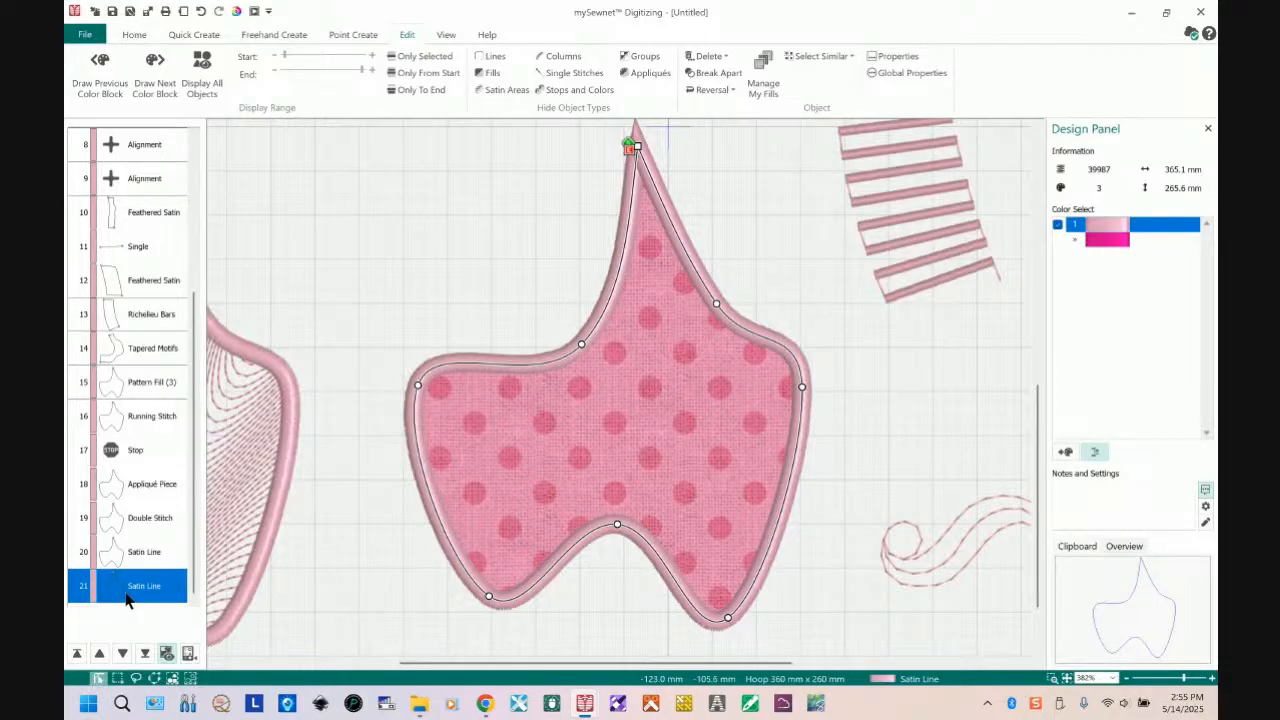
right_click(127, 598)
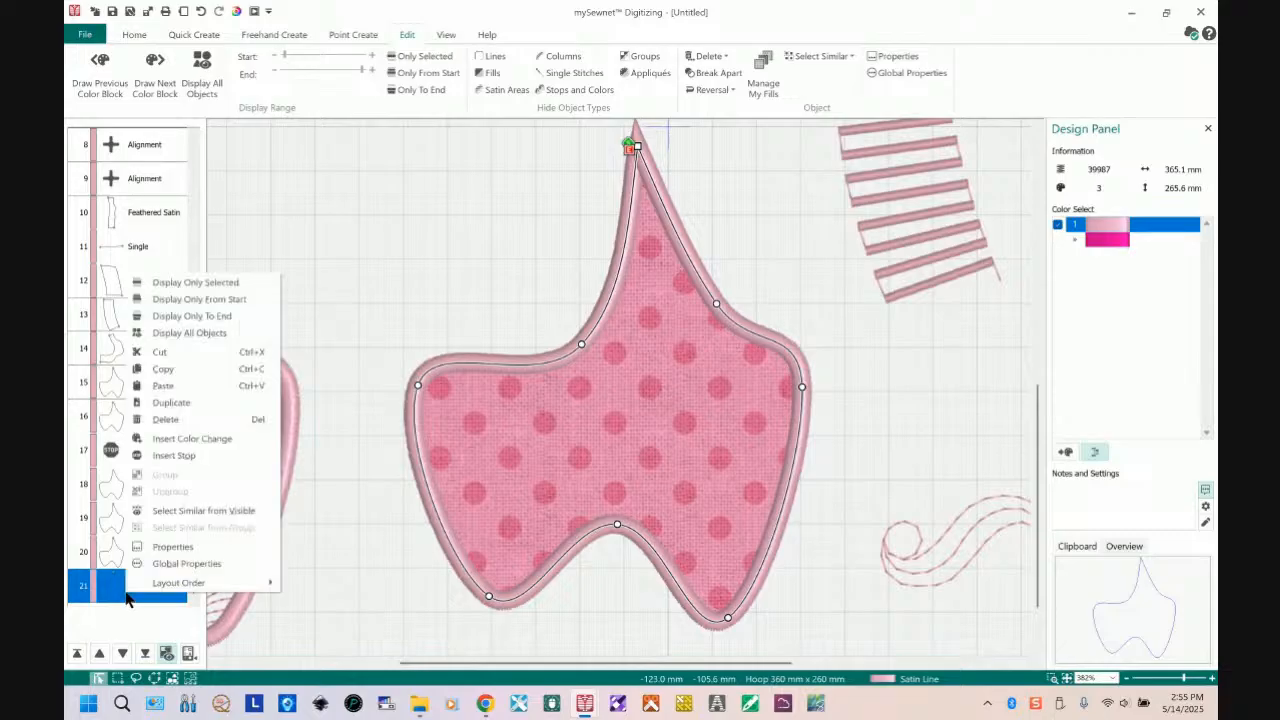
click(190, 548)
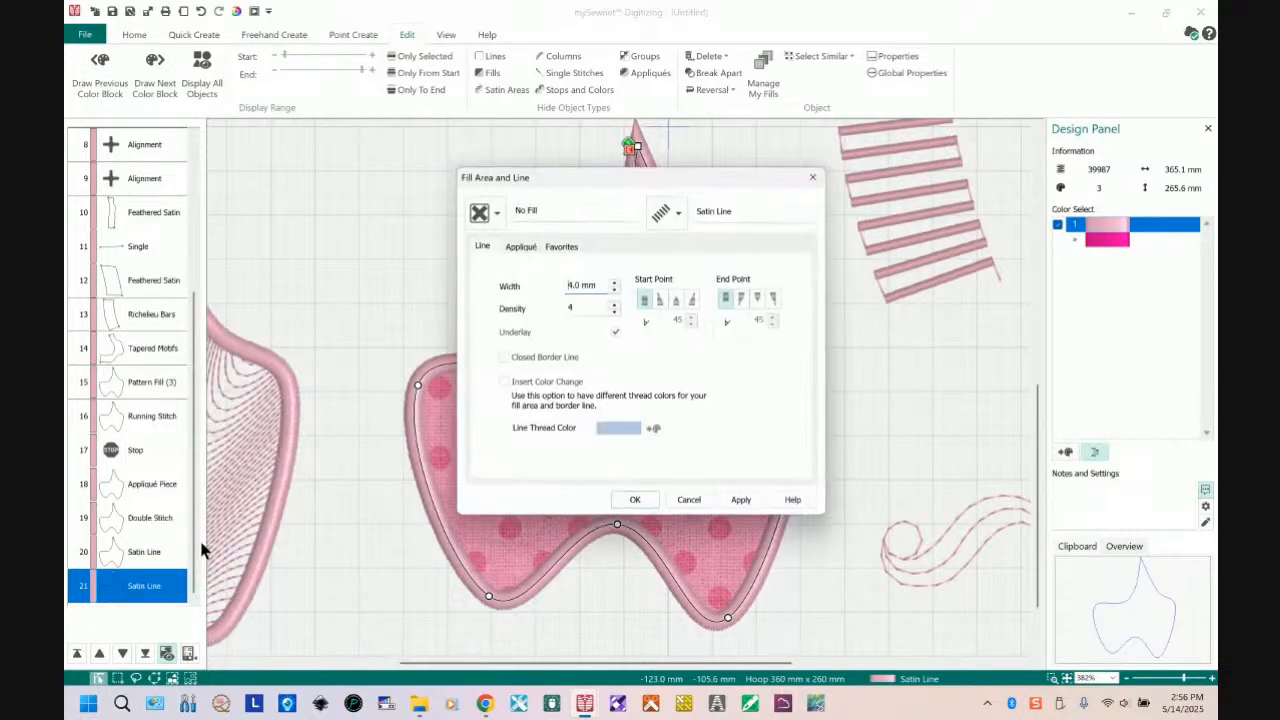
- Try Double Zigzag as the copied border's line type, apply it and move the dialog off the design
click(680, 218)
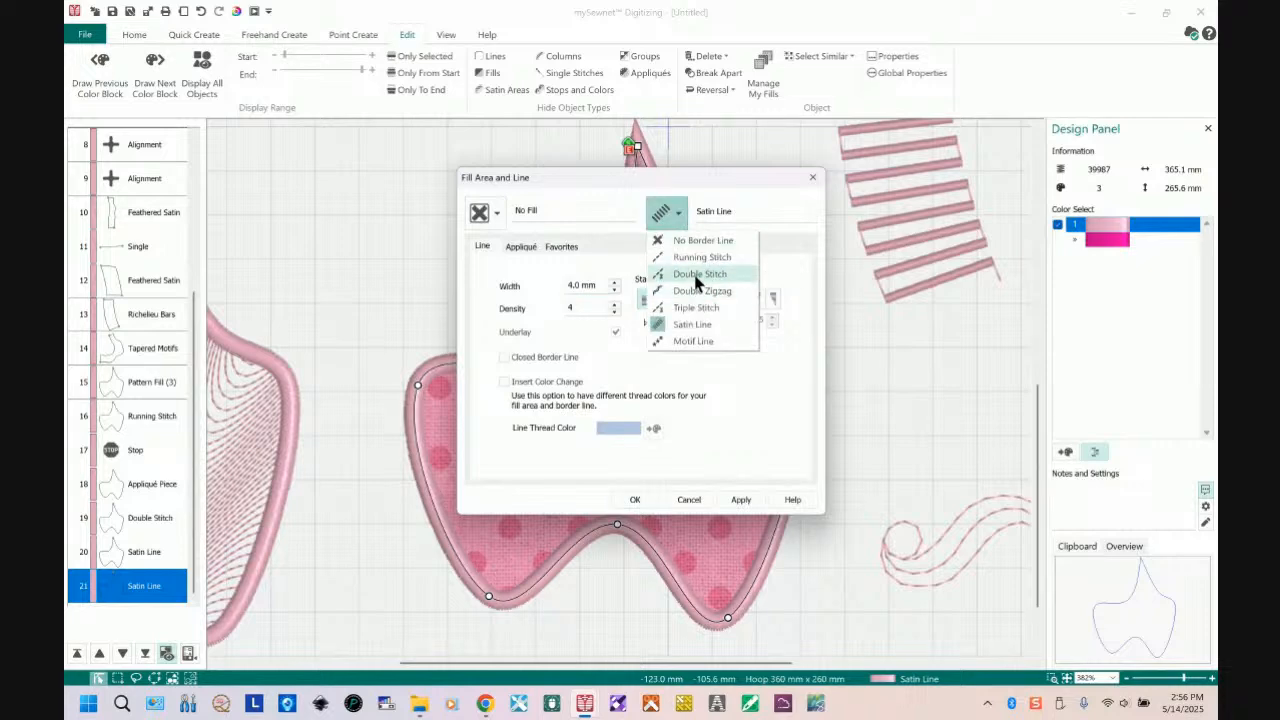
click(703, 291)
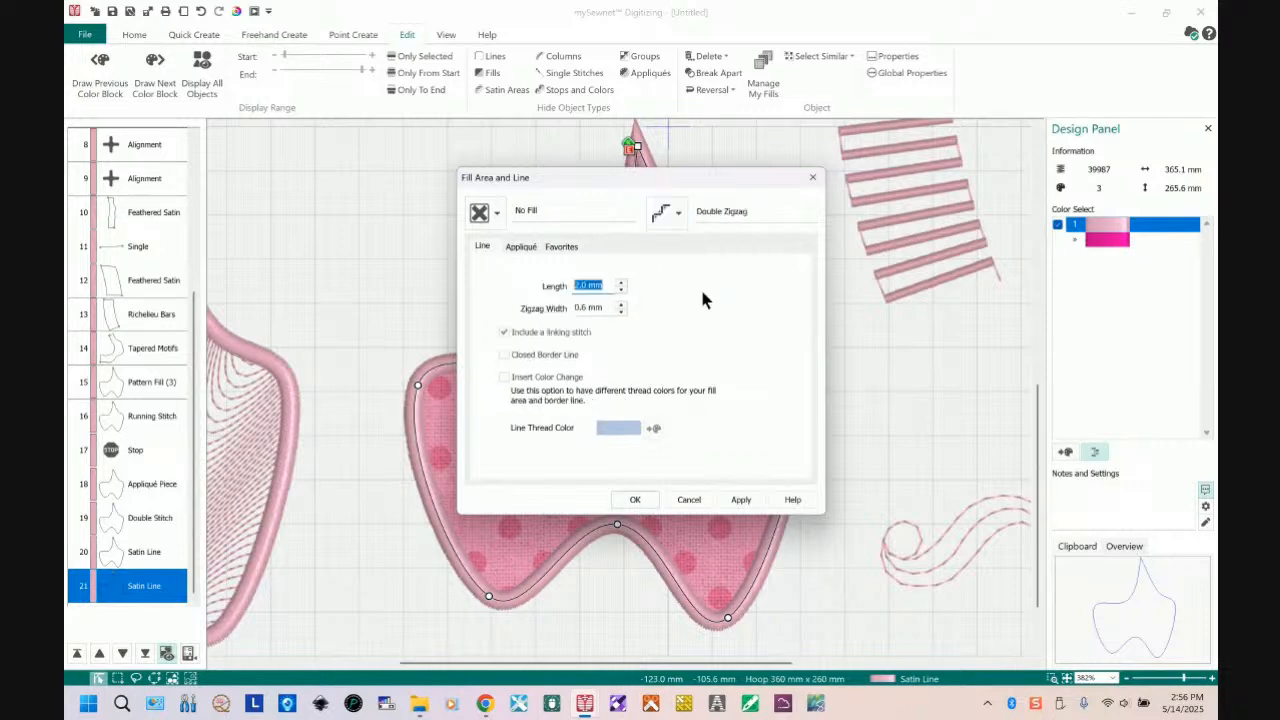
click(741, 500)
drag(612, 172, 1028, 172)
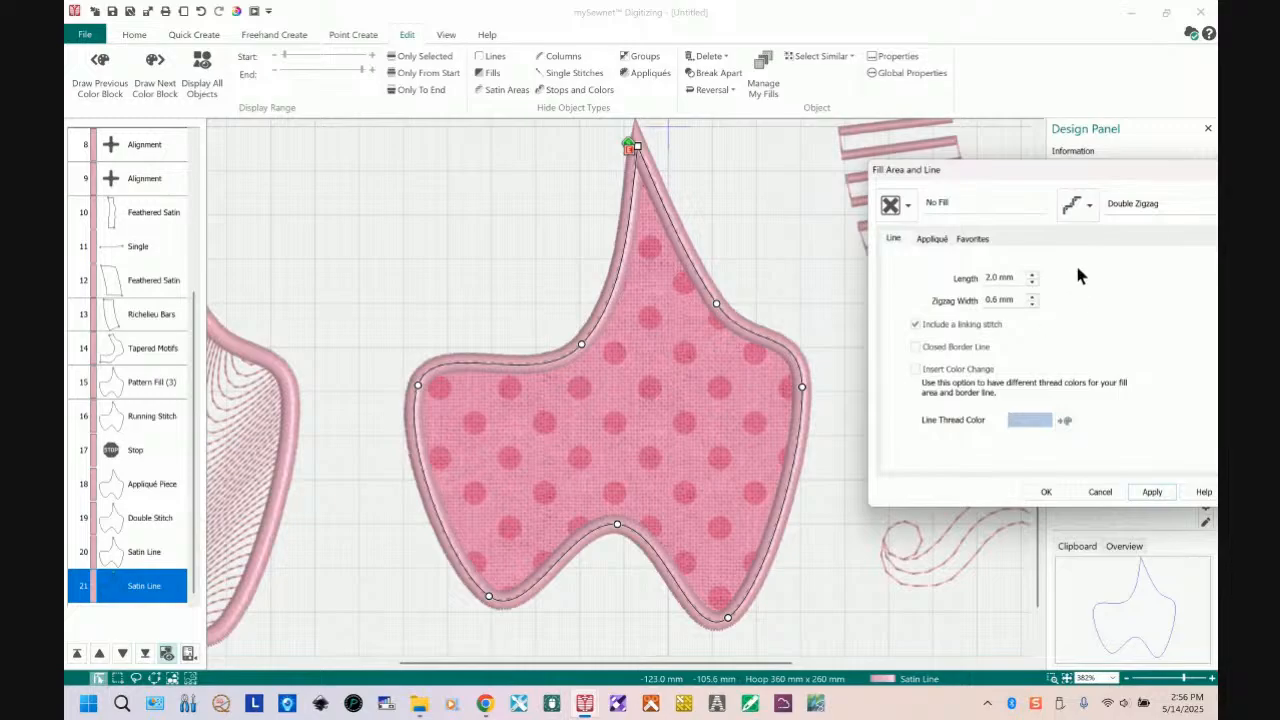
- Change the copied border to a Motif Line using pattern 5 from A Utility Stitches, and apply it
click(1084, 205)
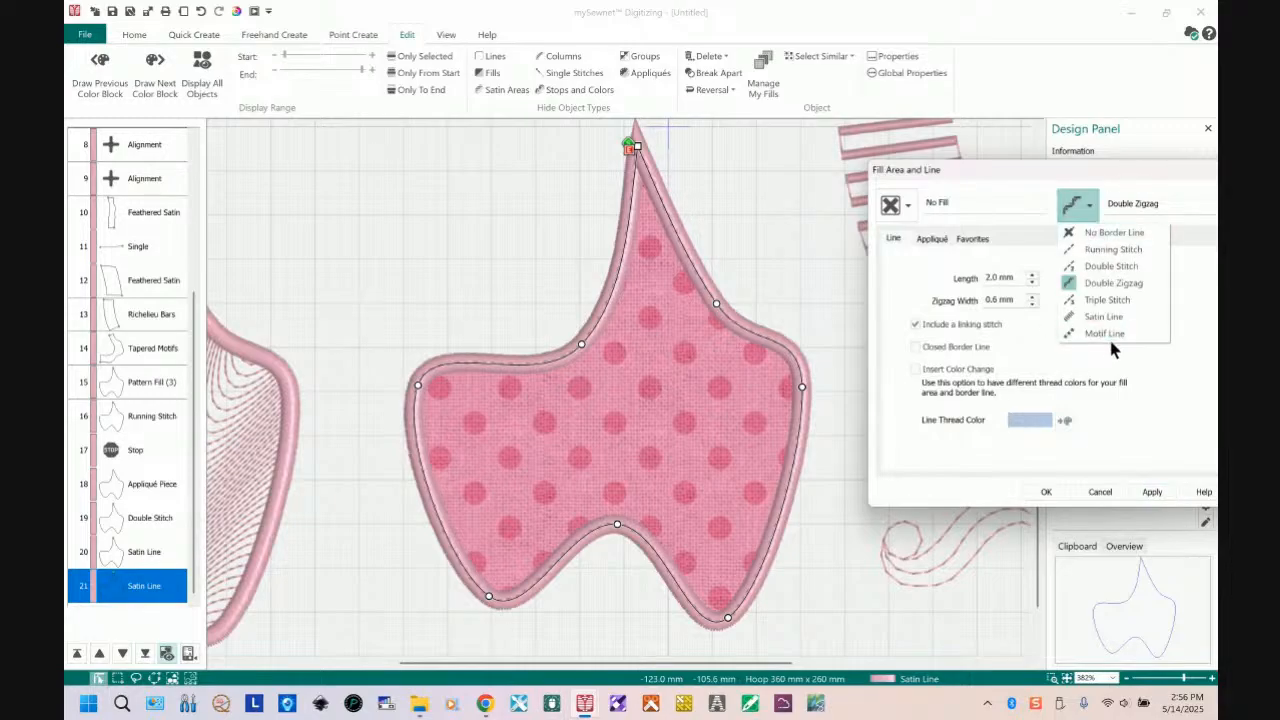
click(1108, 335)
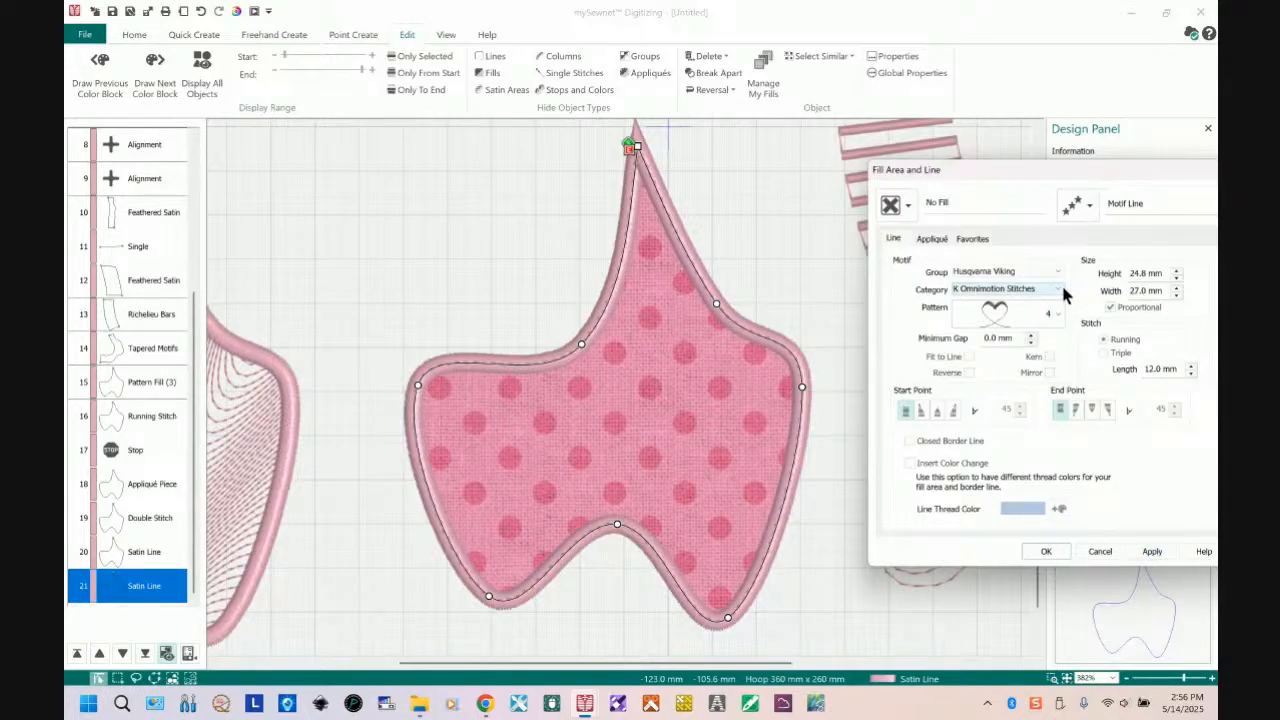
click(1060, 290)
click(1058, 302)
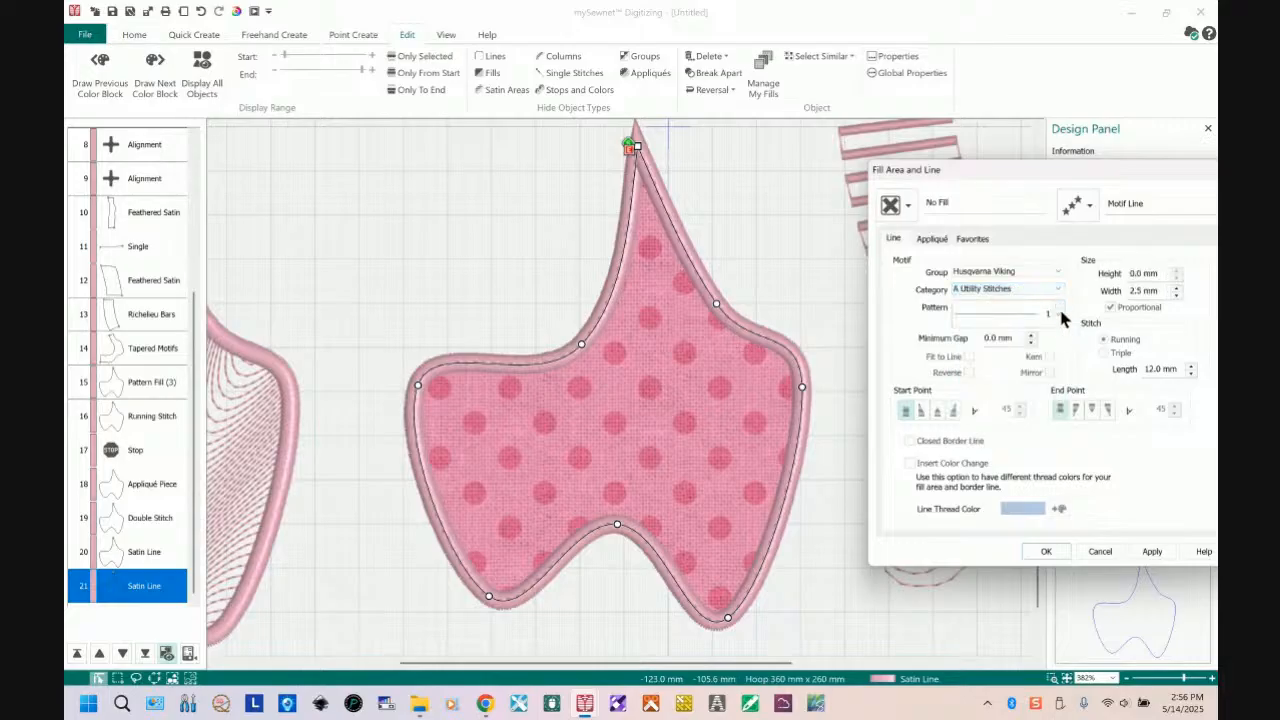
click(1058, 314)
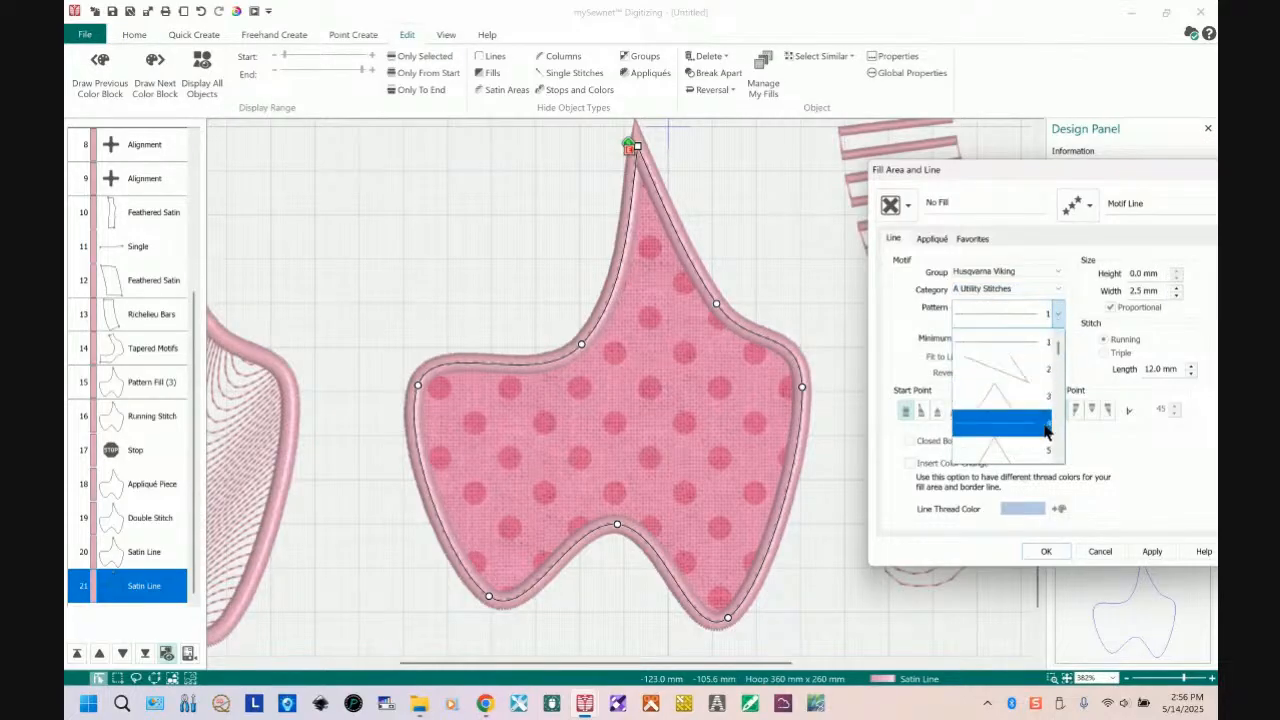
click(1031, 460)
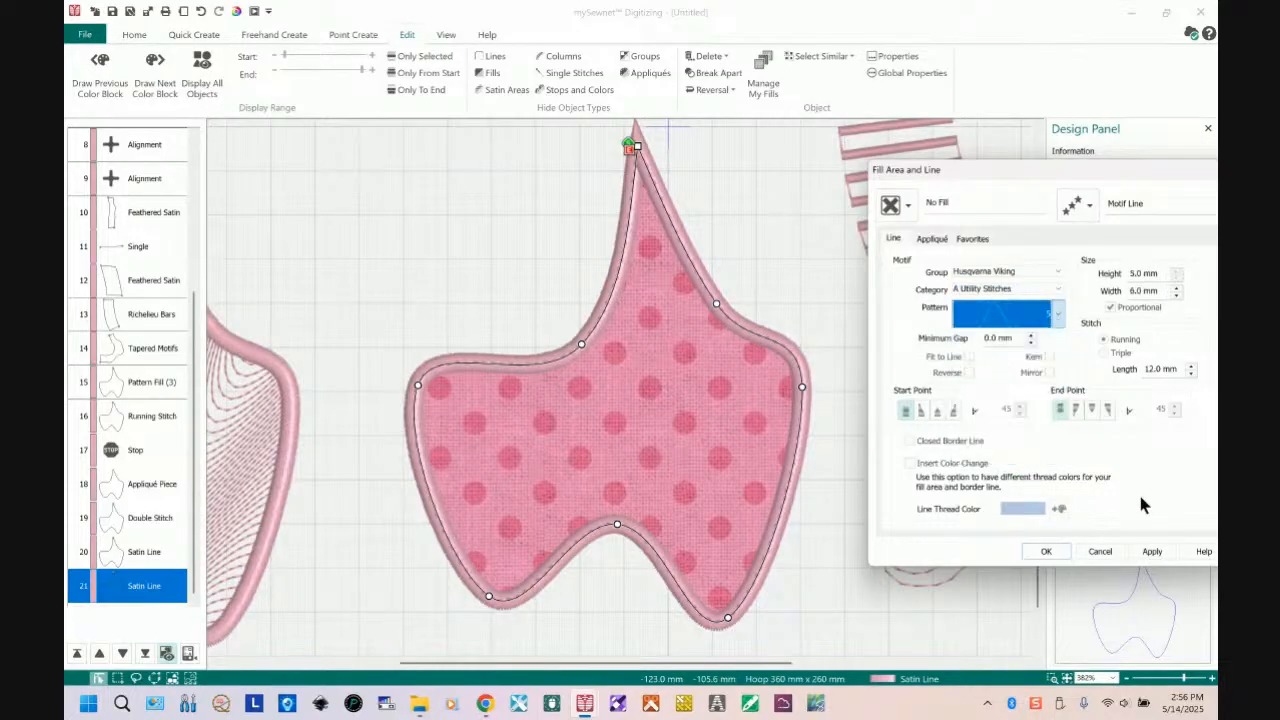
click(1150, 553)
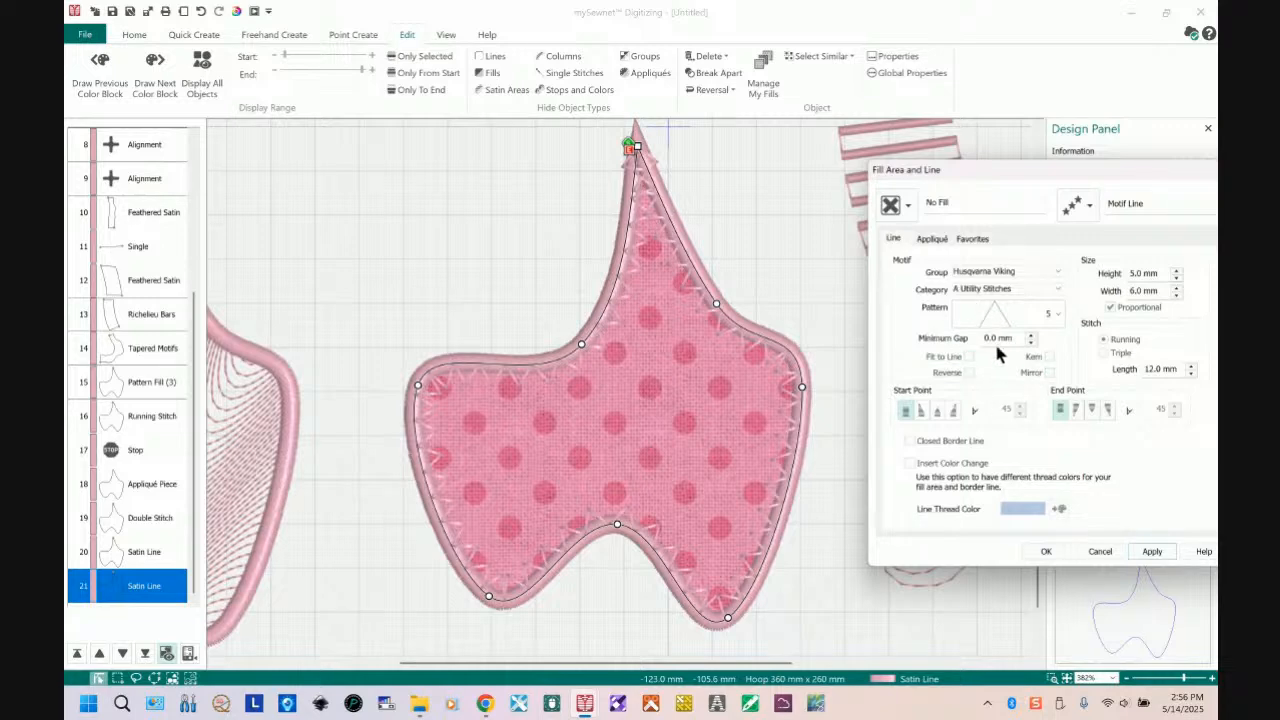
- Mirror the border motif and turn on Fit to Line, applying each change
click(1058, 313)
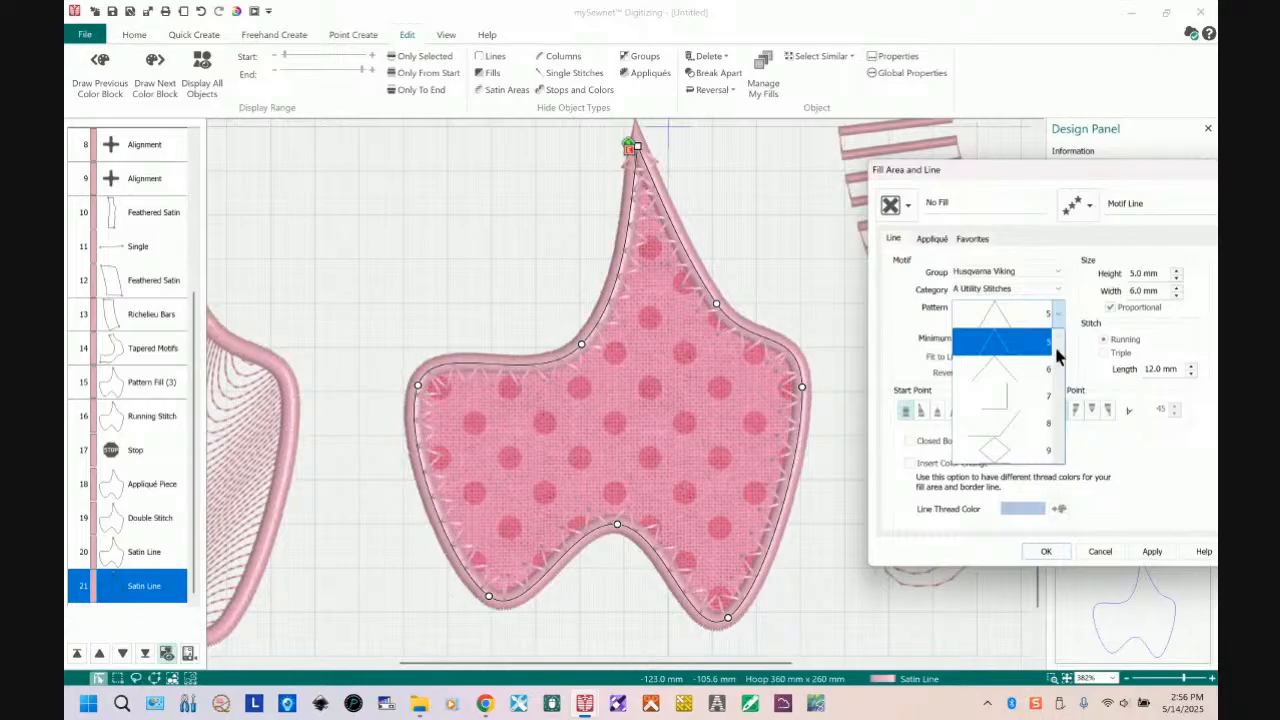
mouse_move(1062, 362)
mouse_down()
mouse_move(1058, 417)
mouse_move(1057, 375)
mouse_up()
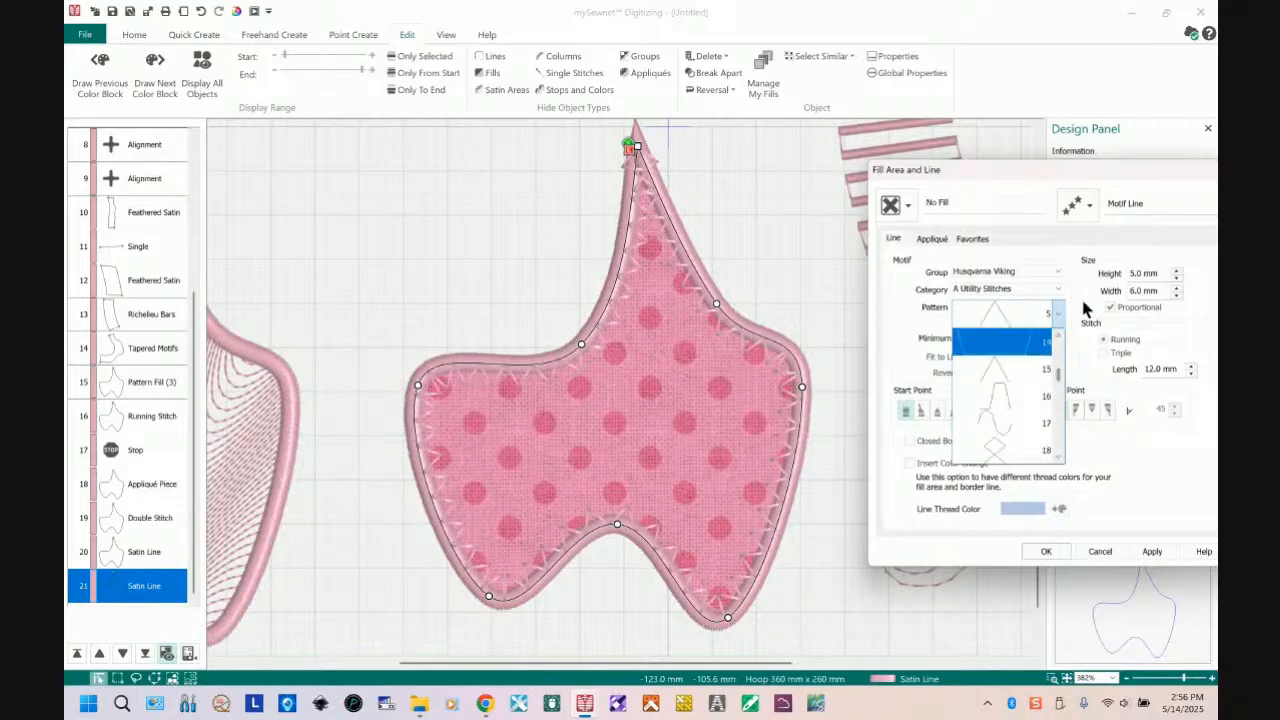
click(1056, 315)
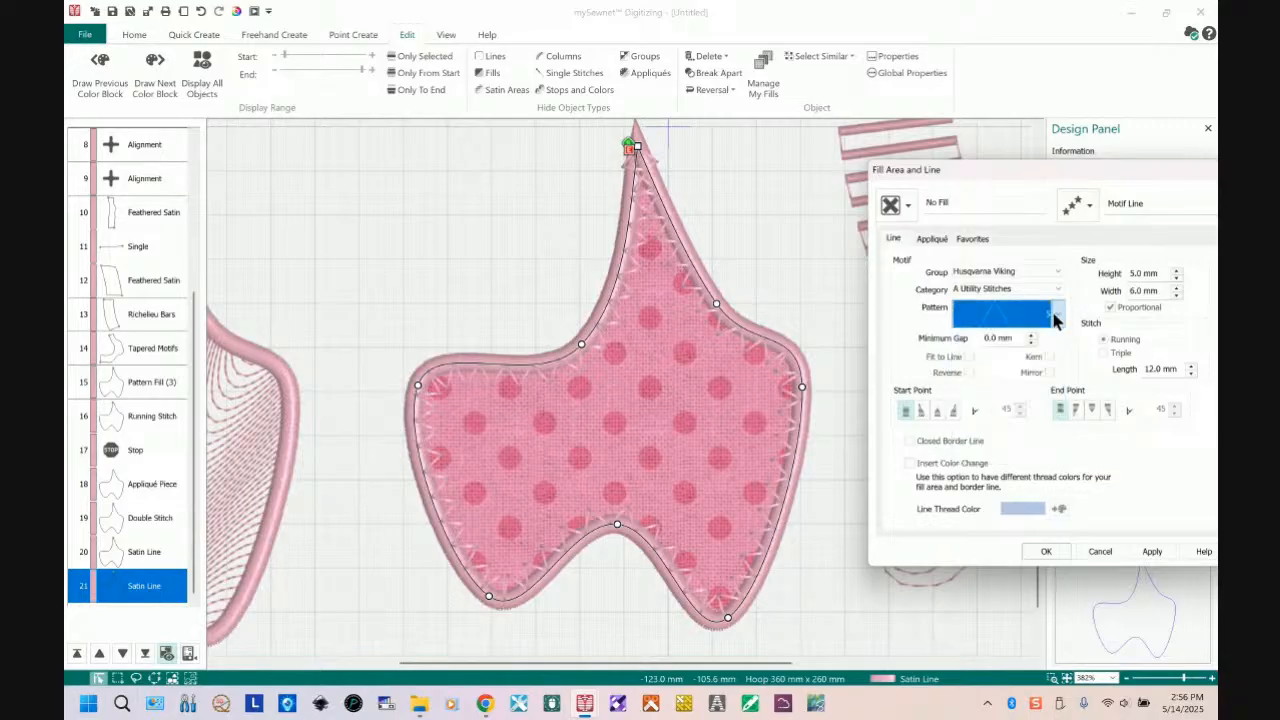
click(1049, 373)
click(1152, 552)
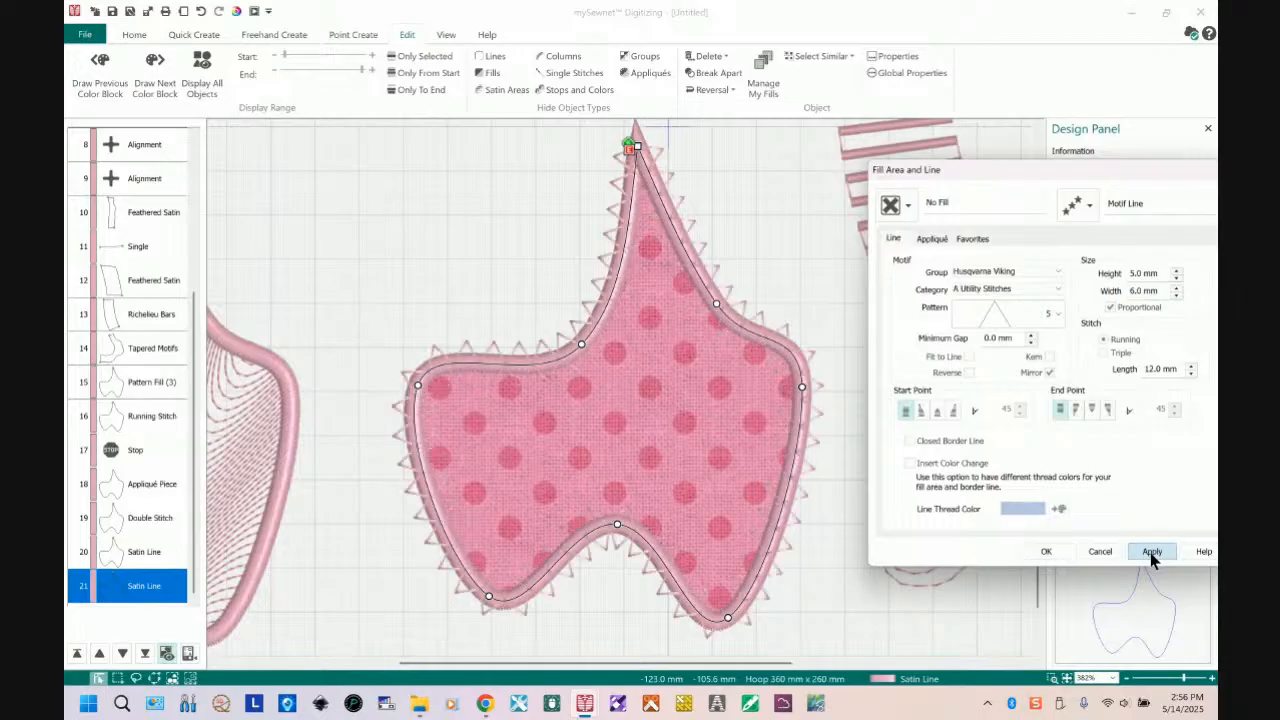
click(968, 357)
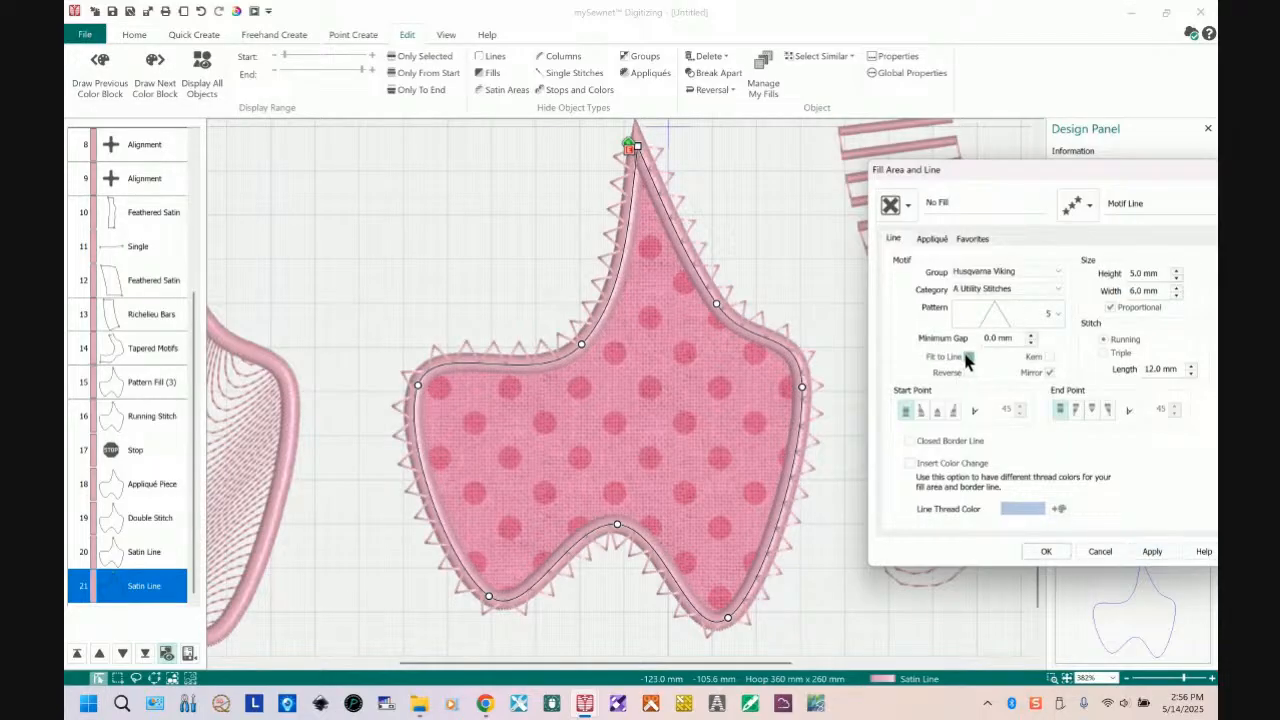
click(1151, 553)
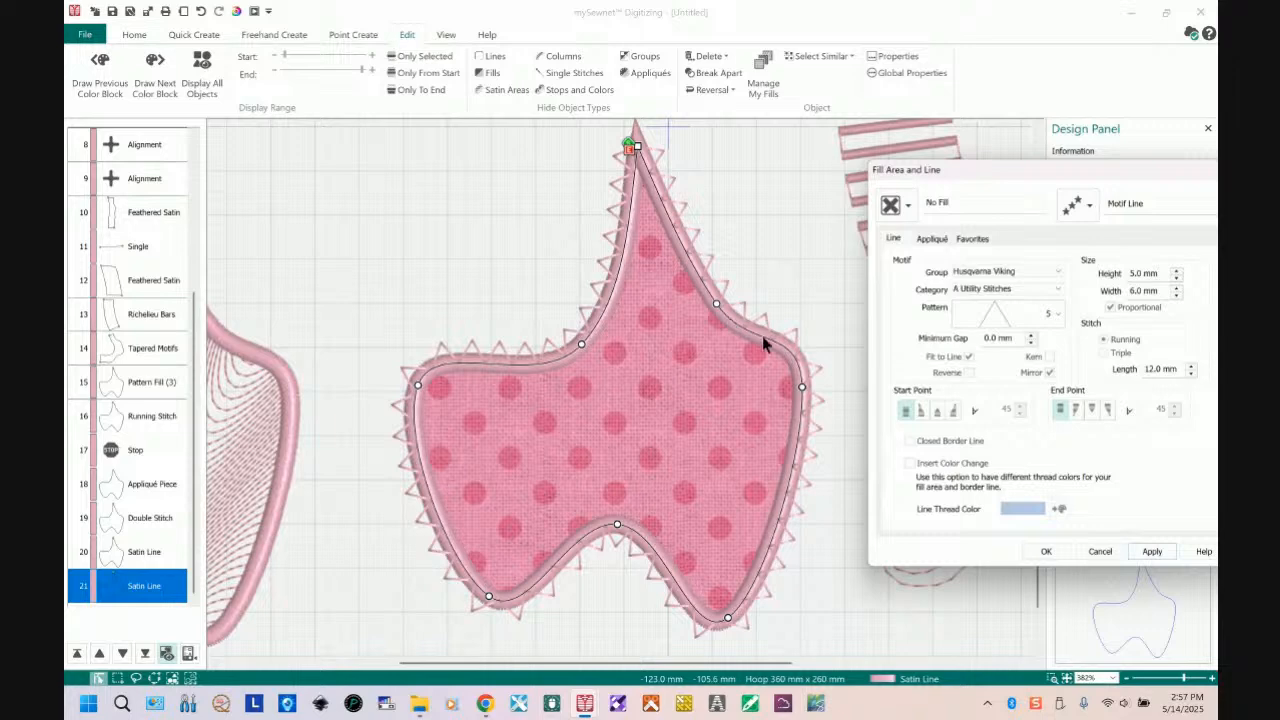
- Switch the border motif to pattern 16 from D Quilt Stitches and apply it
click(1058, 291)
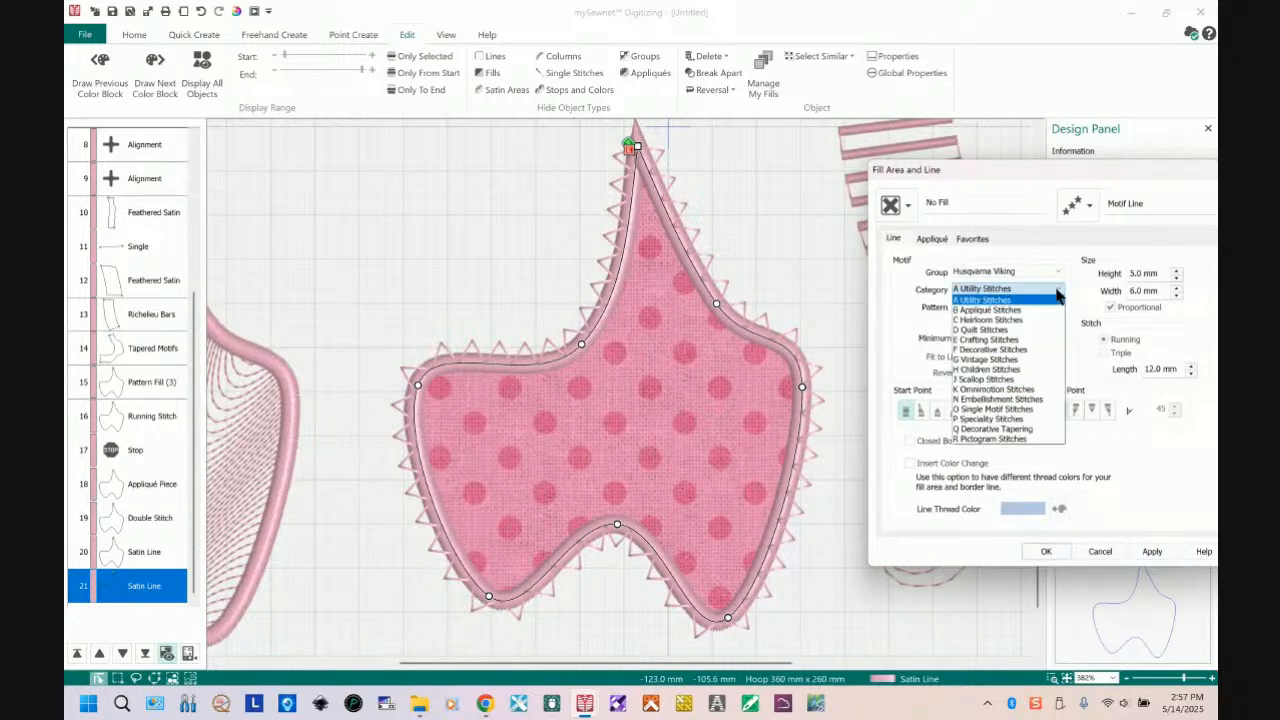
click(1029, 331)
click(1057, 315)
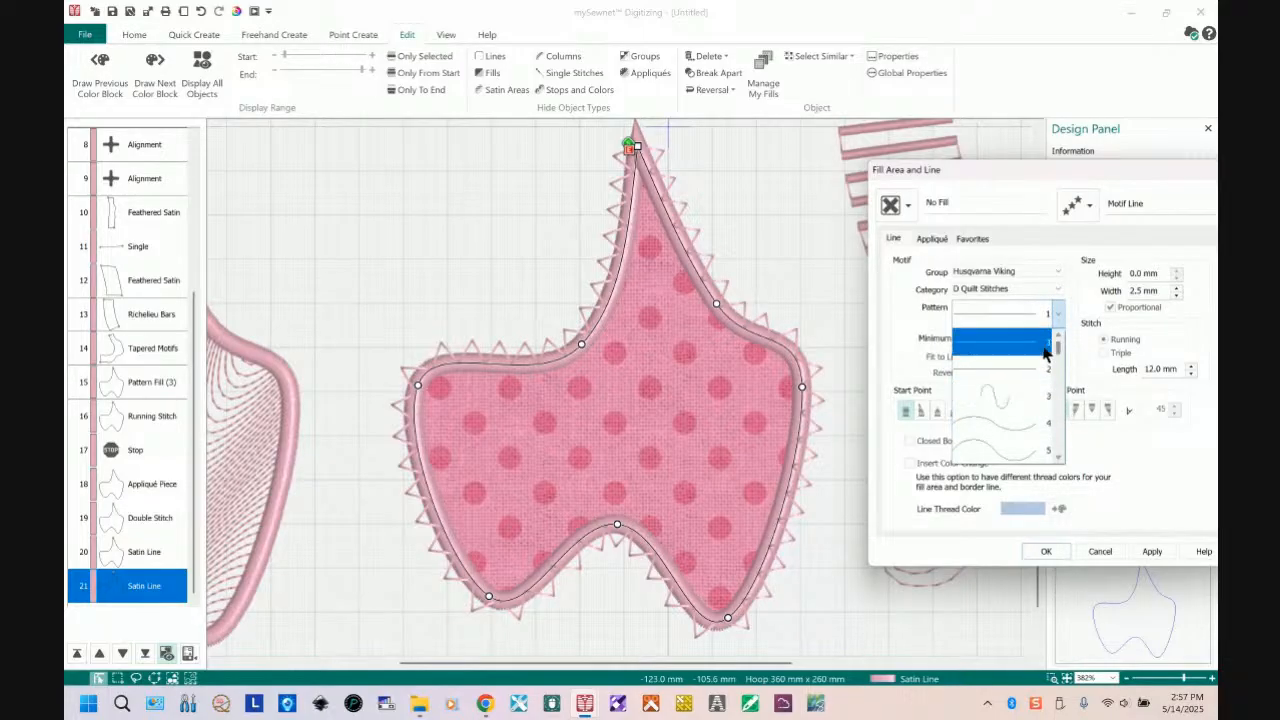
drag(1059, 348, 1058, 368)
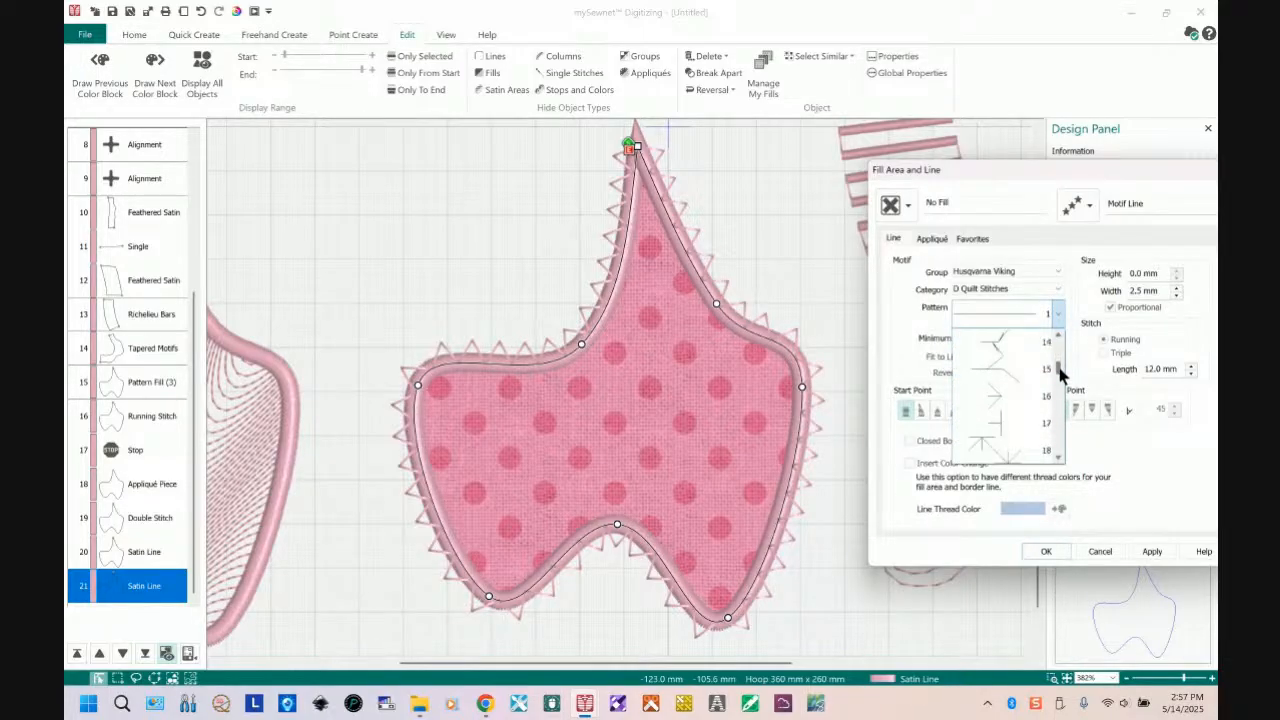
click(1024, 400)
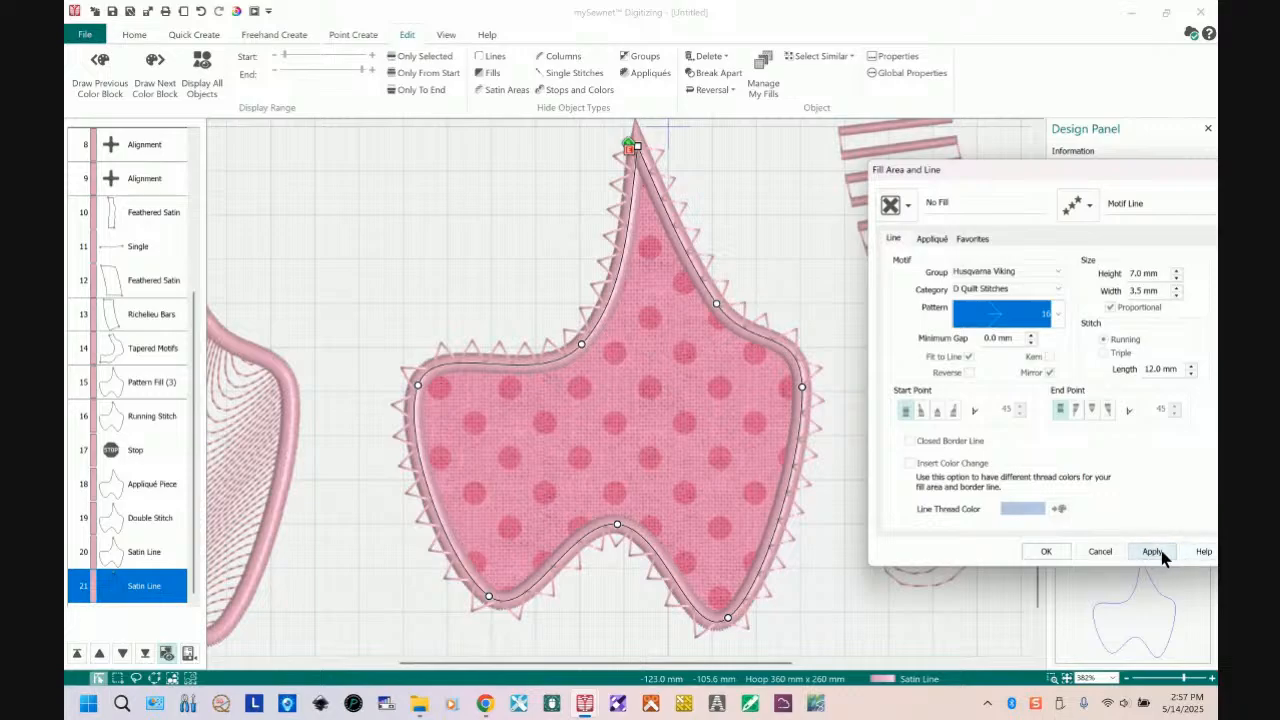
click(1156, 553)
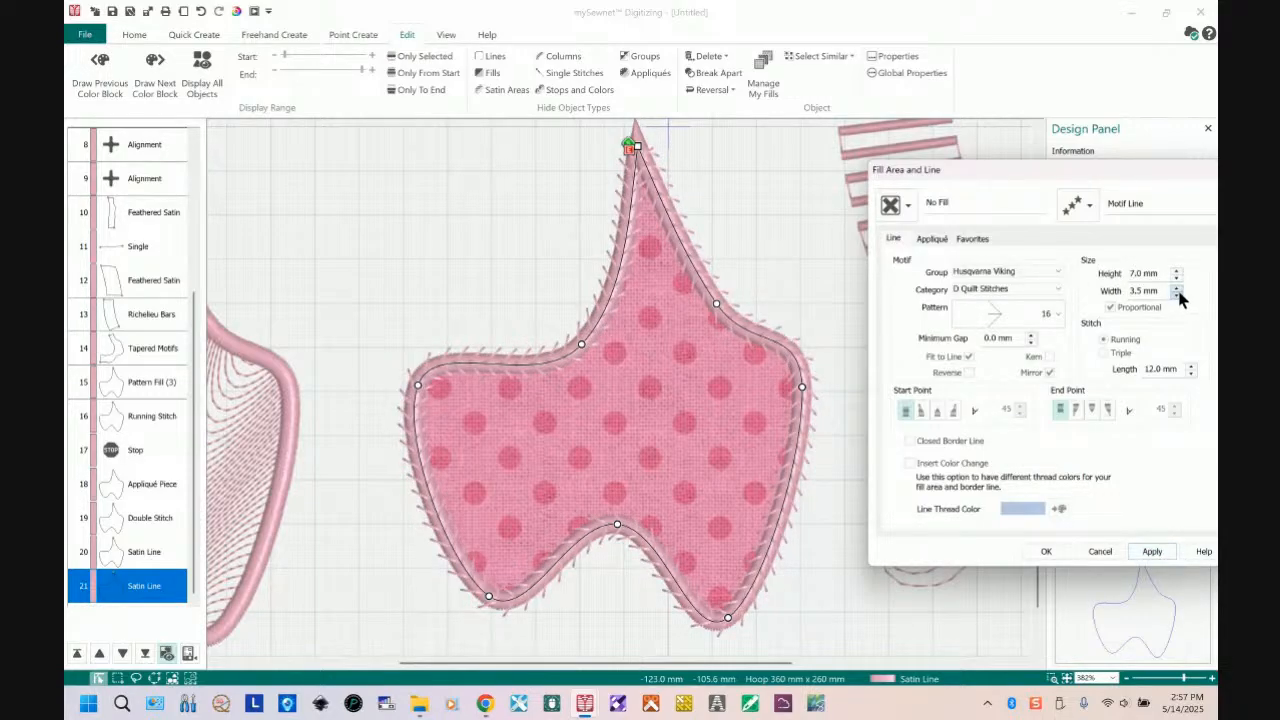
- Turn off Proportional sizing, set the motif height to 4.0 mm, and apply the change
click(1110, 307)
click(1177, 285)
click(1177, 285)
click(1177, 285)
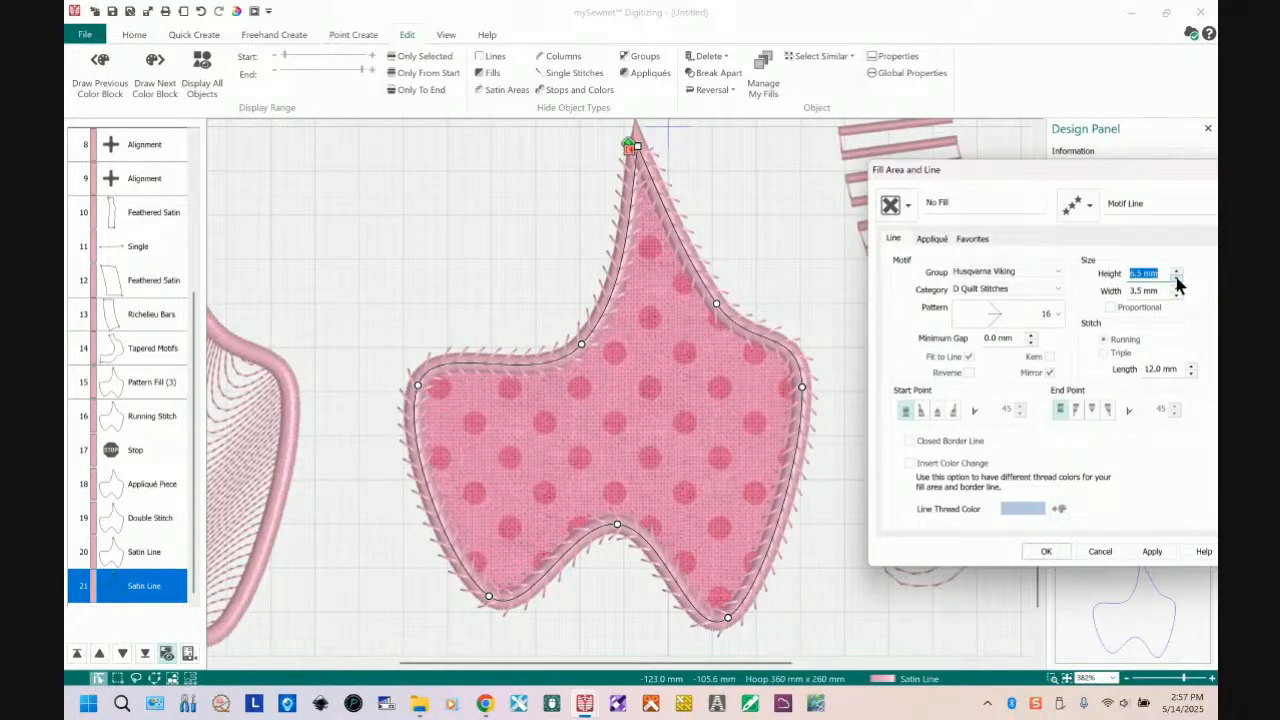
click(1177, 285)
click(1177, 285)
click(1177, 285)
click(1177, 285)
click(1177, 285)
click(1177, 285)
click(1177, 285)
click(1177, 285)
click(1177, 285)
click(1177, 285)
click(1177, 285)
click(1177, 285)
click(1177, 285)
click(1177, 285)
click(1177, 285)
click(1177, 285)
click(1177, 285)
click(1177, 285)
click(1176, 271)
click(1148, 553)
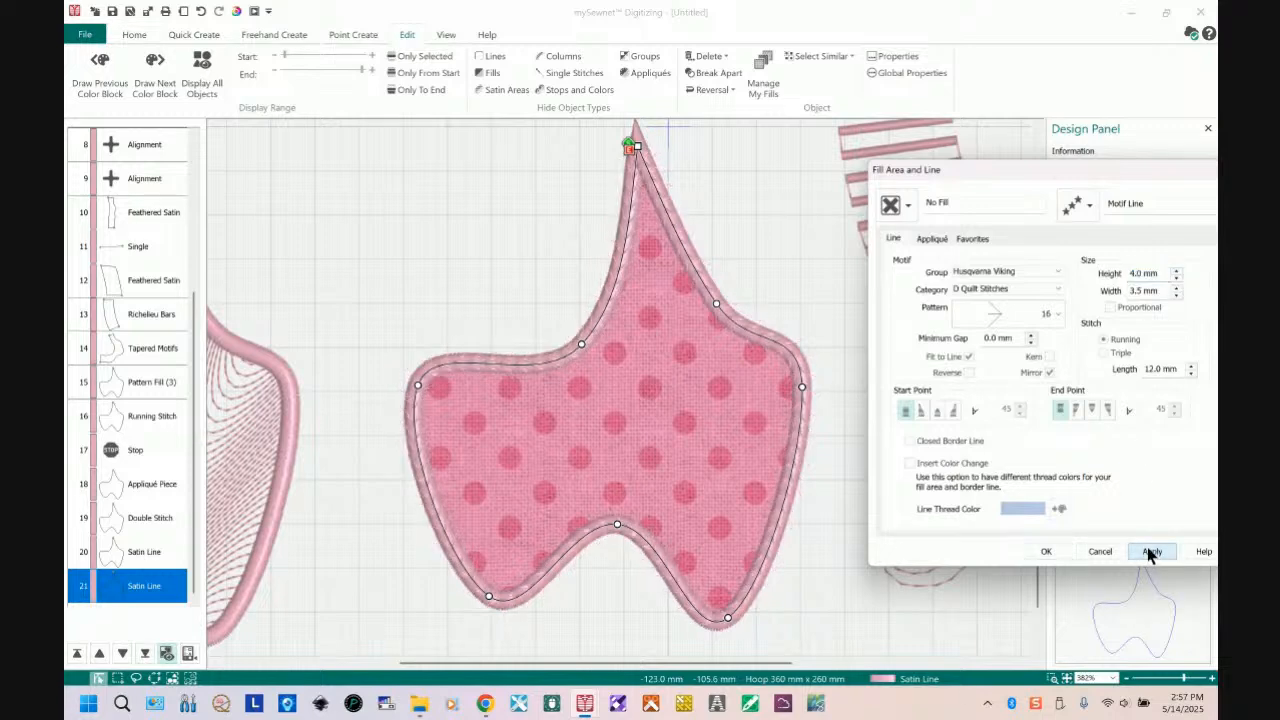